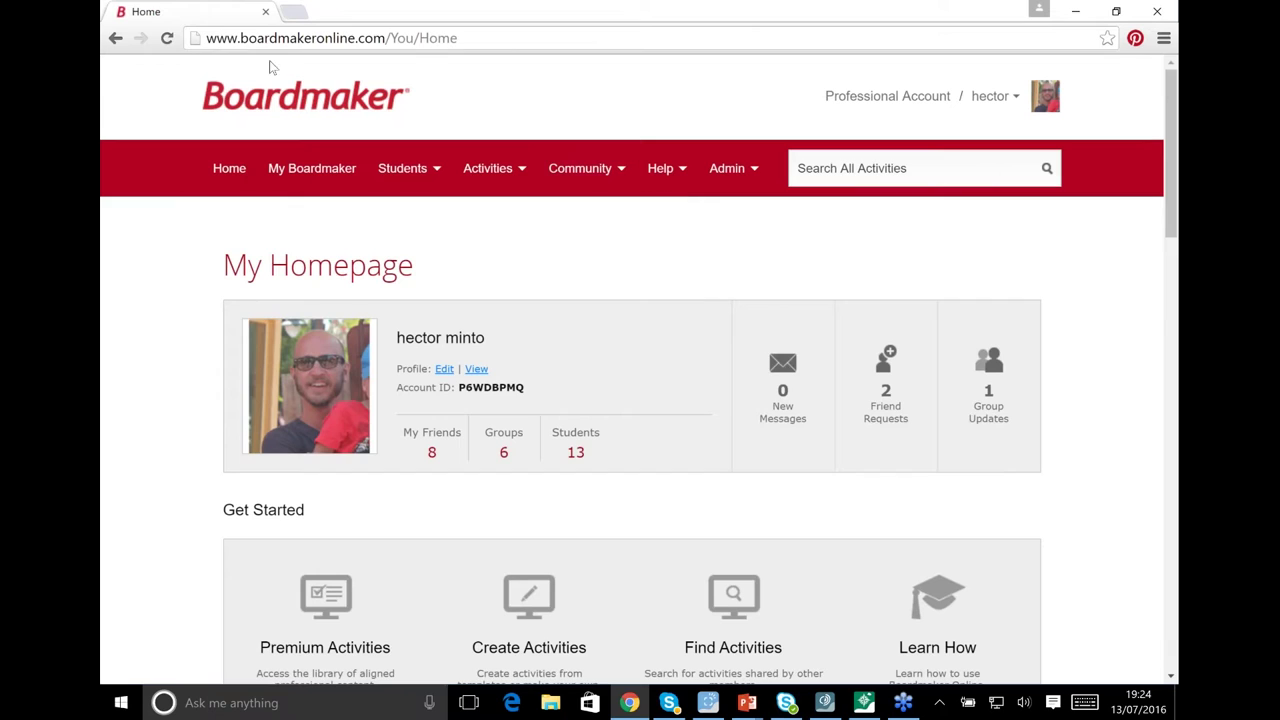
Search the activity library for 'visual scenes' and browse the results
left_click(849, 168)
type("visual scenes")
key("Return")
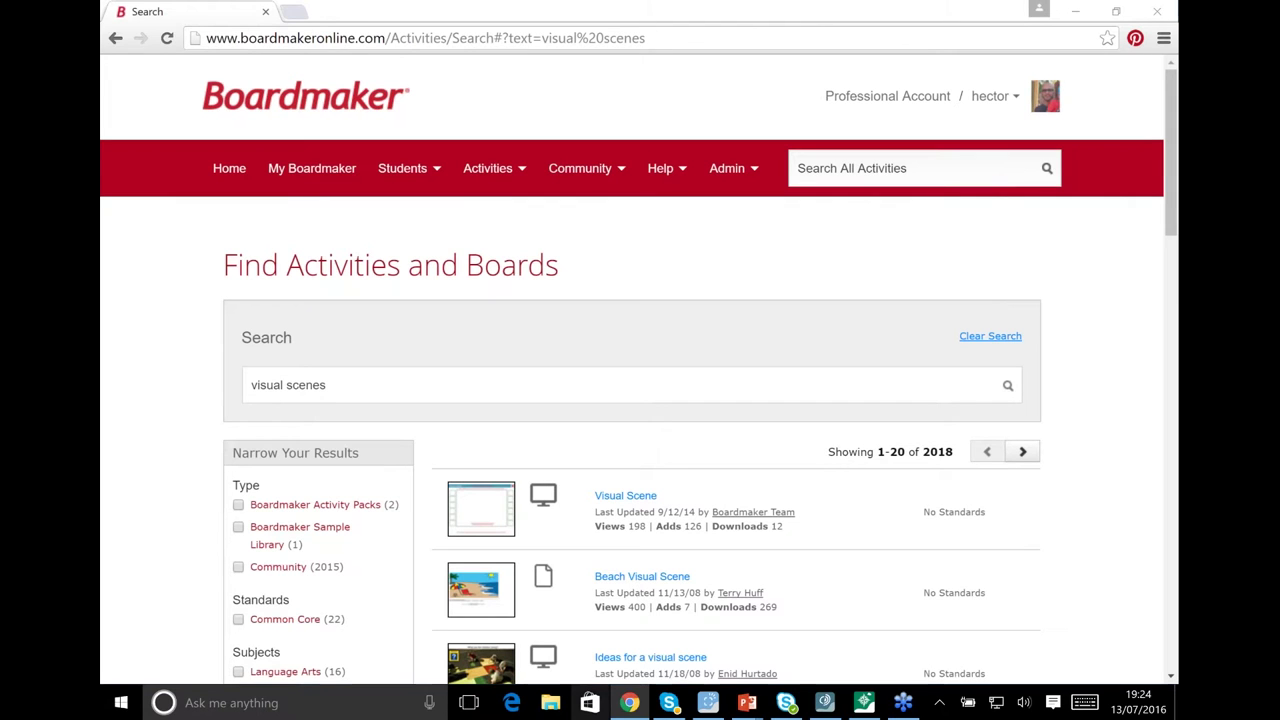
scroll(663, 574, "down", 1)
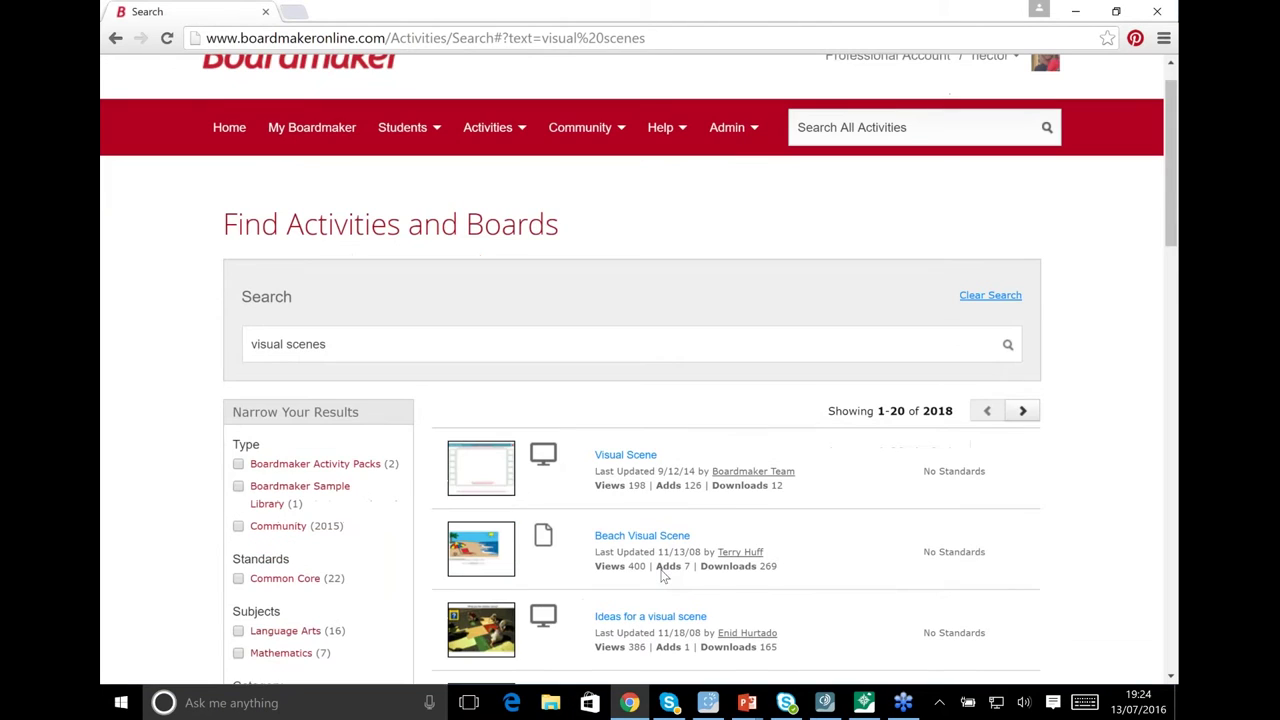
scroll(663, 574, "down", 4)
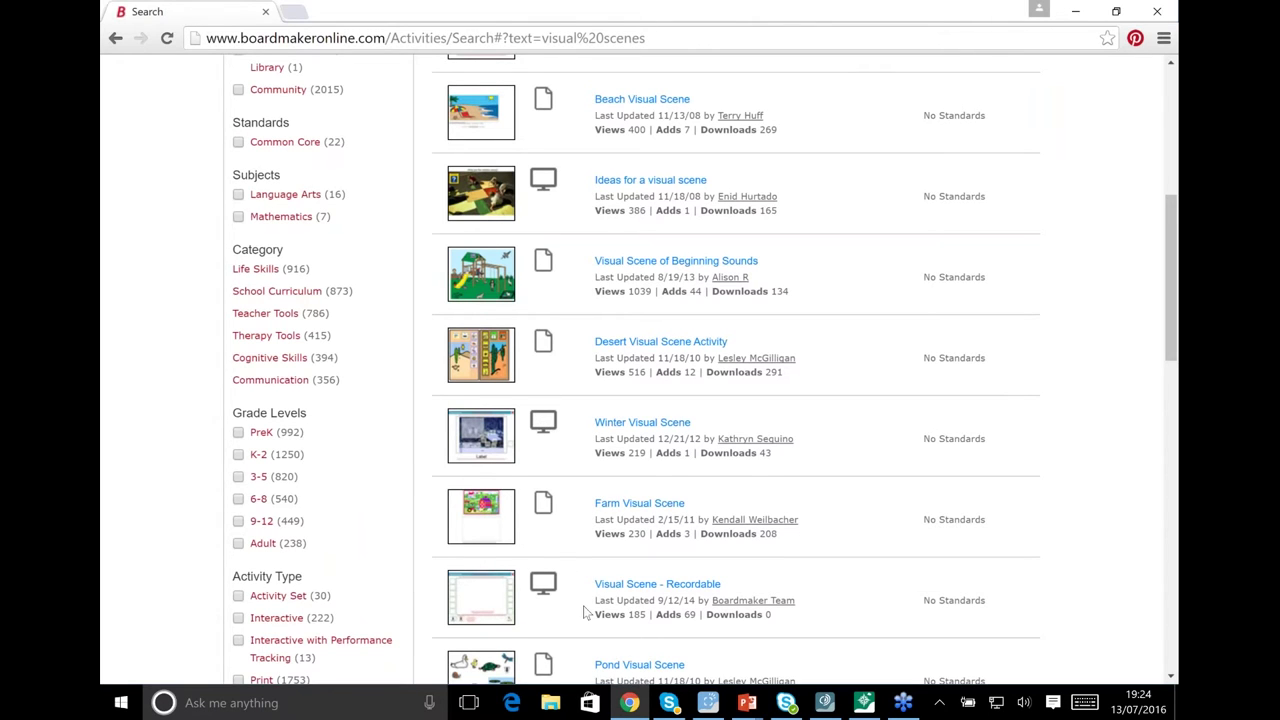
scroll(584, 607, "down", 1)
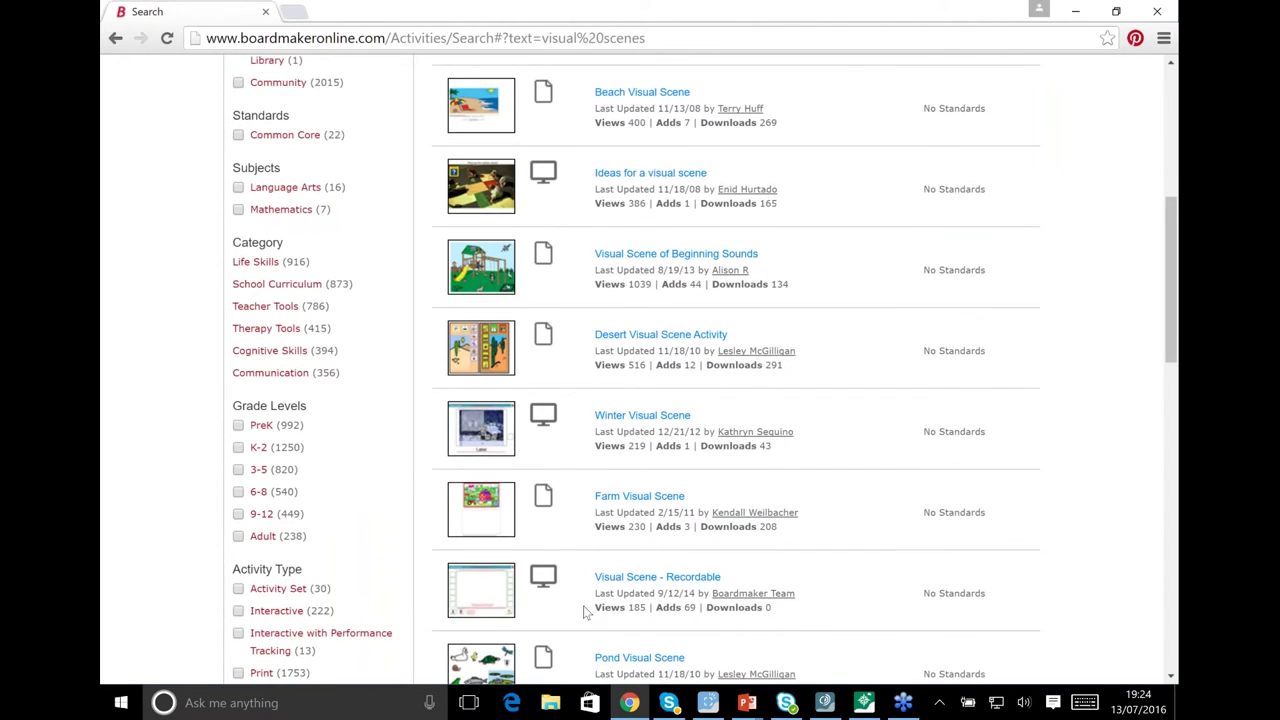
scroll(583, 605, "down", 3)
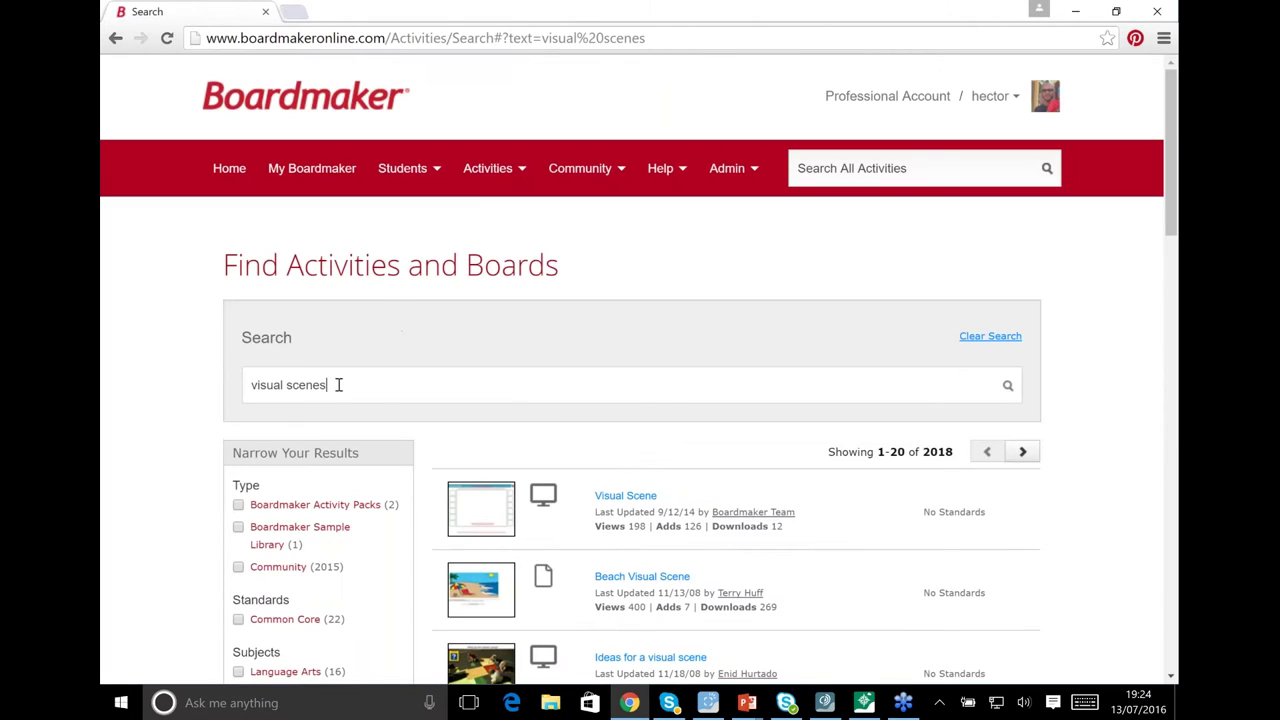
Refine the search to 'visual scenes summer' and review the 2289 results
type("summer")
key("Return")
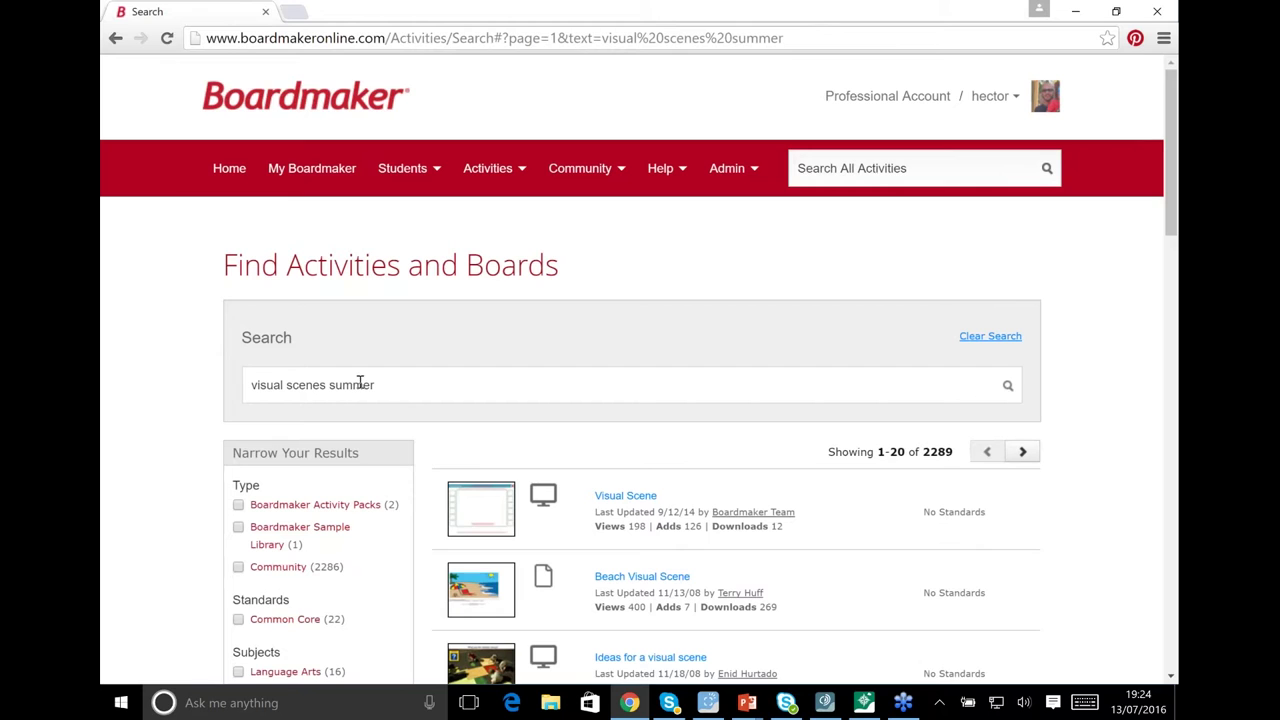
scroll(632, 400, "down", 1)
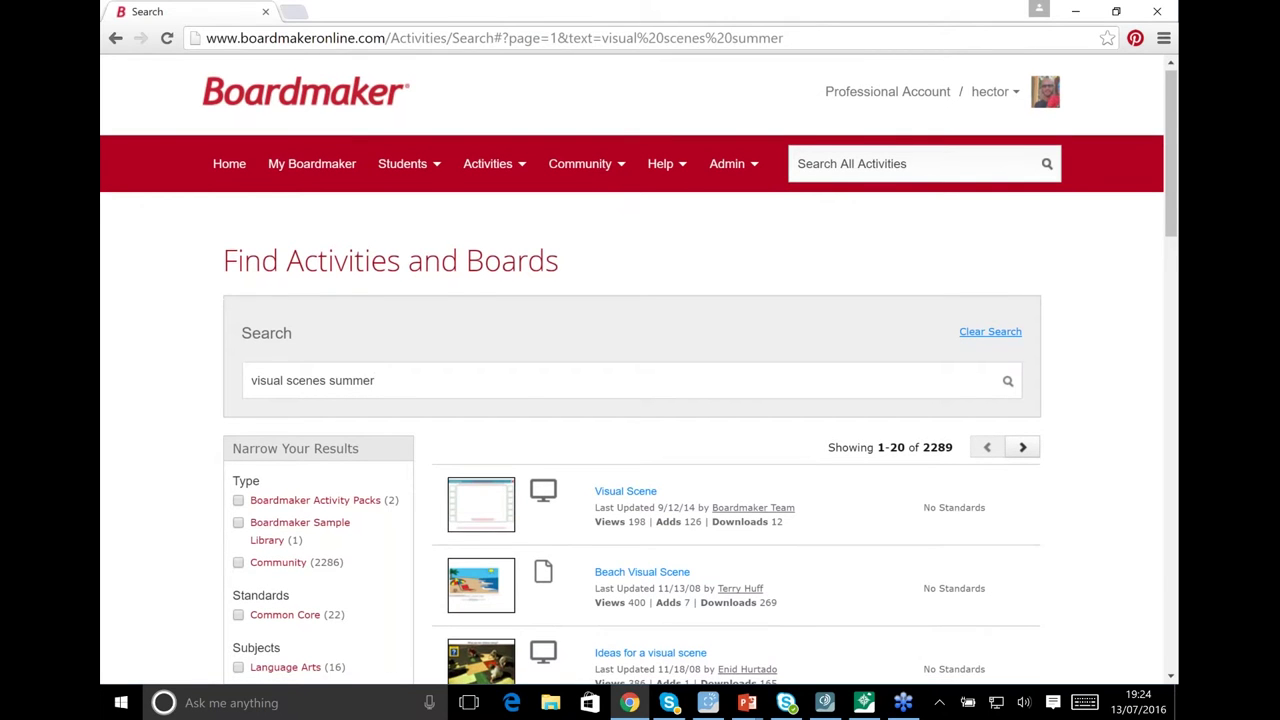
scroll(548, 506, "down", 4)
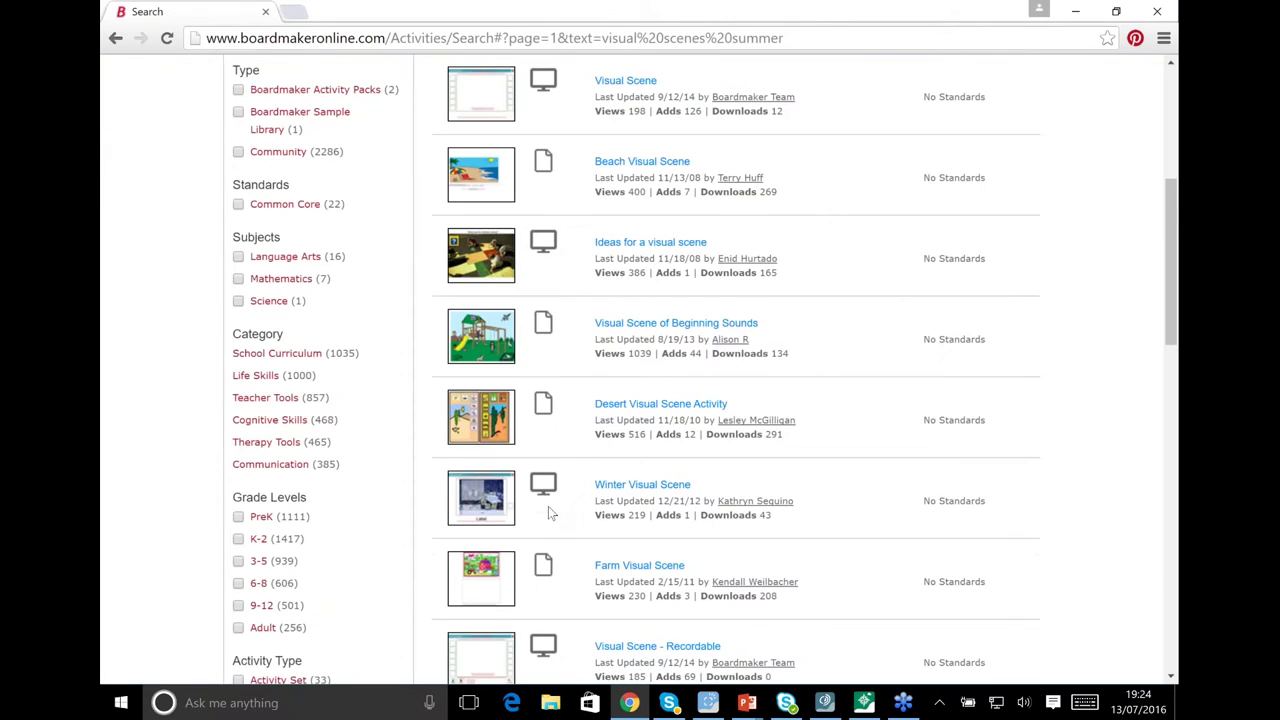
left_click(548, 506)
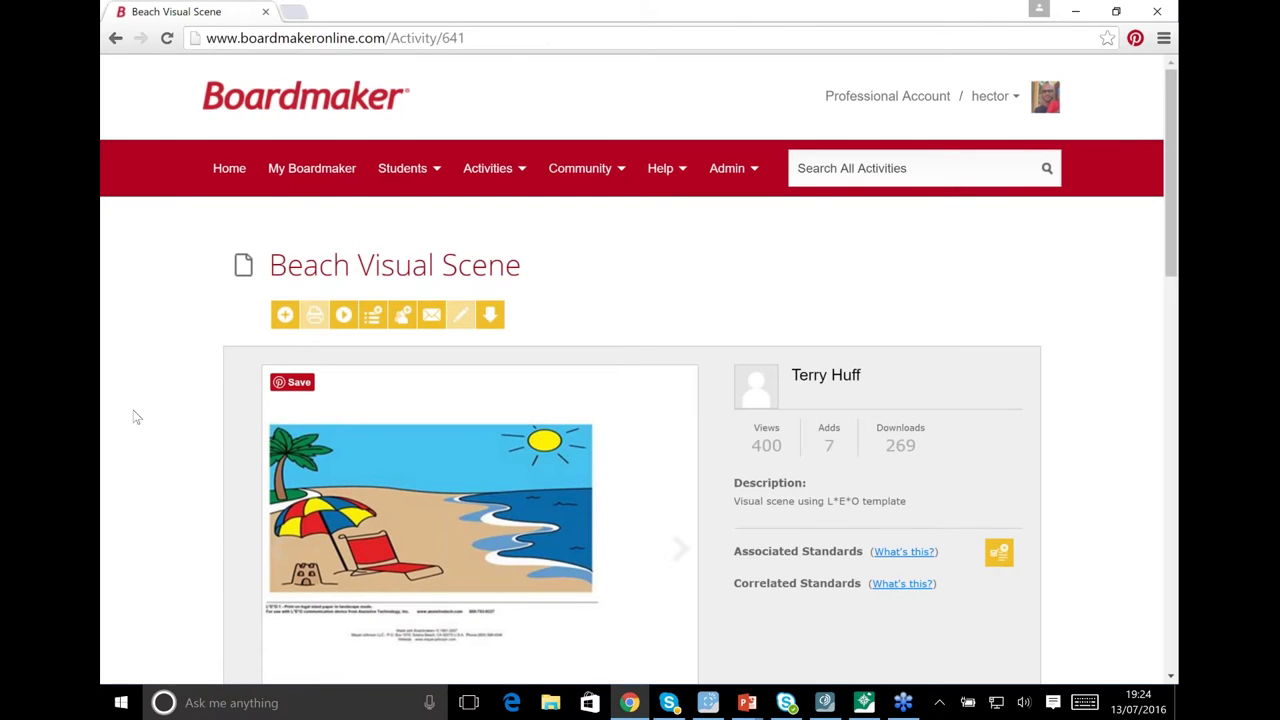
left_click(115, 38)
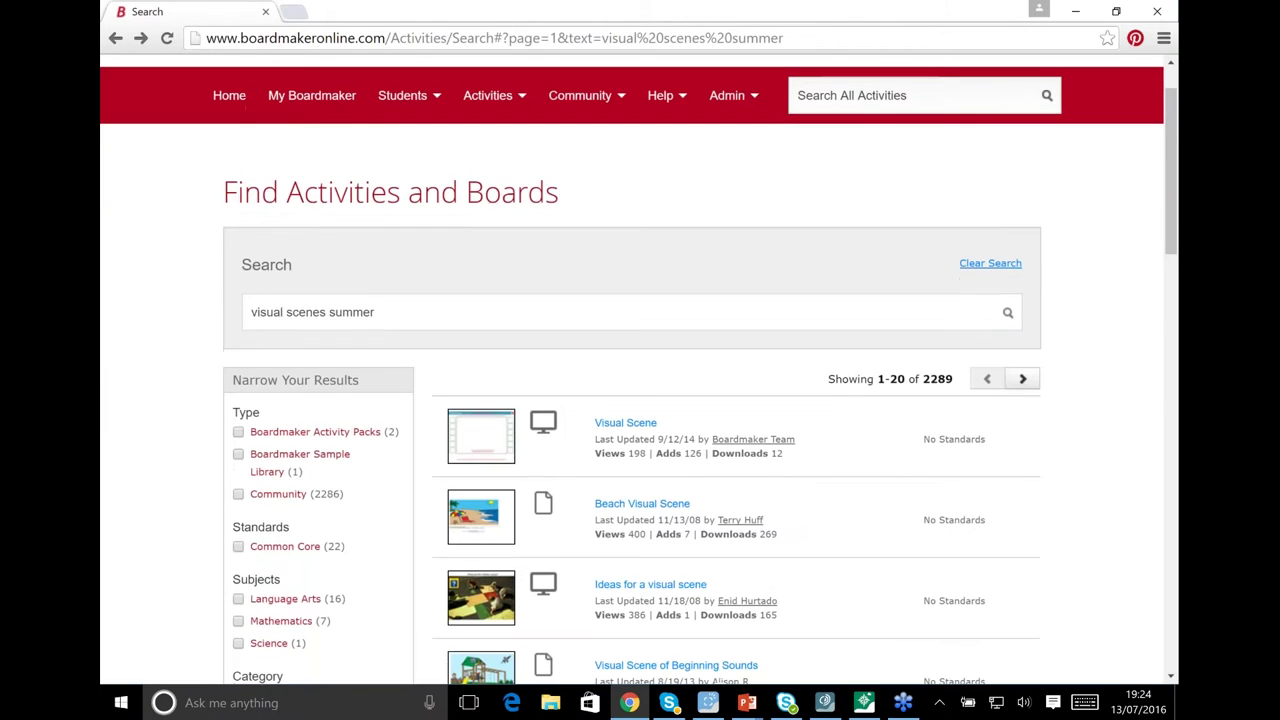
scroll(640, 370, "down", 2)
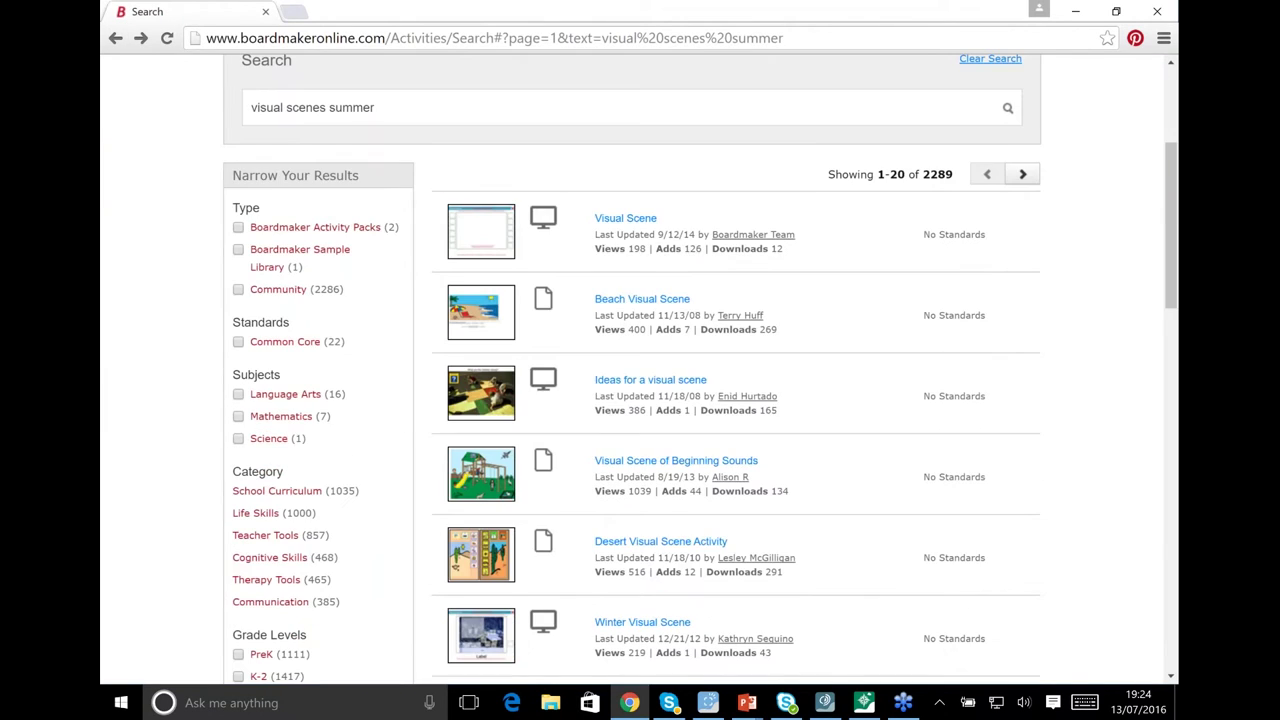
scroll(640, 370, "down", 2)
scroll(640, 370, "down", 5)
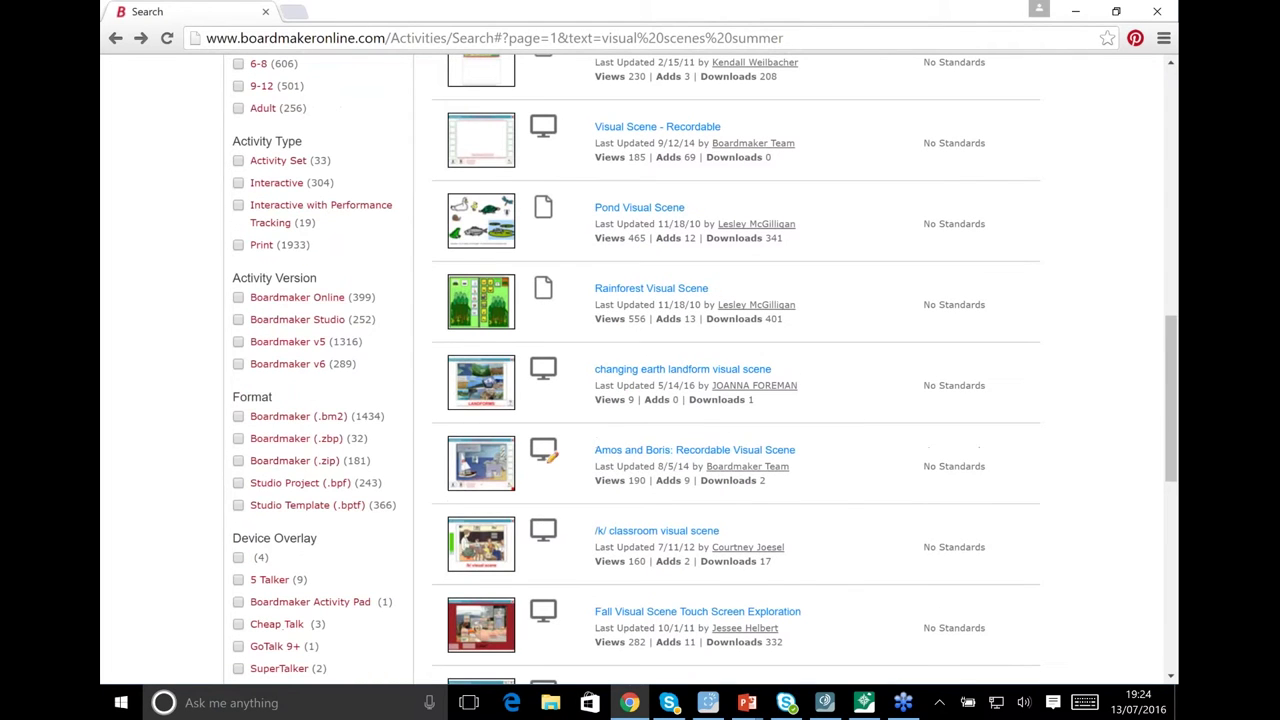
scroll(640, 370, "down", 3)
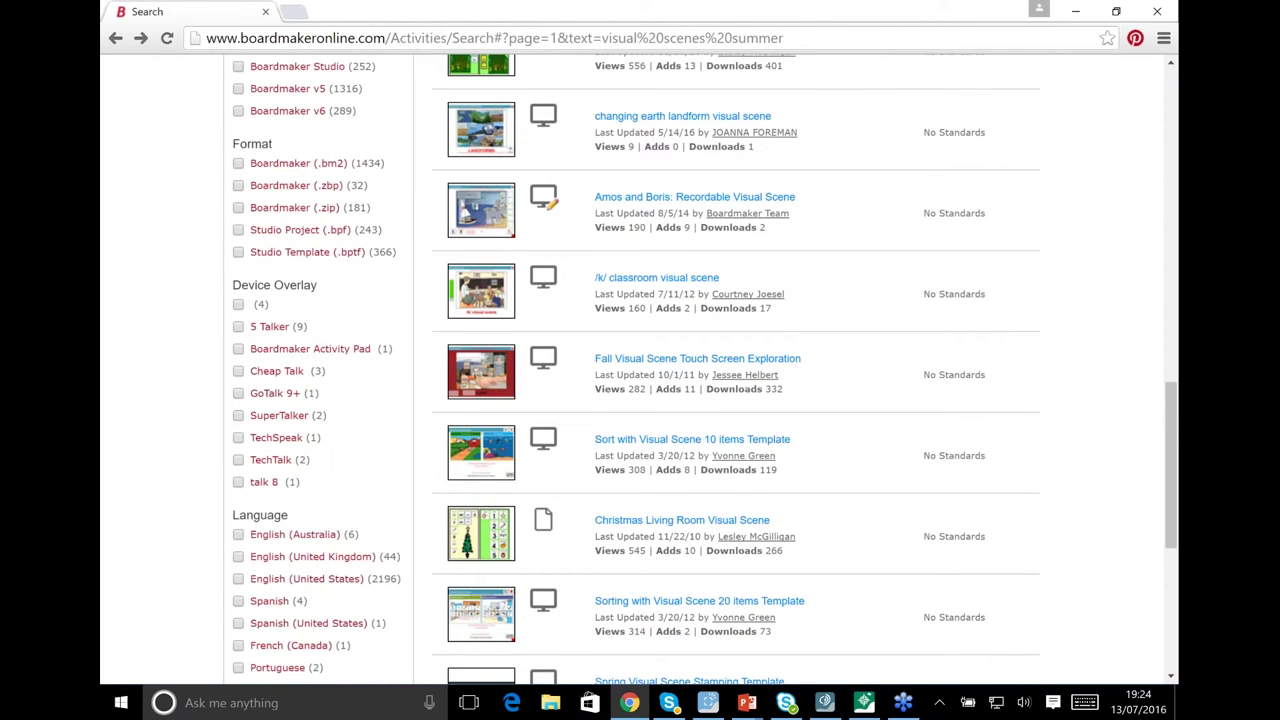
scroll(640, 370, "down", 2)
scroll(647, 475, "down", 3)
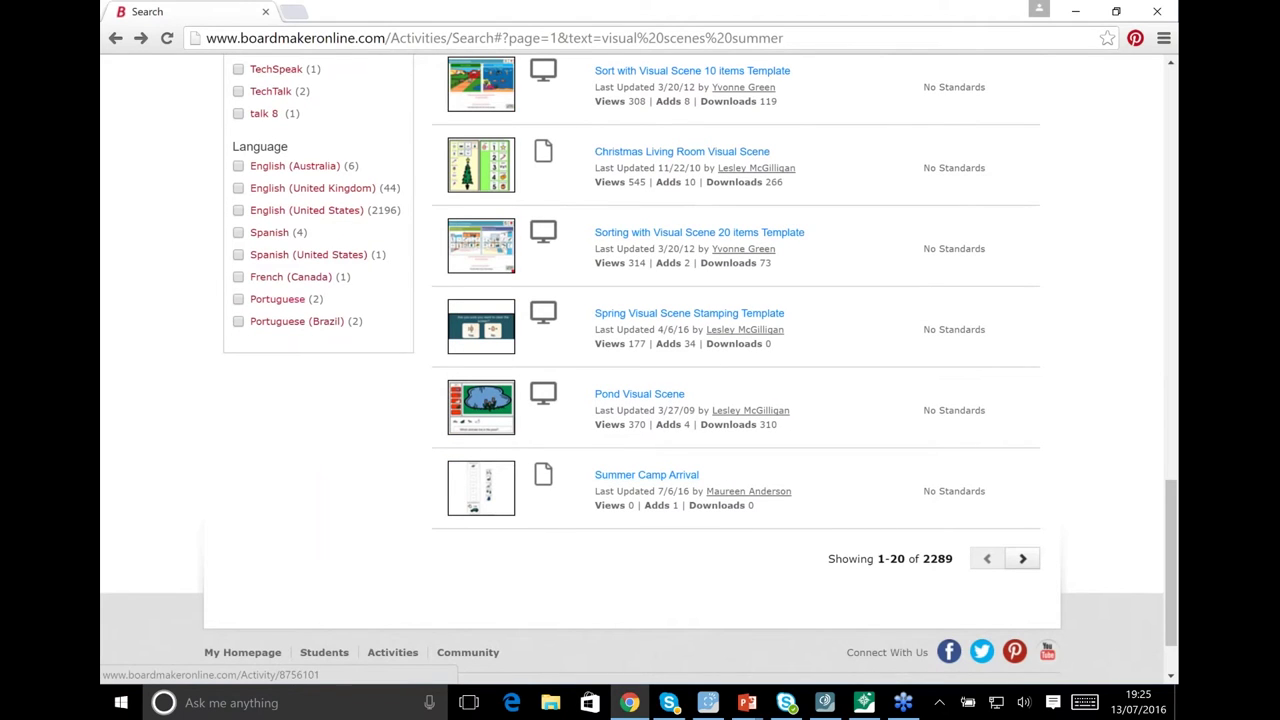
left_click(479, 88)
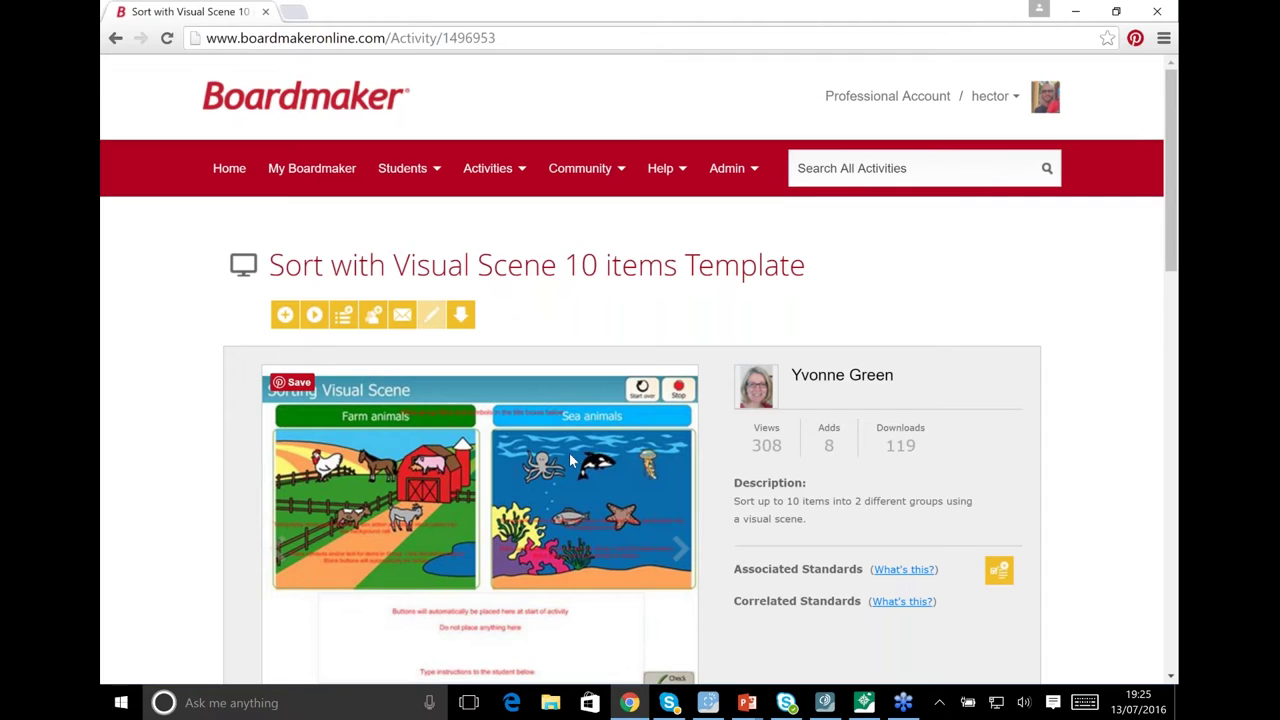
left_click(115, 40)
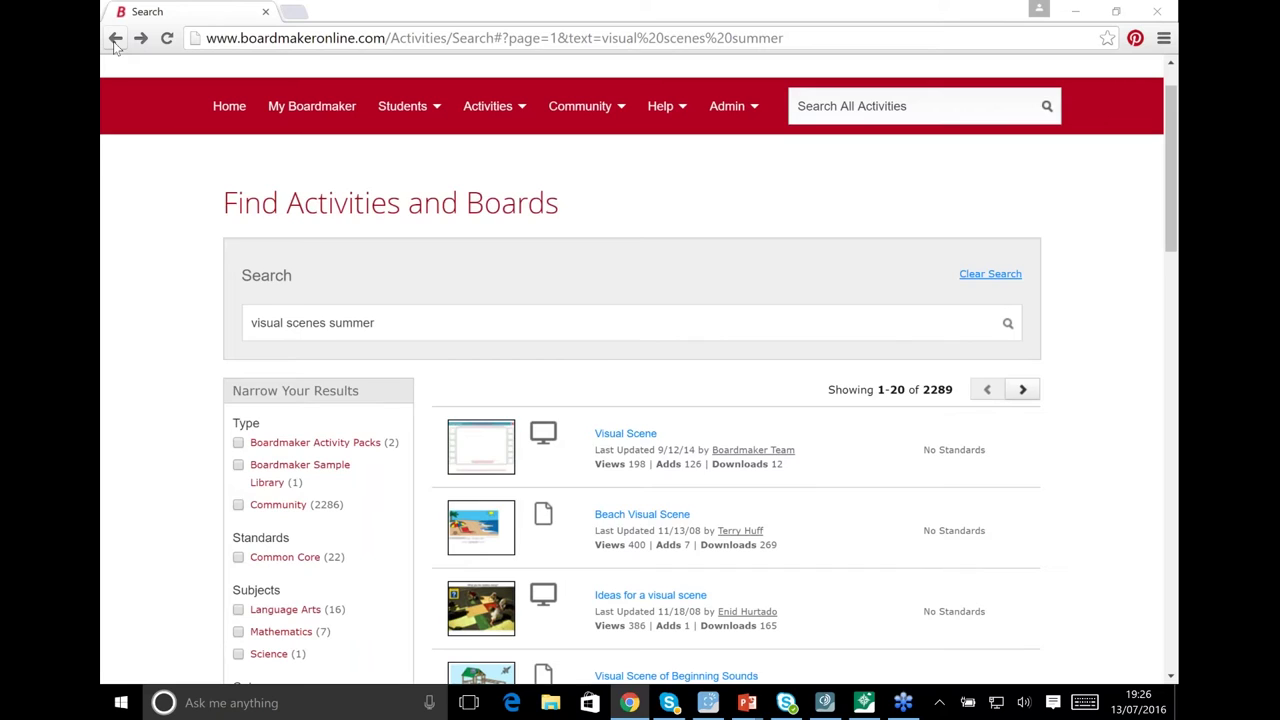
Show the 'Visual Scenes from Tobii Dynavox' slide, then return to Communicator 5
key("alt+Tab")
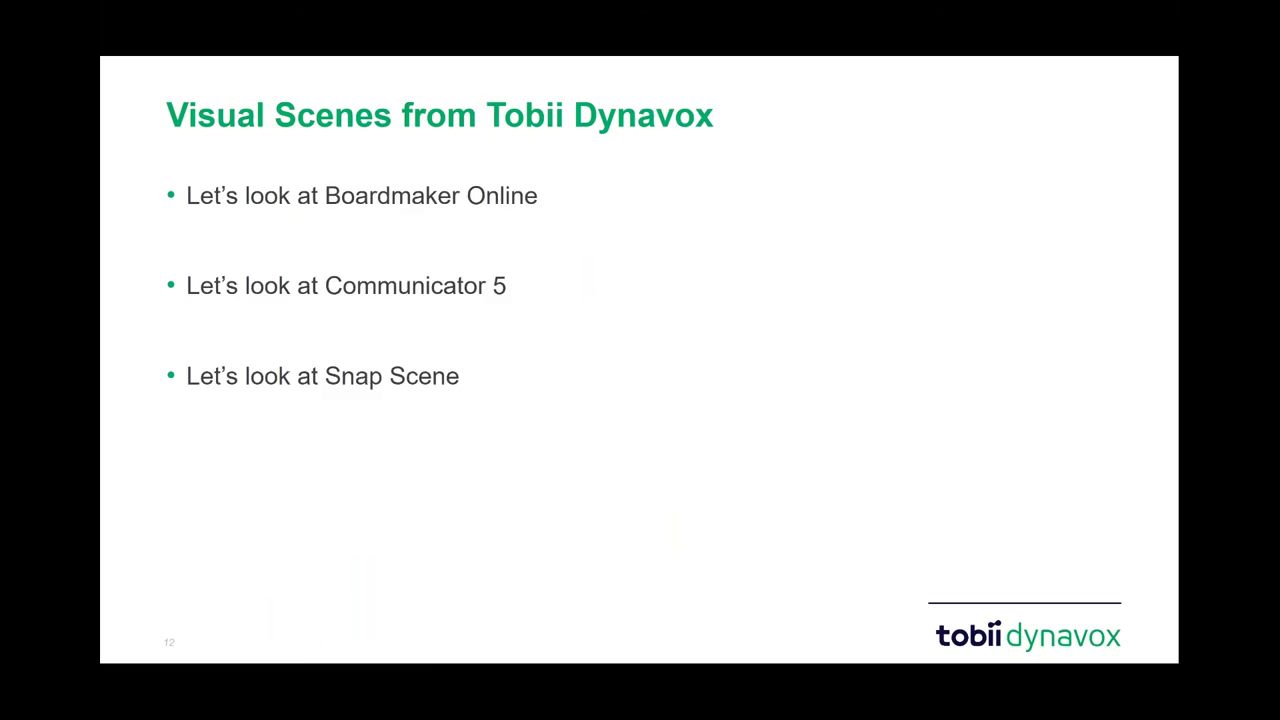
key("alt+Tab")
key("alt+Tab")
key("alt+Tab")
key("alt+Tab")
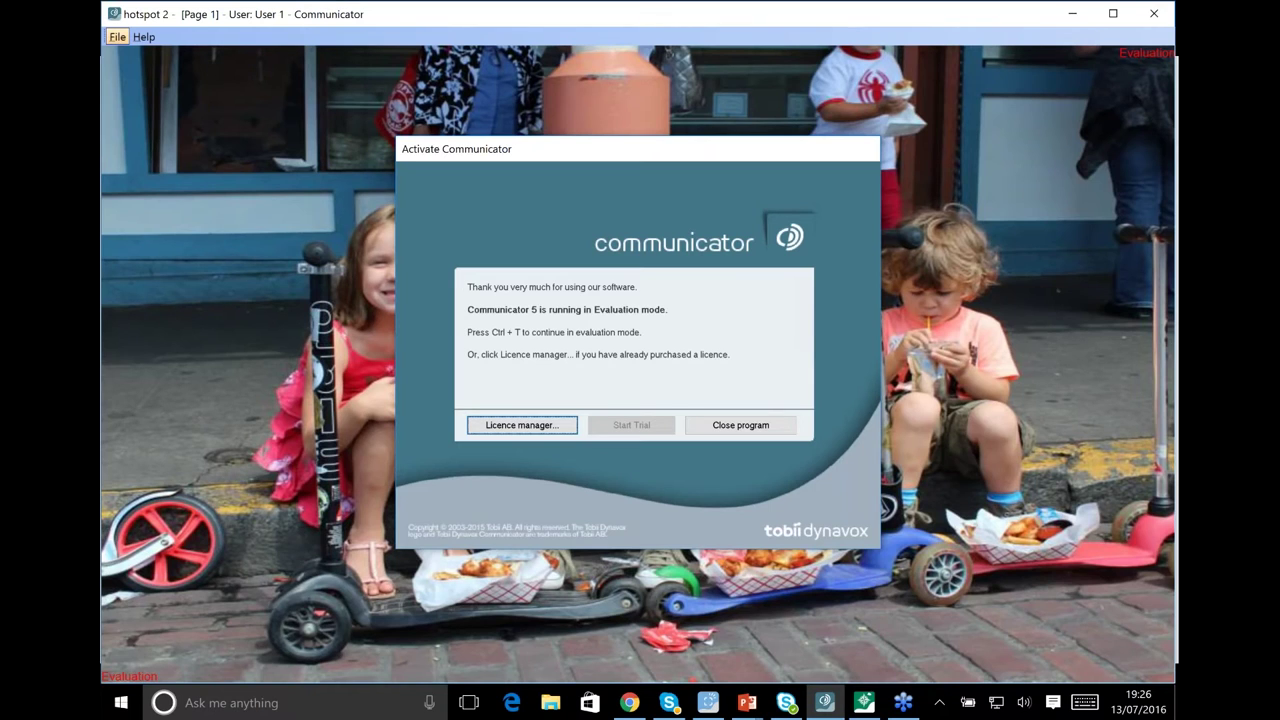
Continue using Communicator 5 in evaluation mode with Ctrl+T
key("ctrl+t")
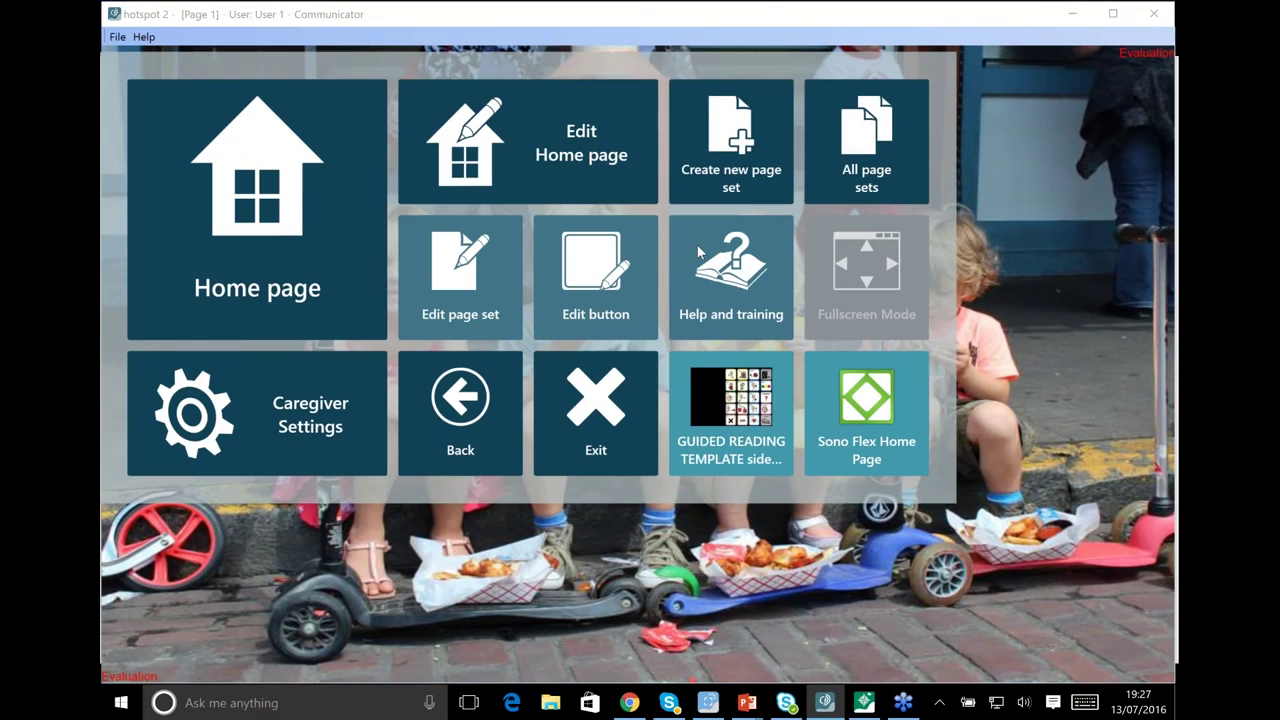
Edit the page set and check the existing hotspots on the children and food trays
left_click(458, 282)
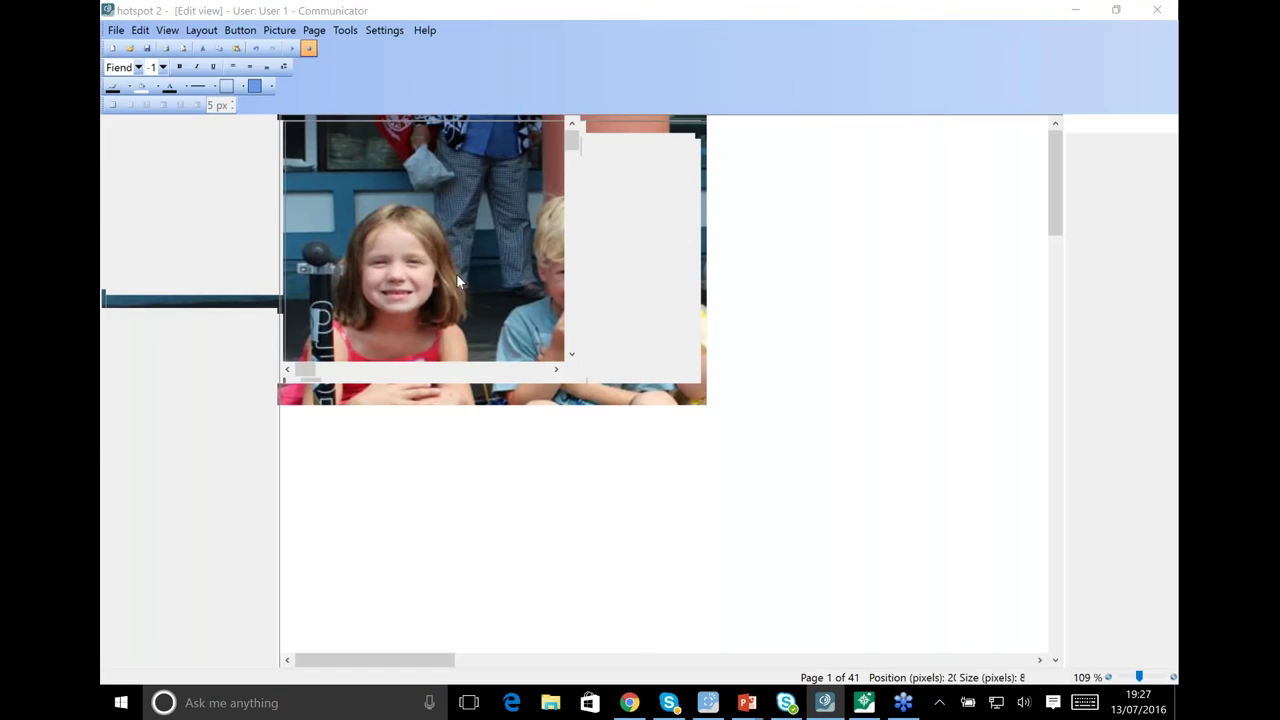
key("Return")
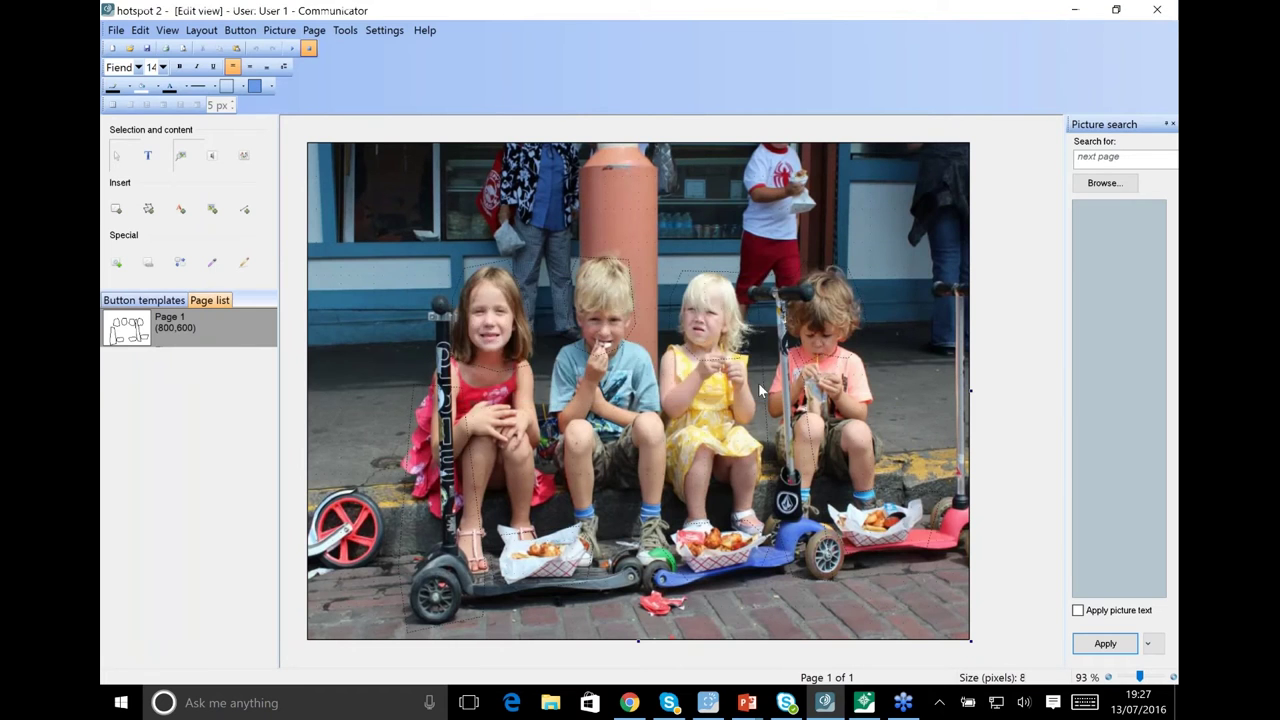
left_click(730, 332)
left_click(825, 325)
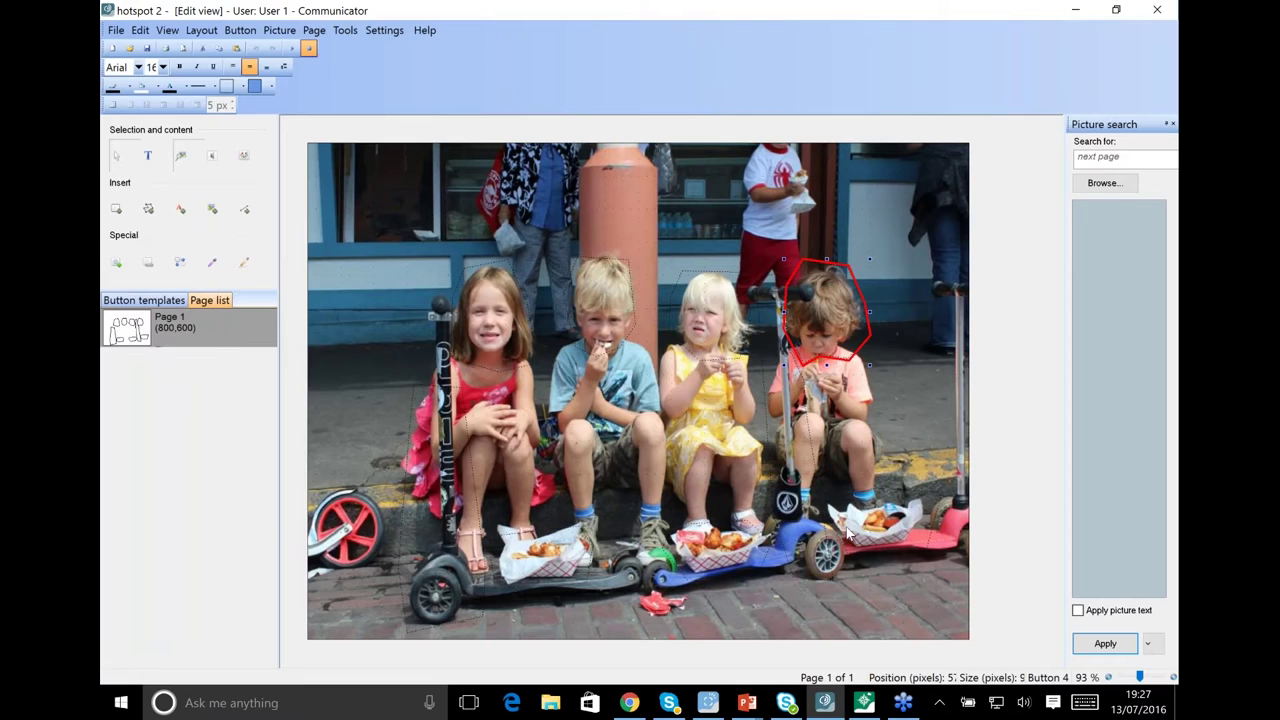
left_click(886, 528)
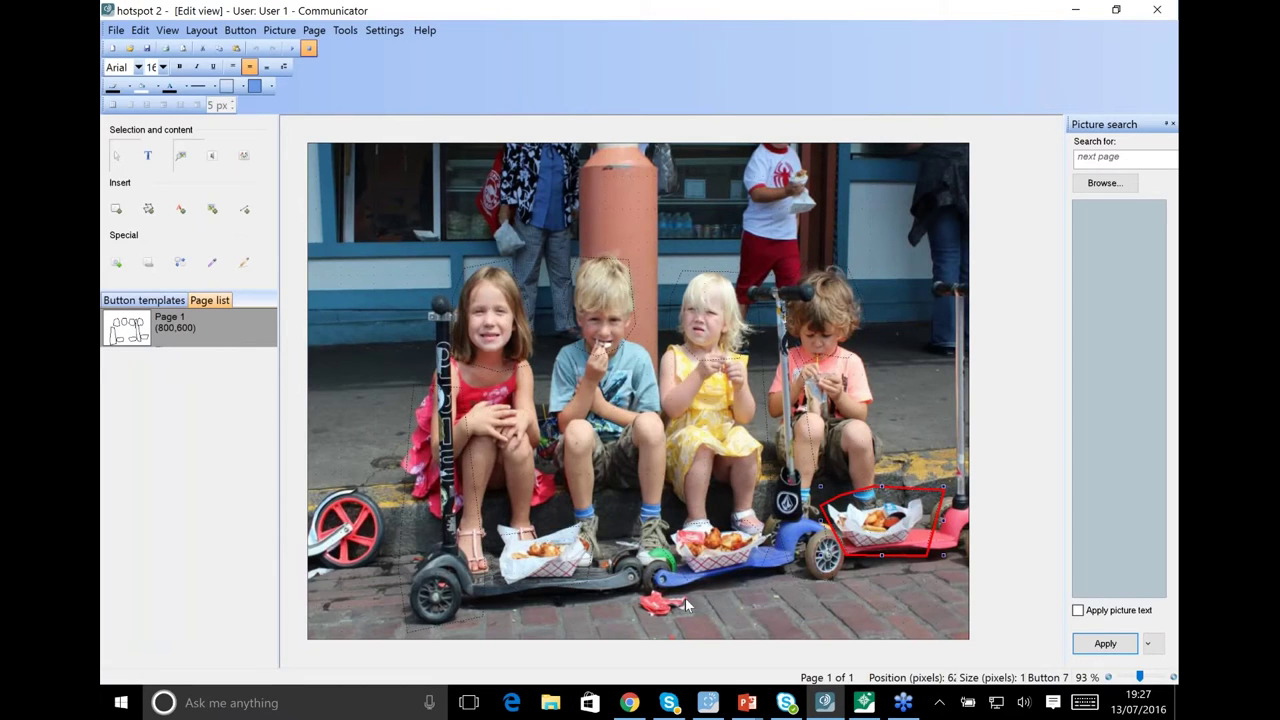
left_click(726, 546)
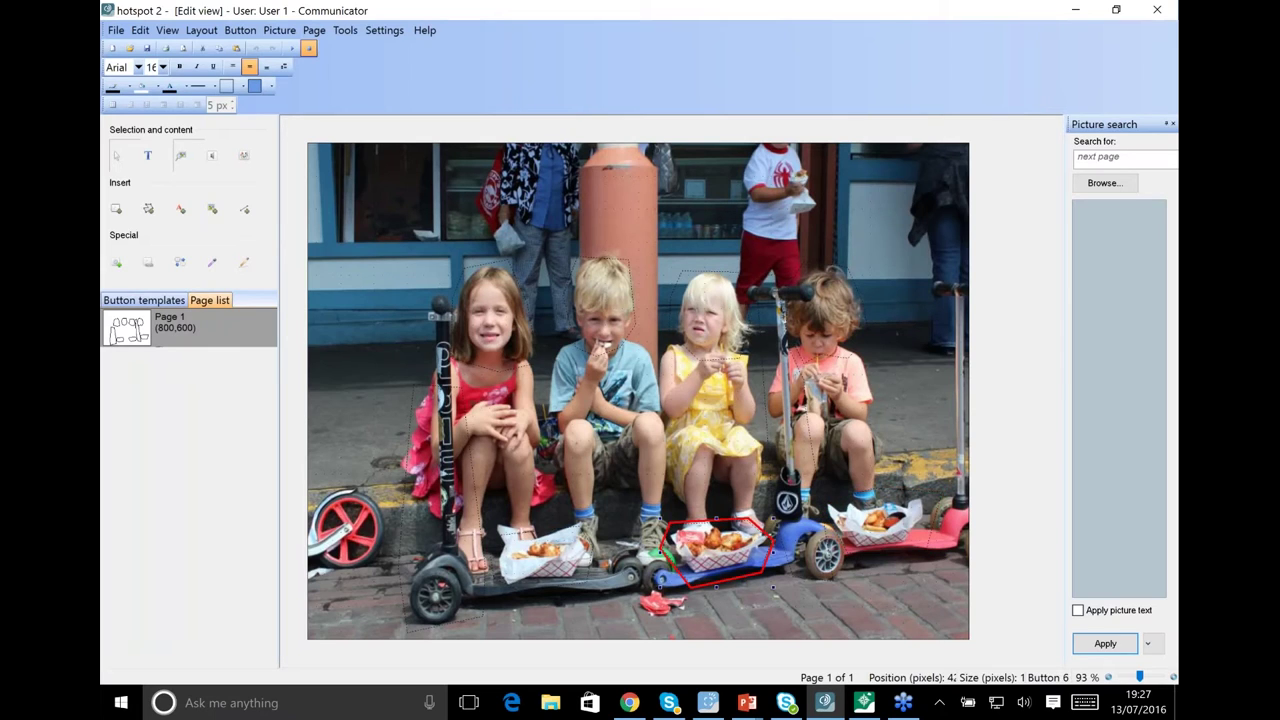
left_click(518, 550)
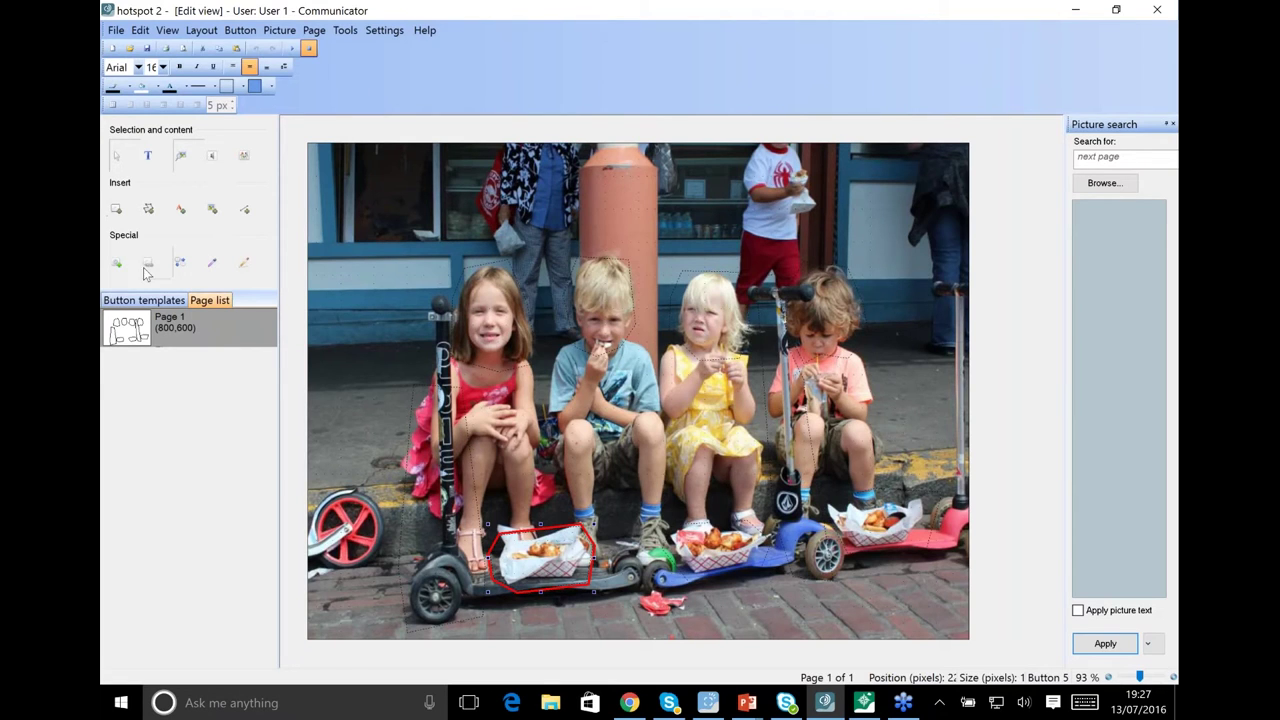
Draw a polygon hotspot over the standing person behind the children
left_click(149, 212)
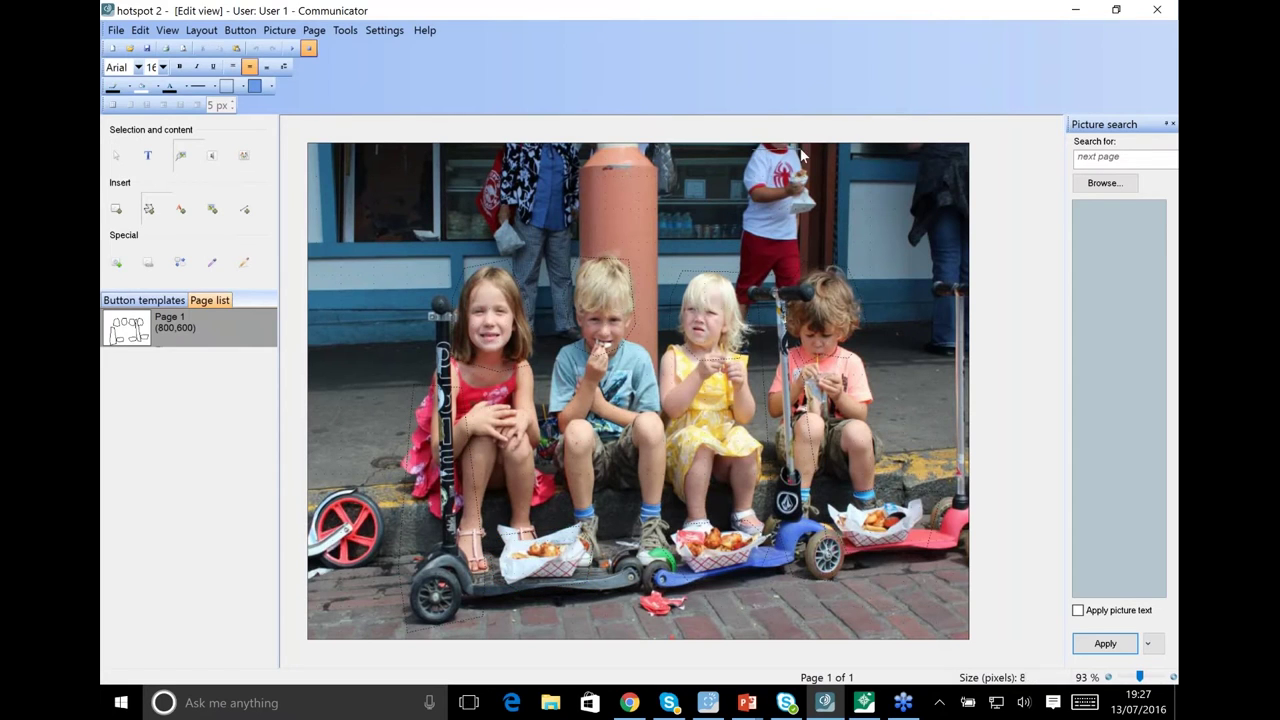
left_click(811, 235)
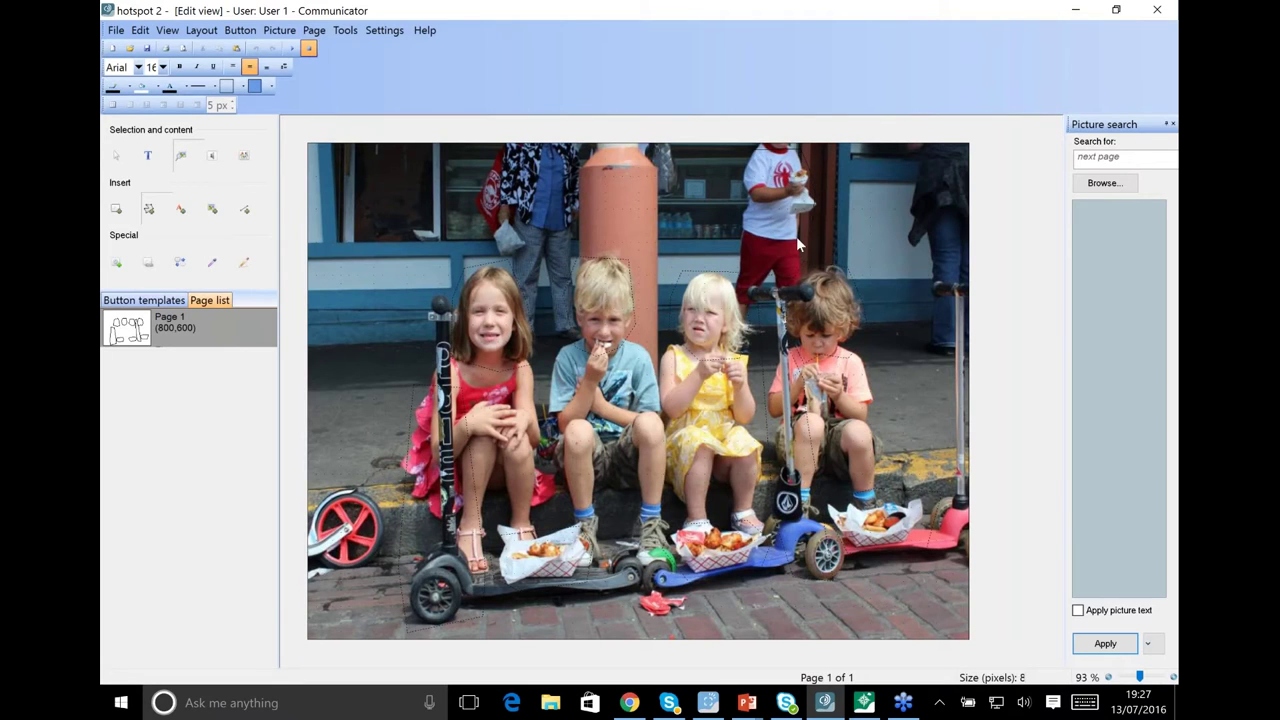
double_click(735, 178)
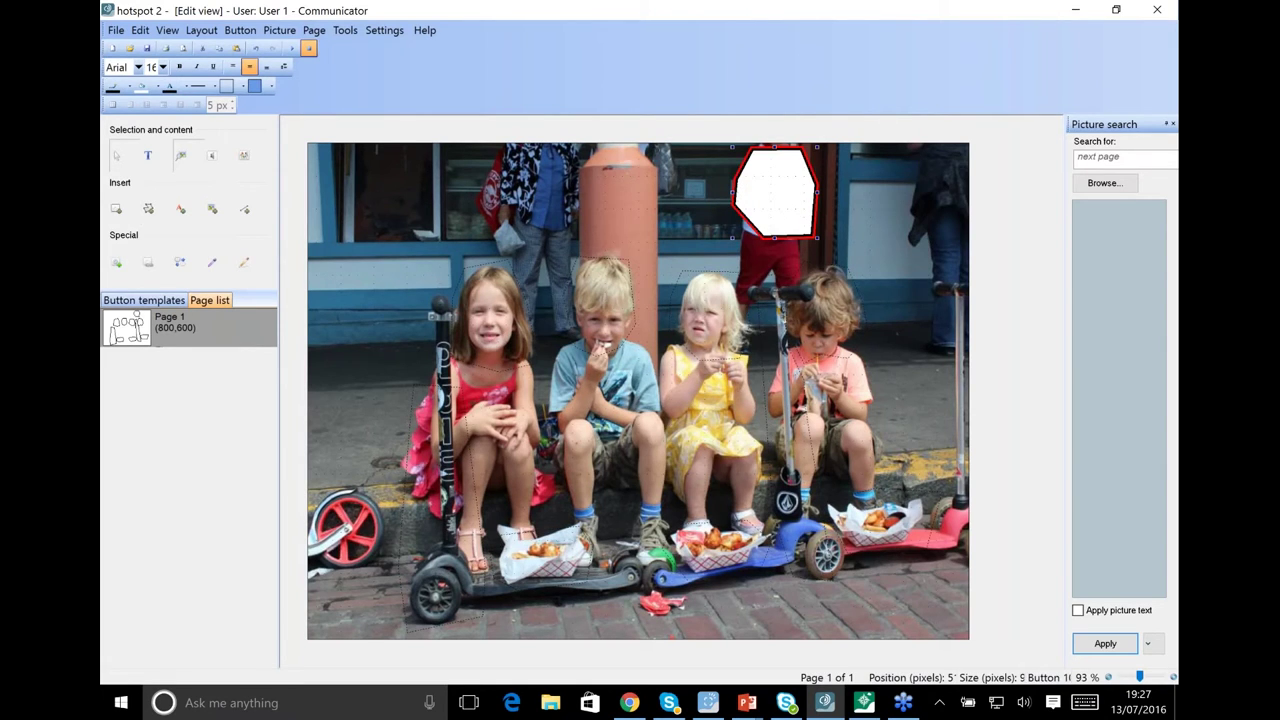
left_click(157, 89)
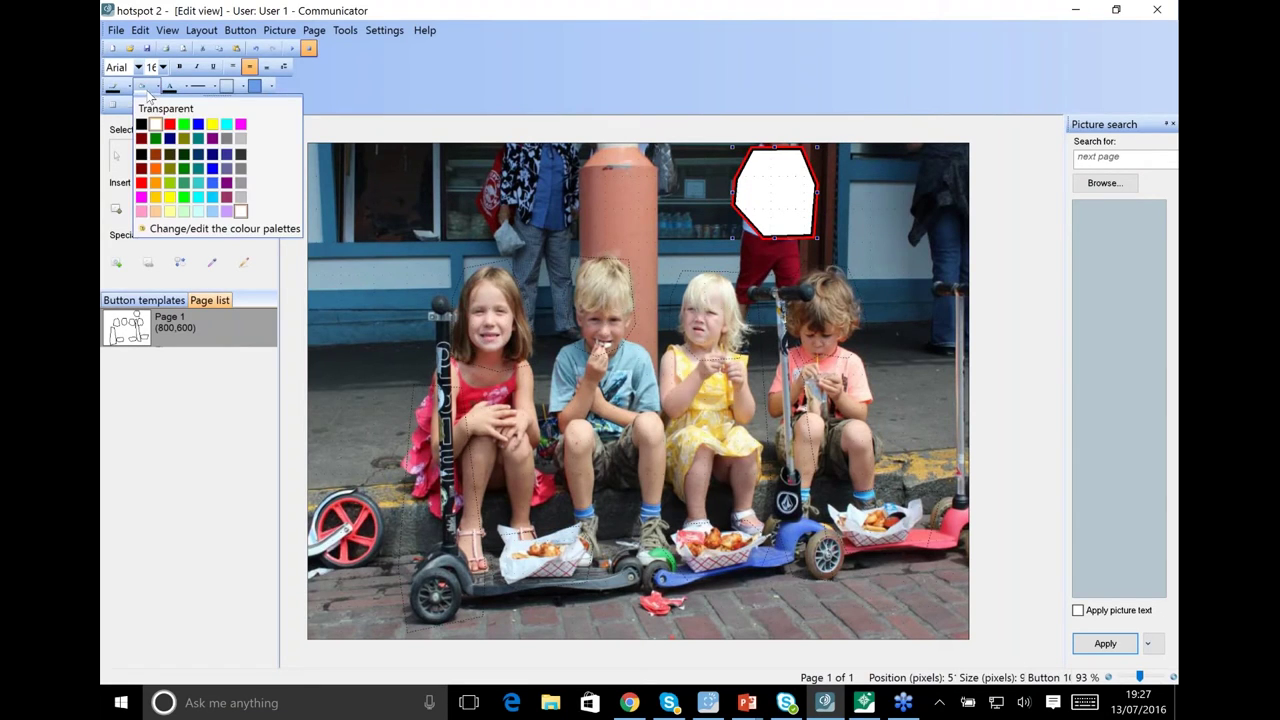
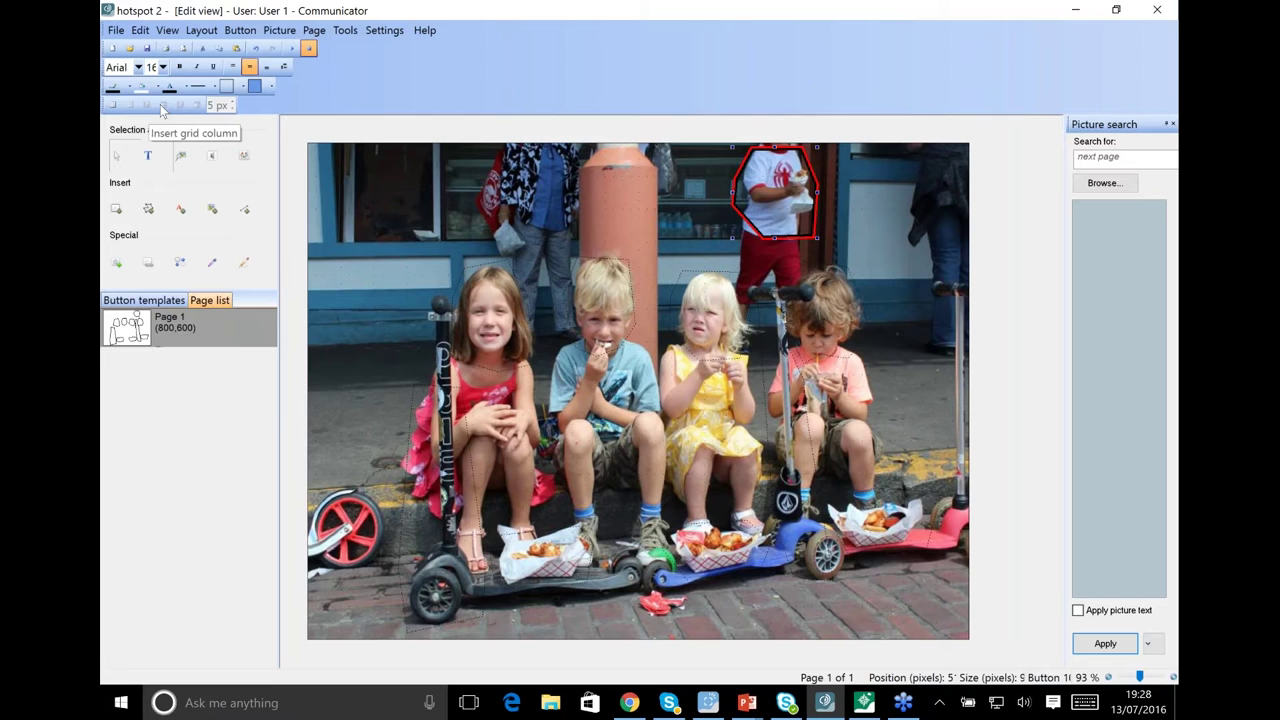
Set the hotspot button's line thickness to No line so it has no border
left_click(209, 89)
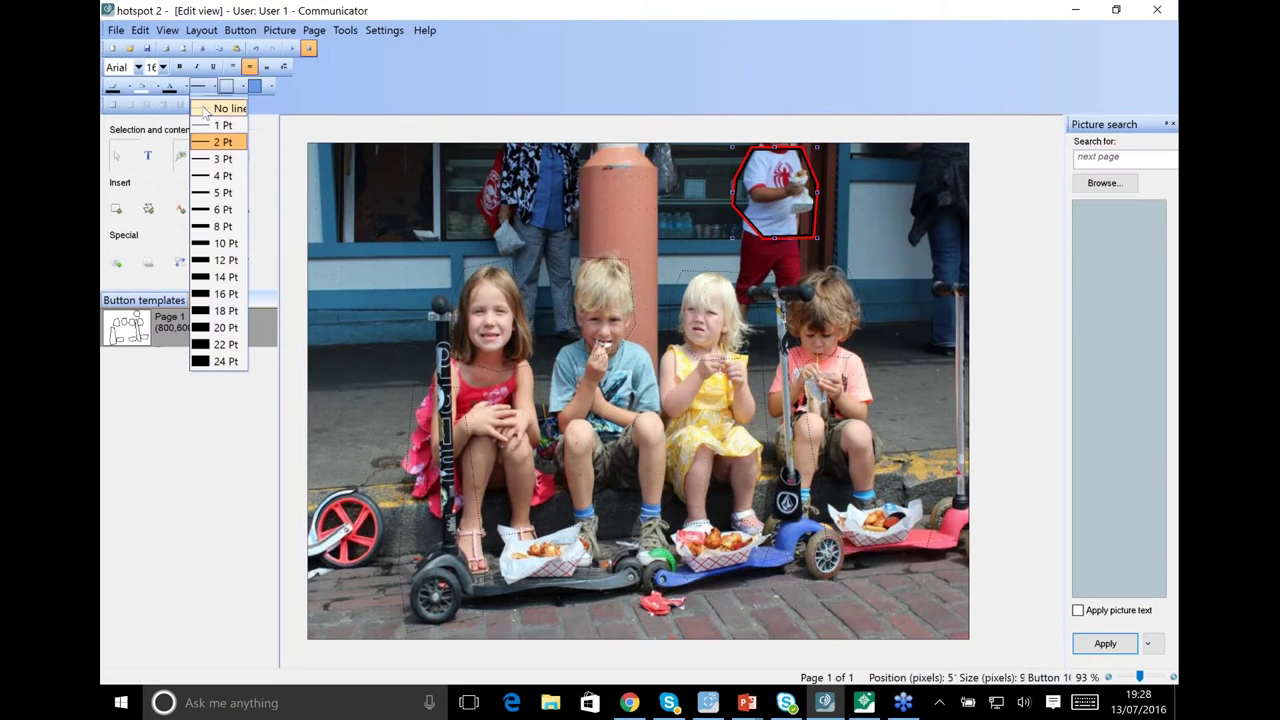
left_click(204, 111)
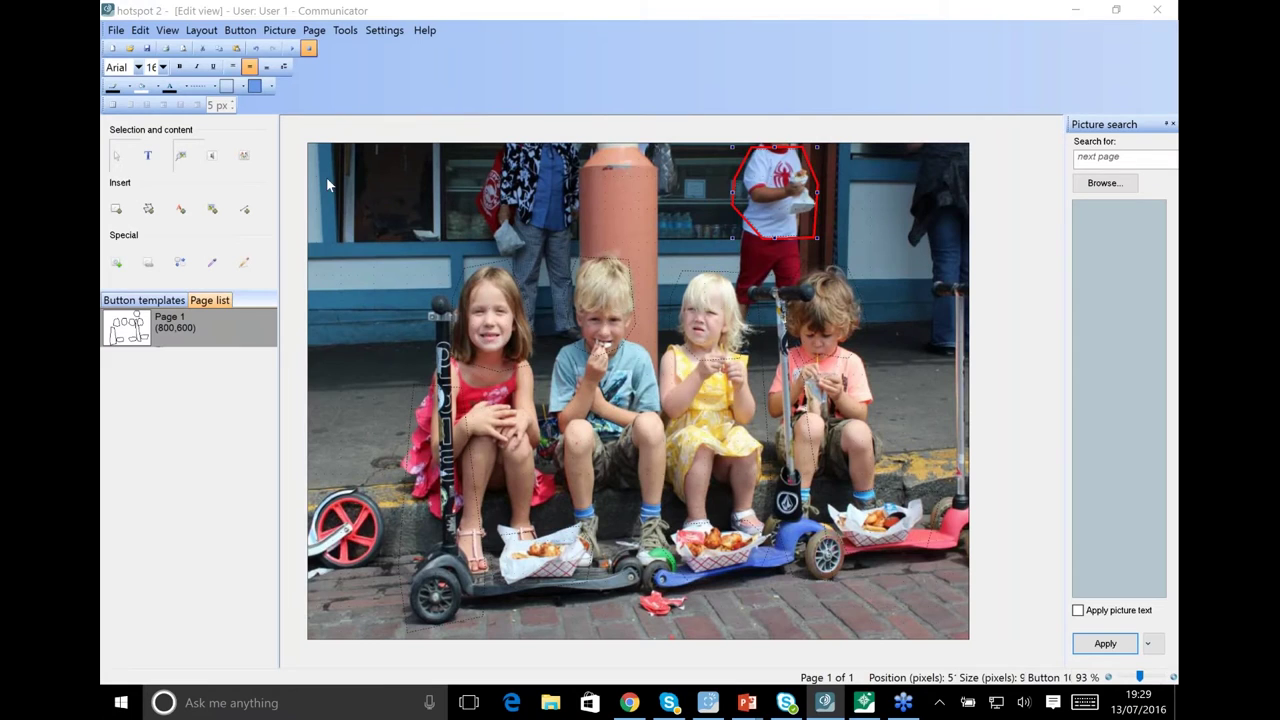
Set the hotspot's sound to a recorded sound with the text 'bring me some food'
left_click(213, 158)
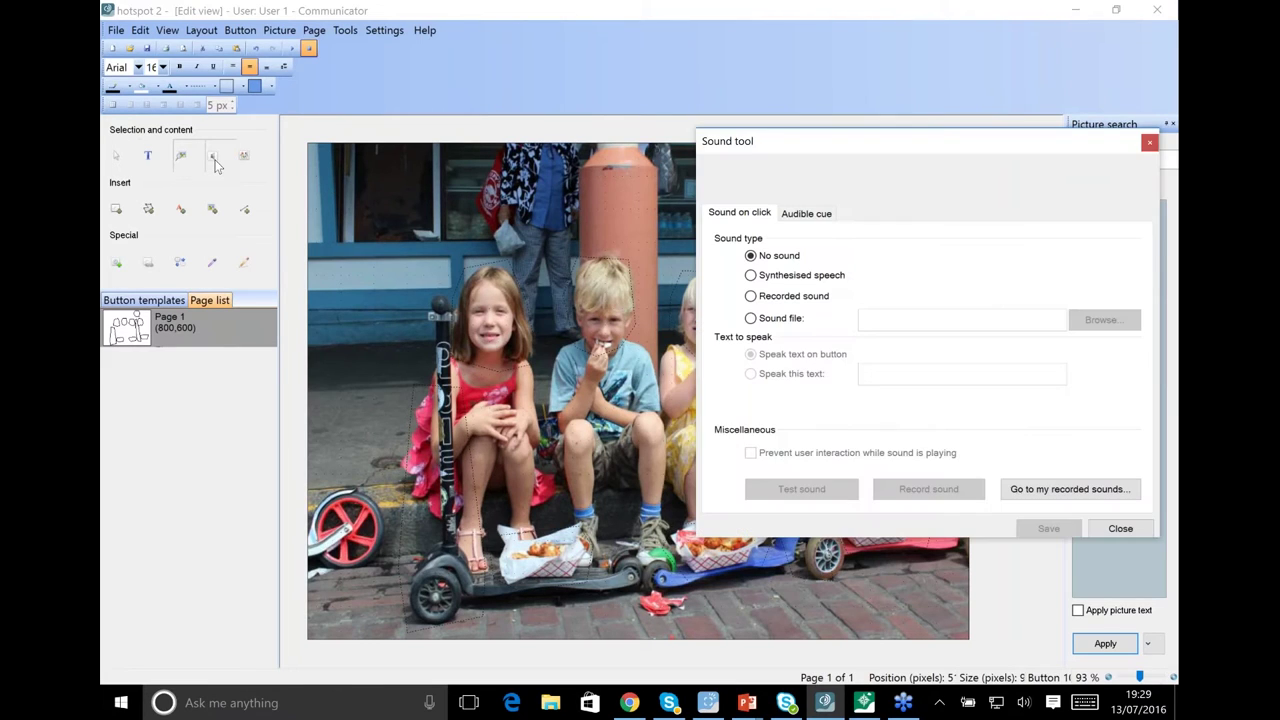
left_click(751, 297)
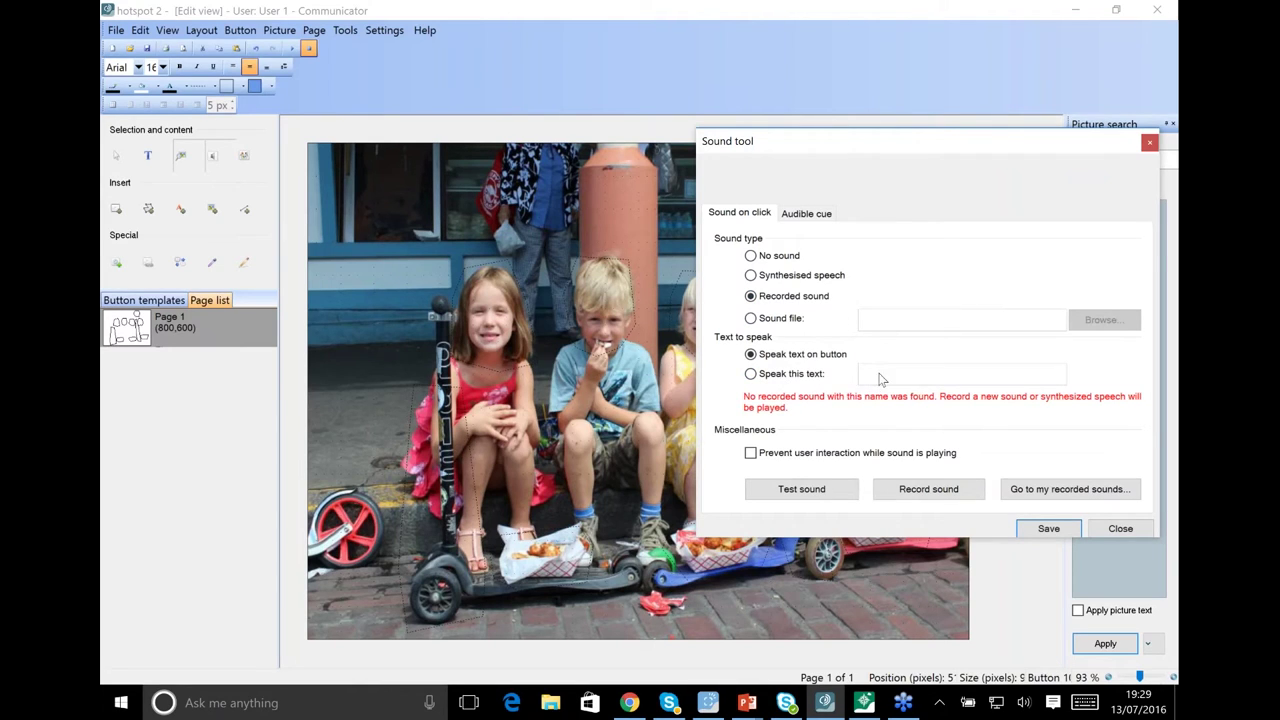
left_click(751, 374)
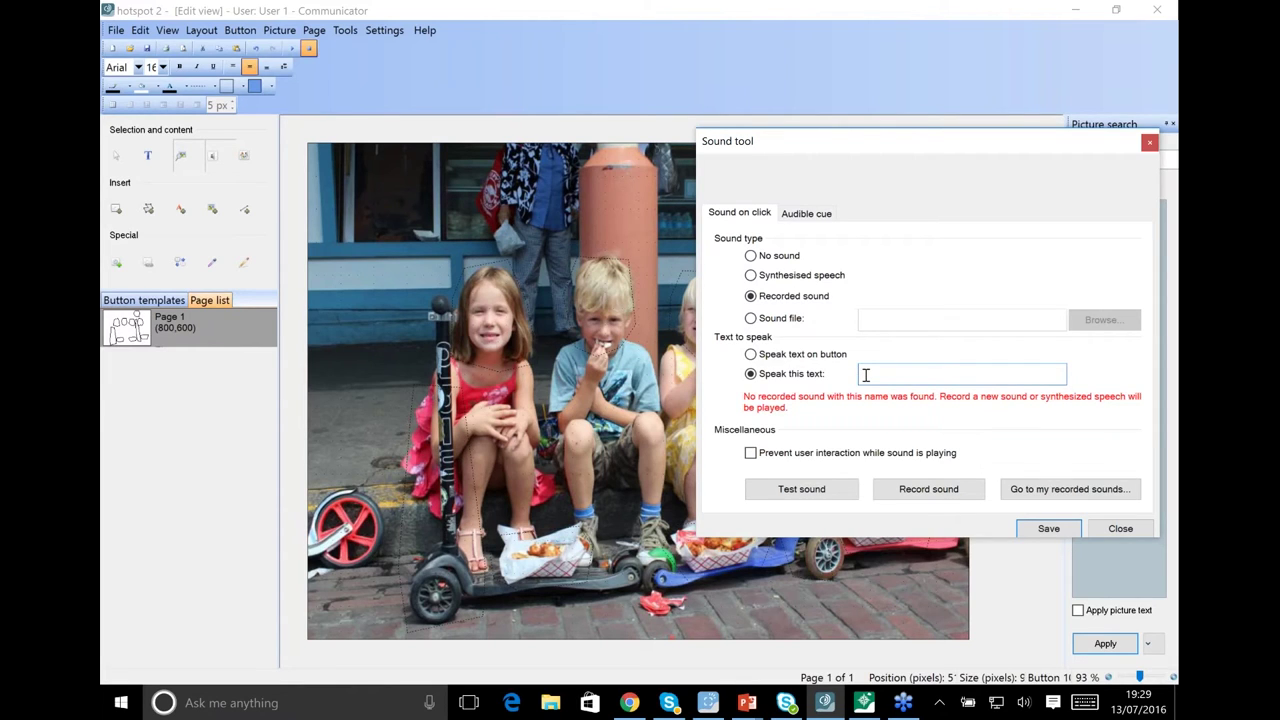
type("bring me some food")
Record the 'bring me some food' phrase, then save and close the sound settings
left_click(907, 492)
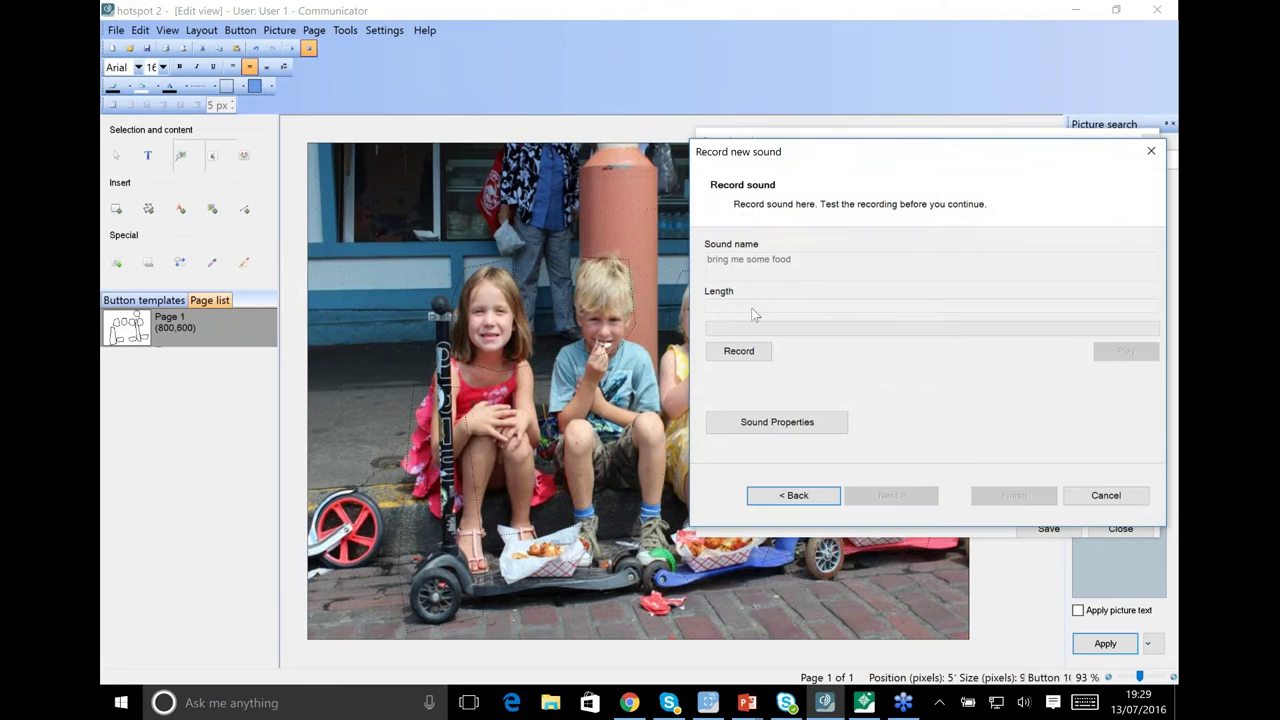
left_click(739, 352)
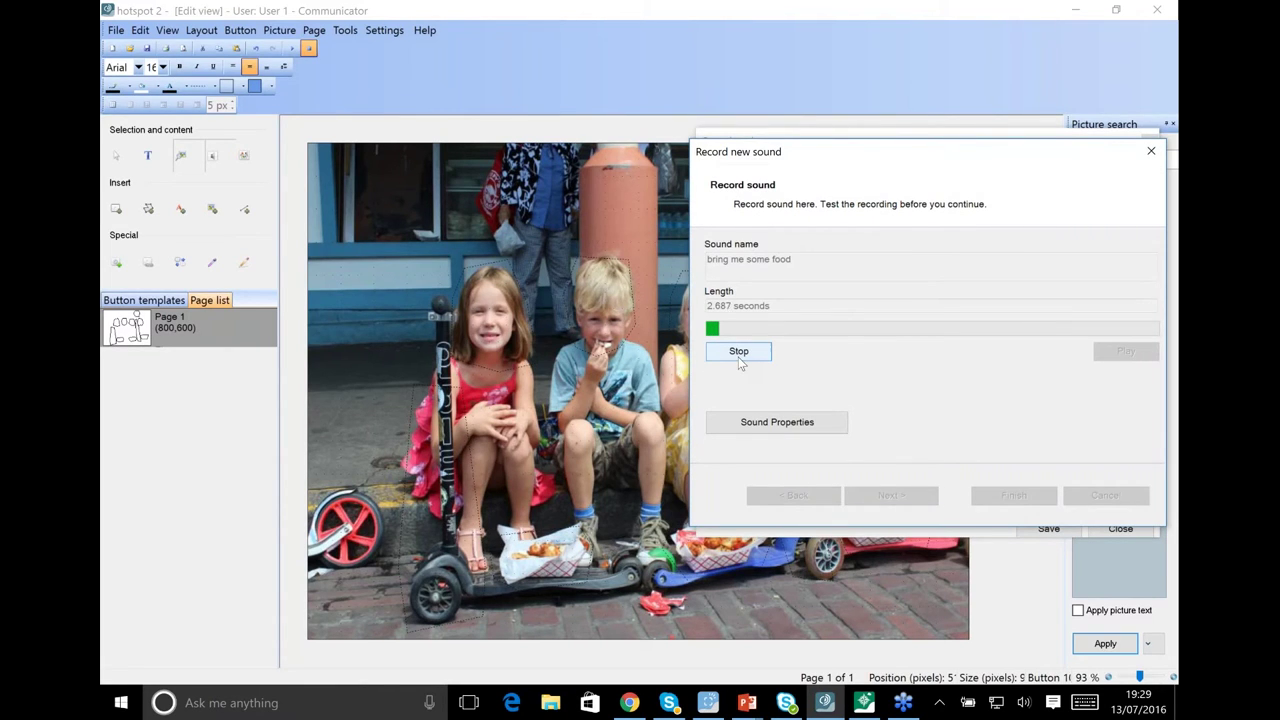
left_click(738, 355)
left_click(1016, 492)
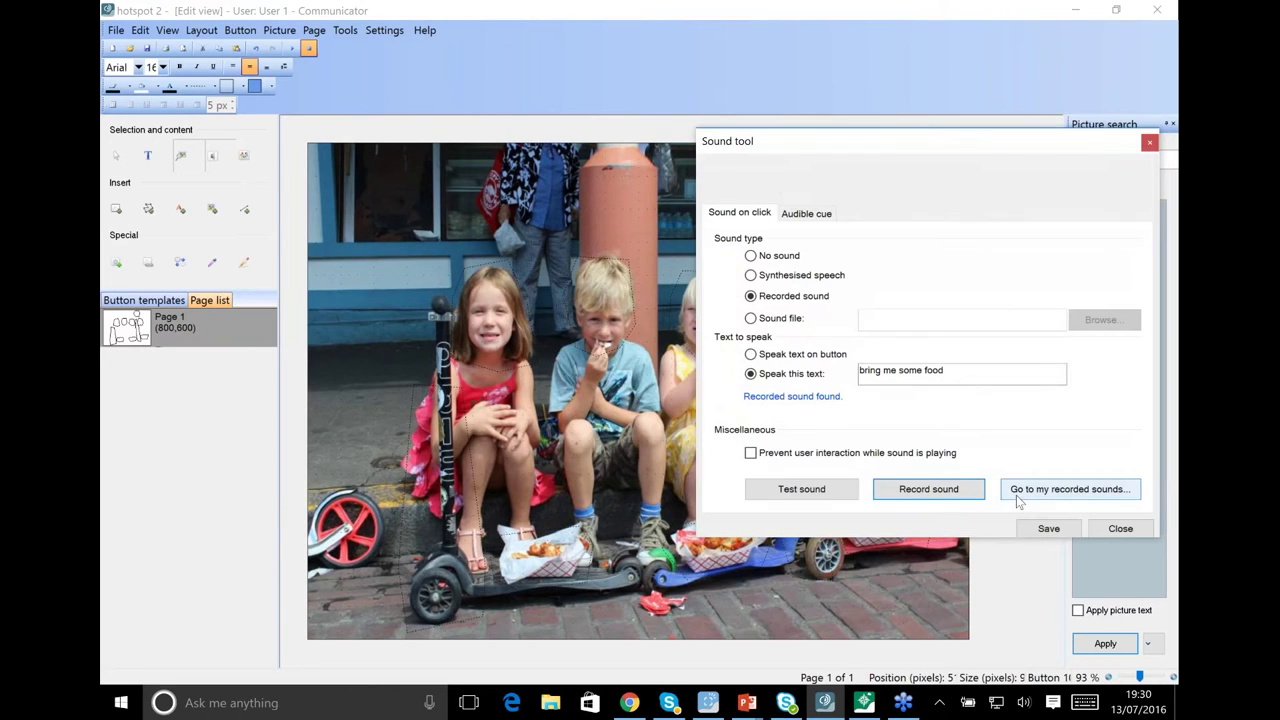
left_click(1040, 531)
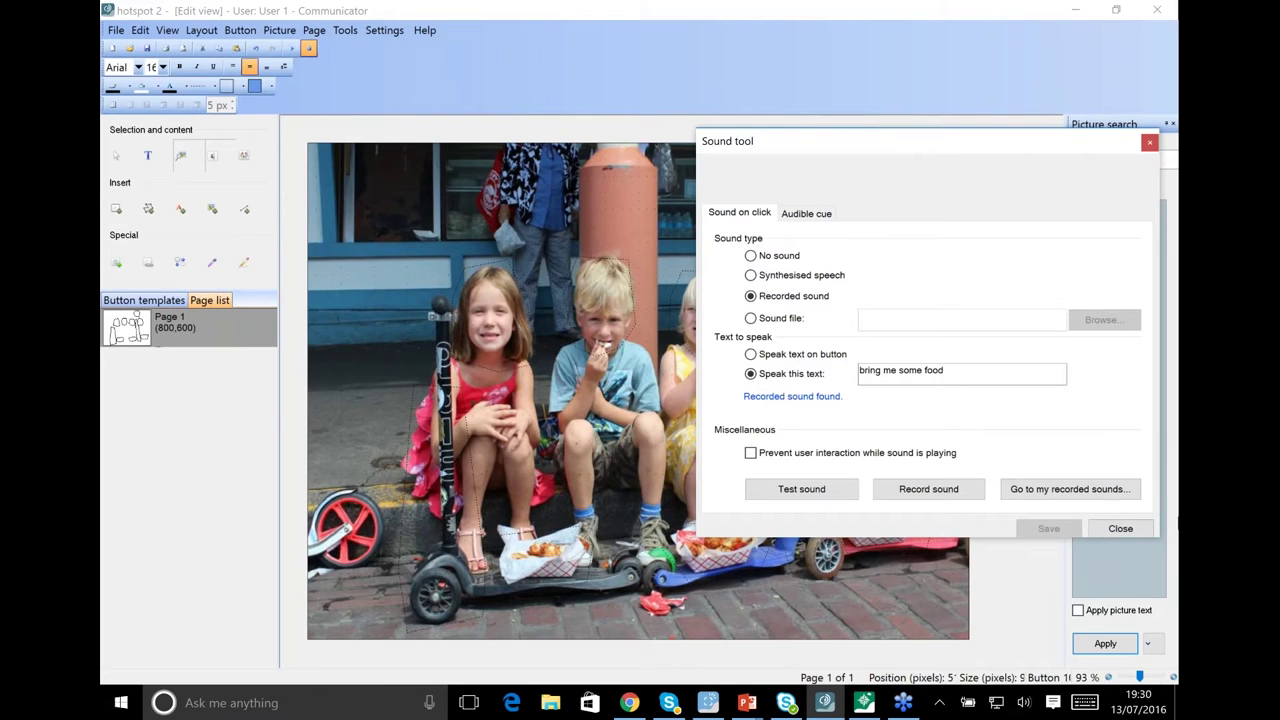
left_click(1122, 529)
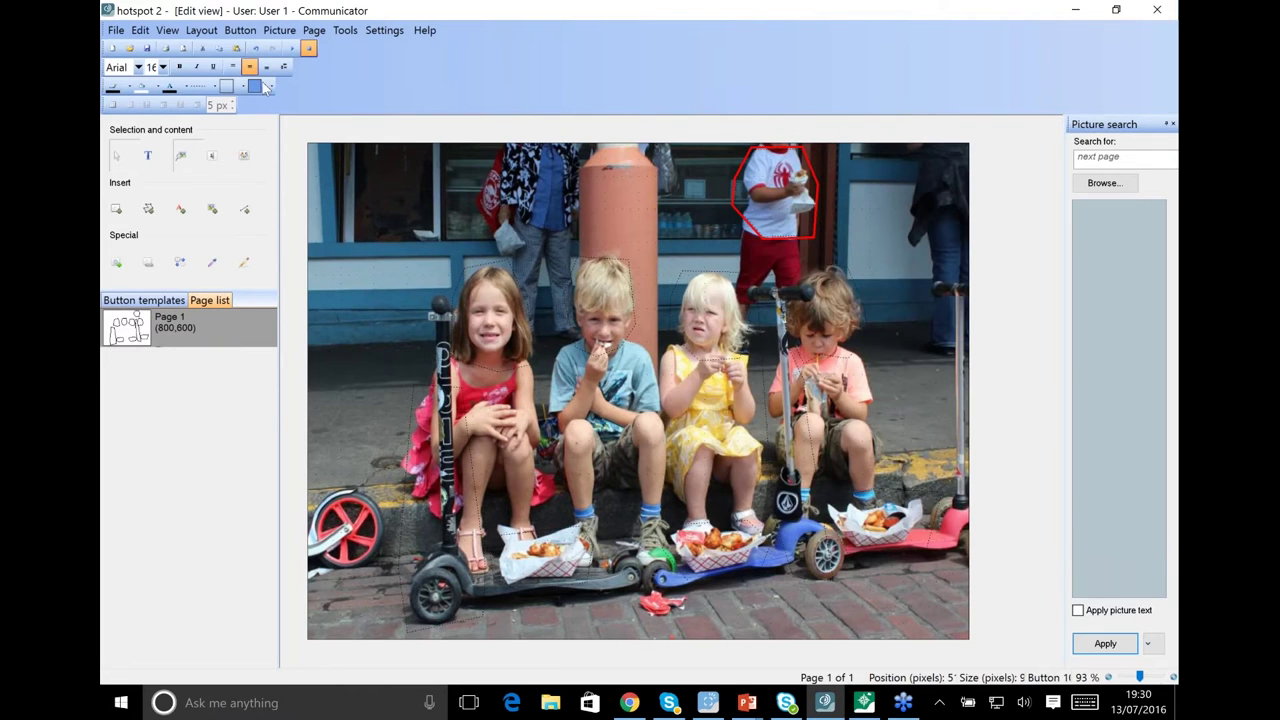
left_click(292, 54)
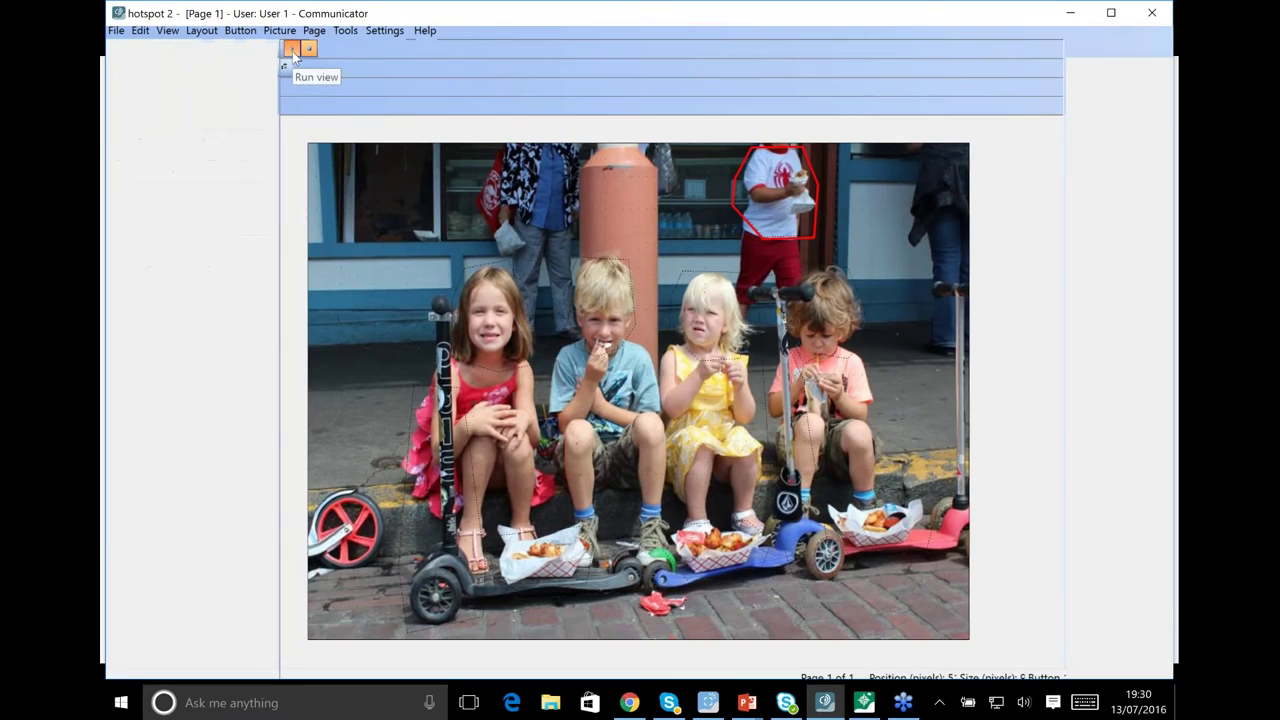
left_click(292, 54)
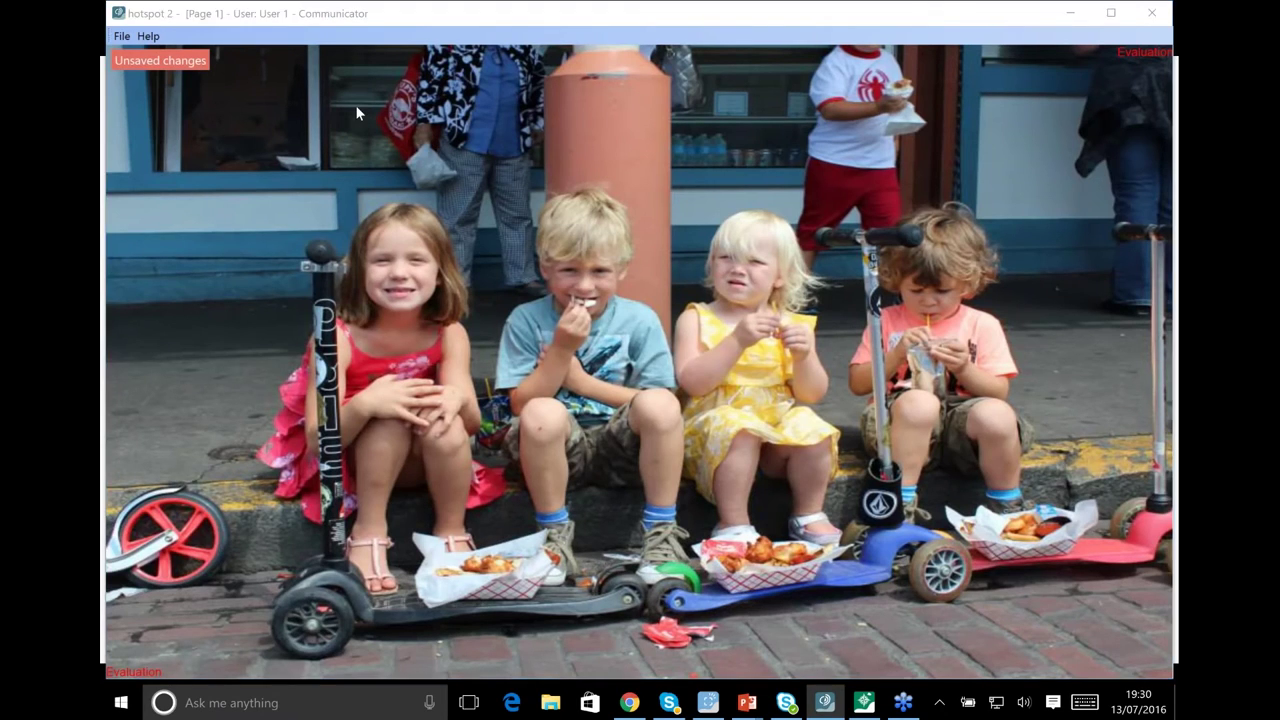
right_click(354, 144)
left_click(455, 260)
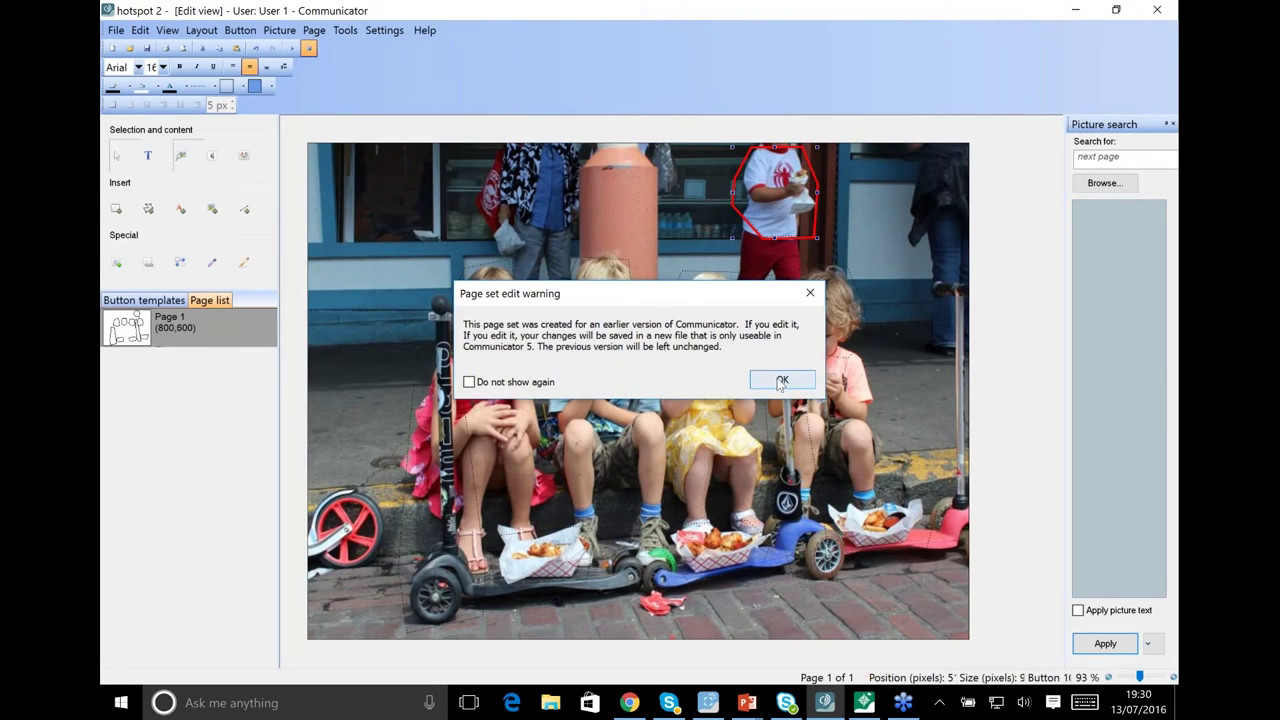
left_click(779, 381)
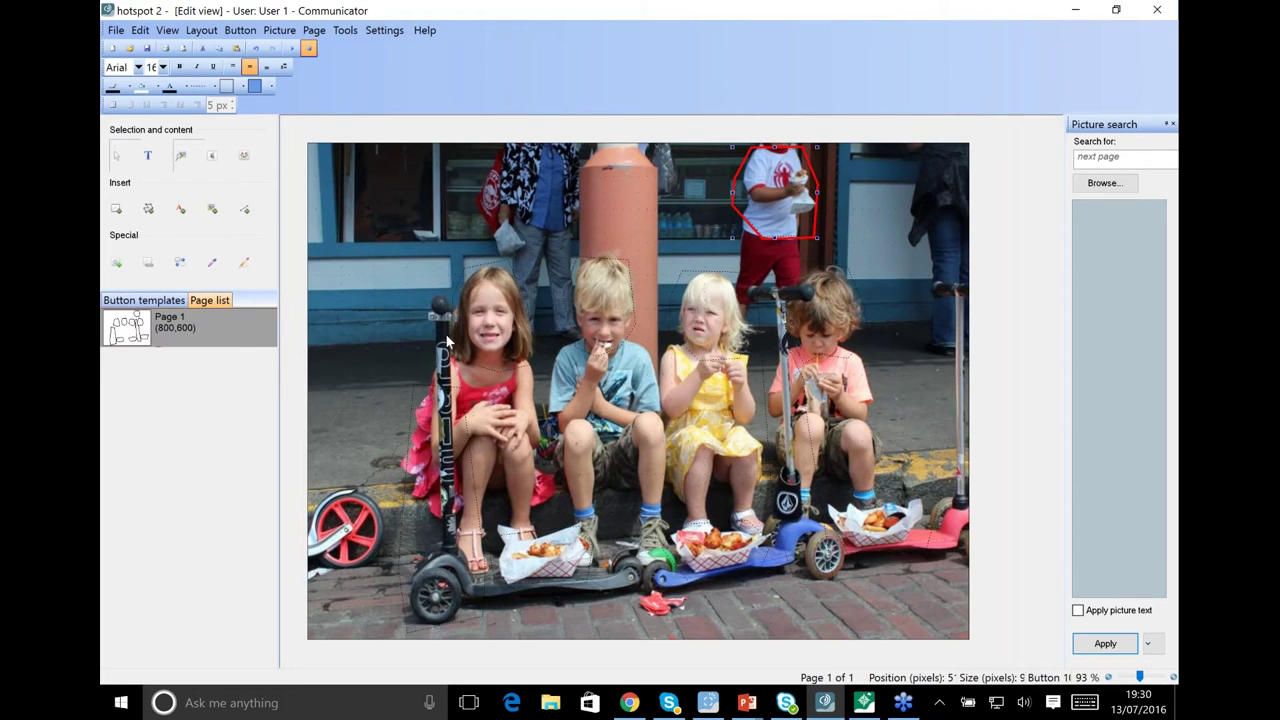
Add a blank Page 2, try image1.JPG as its background, then discard the change
right_click(173, 410)
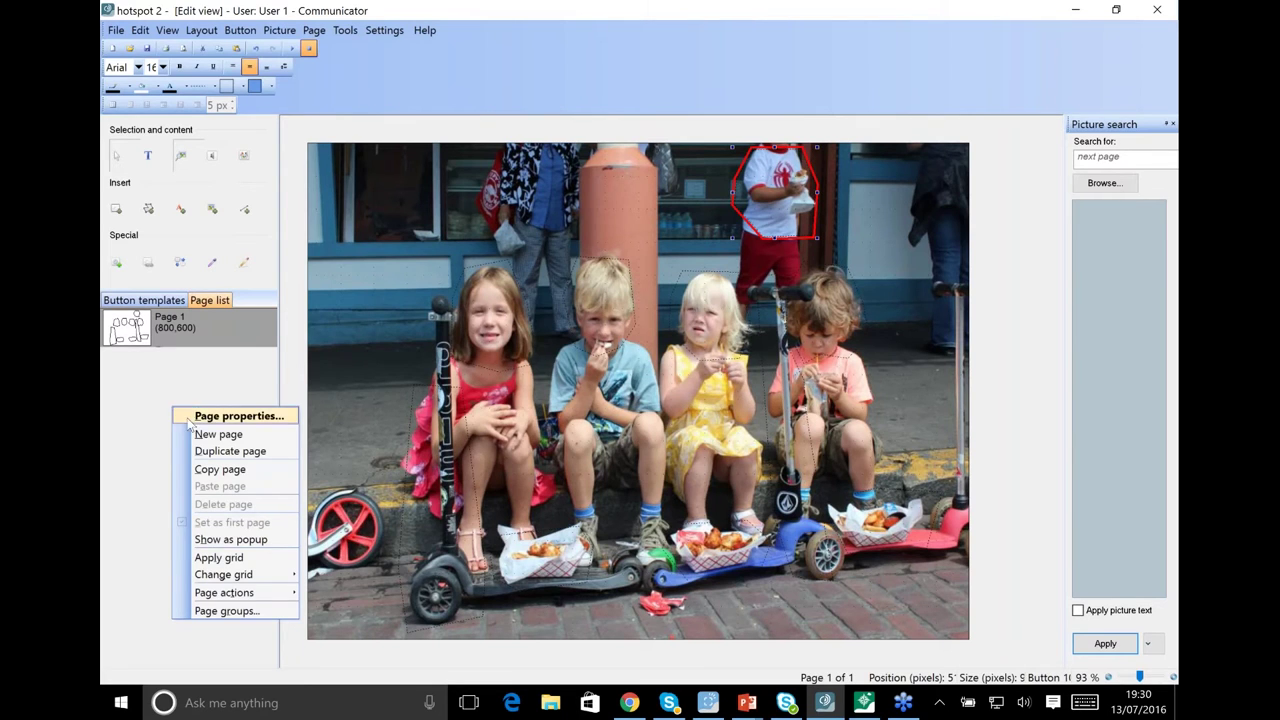
left_click(196, 434)
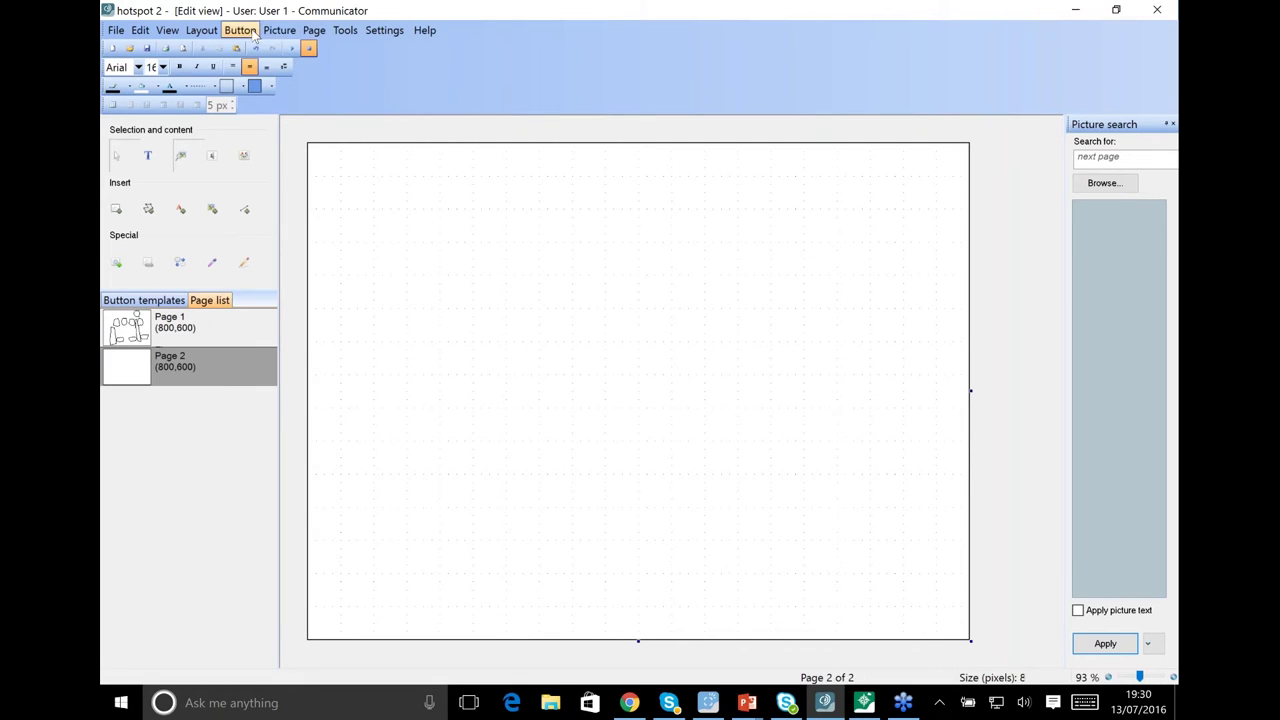
left_click(312, 32)
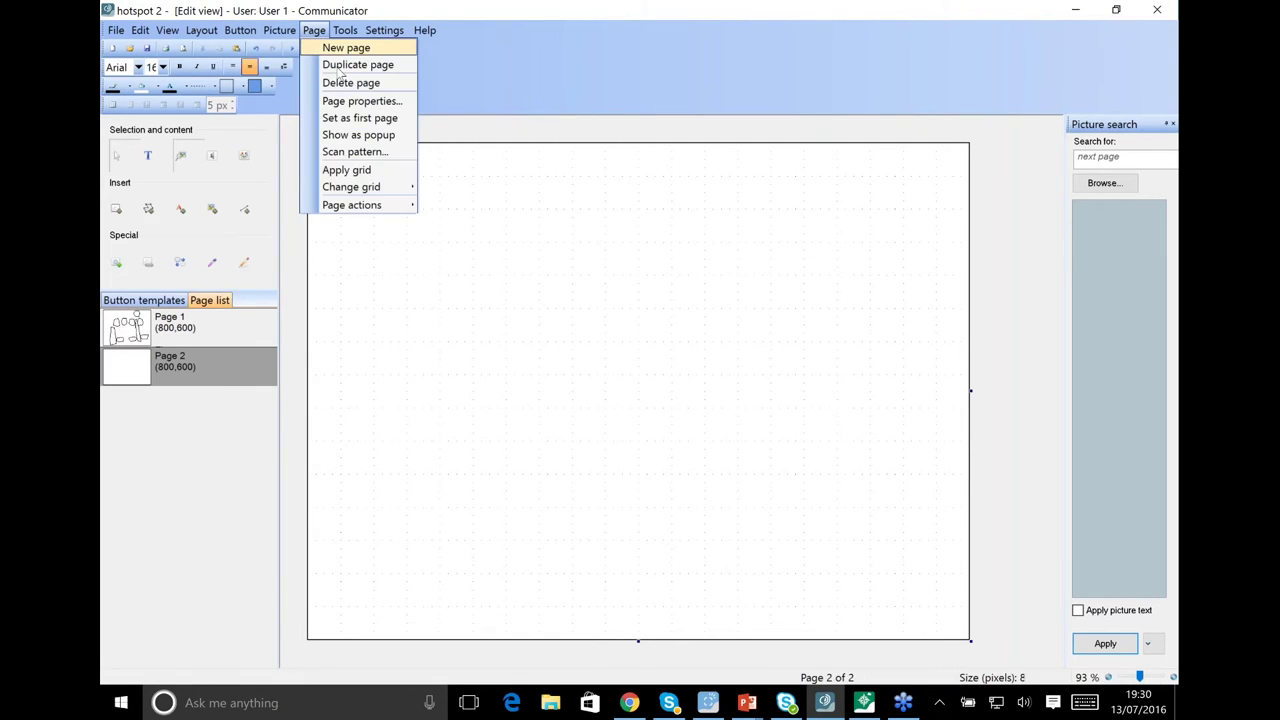
left_click(361, 101)
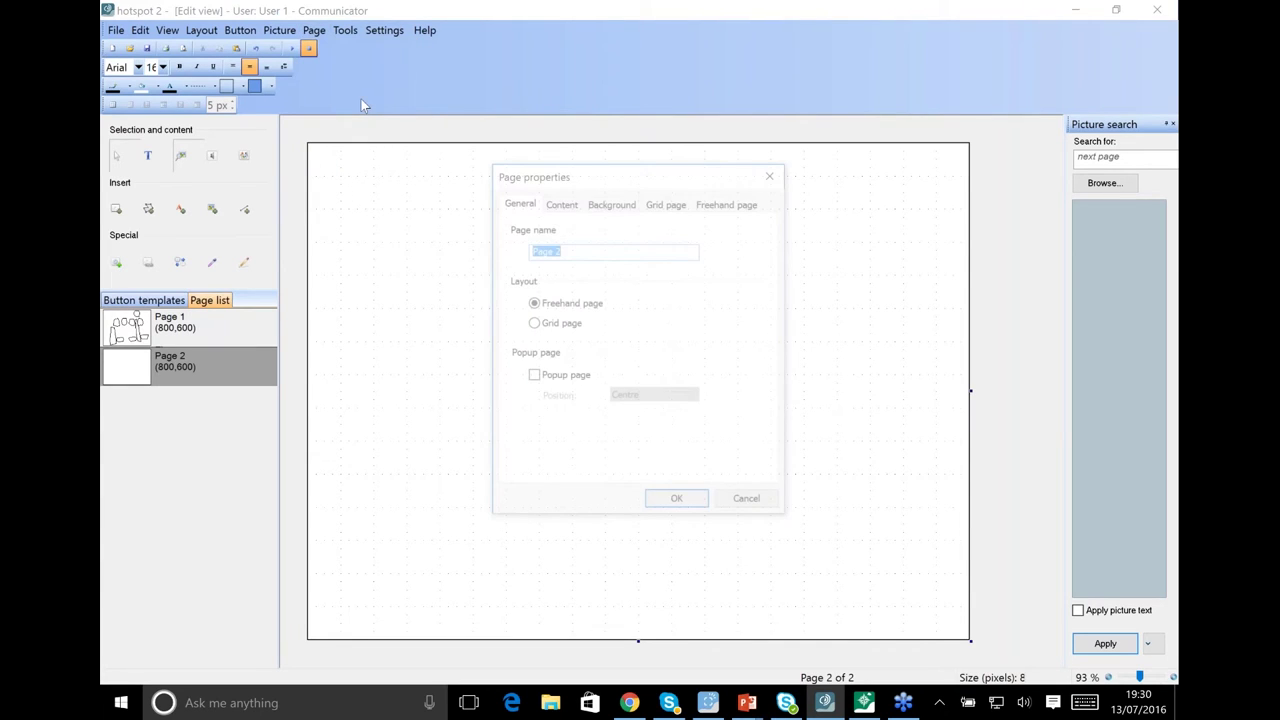
left_click(614, 207)
left_click(668, 362)
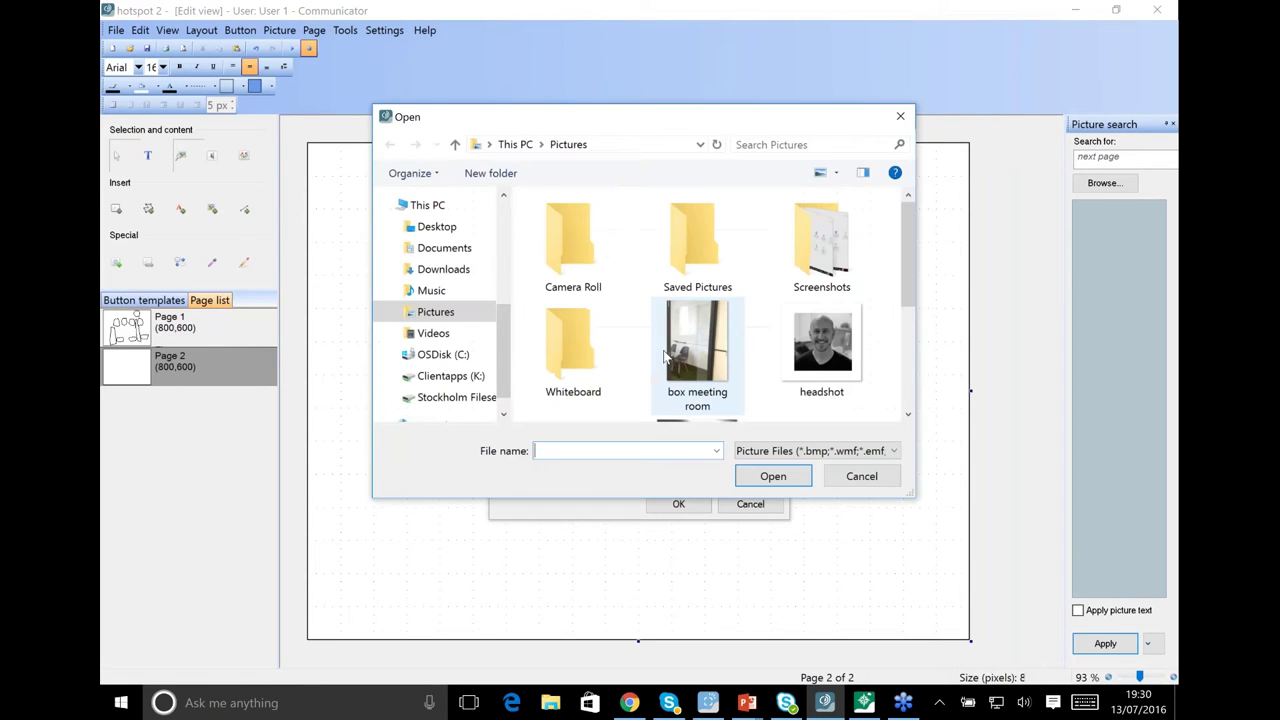
left_click(437, 226)
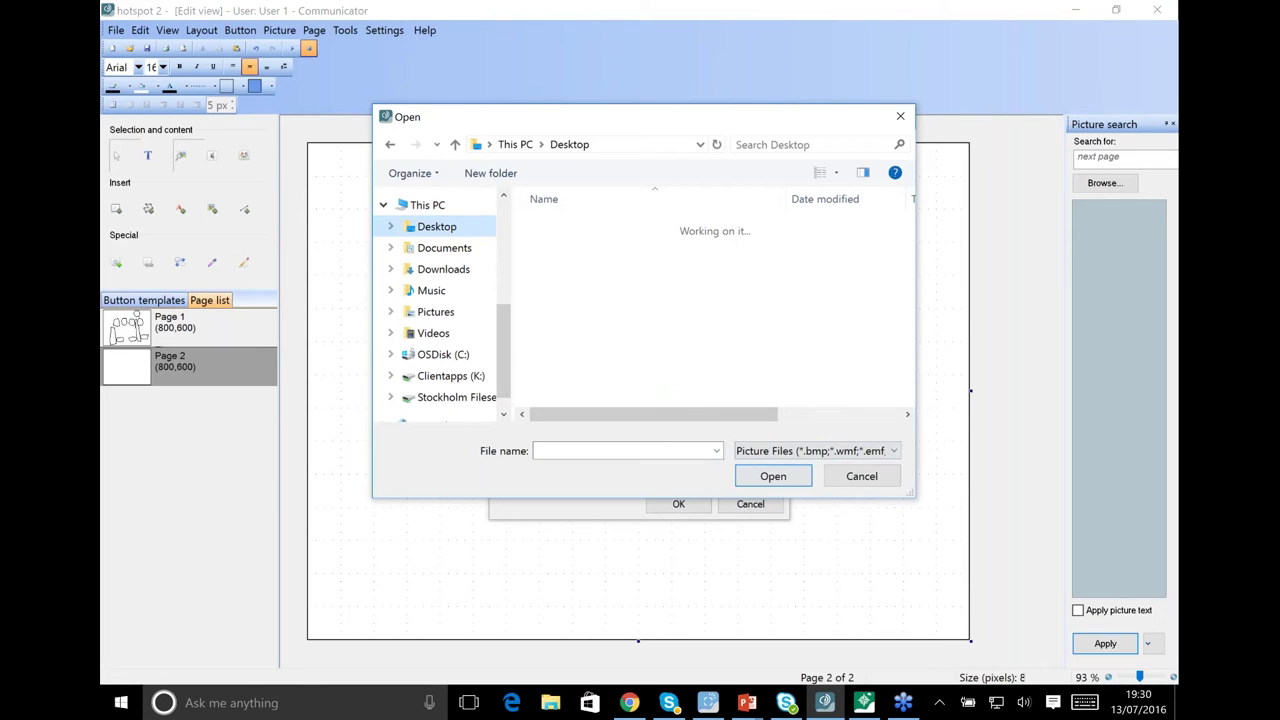
left_click(655, 450)
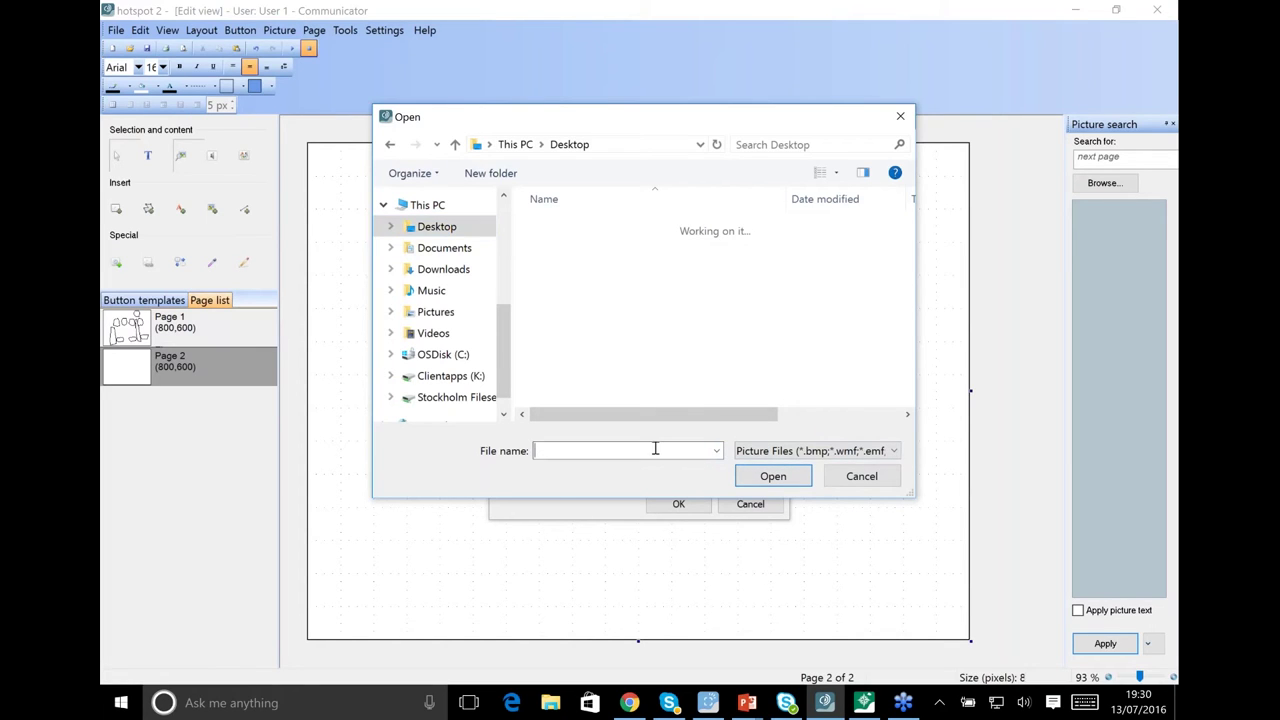
type("imag")
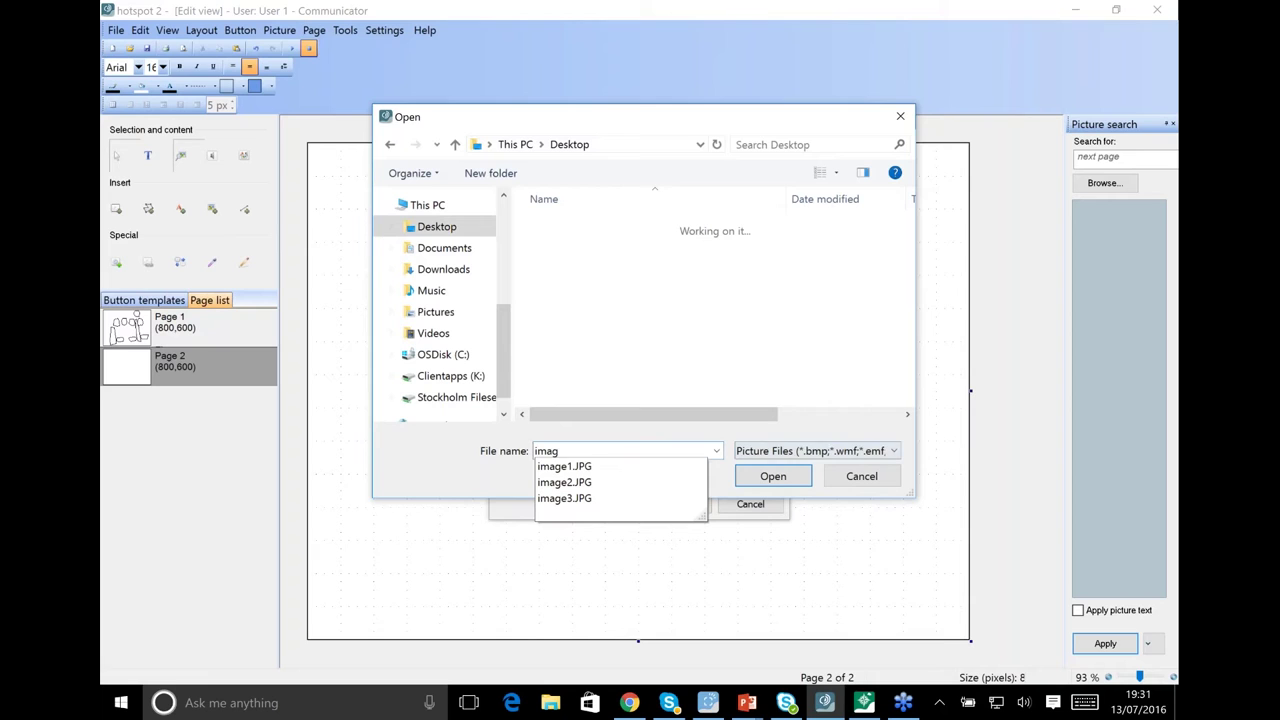
left_click(600, 467)
left_click(748, 476)
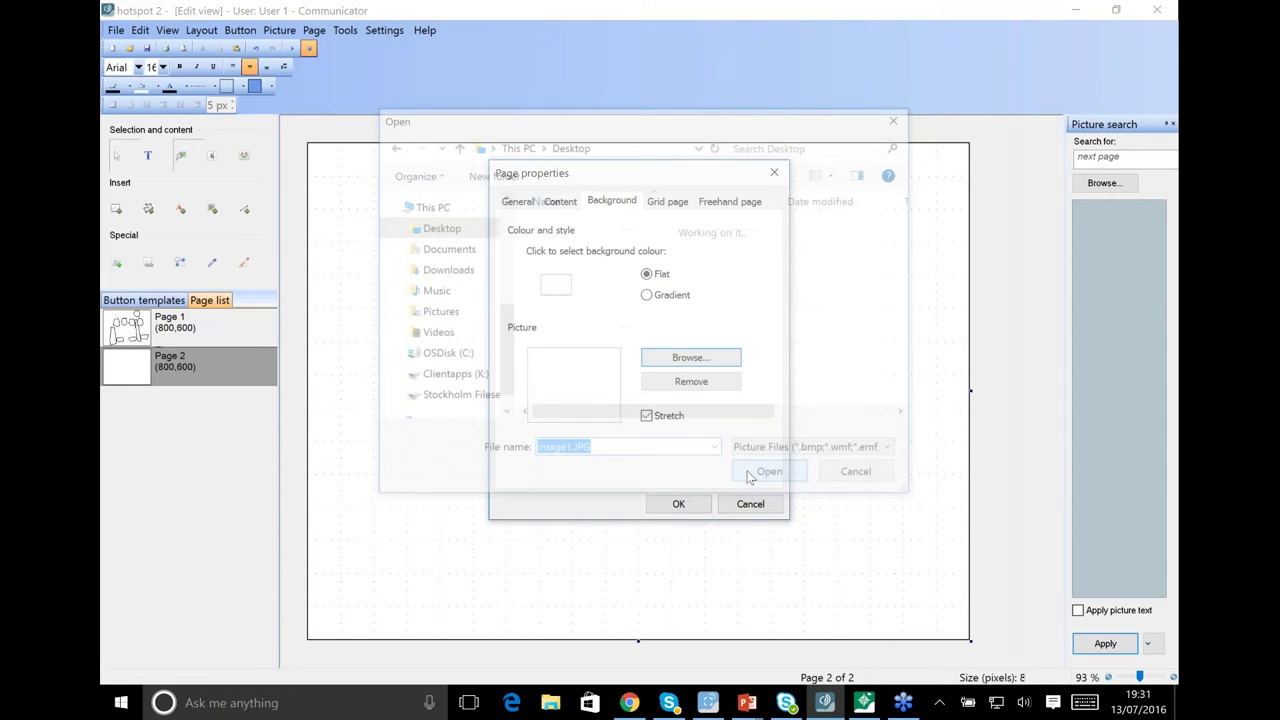
left_click(752, 506)
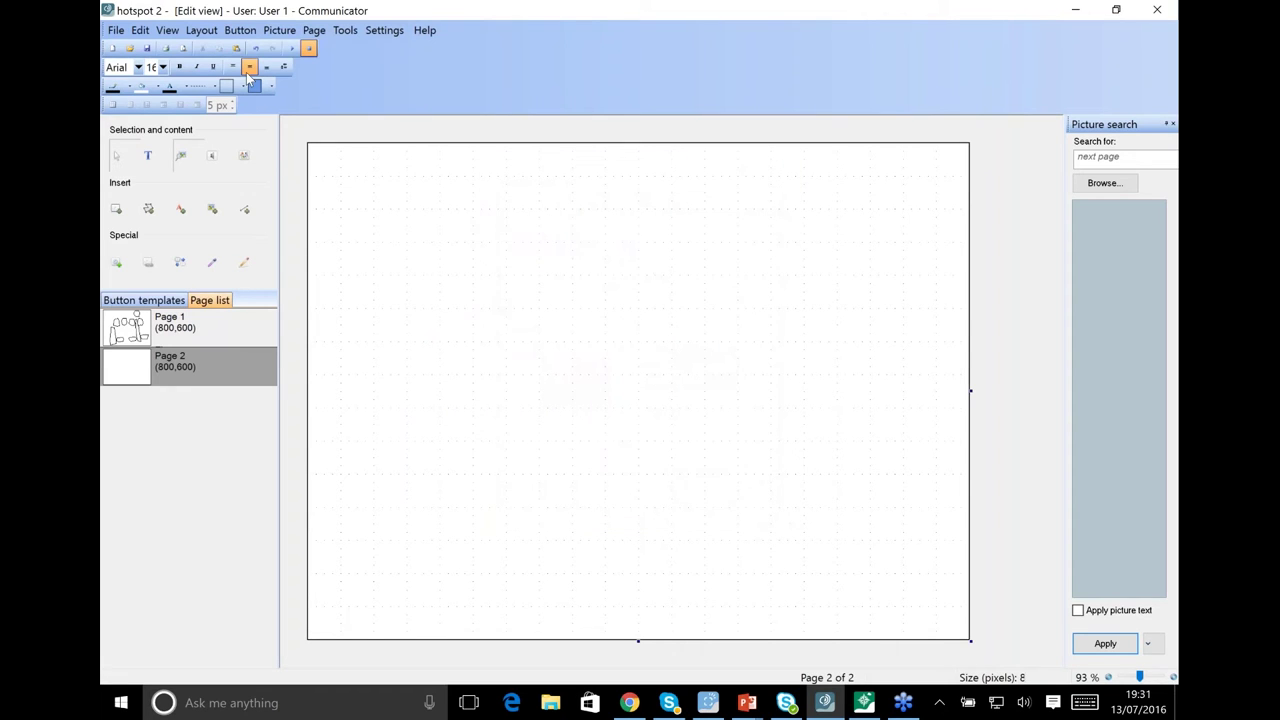
Set Page 2's background to the vlcsnap-00022 photo from Pictures and confirm
left_click(314, 30)
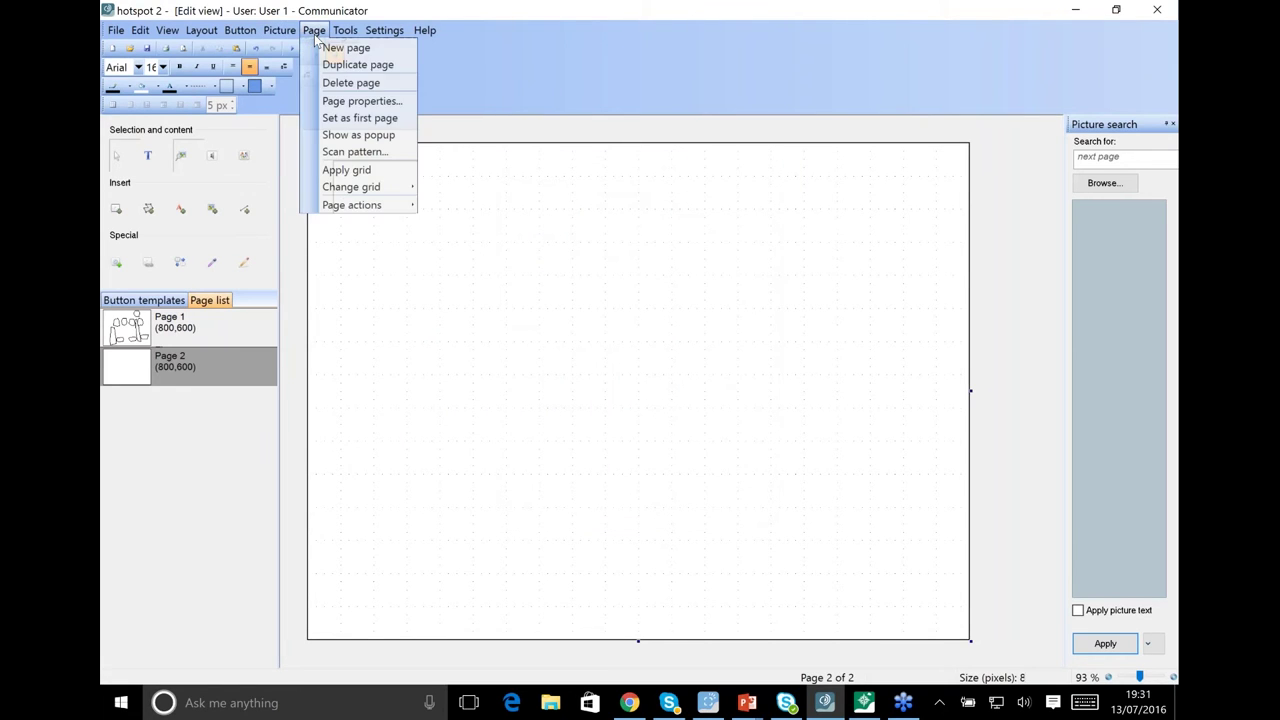
left_click(350, 106)
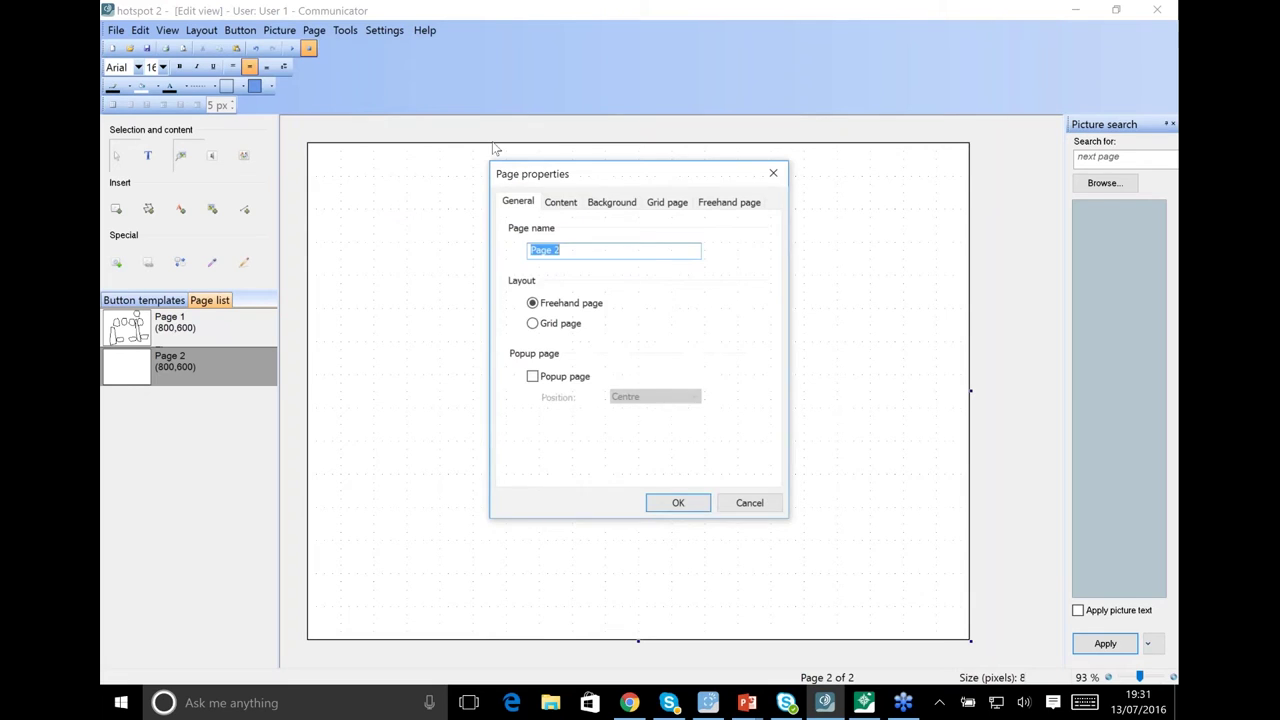
left_click(611, 201)
left_click(702, 362)
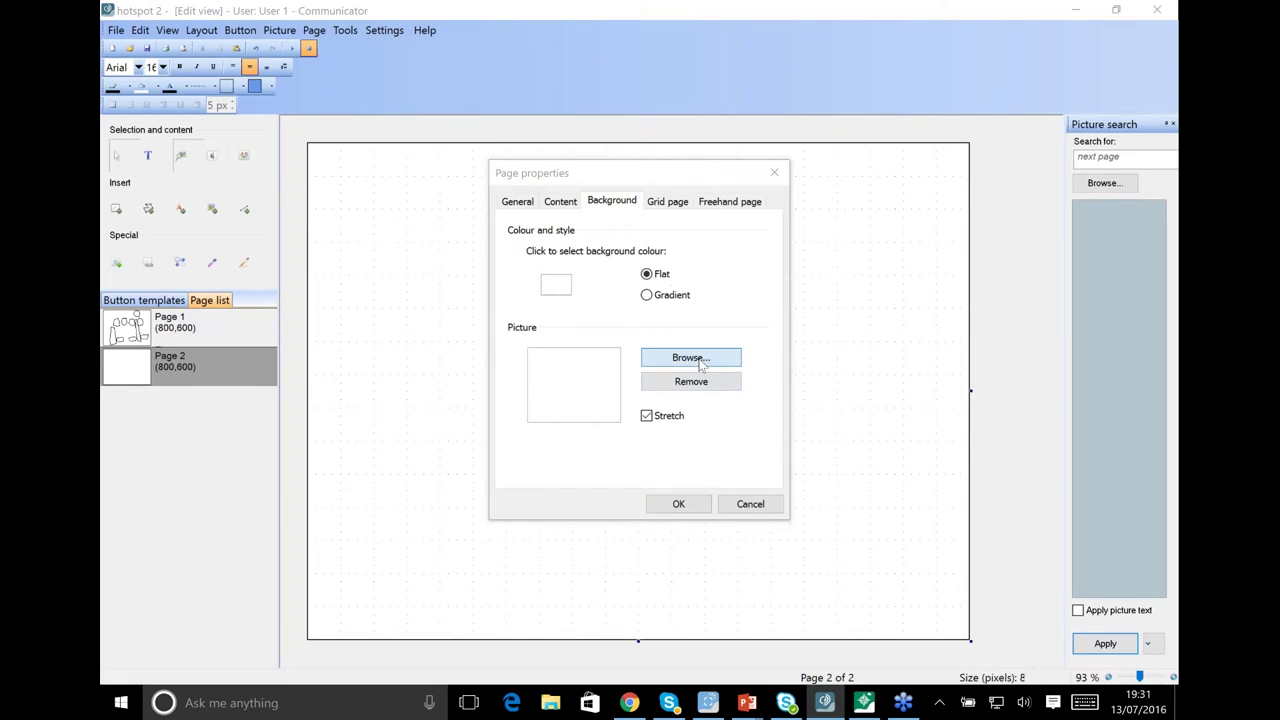
left_click(436, 219)
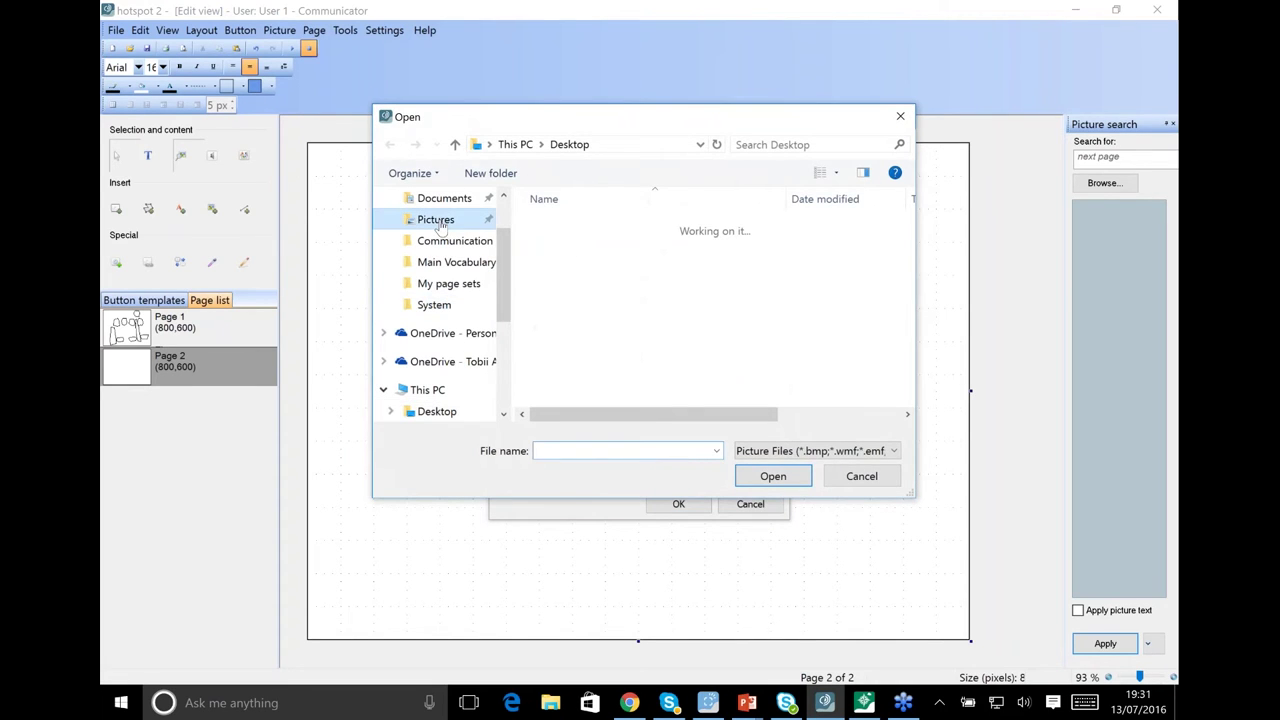
left_click_drag(908, 265, 918, 362)
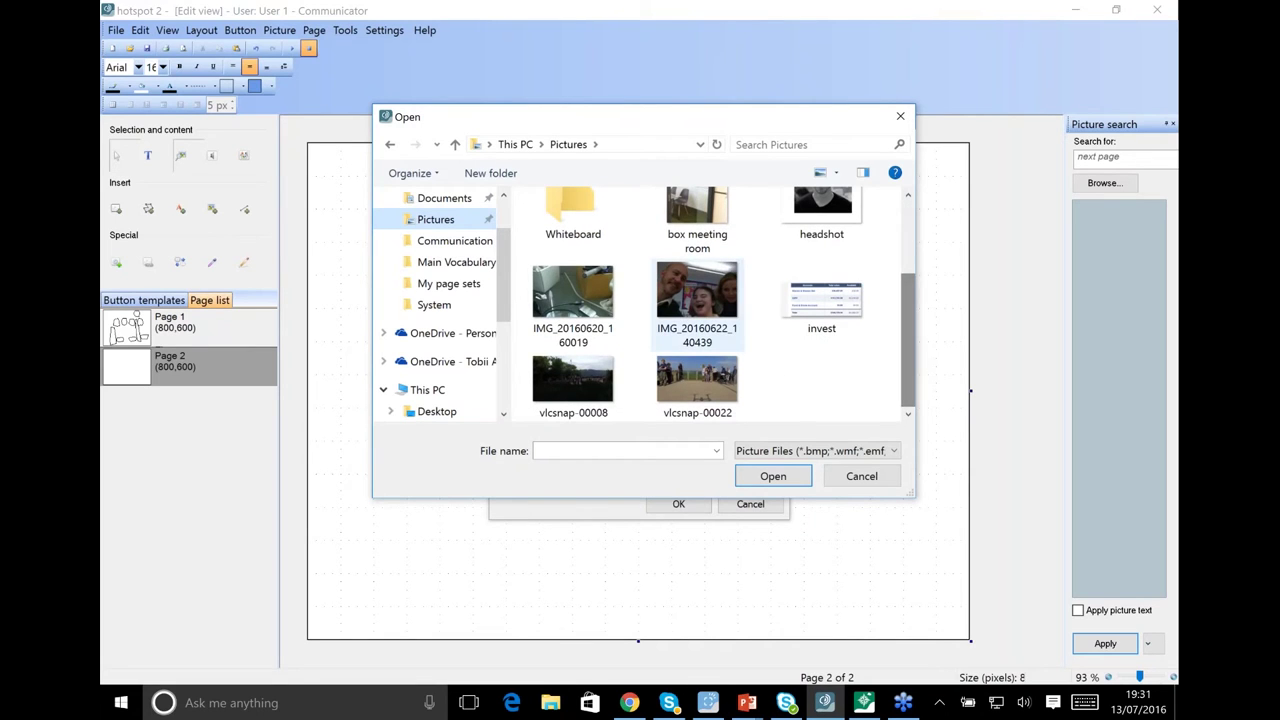
left_click(703, 378)
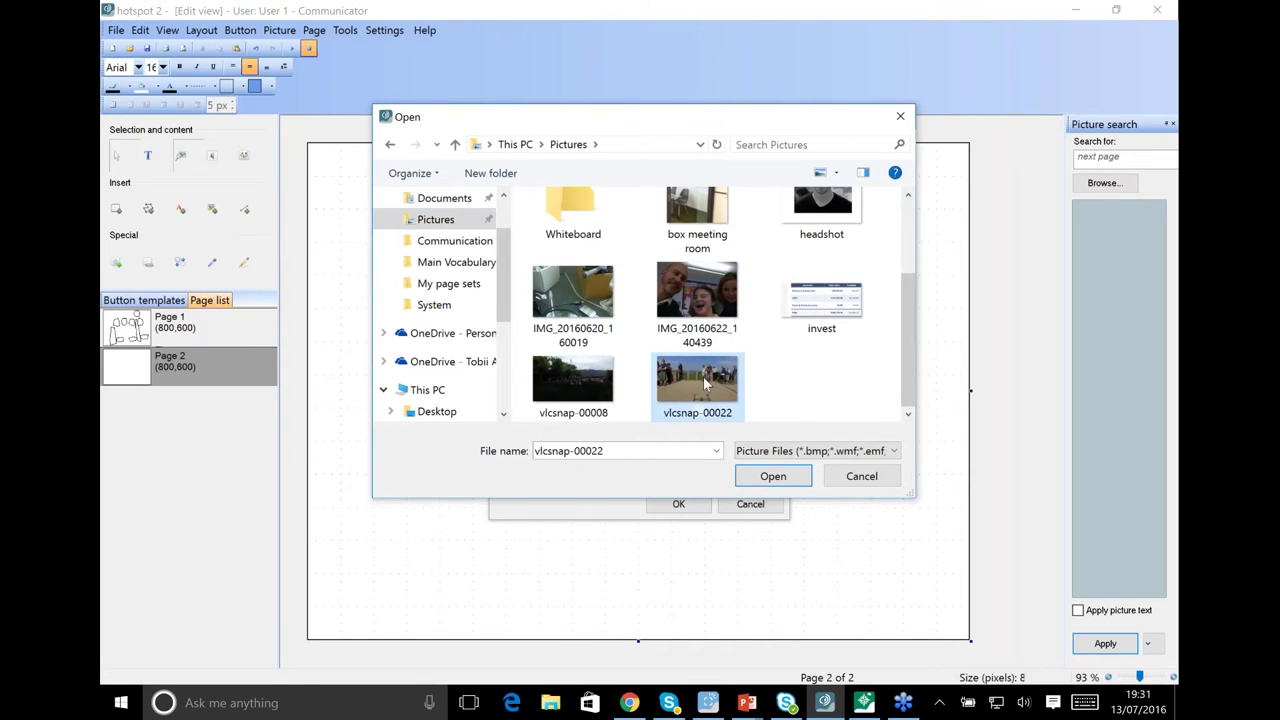
left_click(783, 479)
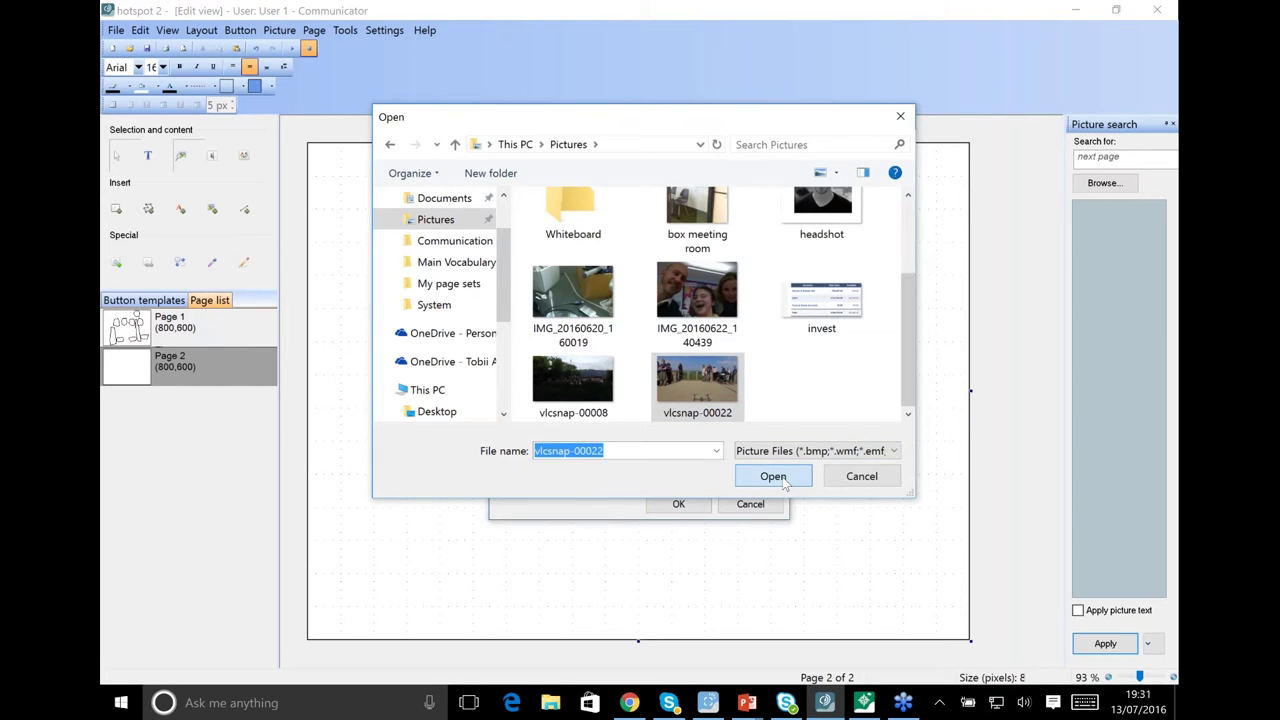
left_click(684, 507)
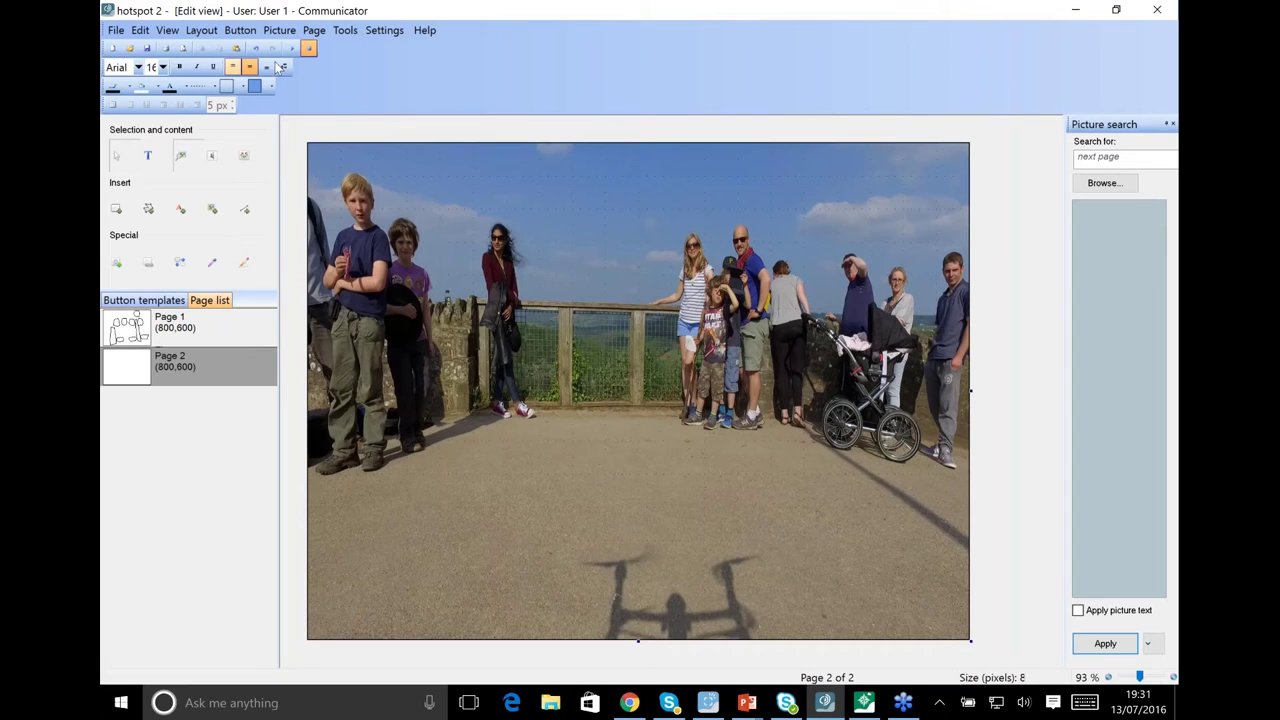
Draw a four-corner polygon hotspot around the shadow at the bottom of the photo
left_click(148, 208)
left_click(640, 540)
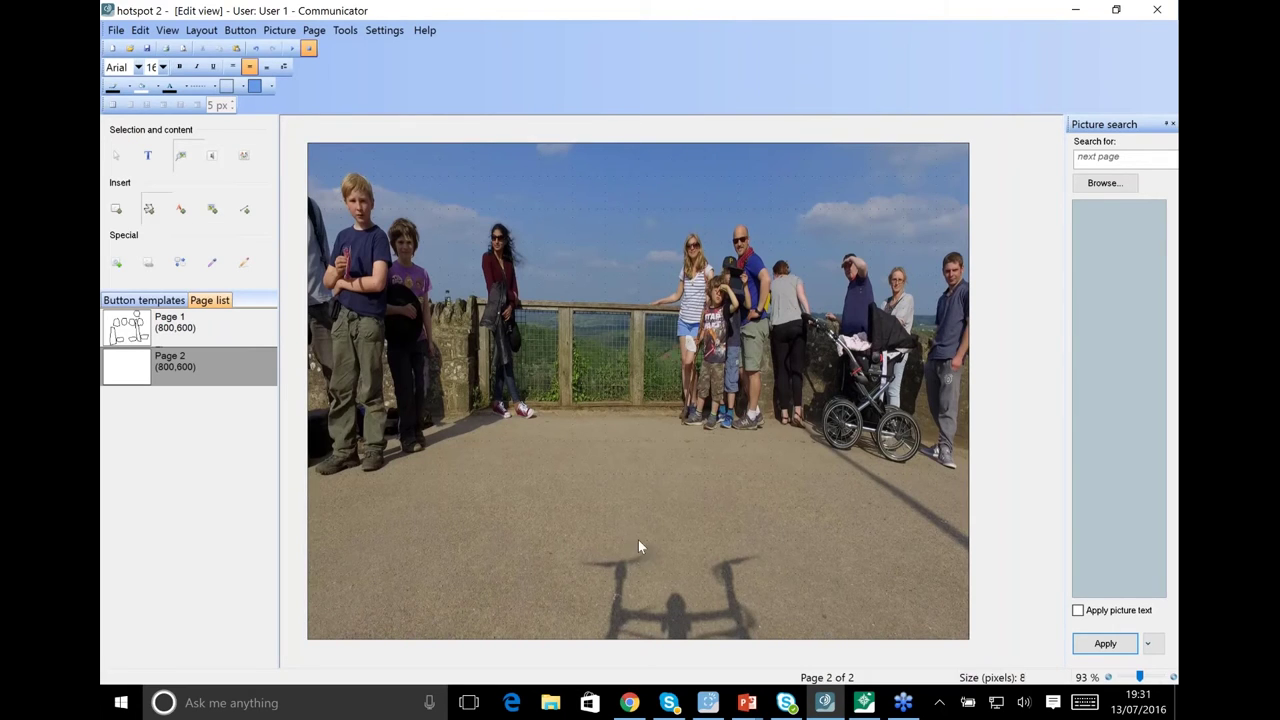
left_click(781, 558)
left_click(767, 638)
left_click(577, 641)
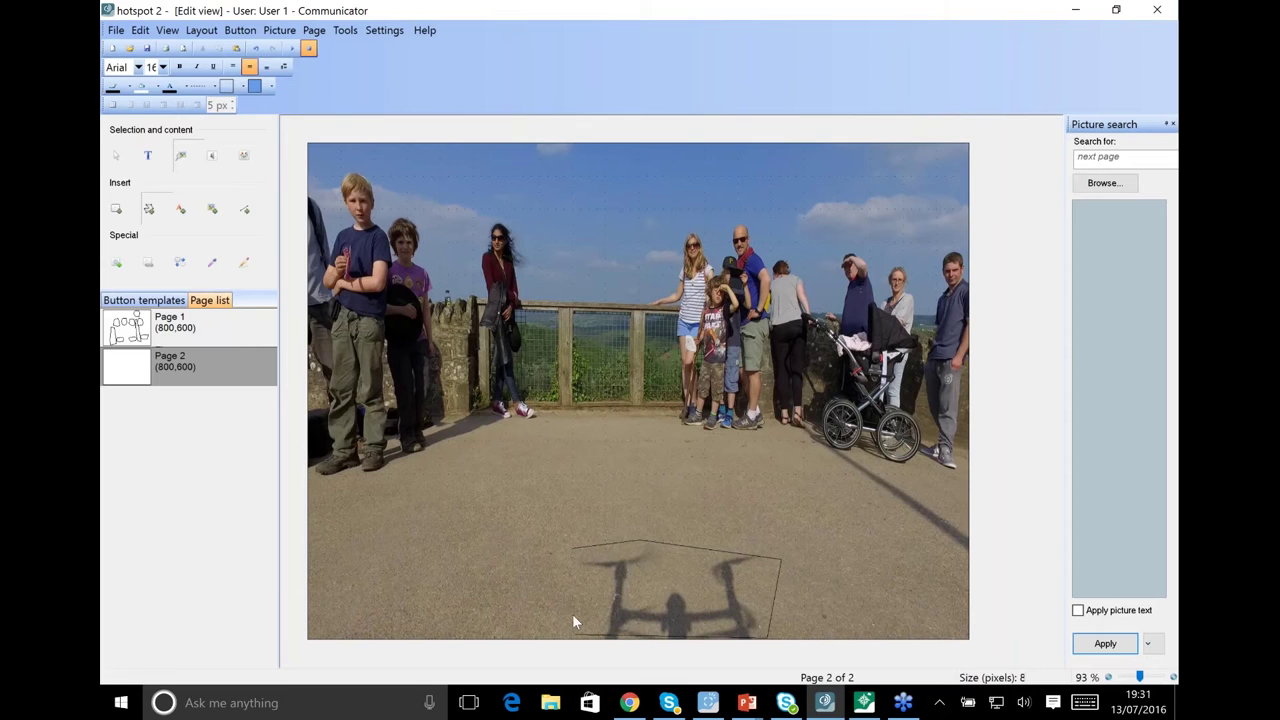
double_click(571, 604)
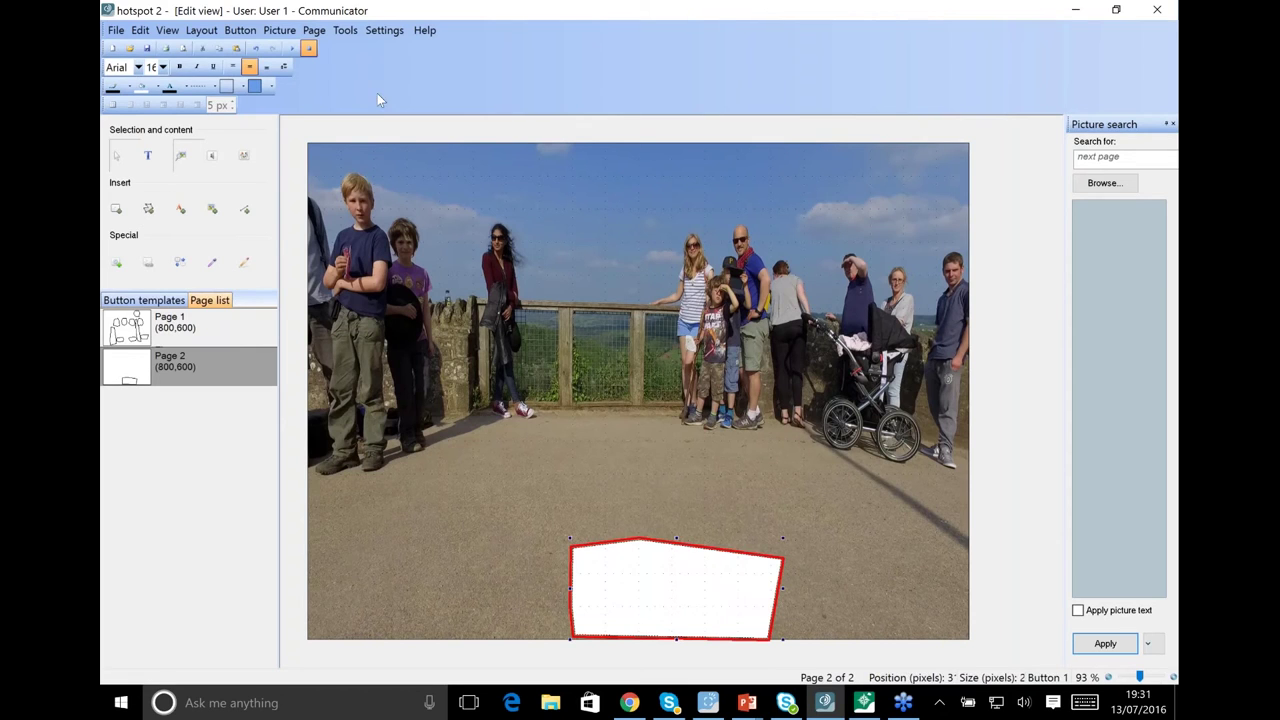
Make the new hotspot's fill Transparent and switch to run view
left_click(197, 67)
left_click(156, 88)
left_click(163, 109)
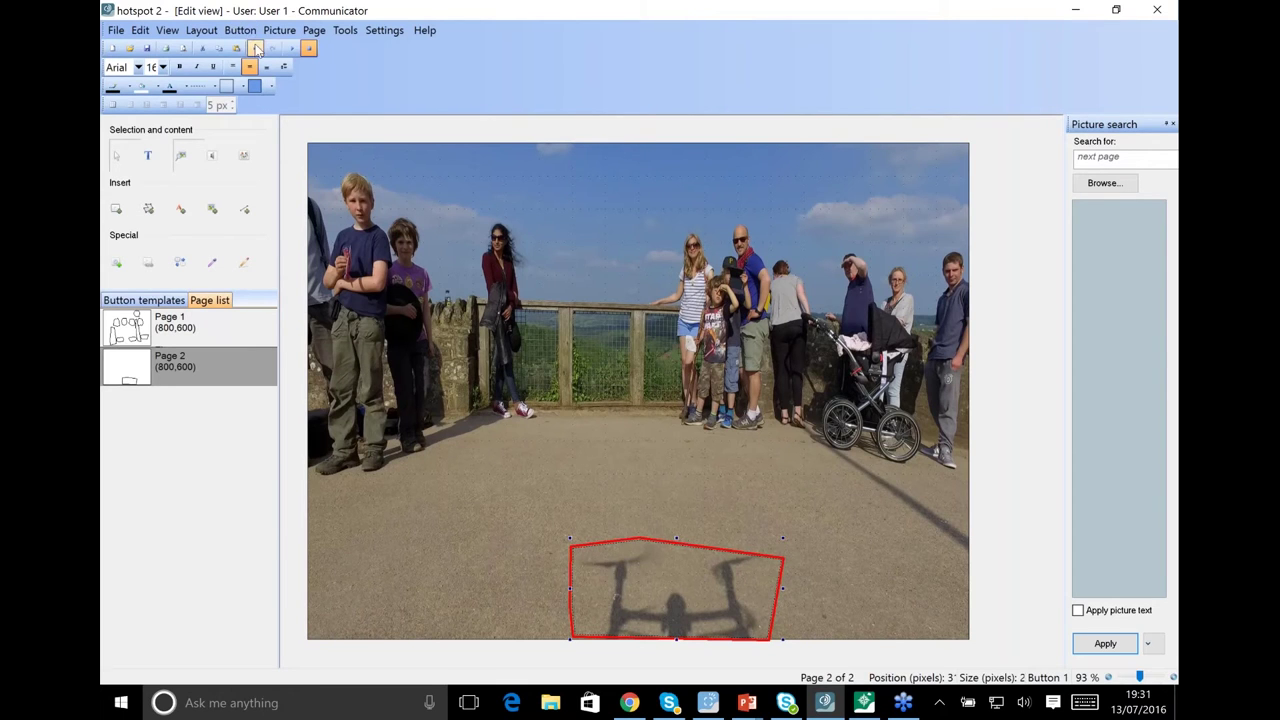
left_click(291, 50)
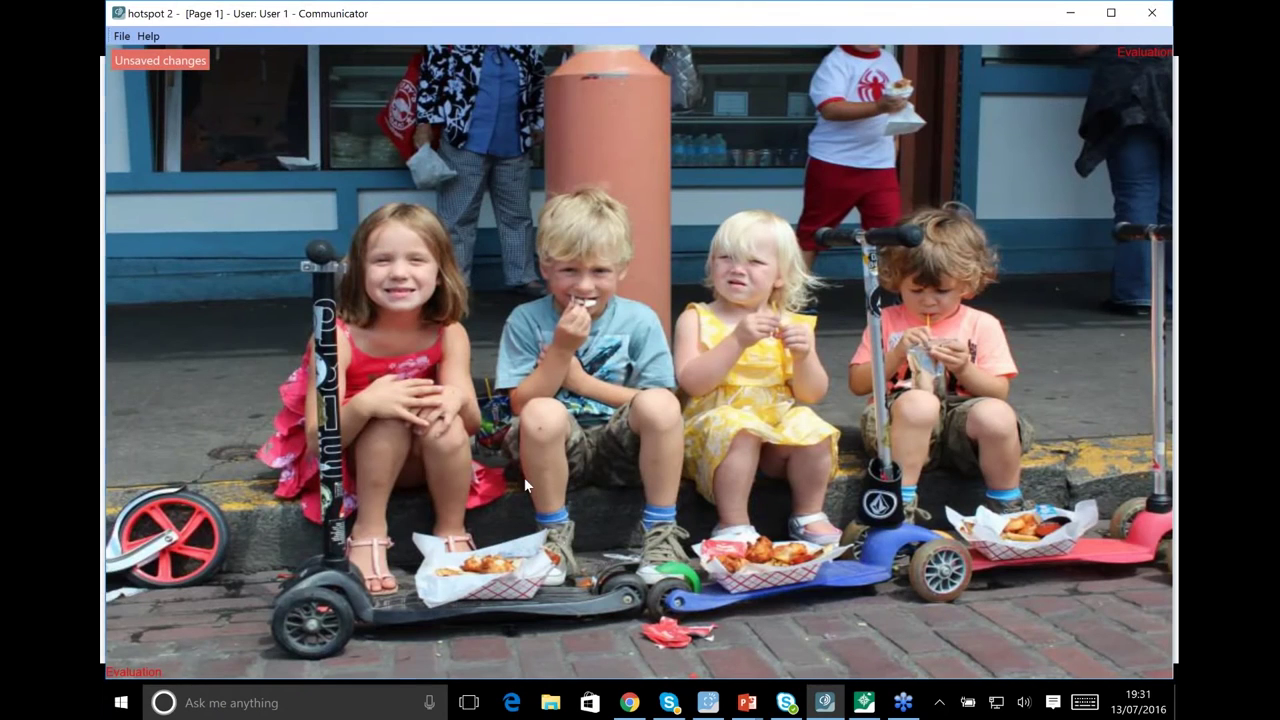
Return to edit view, dismiss the earlier-version warning, and set Page 2 as first page
right_click(524, 477)
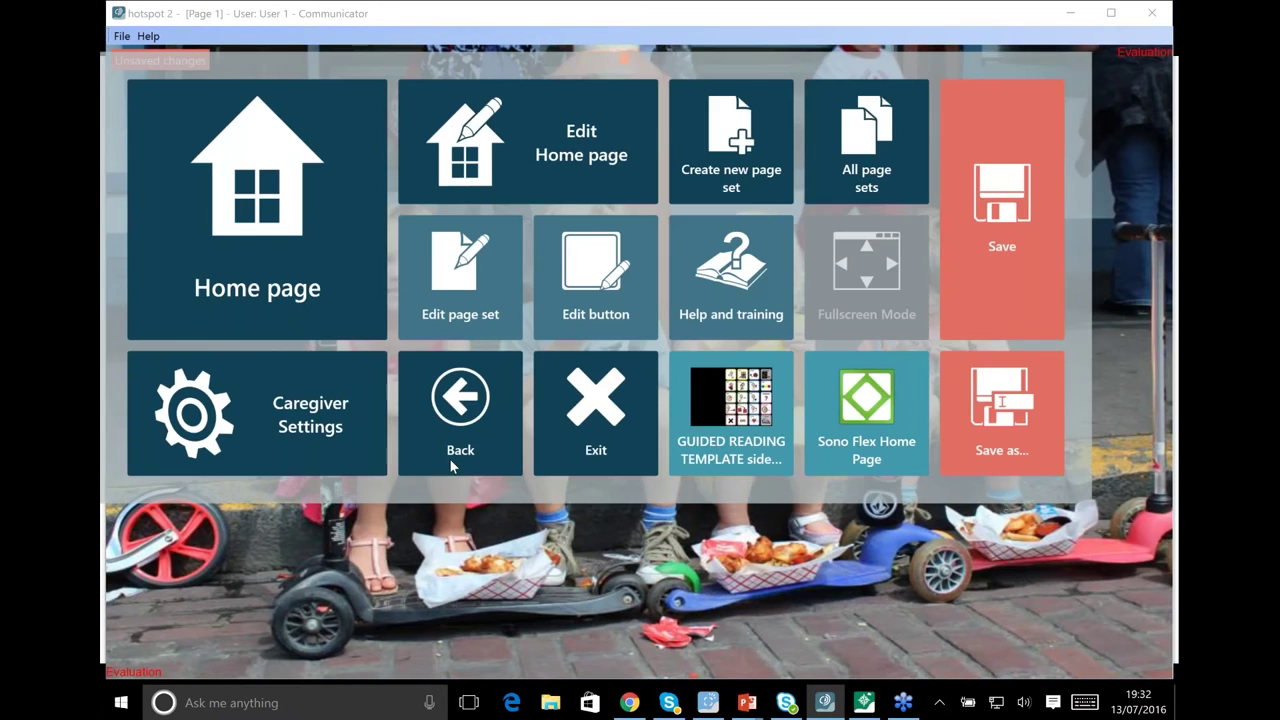
key("Escape")
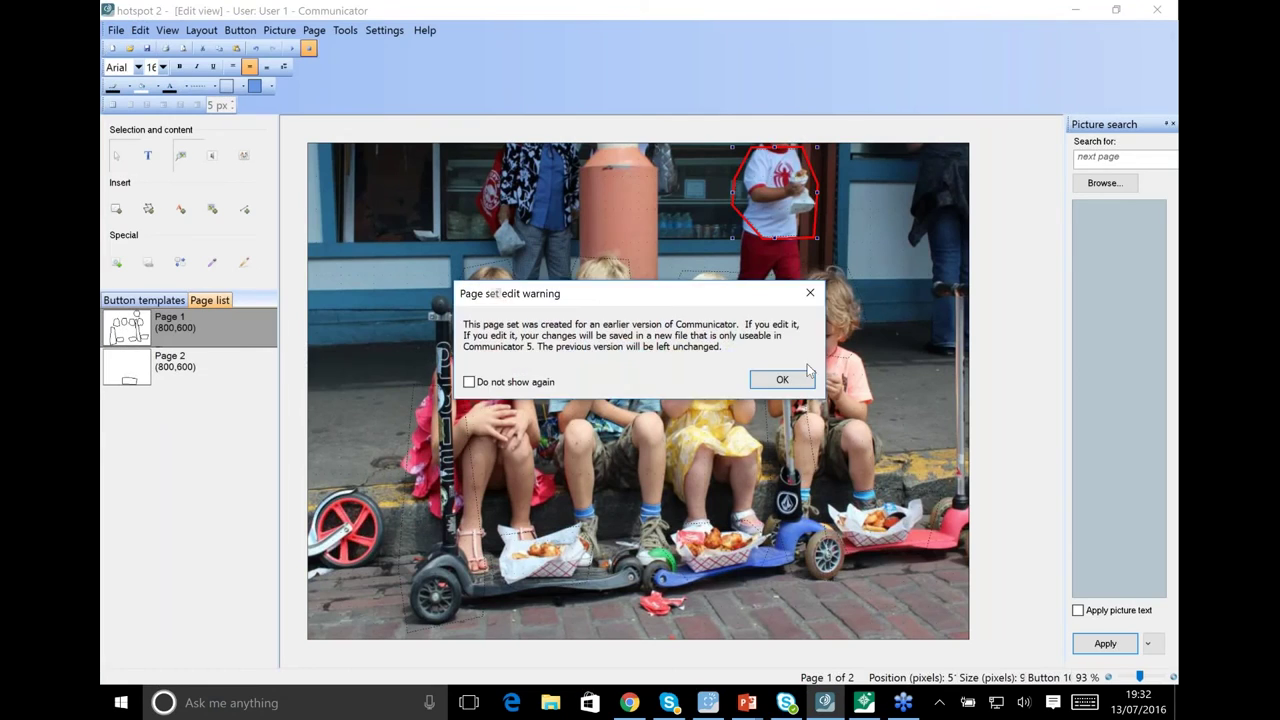
left_click(782, 380)
left_click(145, 378)
right_click(120, 378)
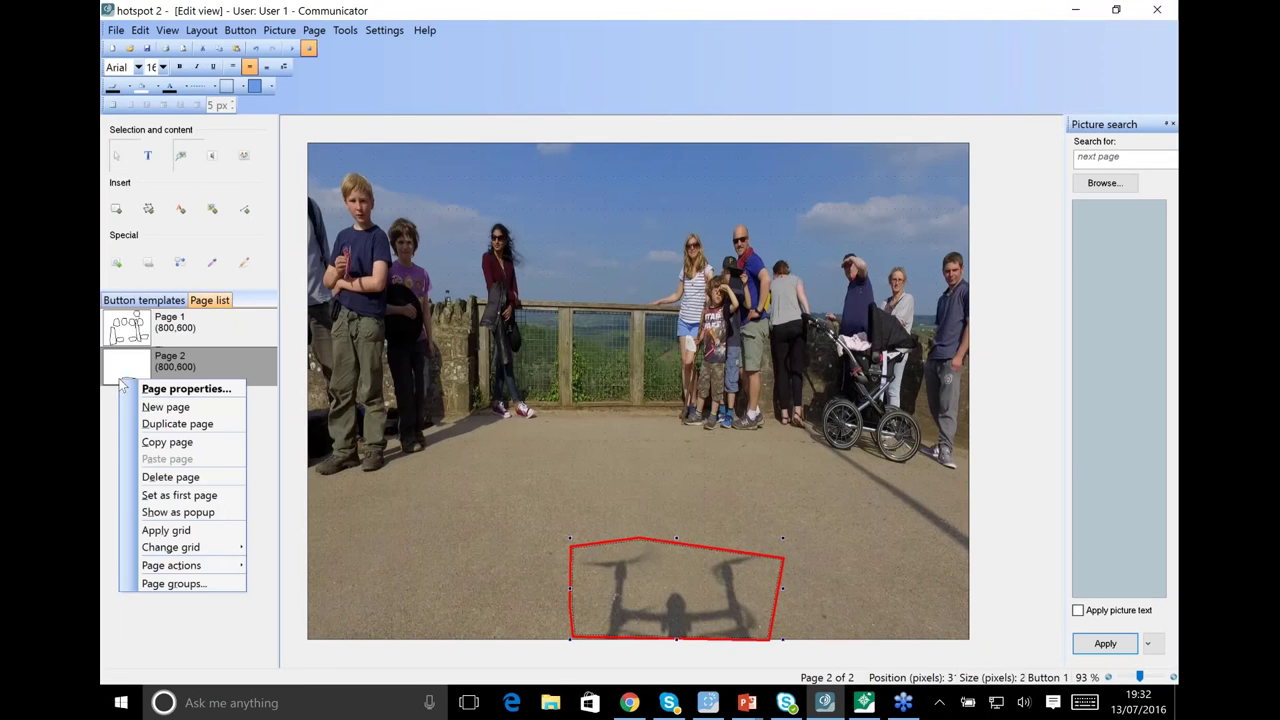
left_click(179, 495)
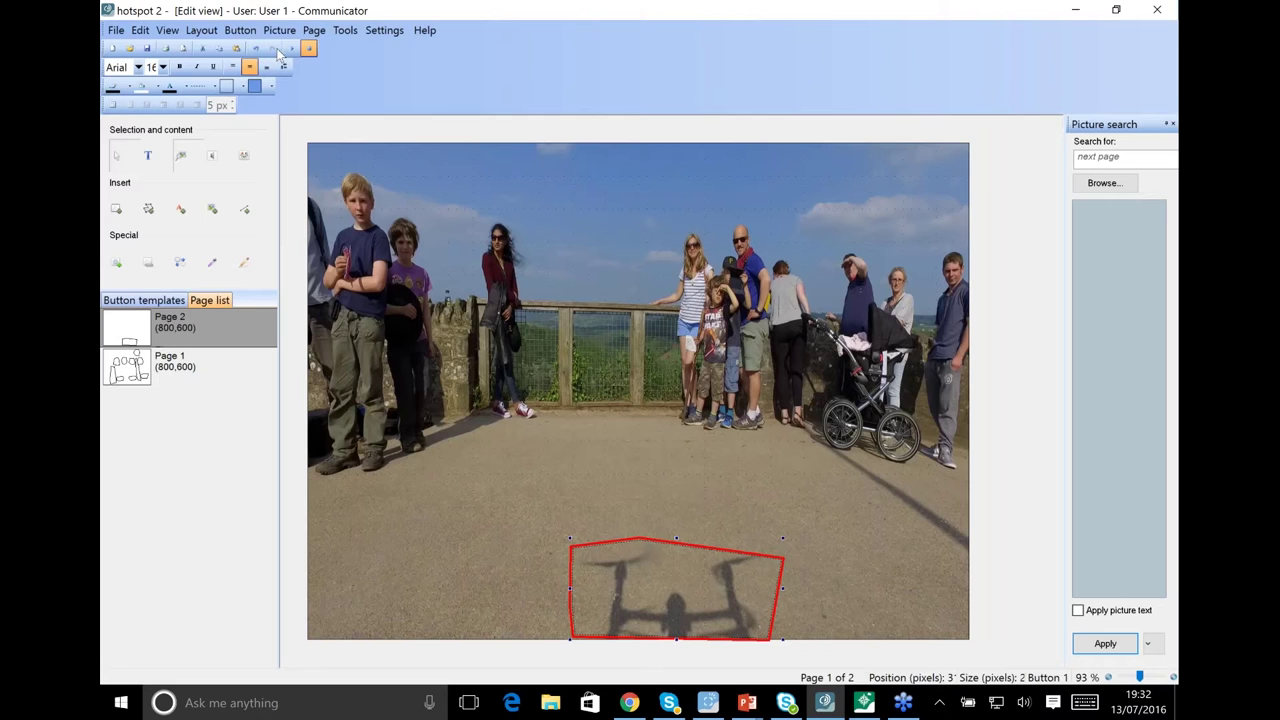
Start run view, opening on Page 2's outdoor group photo, and activate the window
left_click(288, 50)
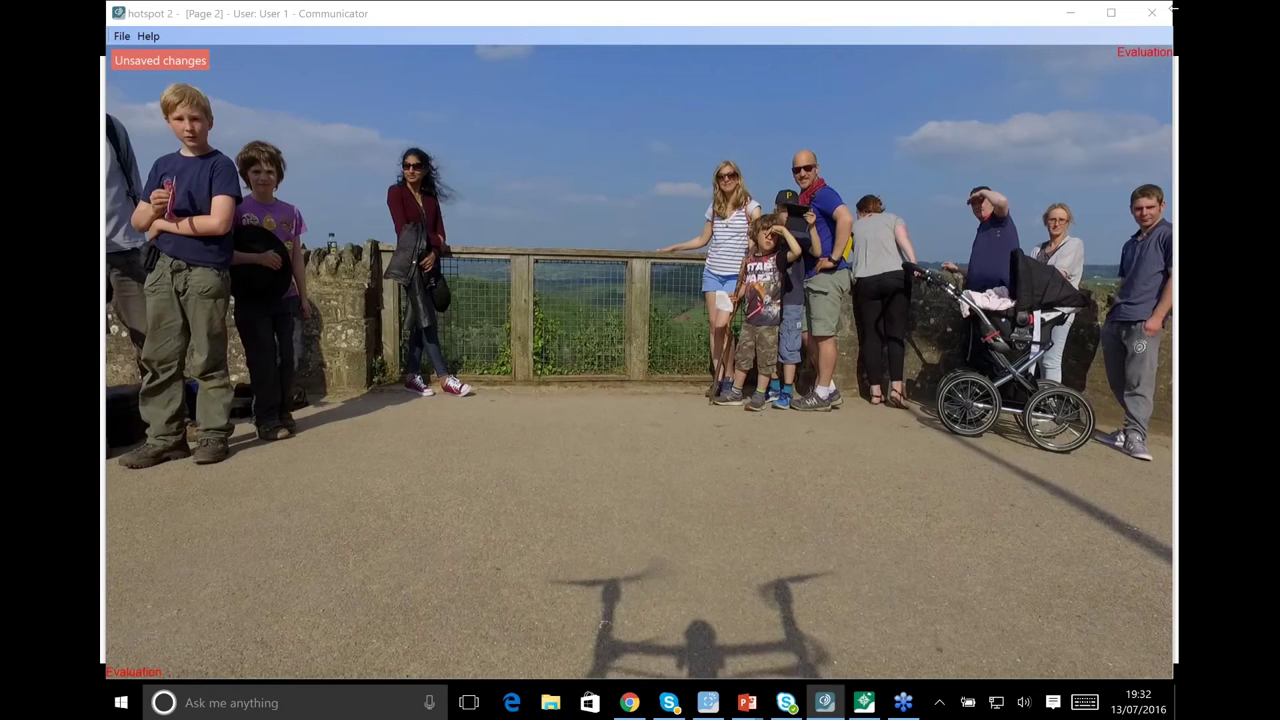
left_click(662, 86)
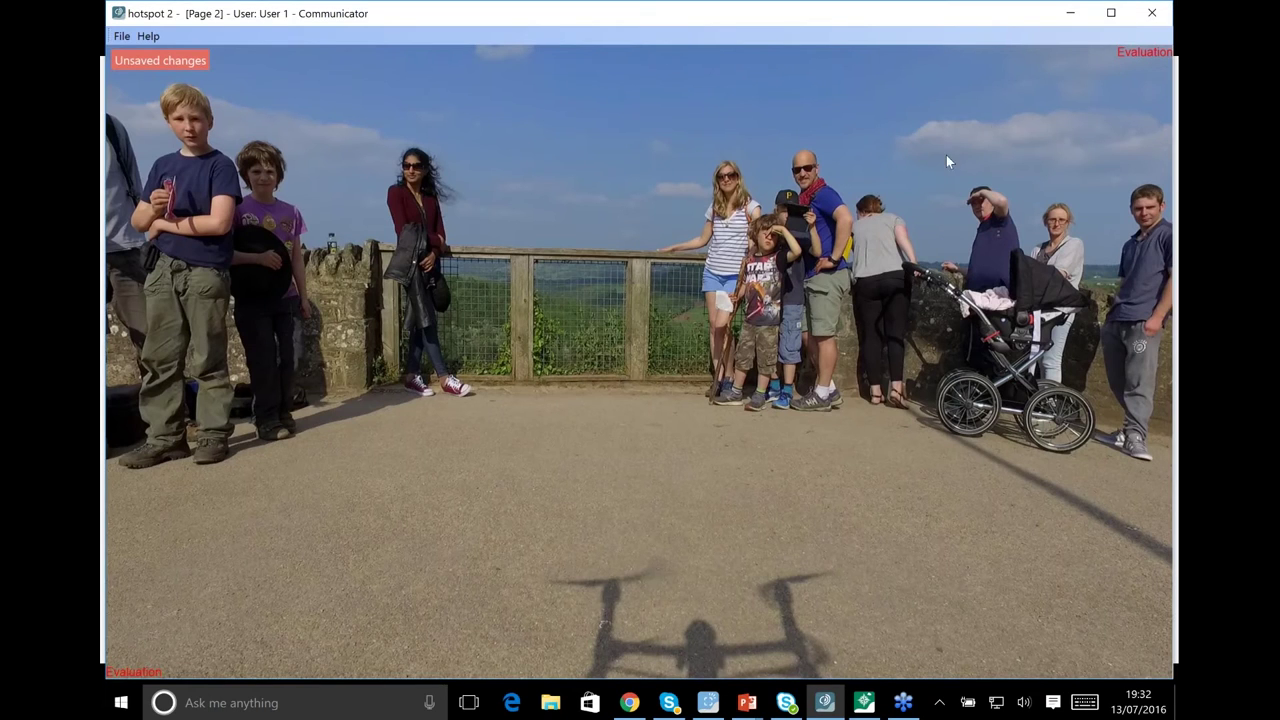
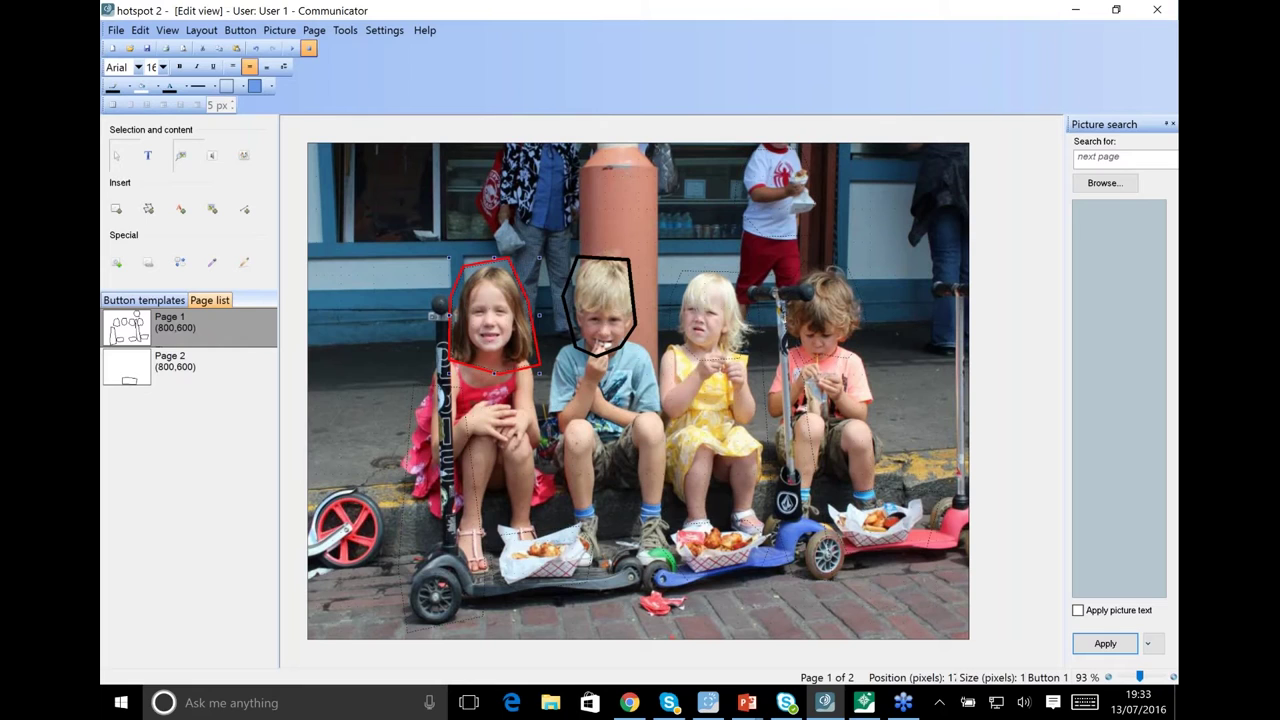
Select all the polygon hotspots drawn on the children photo
key("ctrl+a")
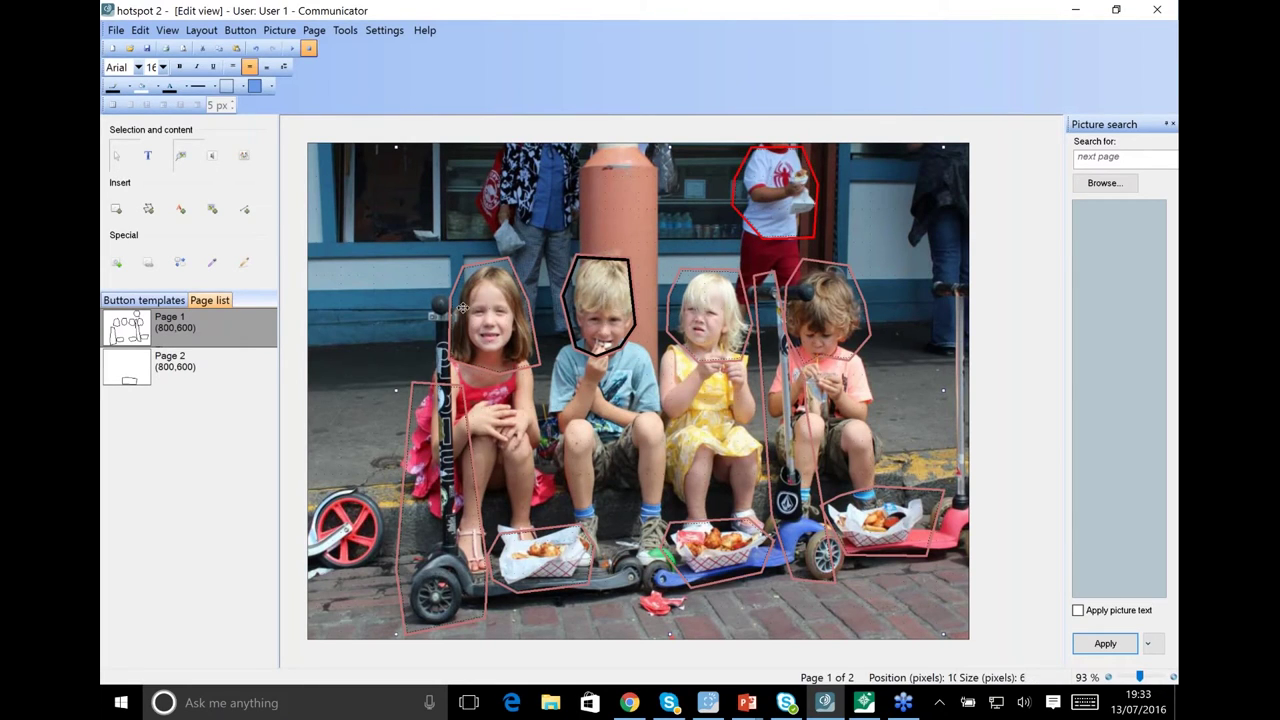
Give every selected hotspot a 4 Pt black outline
left_click(140, 30)
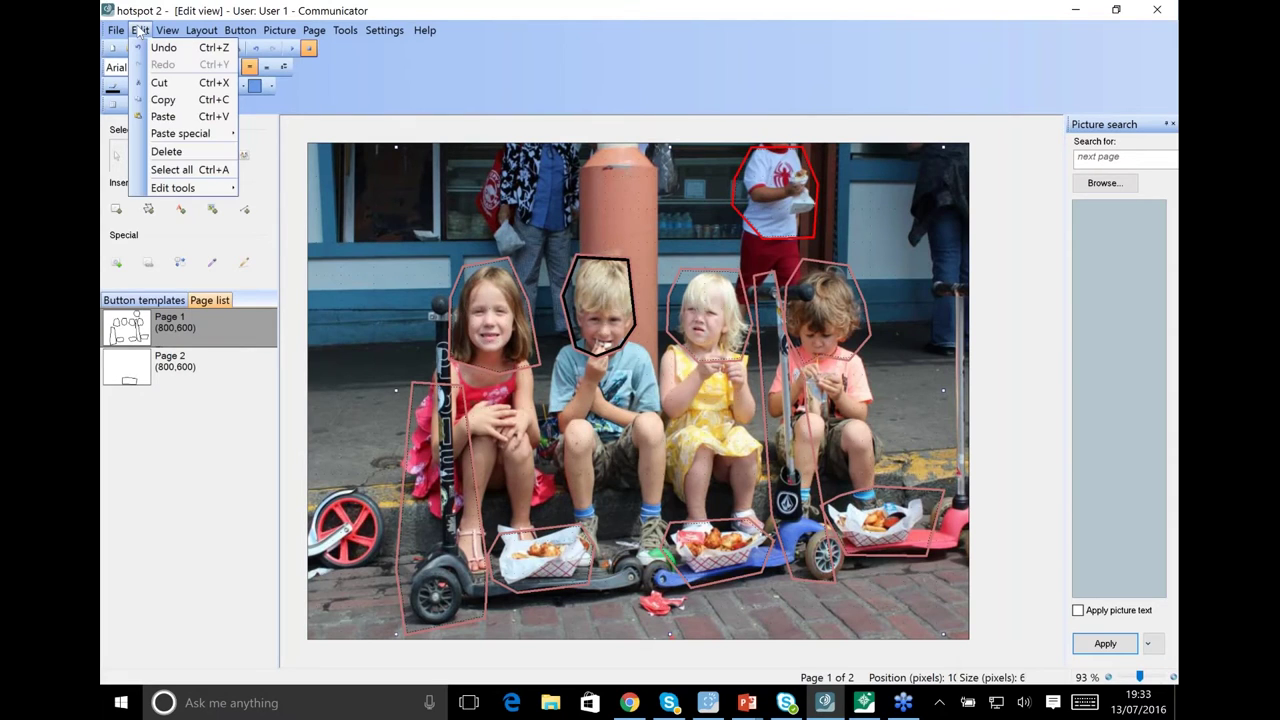
left_click(175, 169)
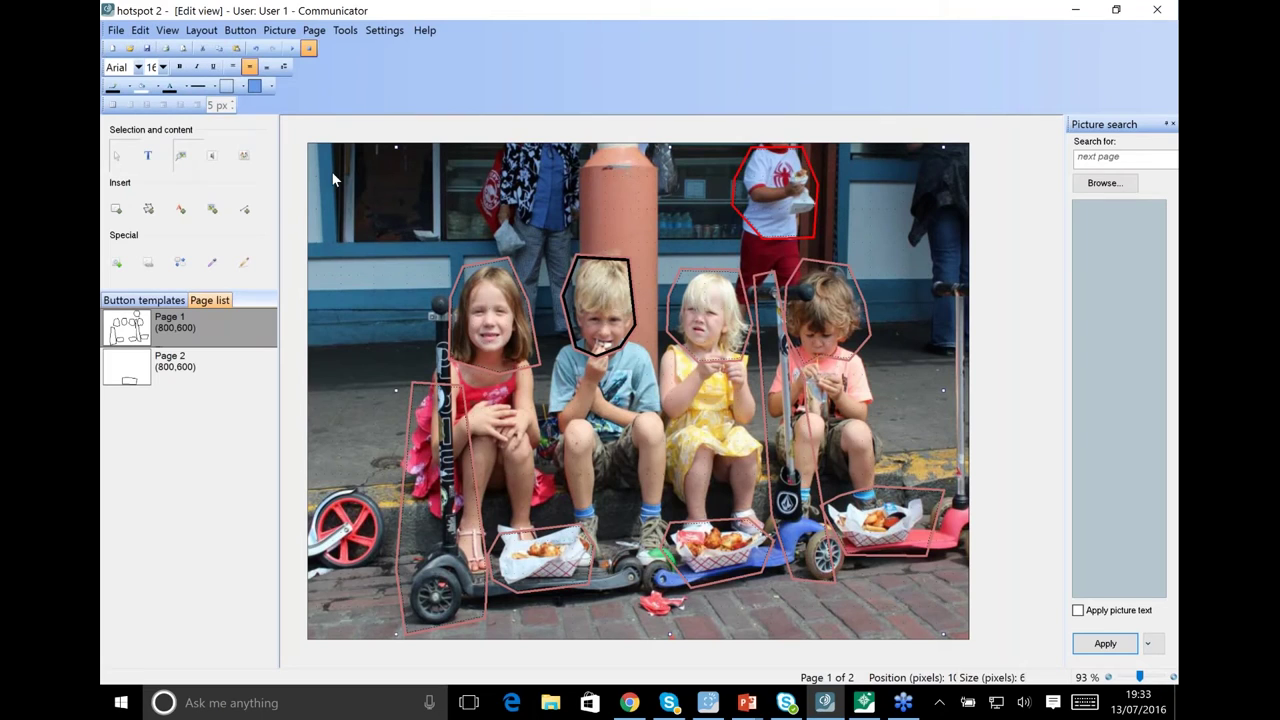
left_click(215, 87)
left_click(199, 181)
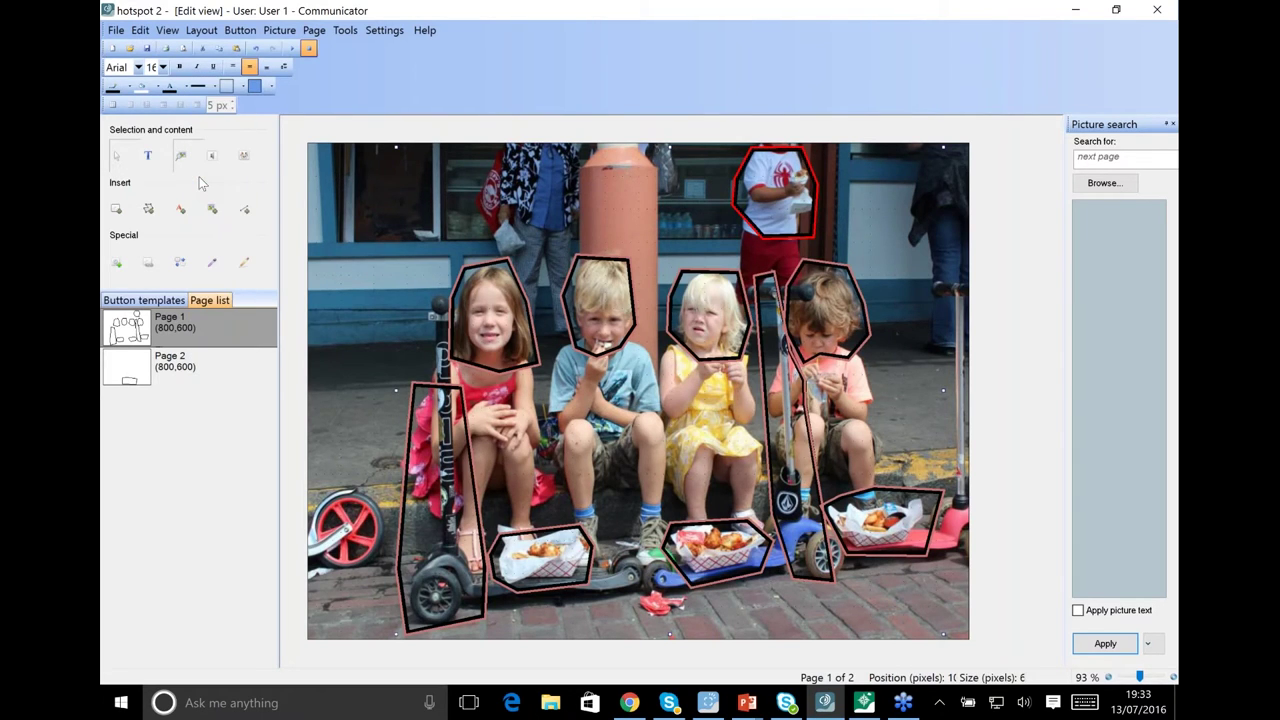
left_click(121, 88)
left_click(127, 90)
Preview the scene page in Run view, then return to Edit view and acknowledge the page set warning
left_click(291, 49)
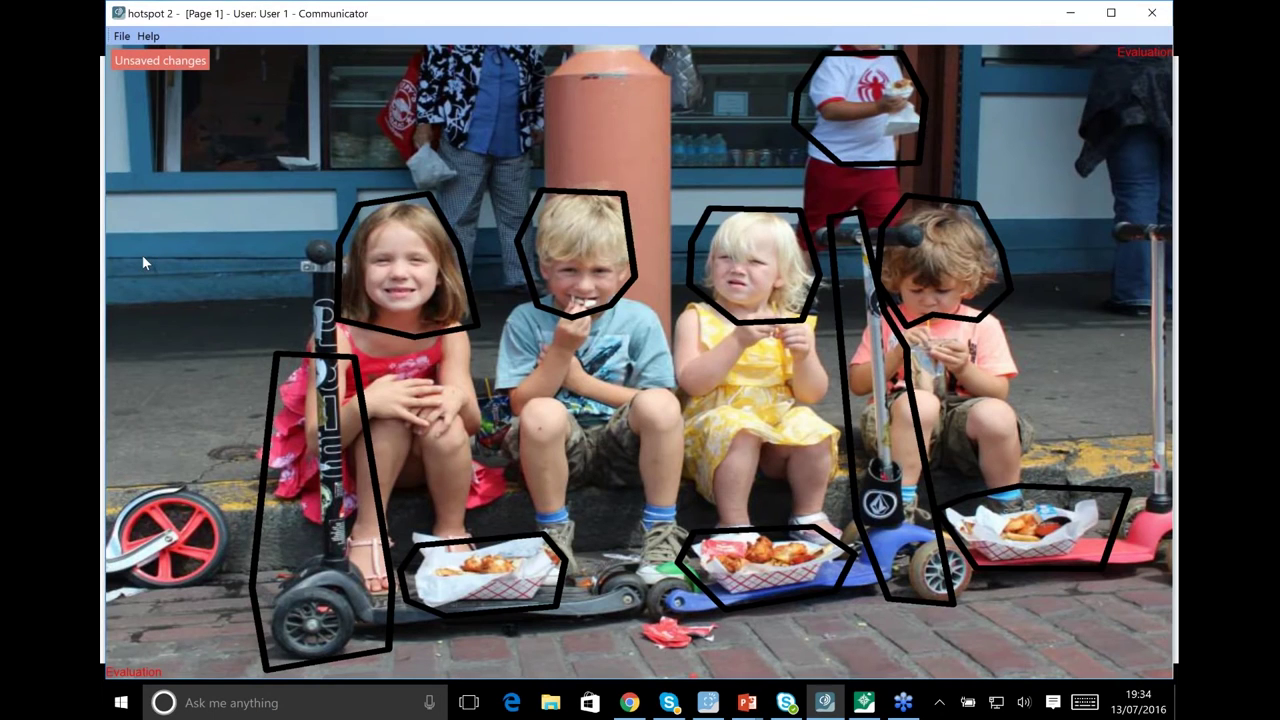
right_click(195, 287)
left_click(425, 262)
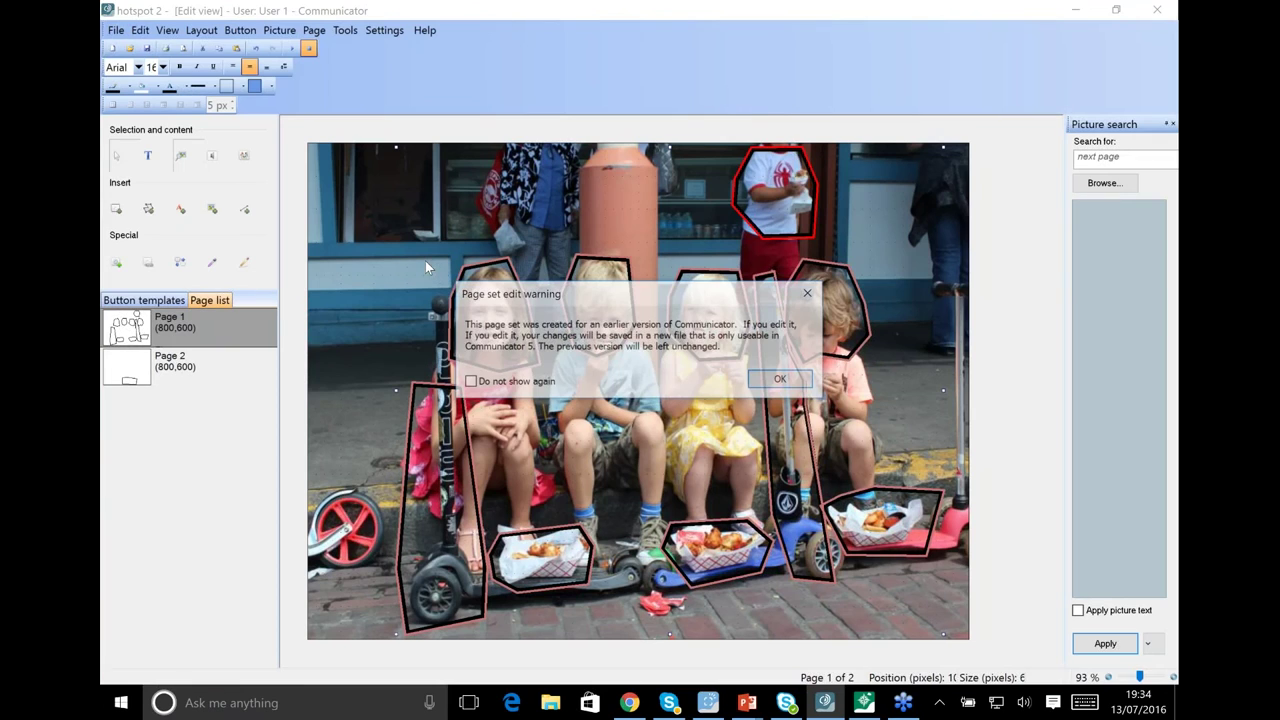
left_click(783, 378)
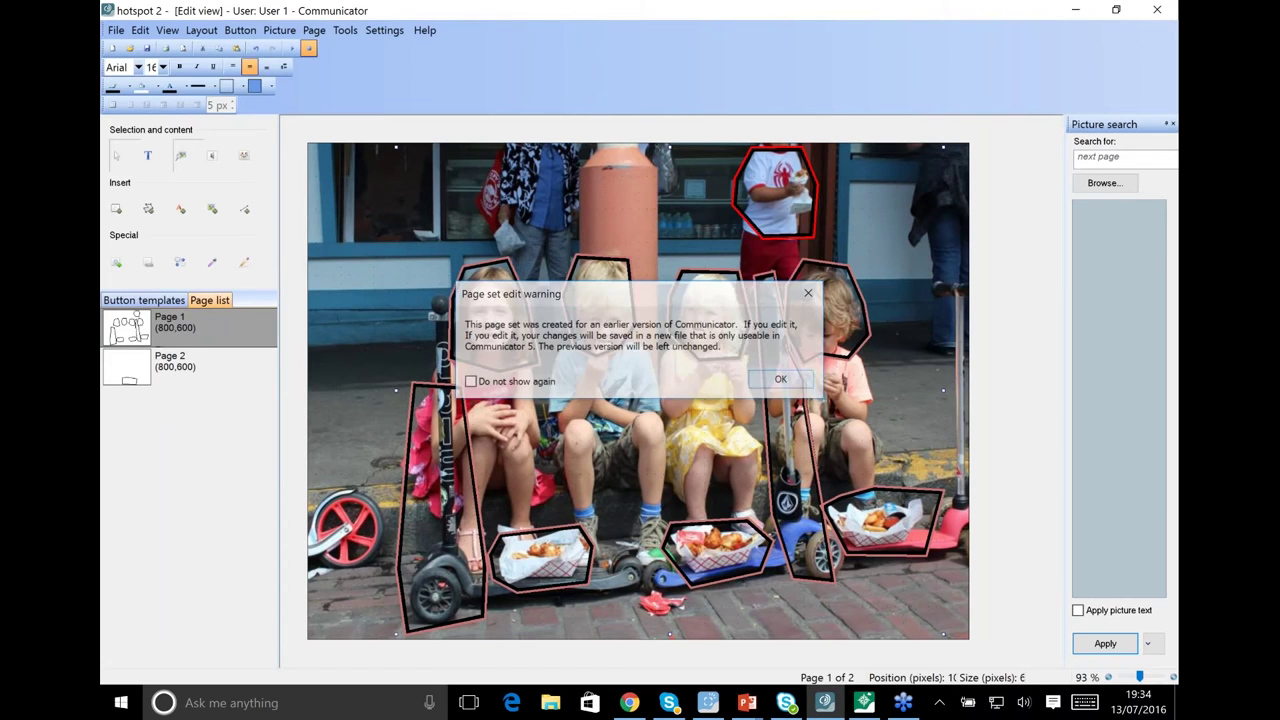
left_click(116, 208)
Draw a top-left button and give it the 'like' symbol with Apply picture text on
left_click(325, 163)
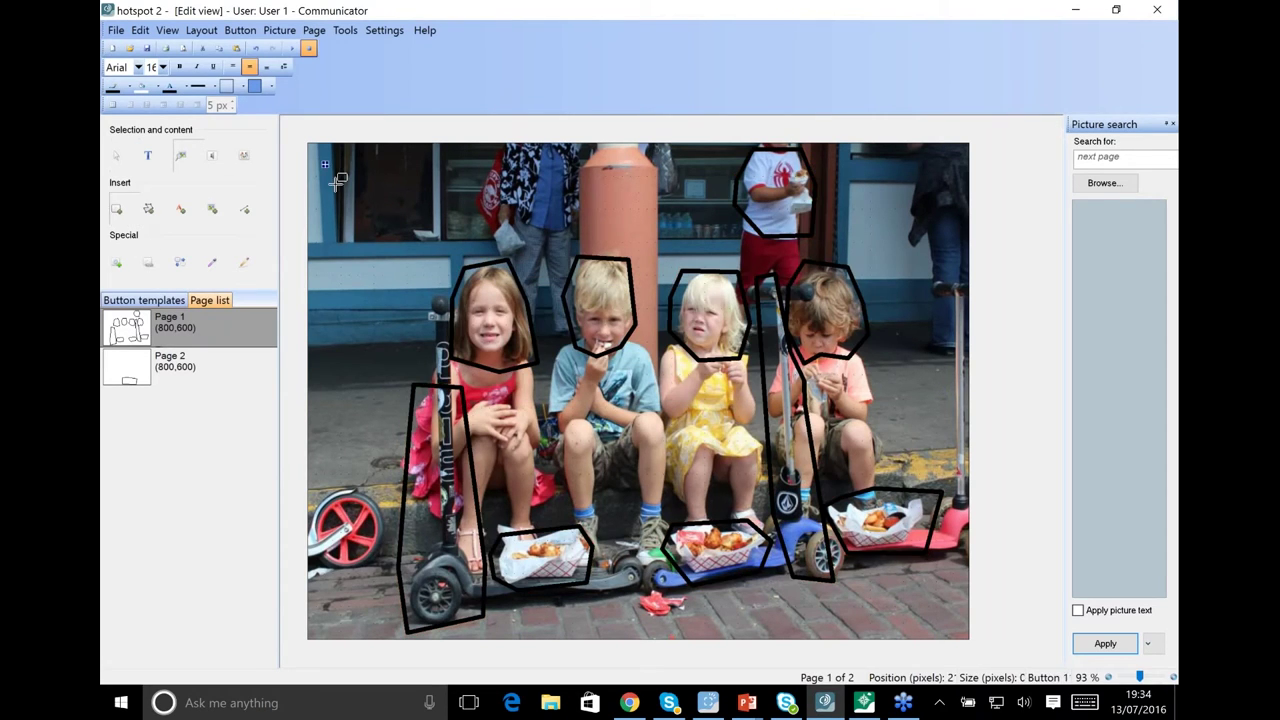
left_click(439, 273)
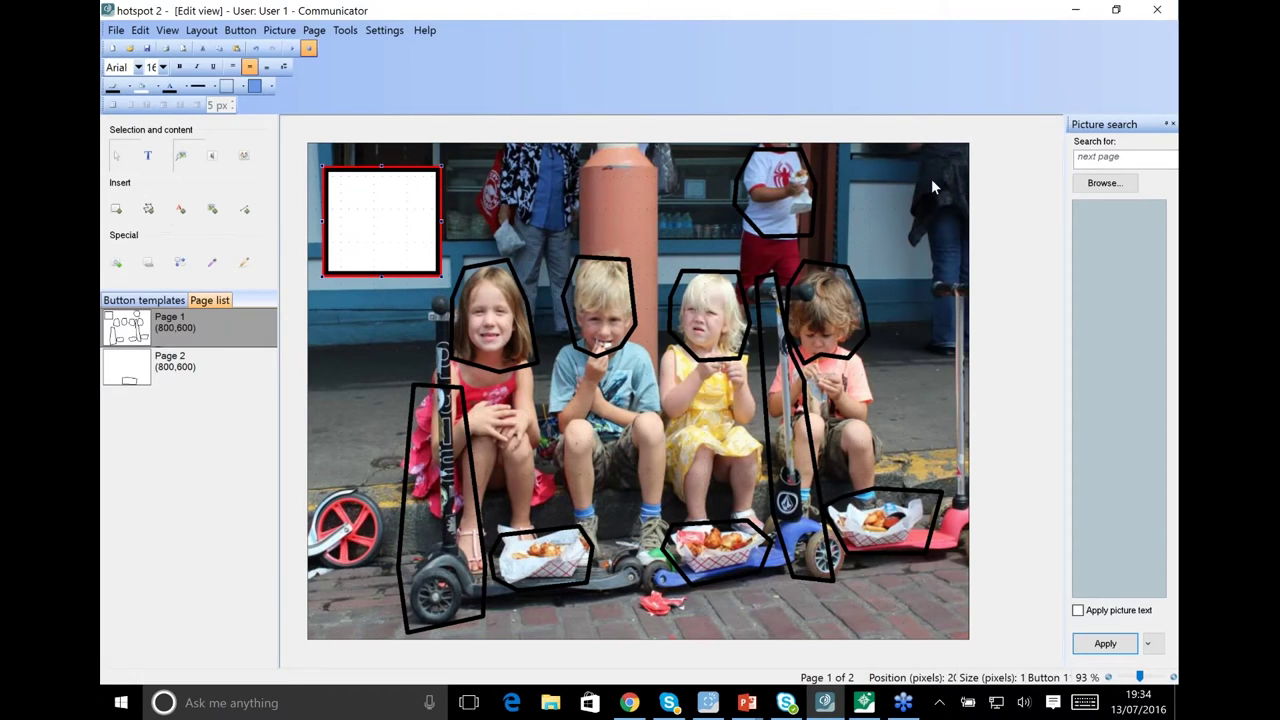
left_click(1093, 163)
double_click(1093, 163)
type("like")
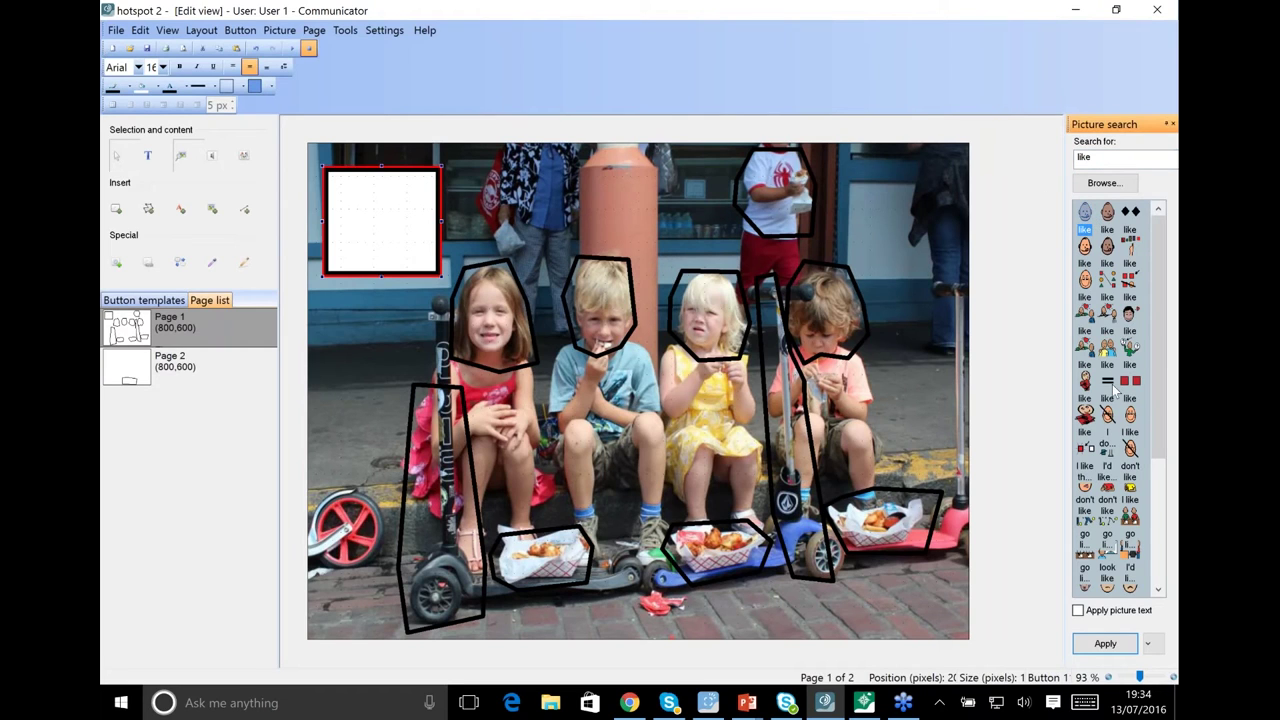
left_click(1078, 611)
left_click(1084, 222)
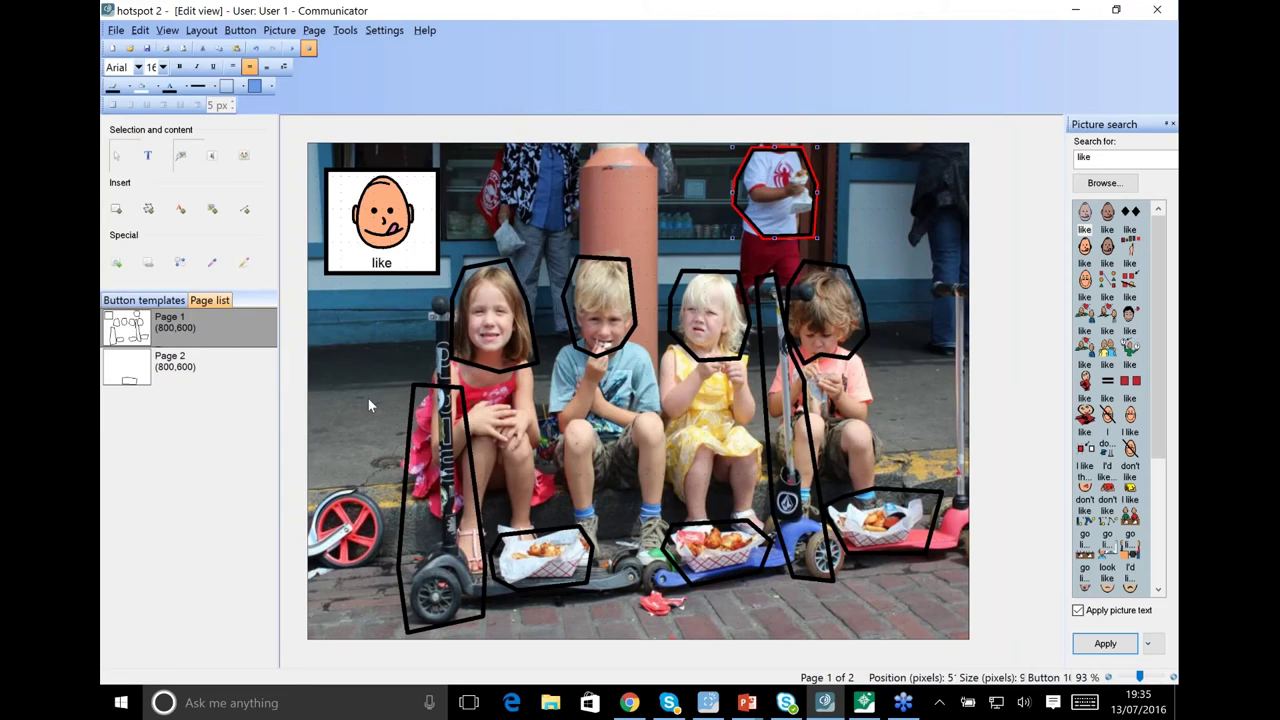
key("alt+Tab")
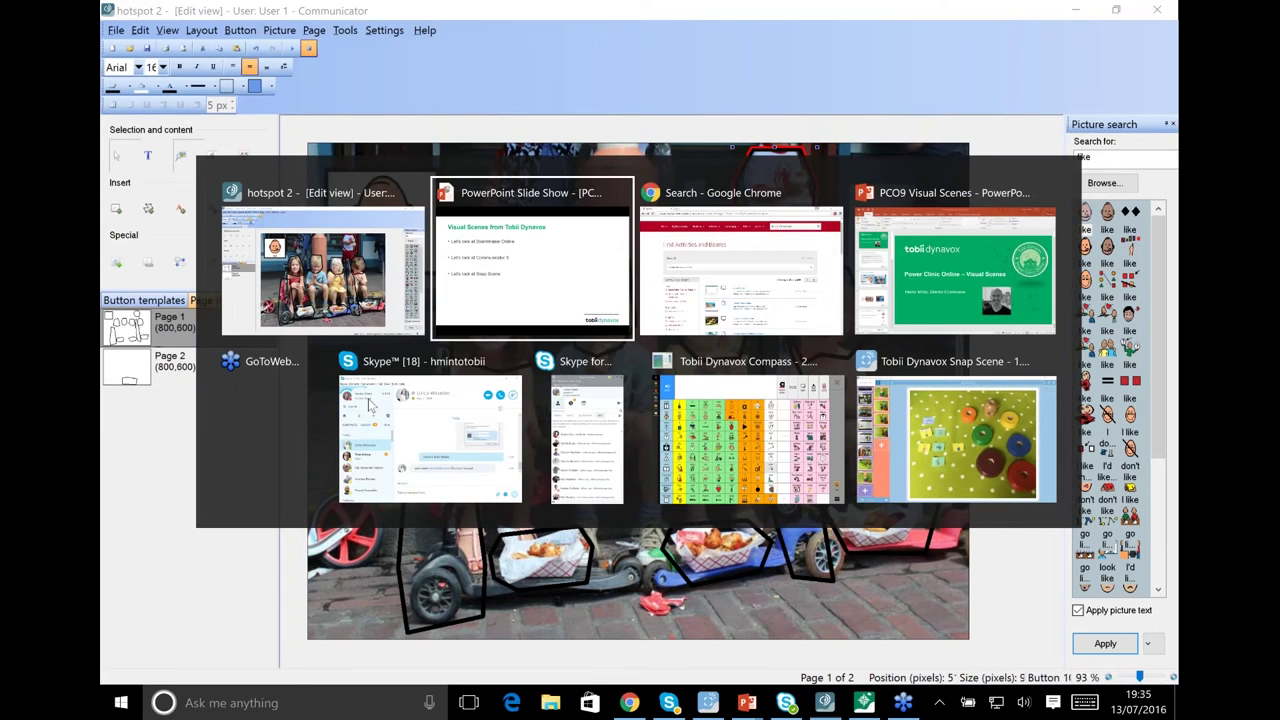
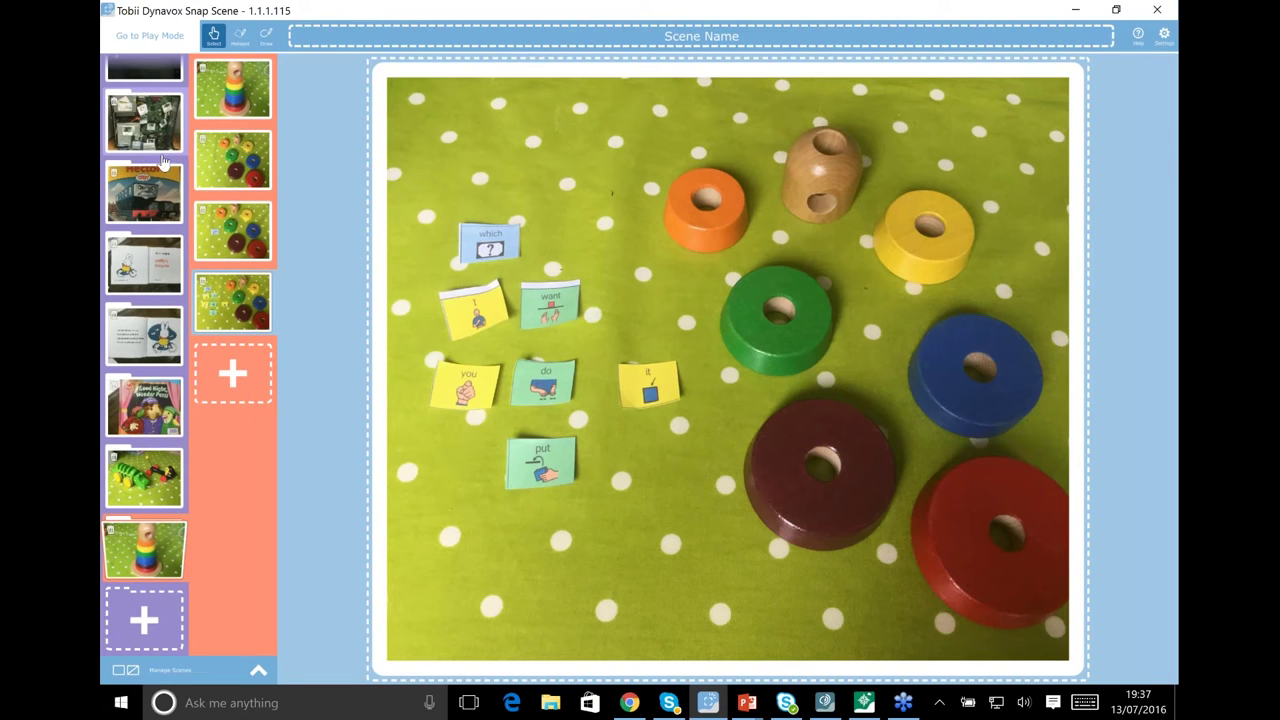
Scroll back to the top of the scene list and open the Samples scene set with the Play ball scene
left_click_drag(163, 160, 150, 583)
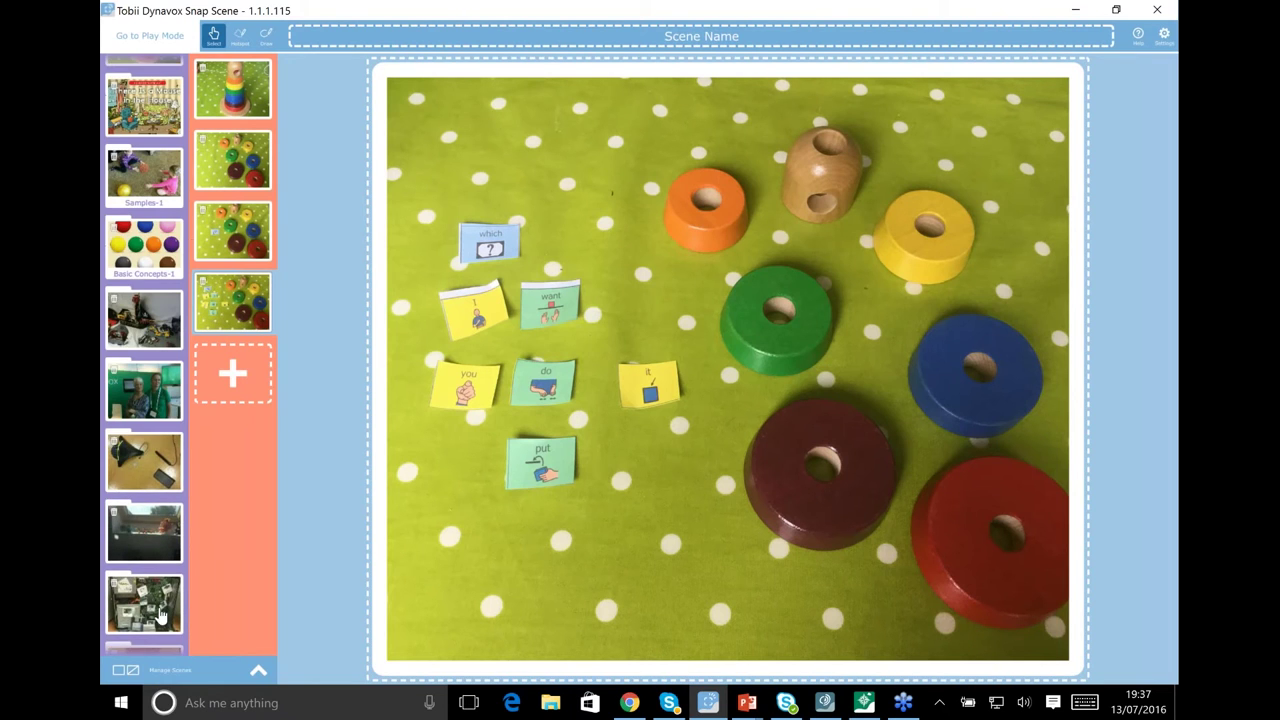
scroll(155, 615, "down", 5)
scroll(160, 400, "up", 2)
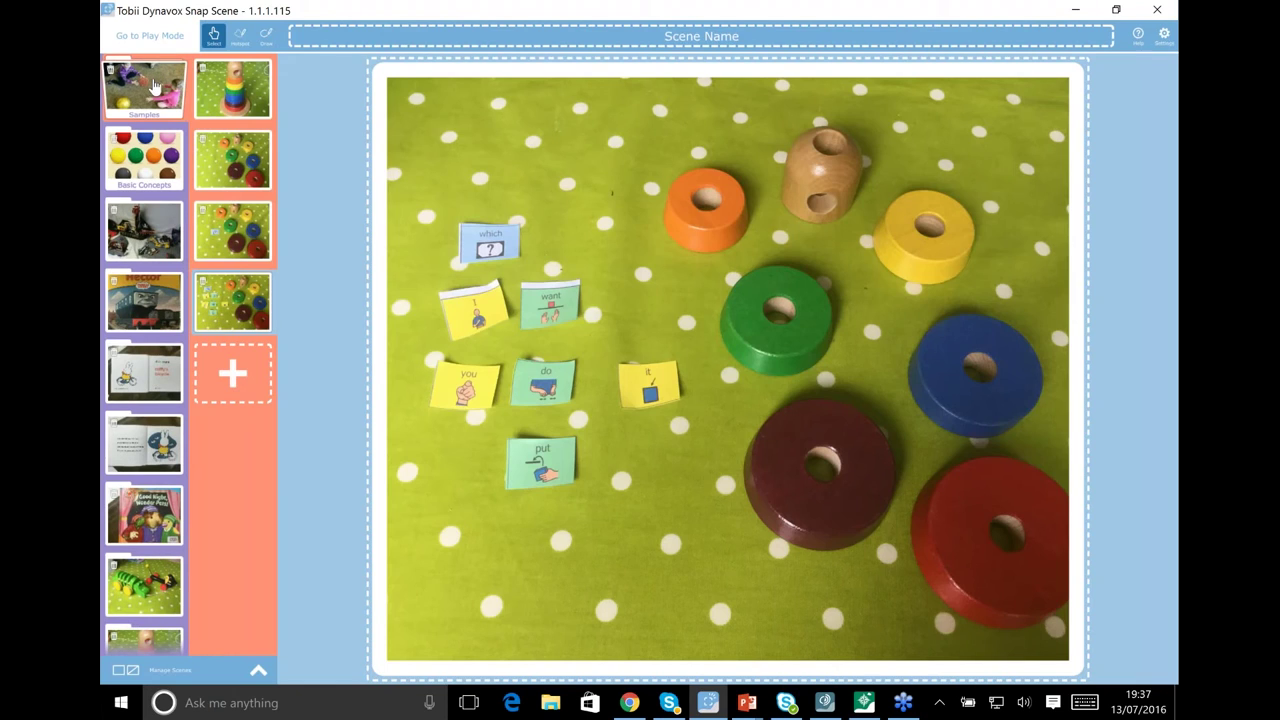
left_click(155, 90)
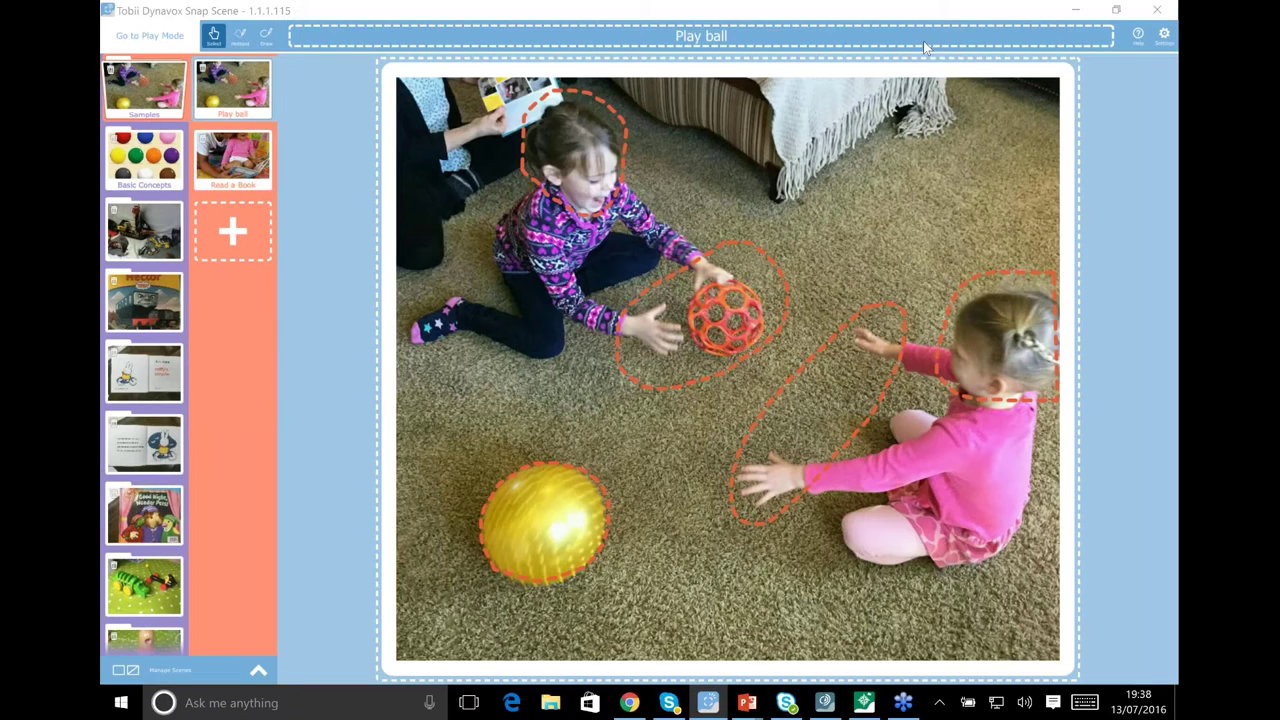
In Play Mode, play the girl's head, ball and arm hotspots, then open Read a Book
left_click(573, 152)
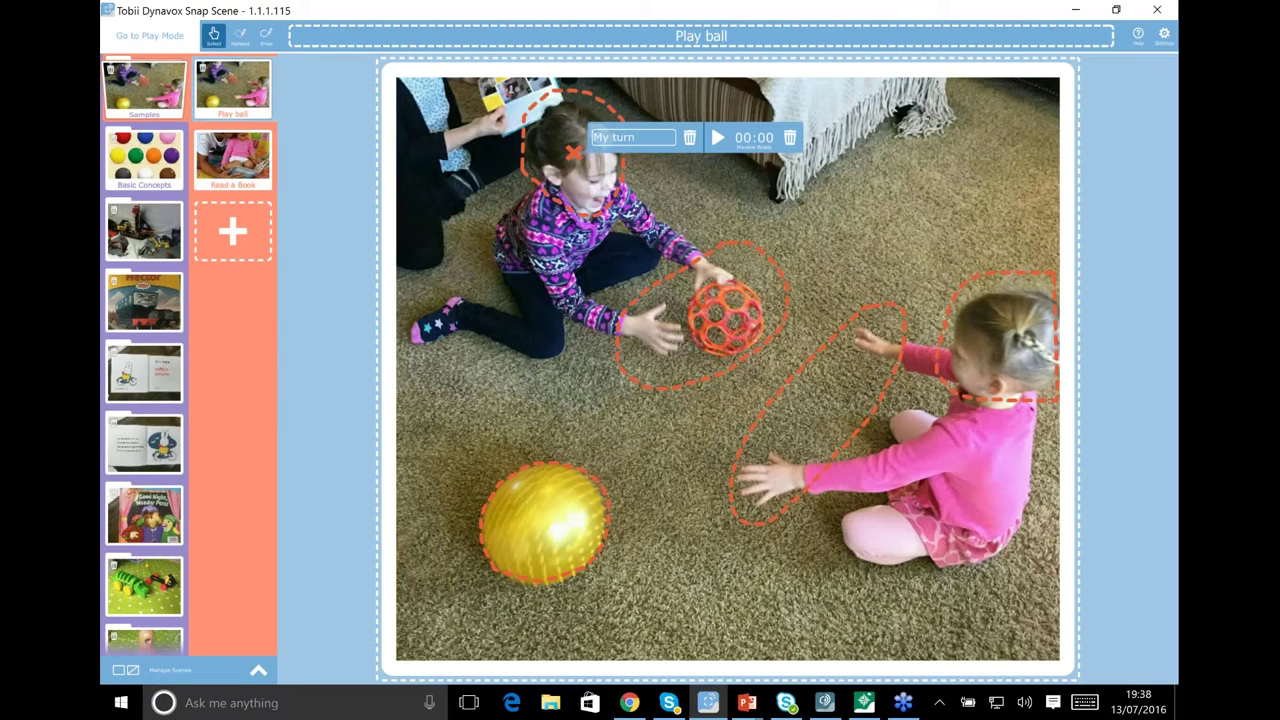
left_click(163, 38)
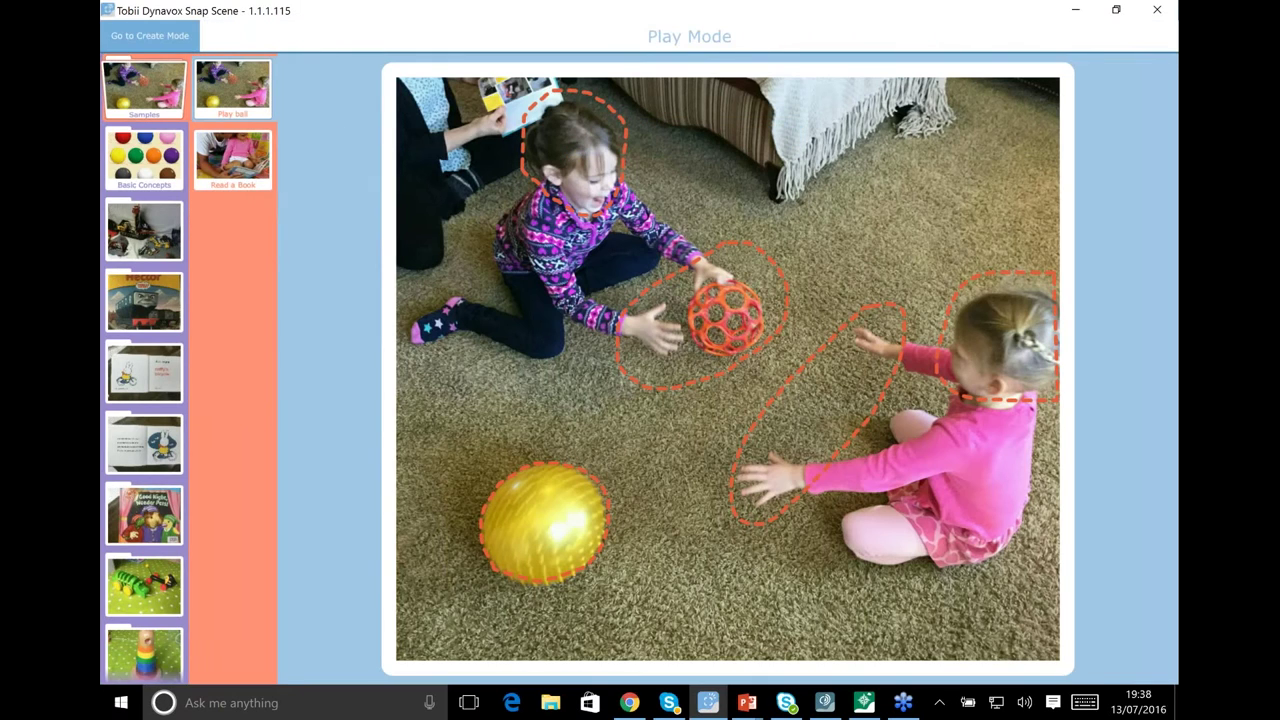
left_click(569, 162)
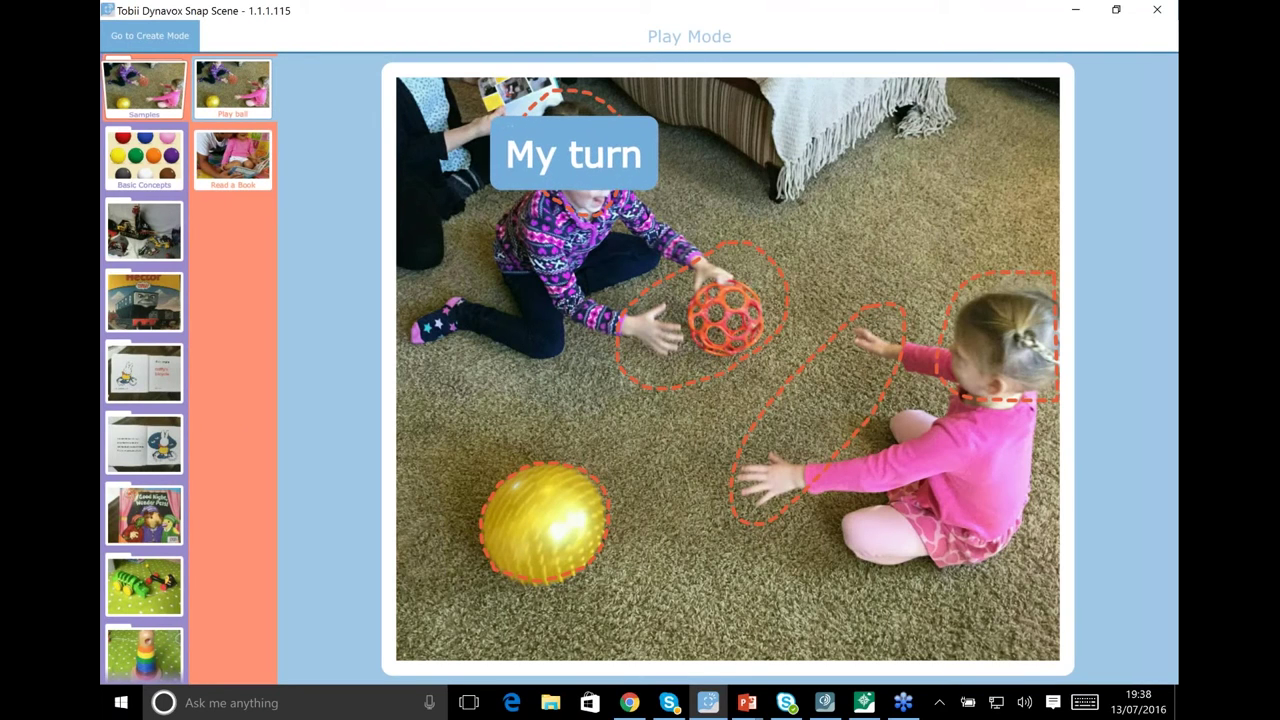
left_click(701, 322)
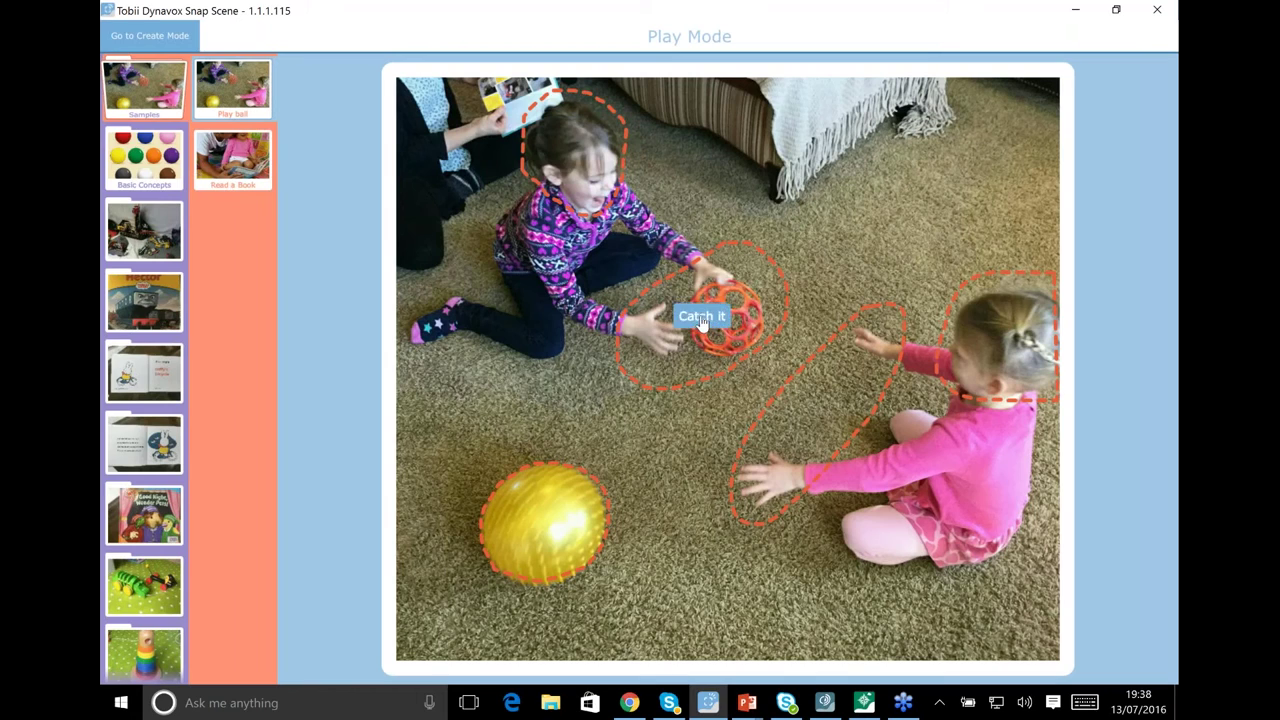
left_click(818, 421)
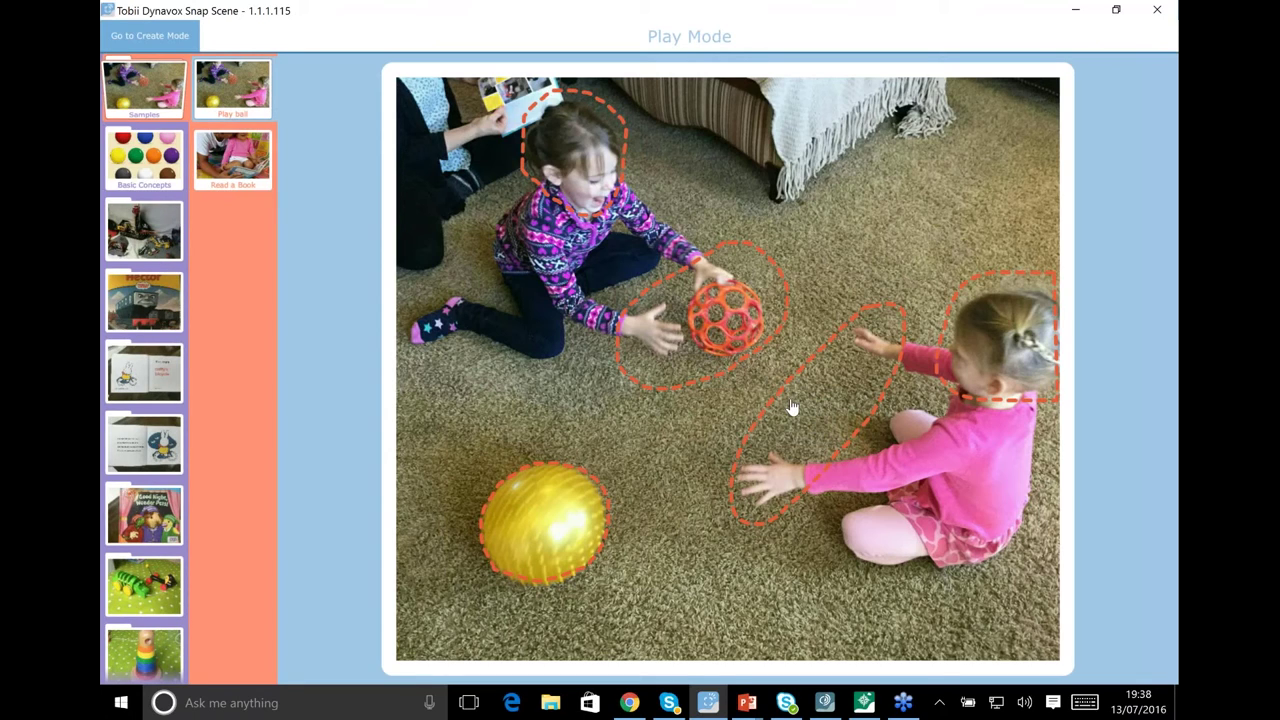
left_click(254, 160)
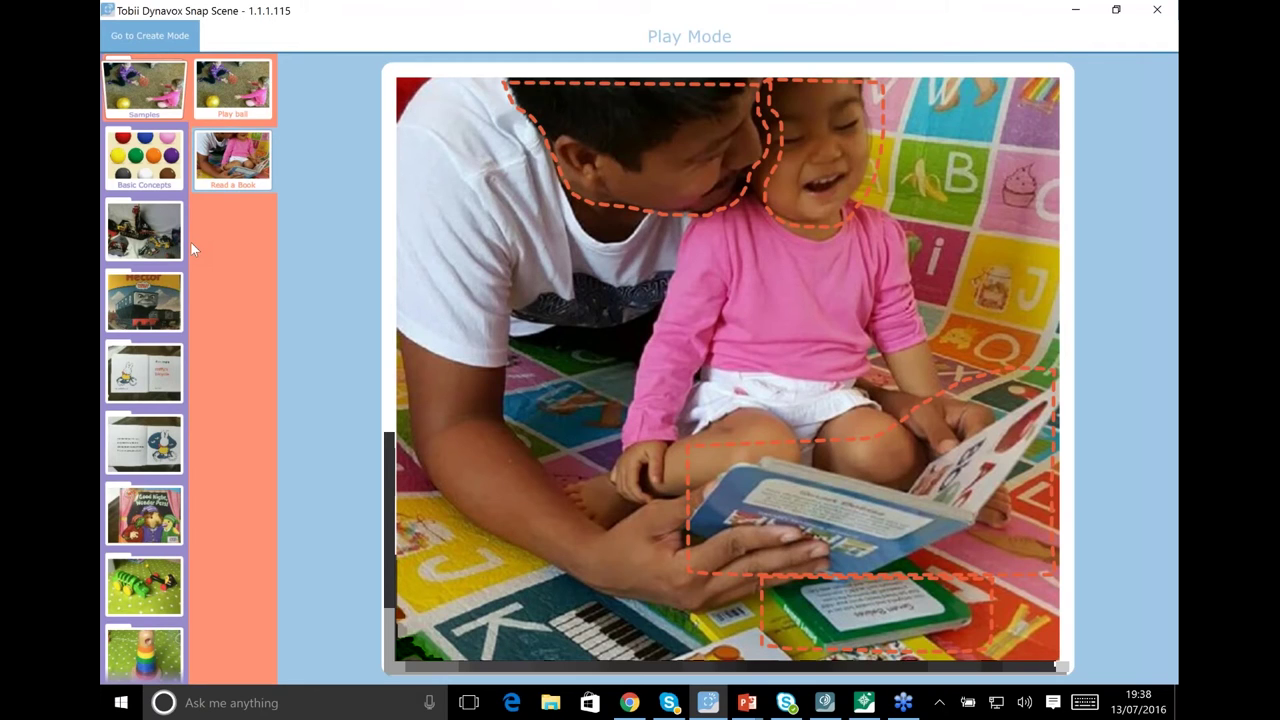
Open the Good Night, Wonder Pets! book scene set from the left strip
left_click(138, 512)
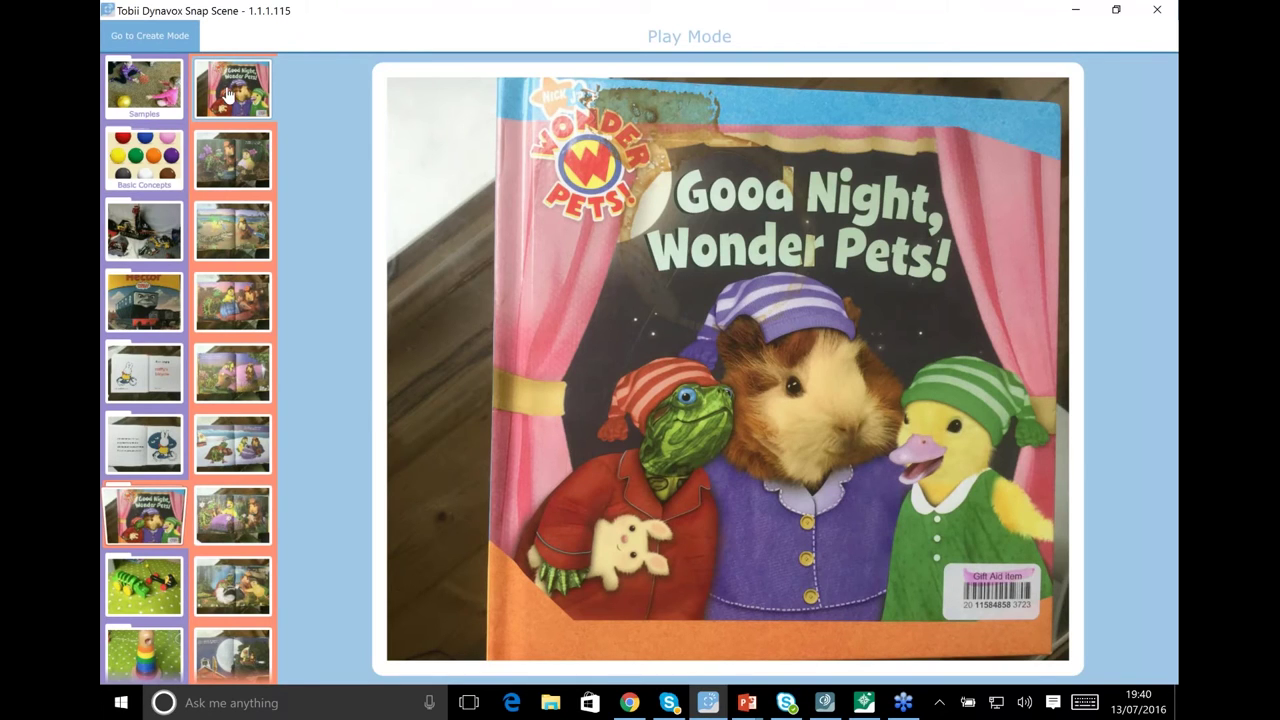
Page from the cover through the crocodile and cow pages to the final moon page
left_click_drag(231, 158, 233, 118)
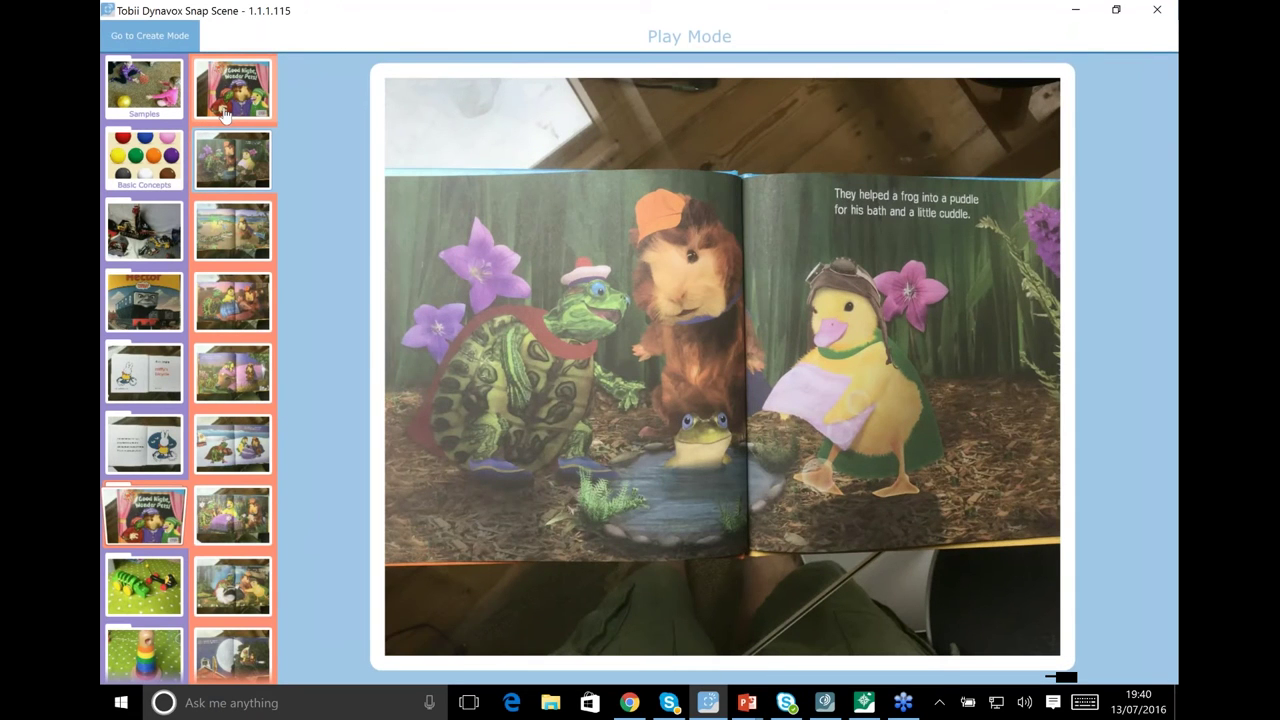
left_click(225, 115)
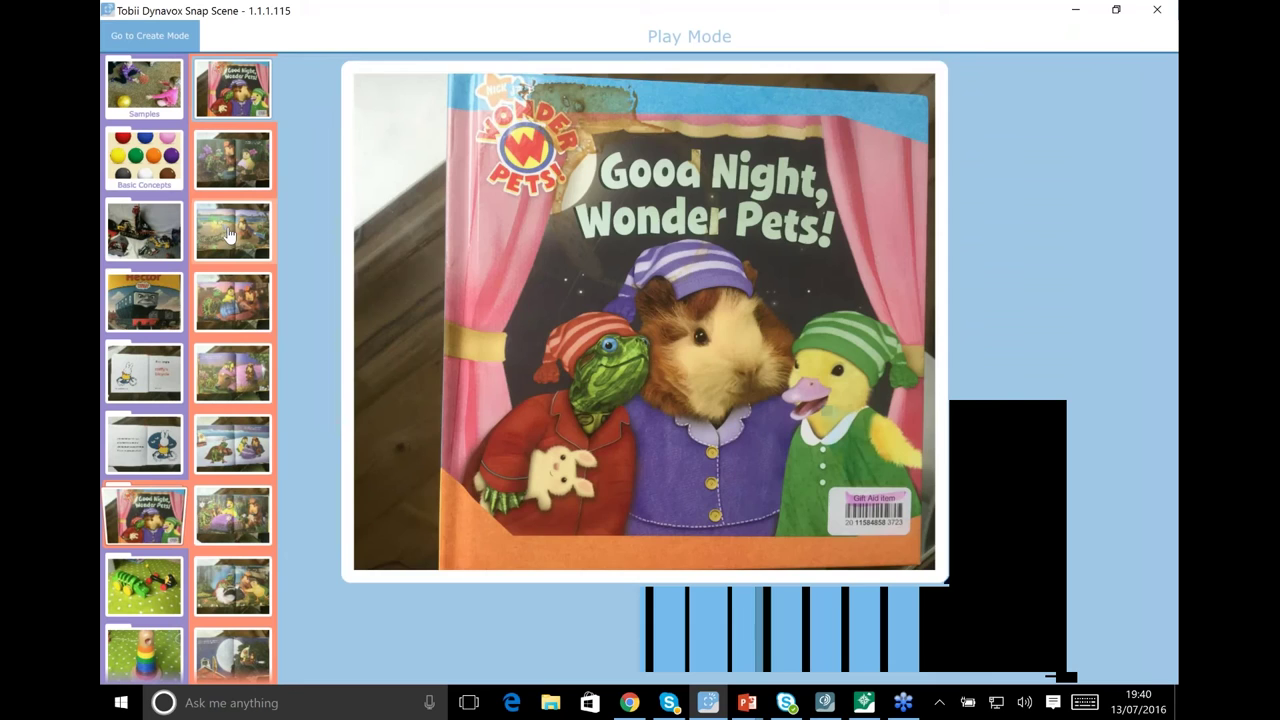
left_click(217, 308)
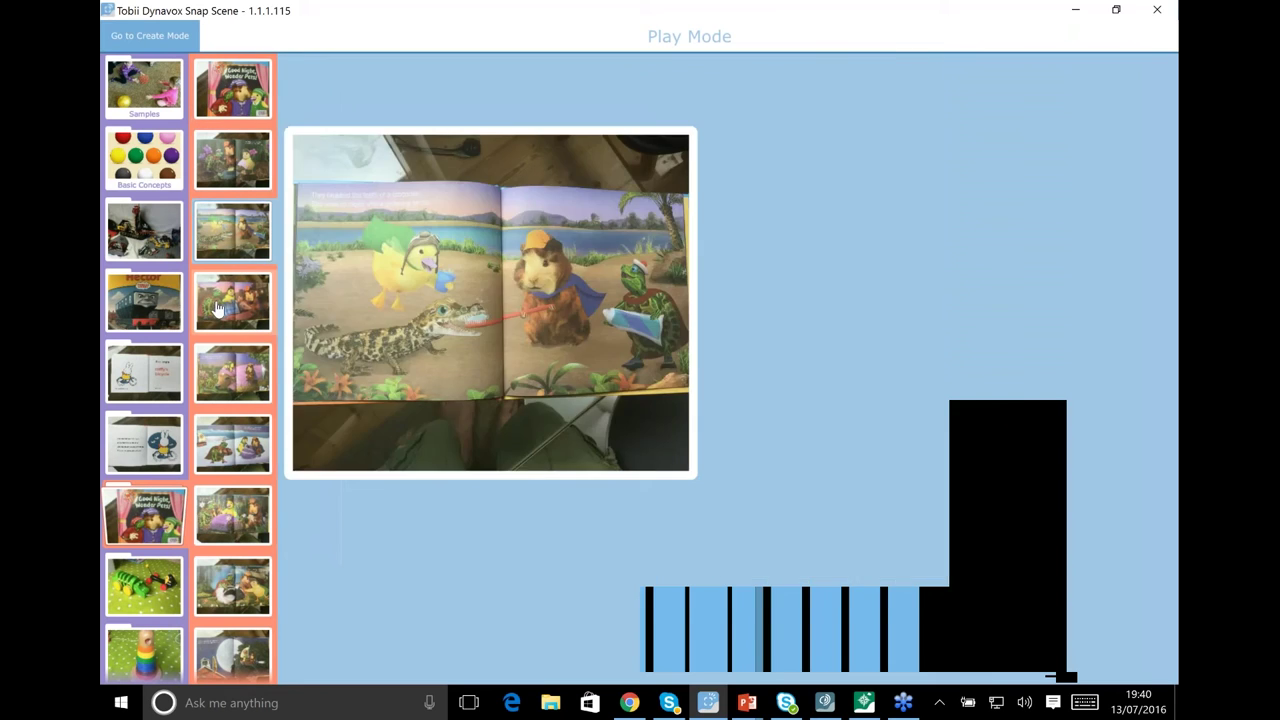
left_click(224, 373)
left_click(222, 500)
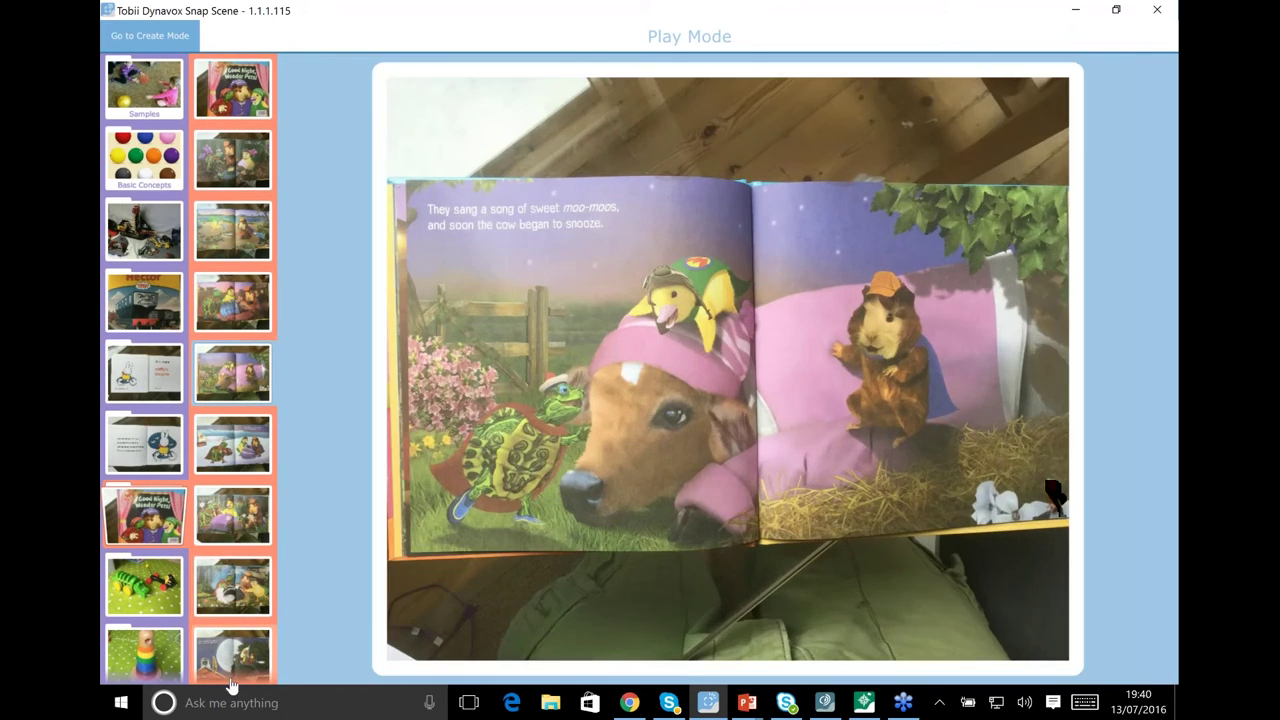
left_click(230, 677)
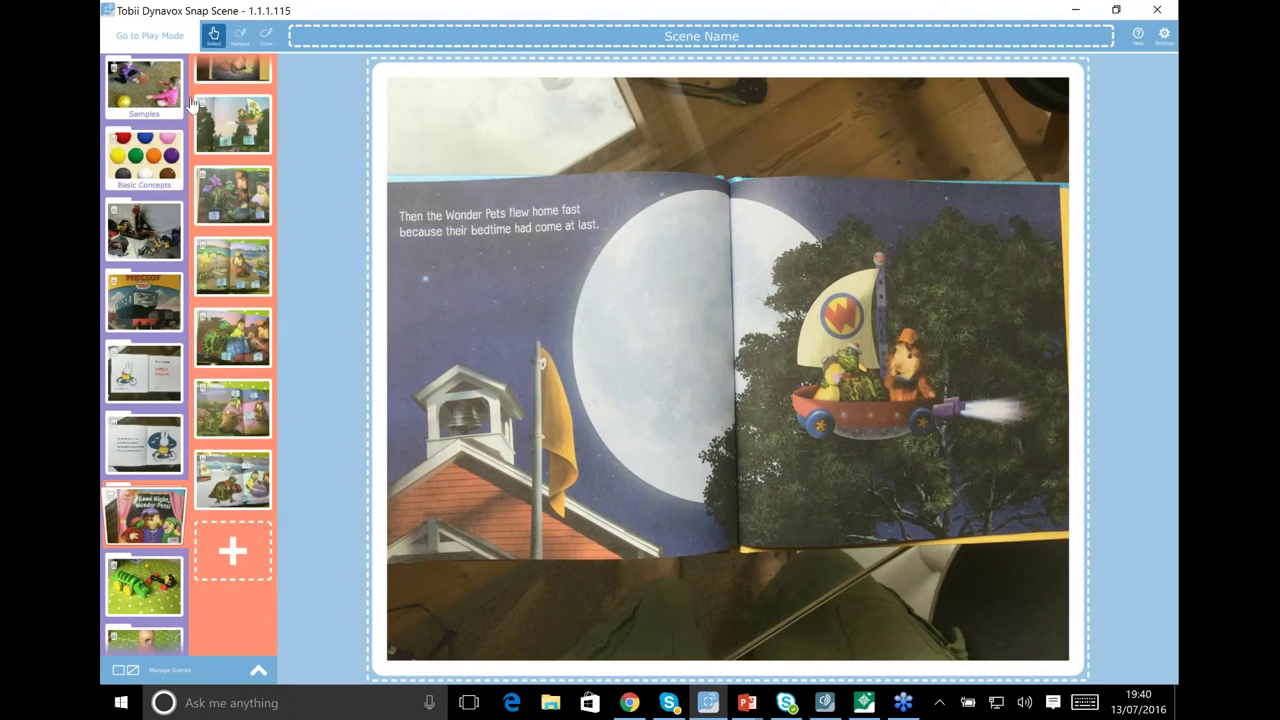
Take a front-camera photo of a face and accept it as a new scene page
left_click(233, 614)
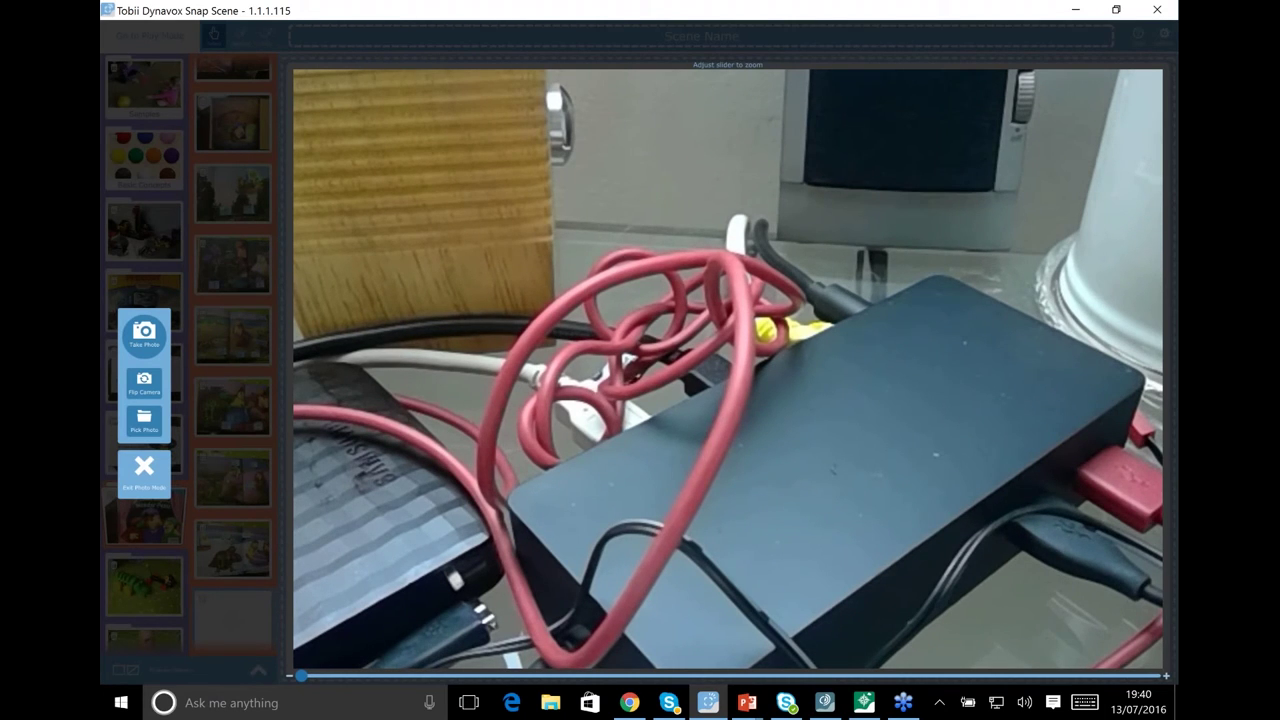
left_click(136, 396)
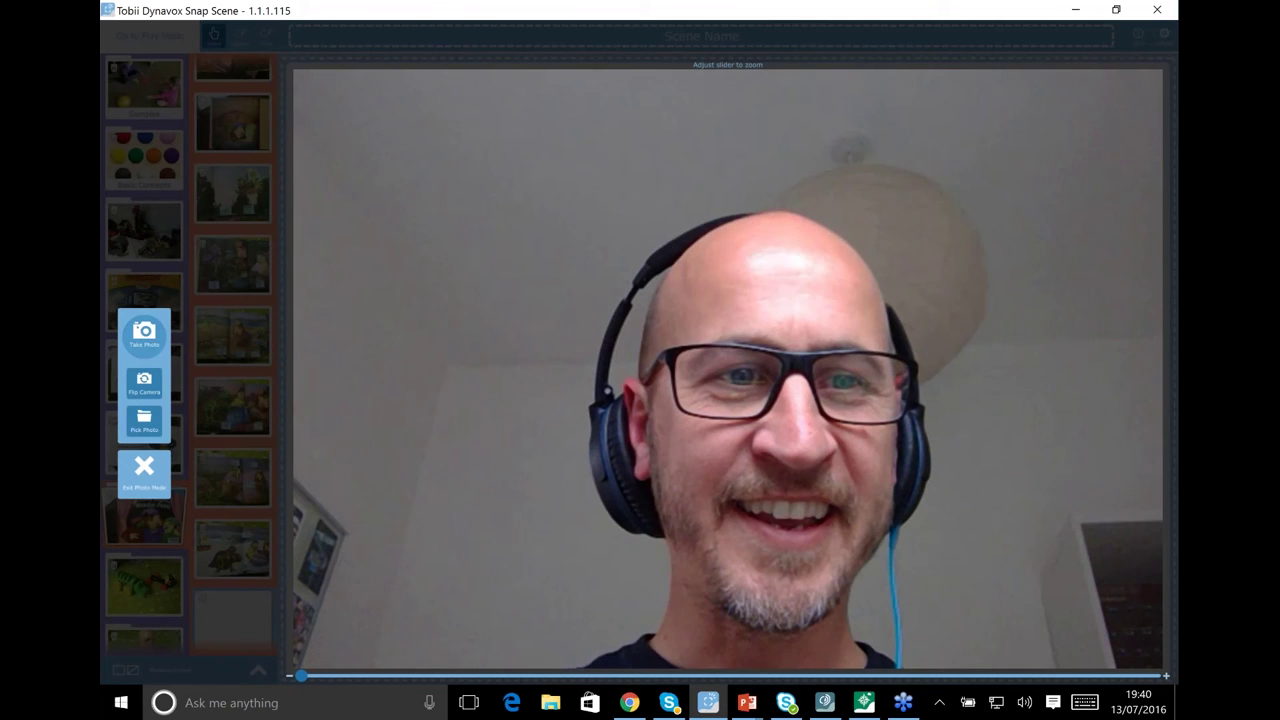
left_click(144, 338)
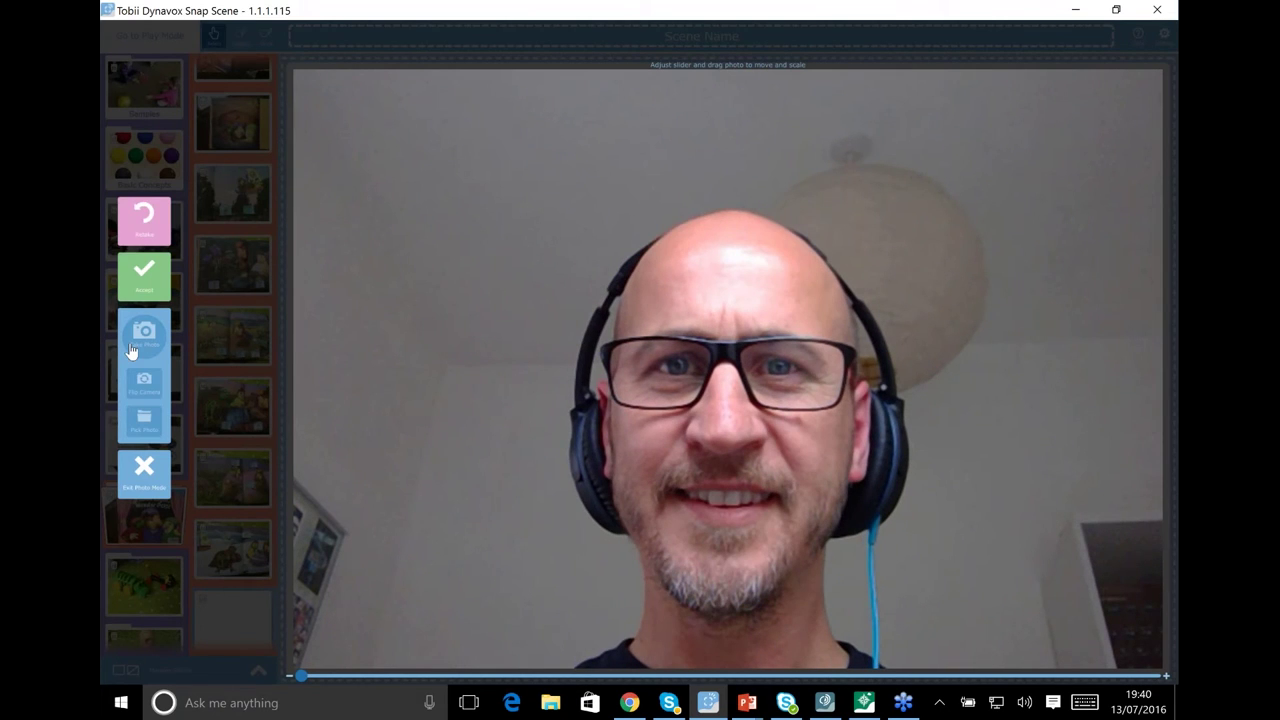
left_click(144, 275)
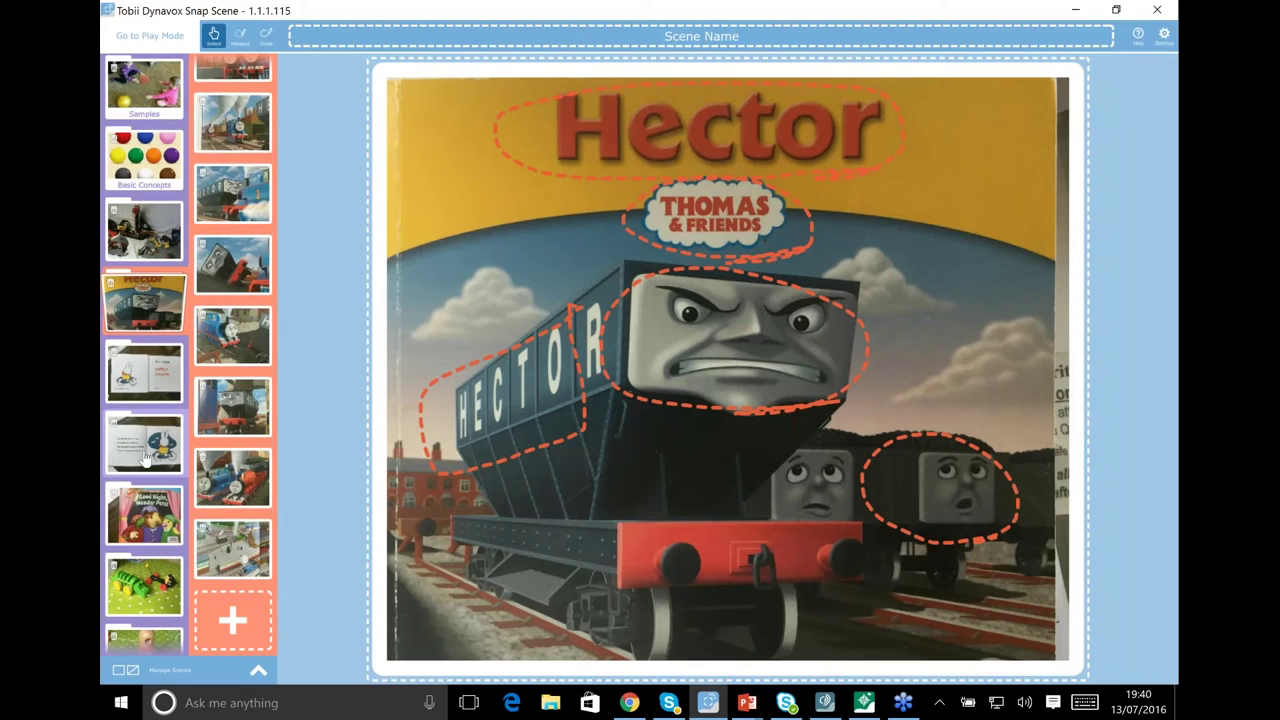
Open the new face photo page and draw red arrows pointing at the head
left_click(170, 507)
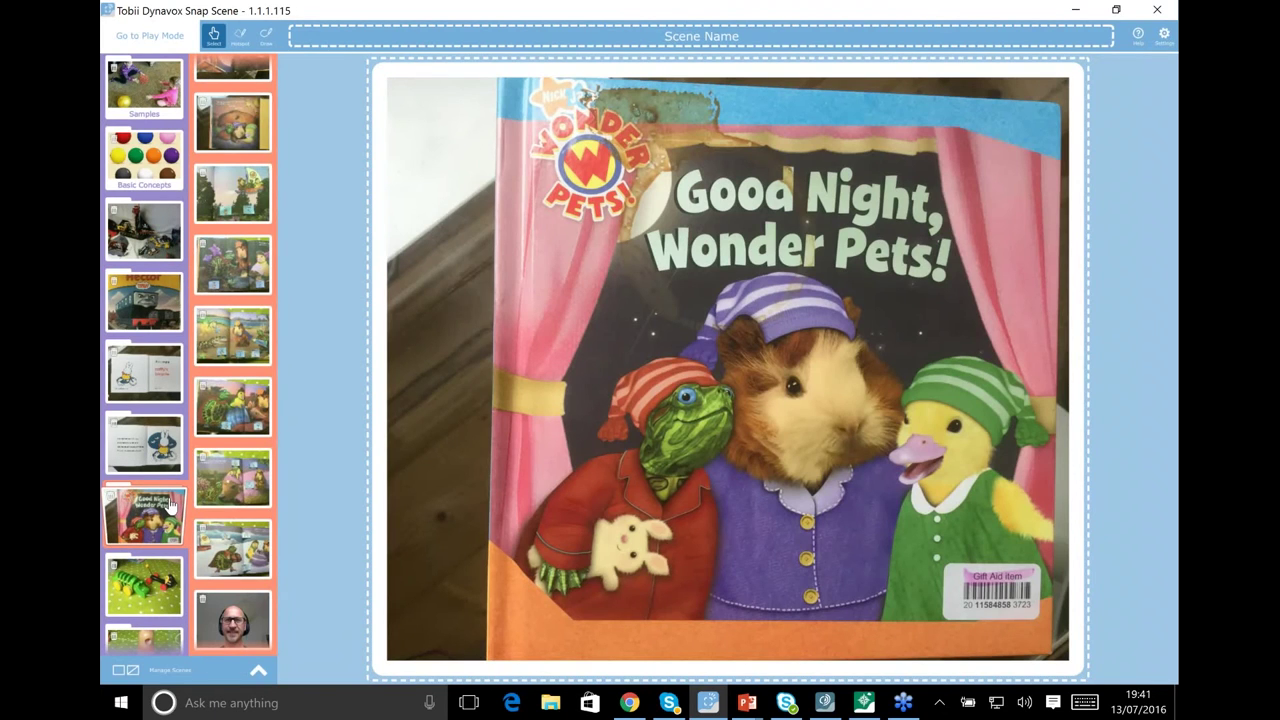
left_click(232, 618)
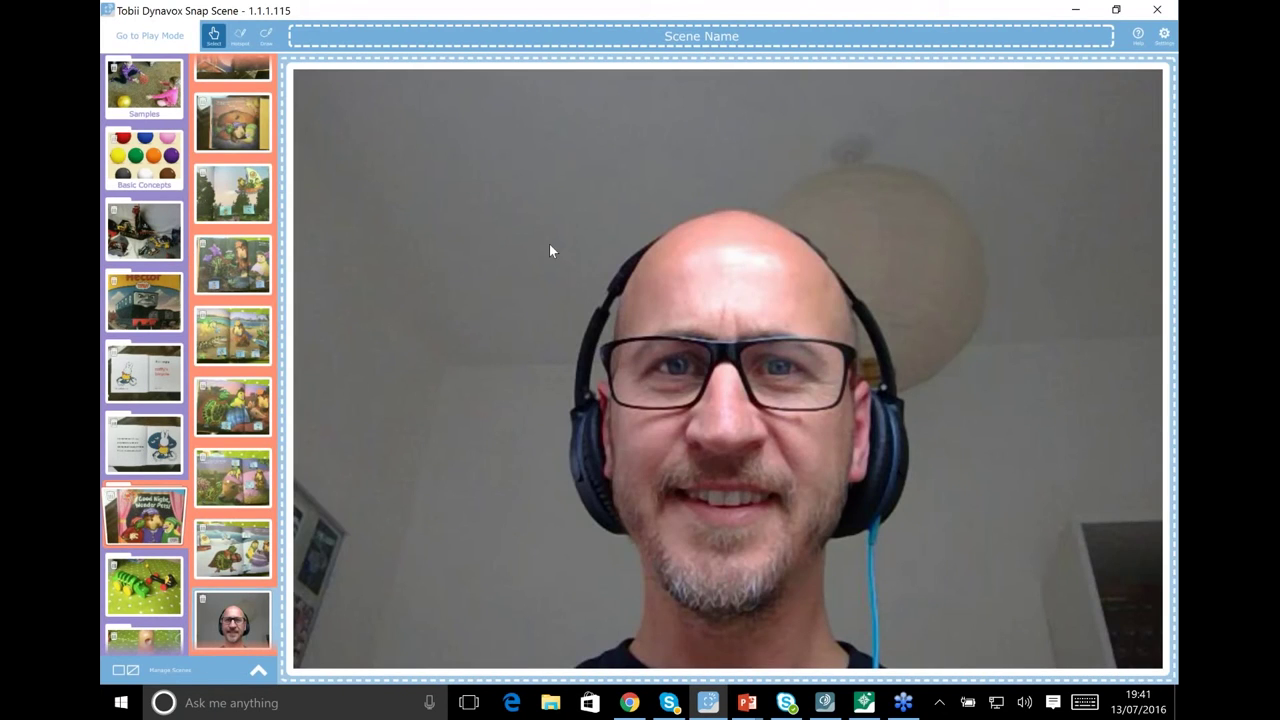
left_click(265, 35)
left_click(344, 35)
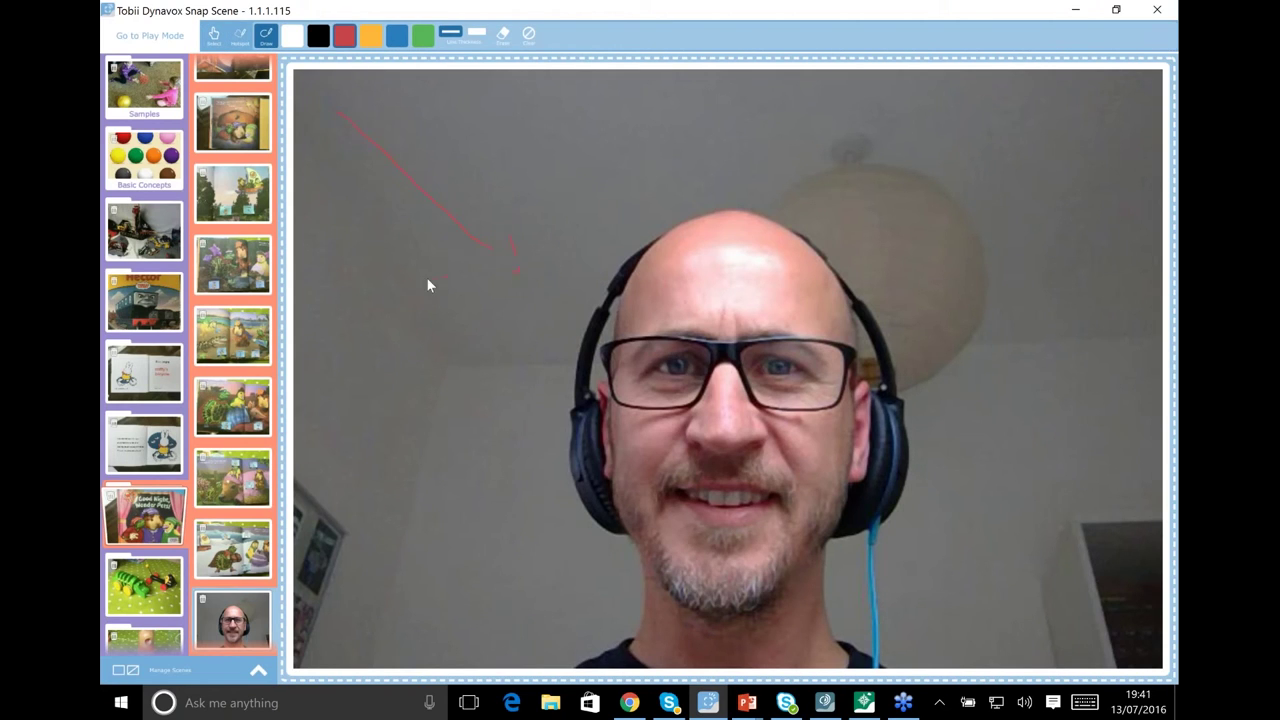
left_click_drag(878, 229, 1016, 327)
left_click_drag(1109, 634, 976, 490)
left_click_drag(525, 548, 524, 548)
Add a head hotspot with a recorded message labelled with the person's name, then enter Play Mode
mouse_move(786, 191)
left_mouse_down()
mouse_move(851, 606)
mouse_move(589, 346)
mouse_move(645, 190)
left_mouse_up()
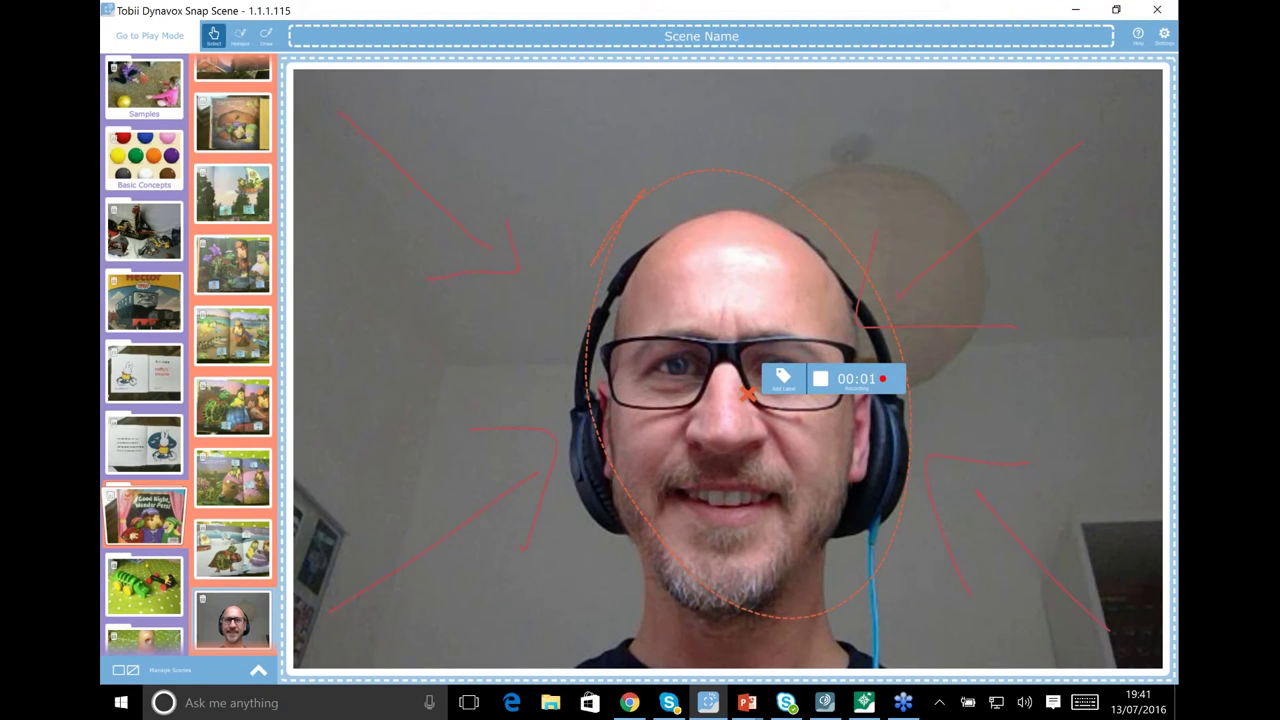
left_click(829, 388)
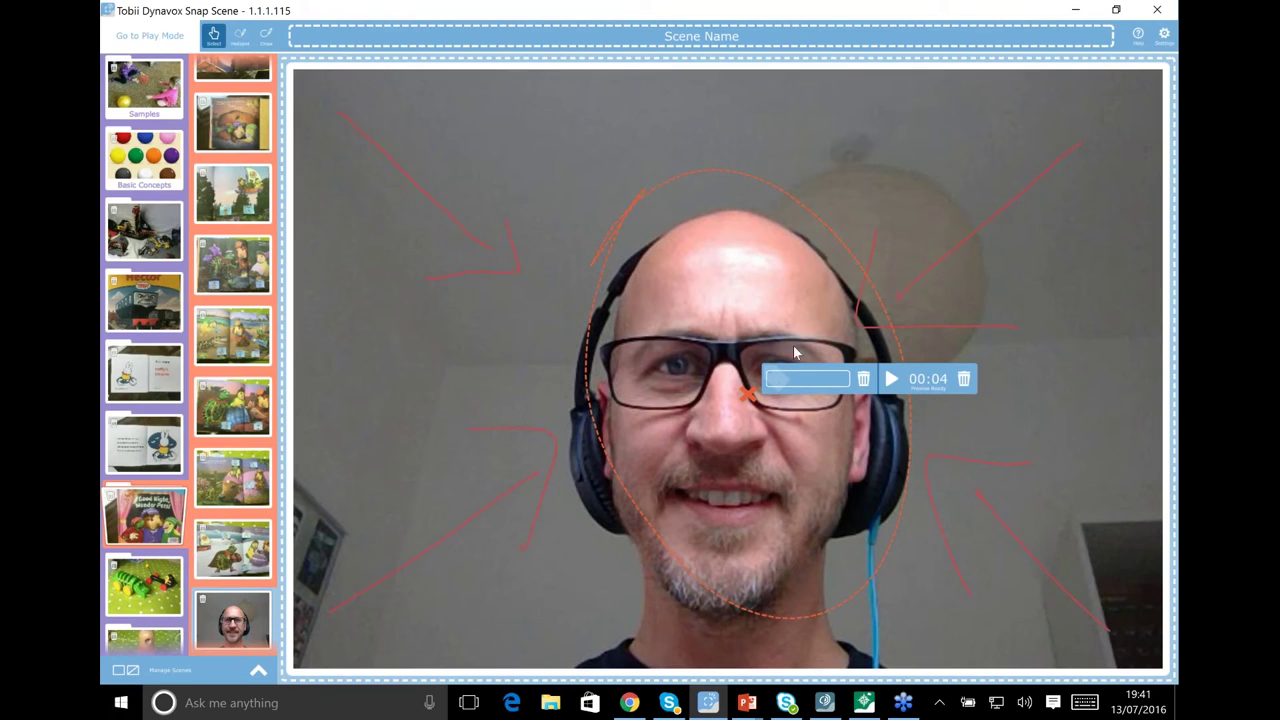
left_click(777, 384)
type("Hector")
left_click(518, 183)
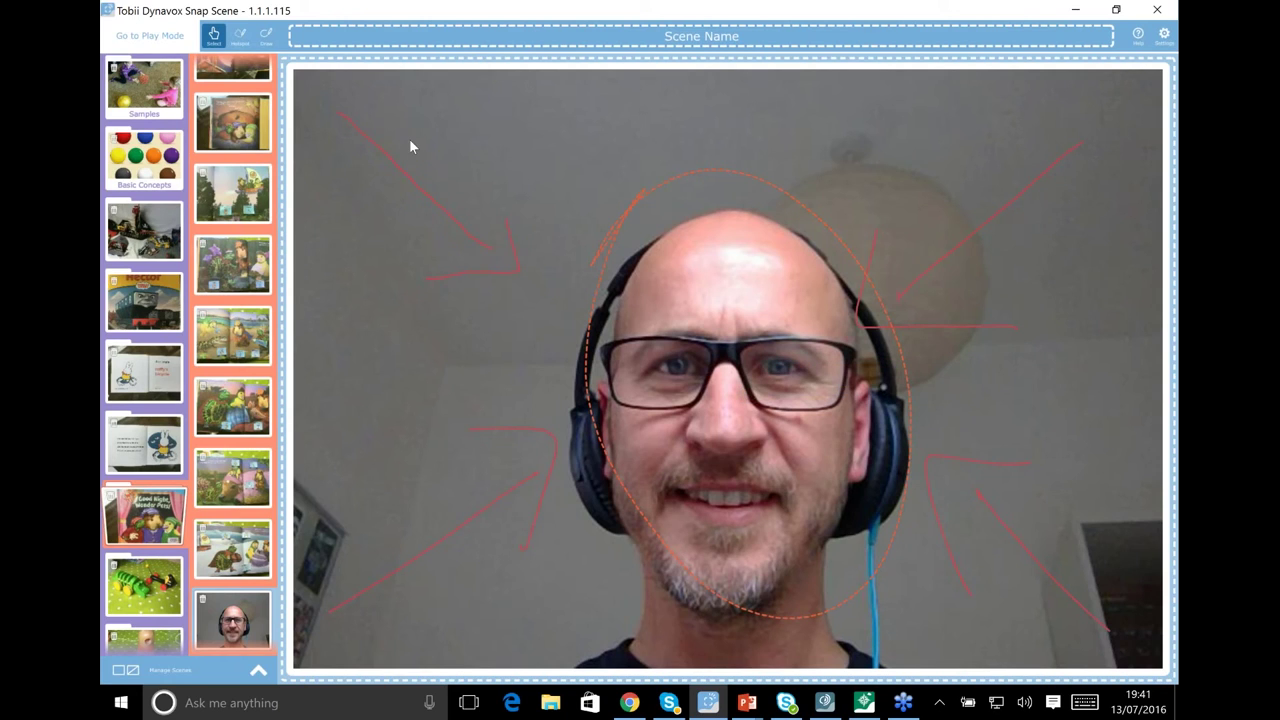
left_click(150, 35)
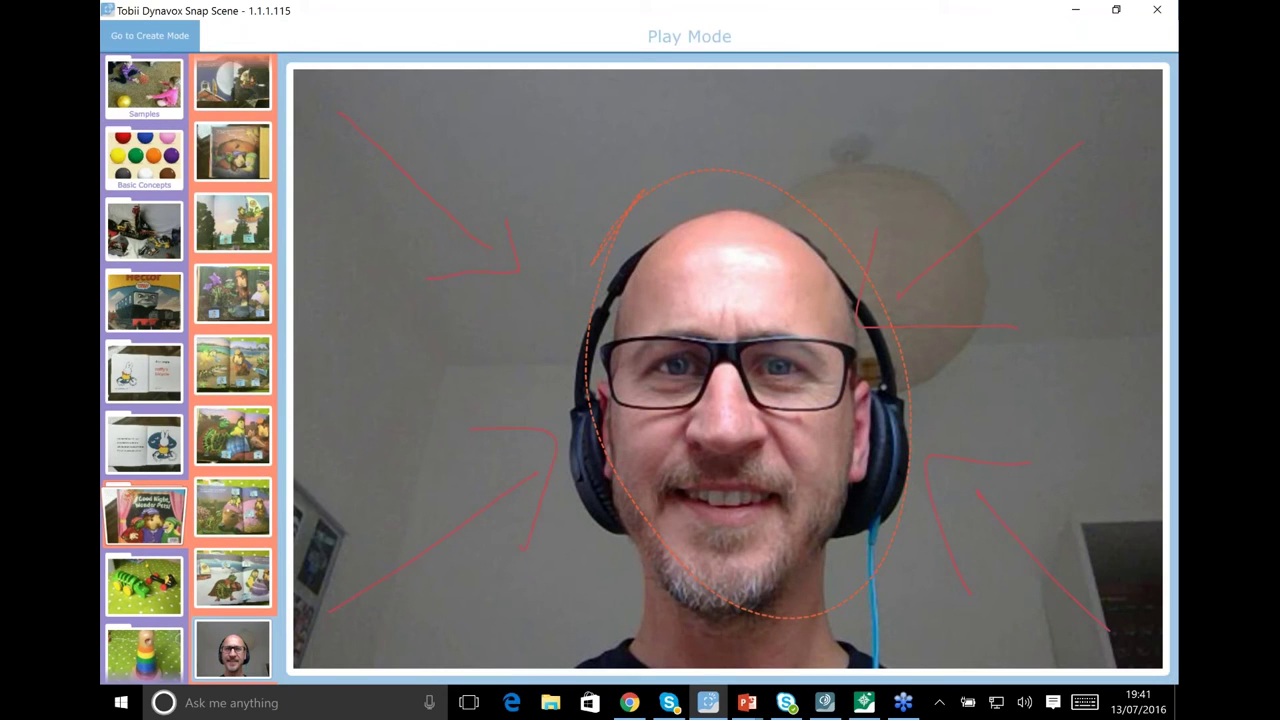
Play the face hotspot's message, then go to the first page of the book
left_click(785, 346)
left_click(233, 88)
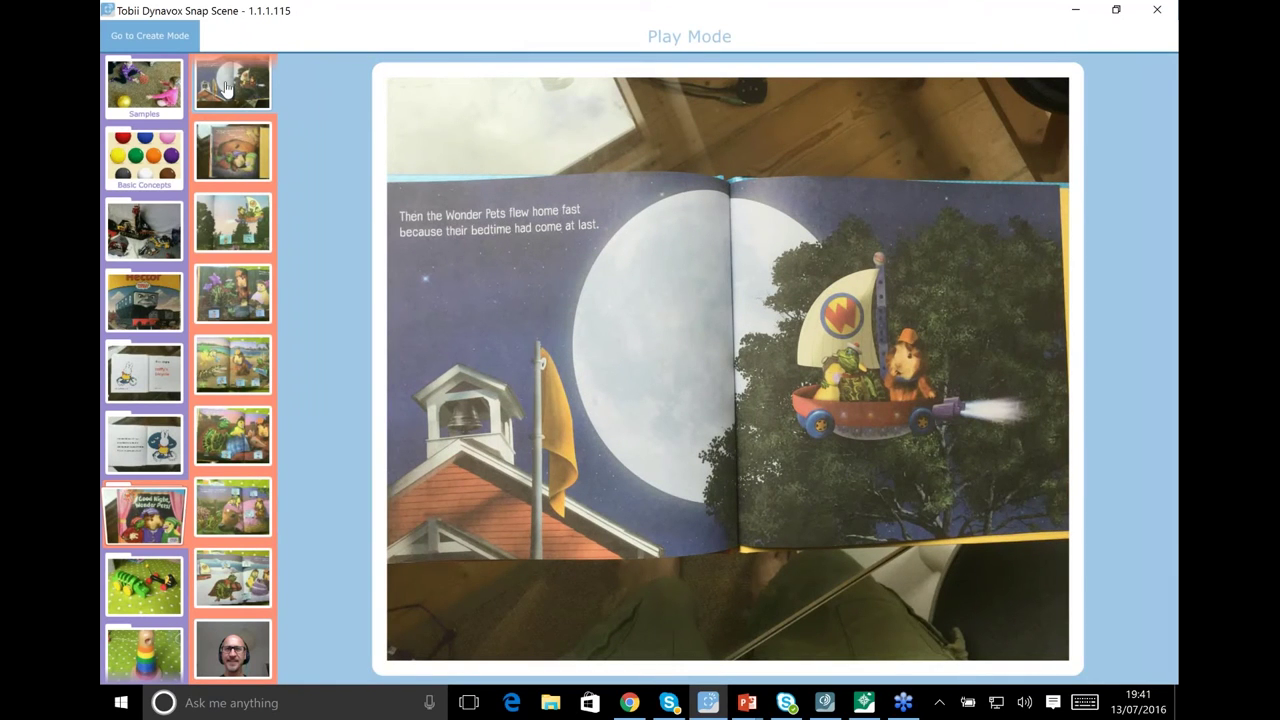
left_click_drag(226, 88, 251, 700)
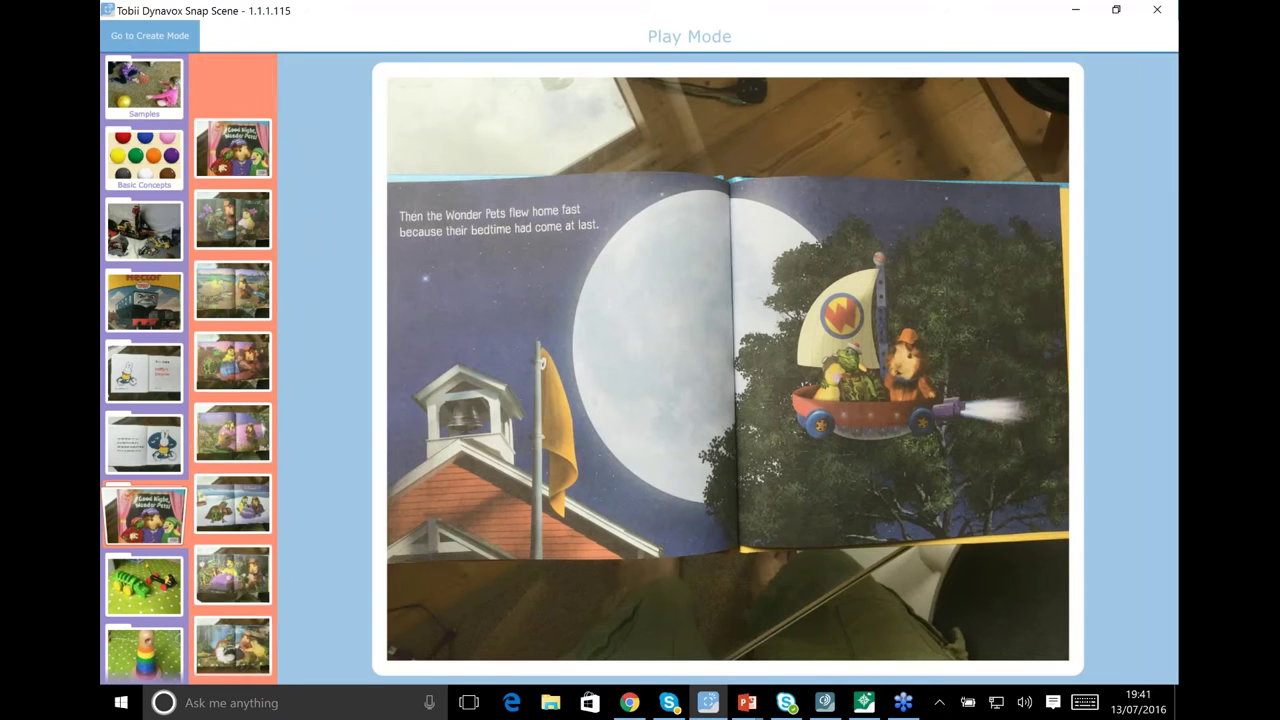
Page through the frog, crocodile, cow and penguin pages, then open the toy photo scene set
left_click(238, 165)
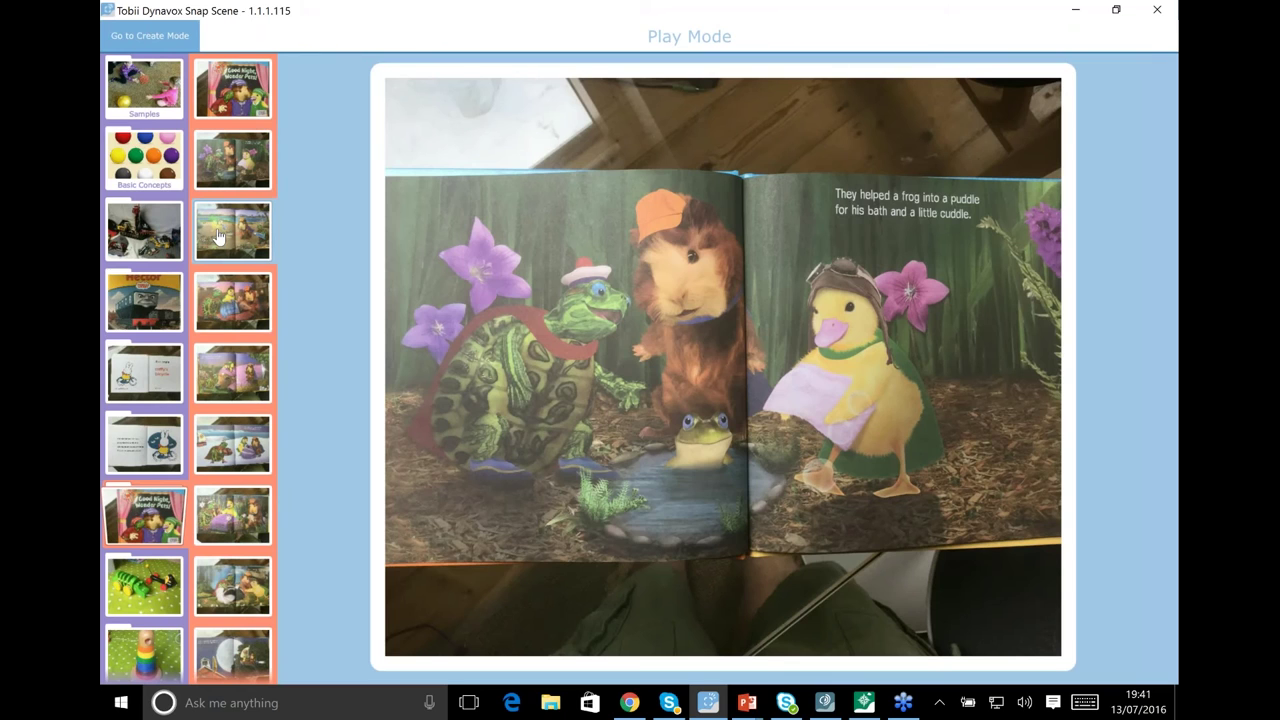
left_click(220, 313)
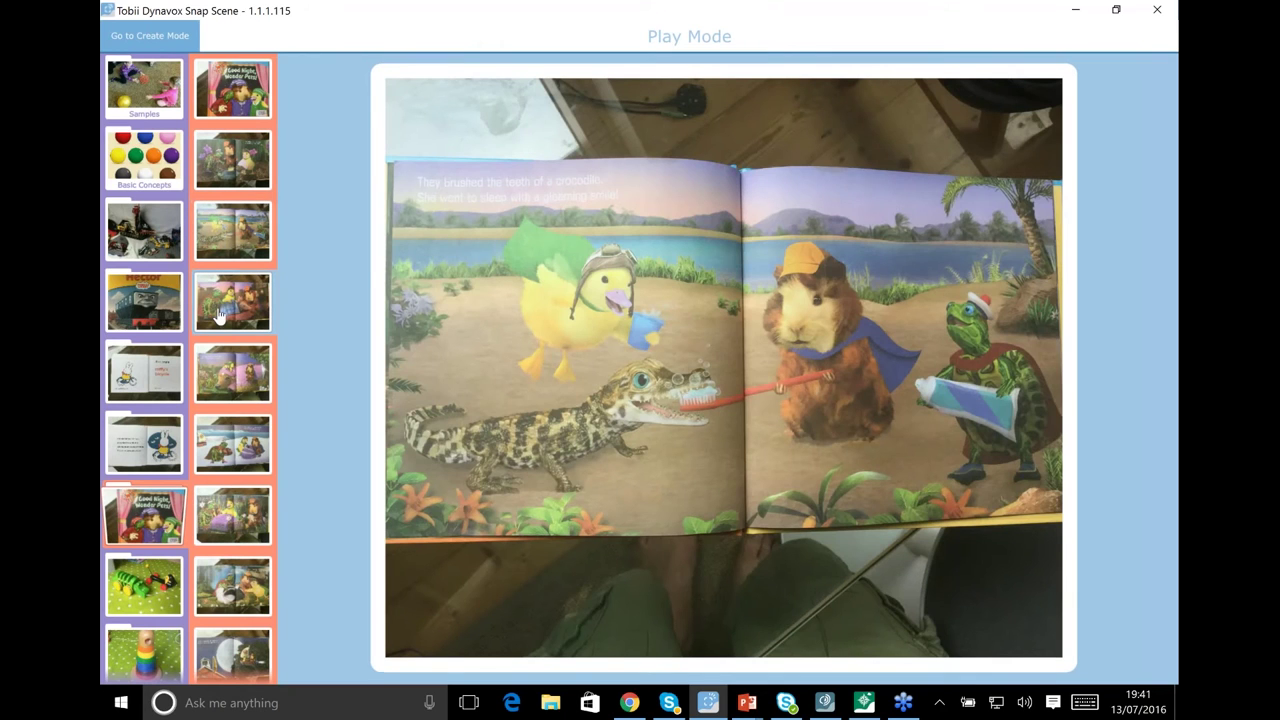
left_click(218, 377)
left_click(219, 443)
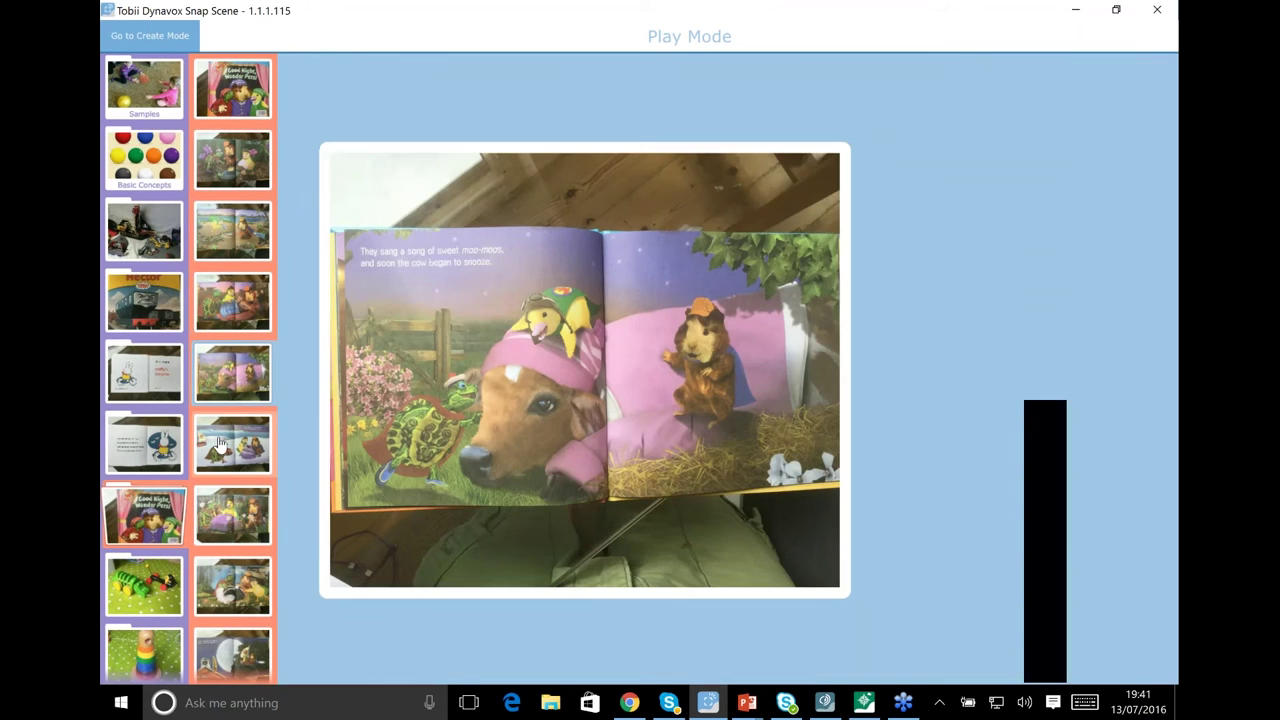
left_click(219, 443)
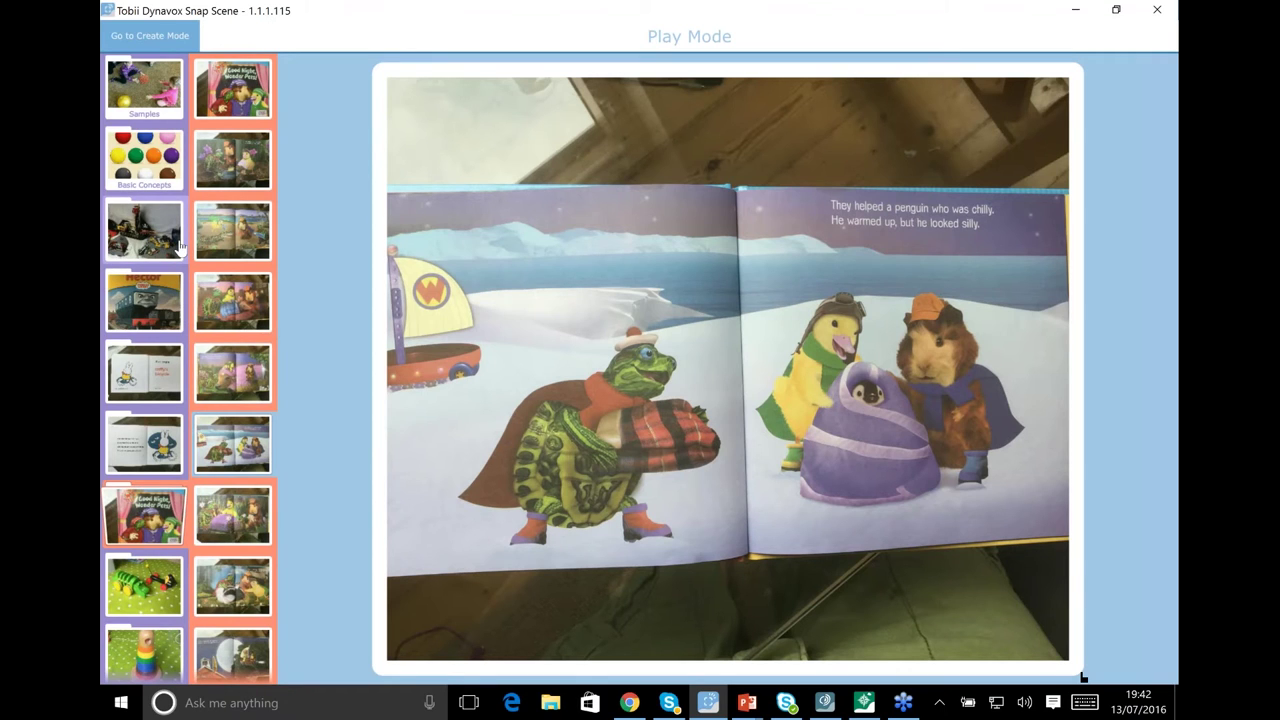
left_click(140, 235)
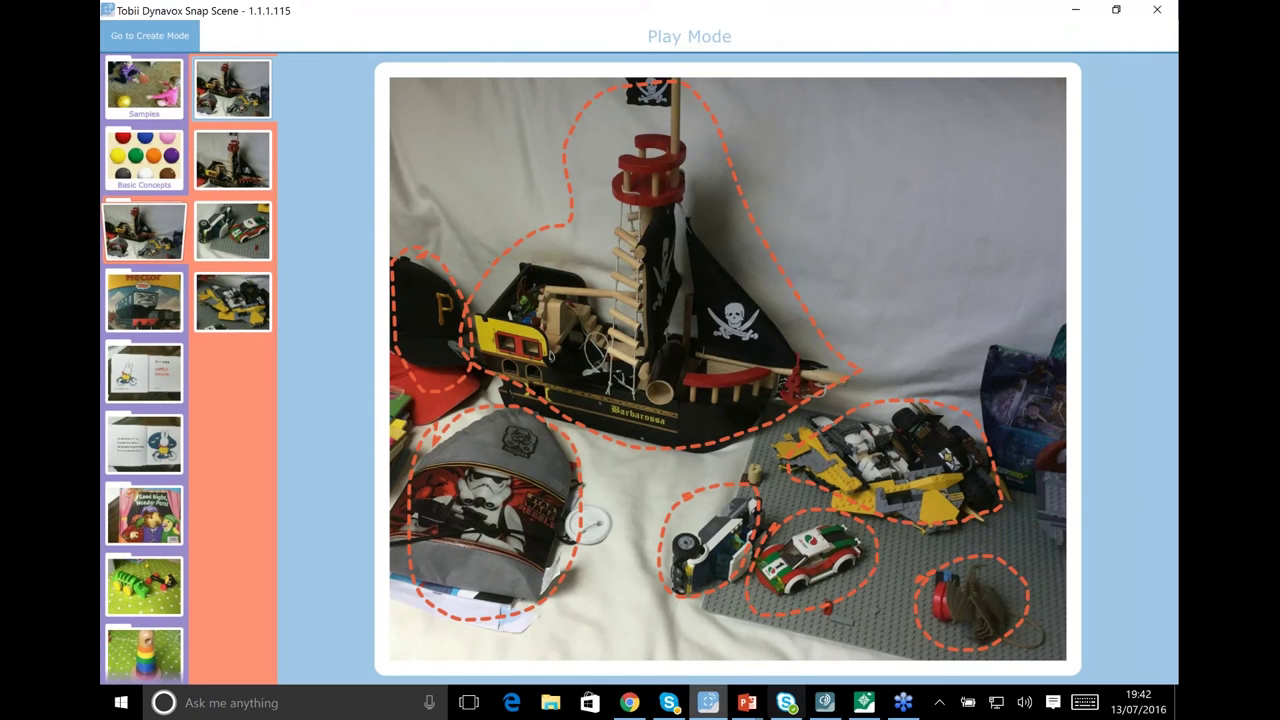
key("alt+Tab")
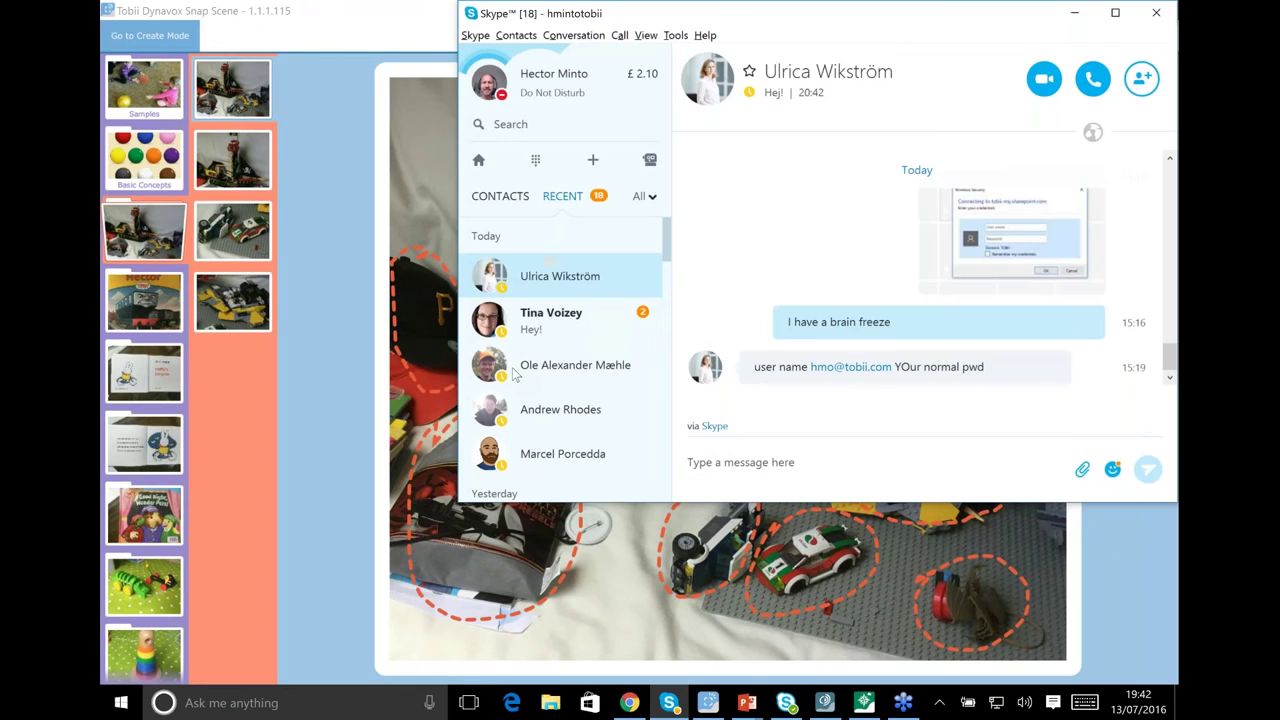
key("alt+Tab")
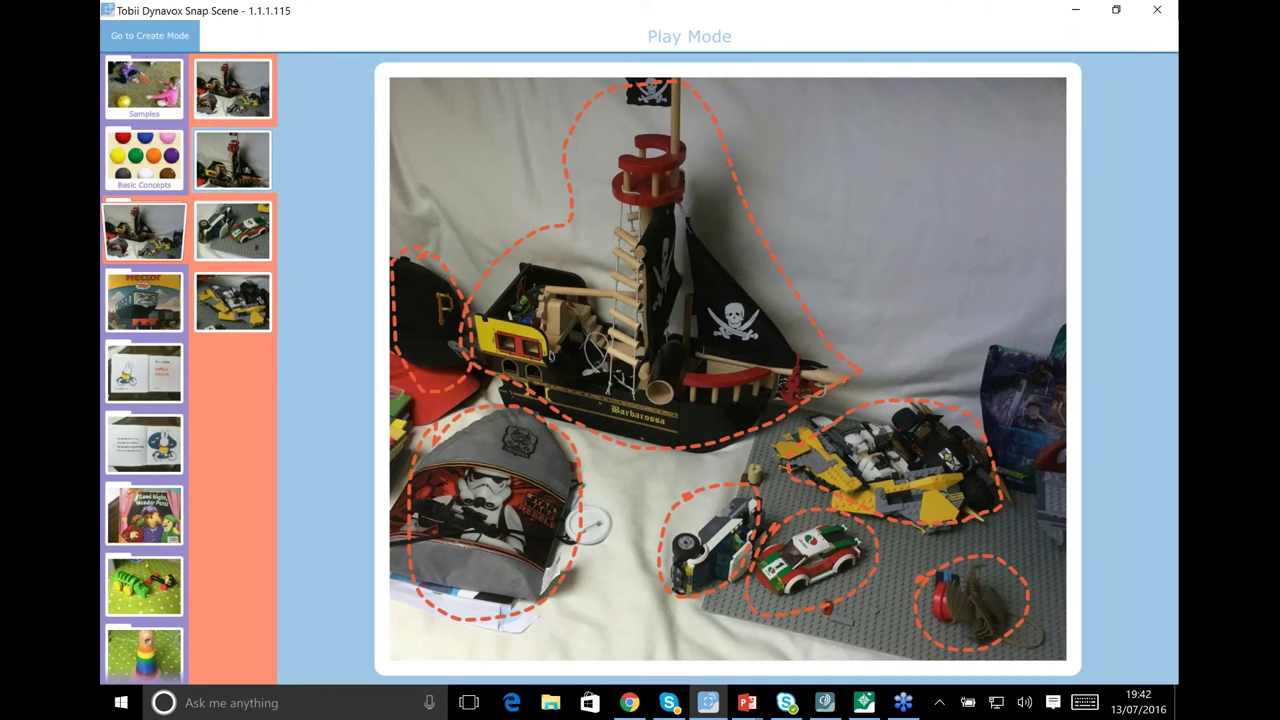
View the pirate ship, Lego car and yellow Lego ship close-ups, then switch to Create Mode
left_click(232, 160)
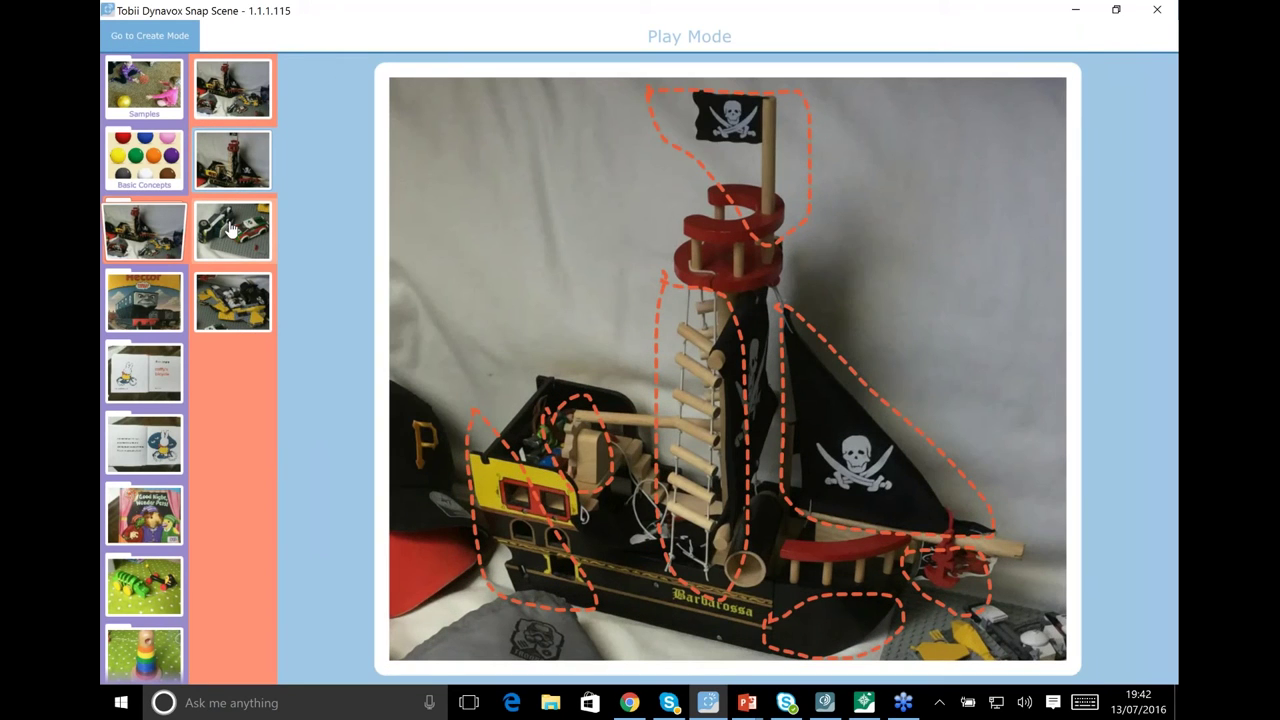
left_click(230, 230)
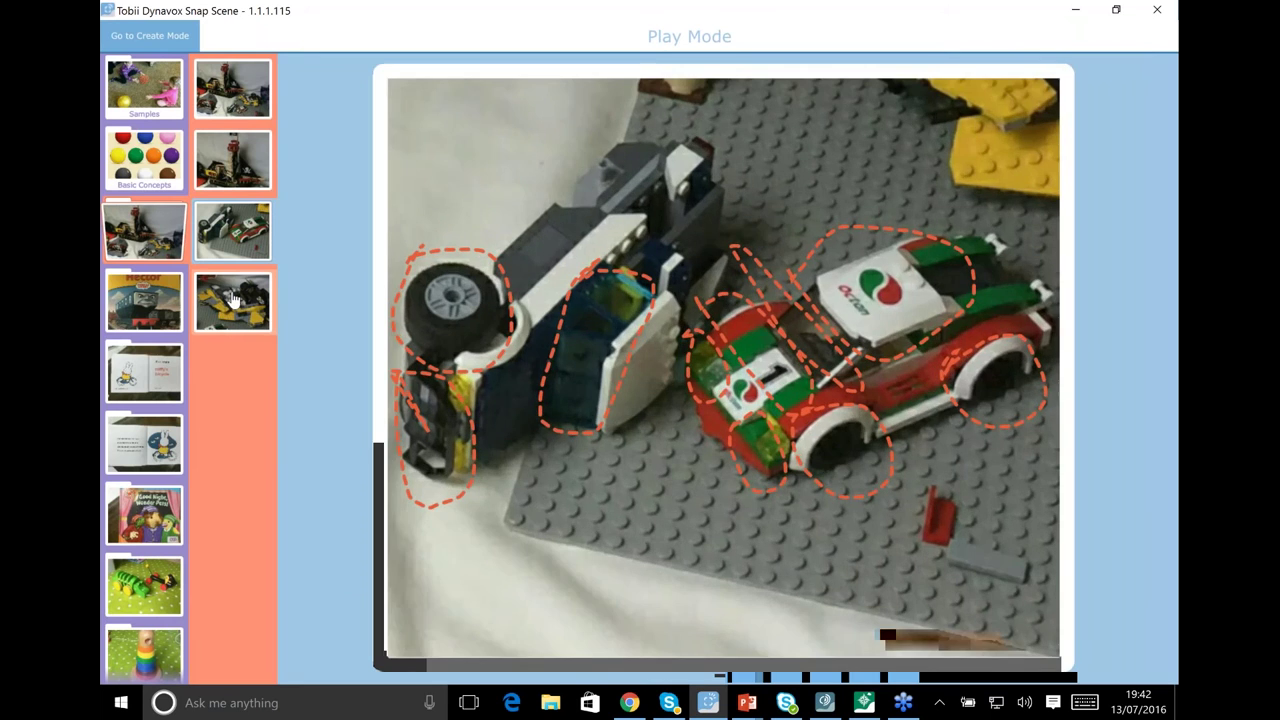
left_click(232, 298)
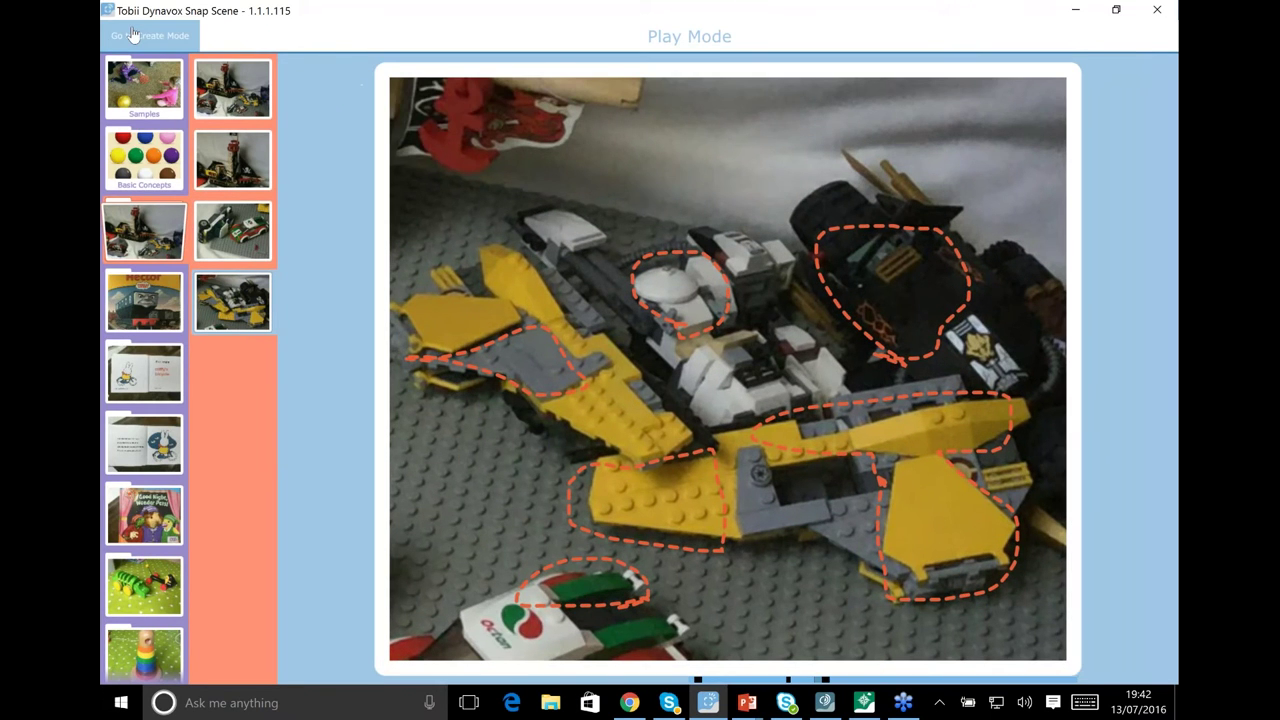
left_click(133, 35)
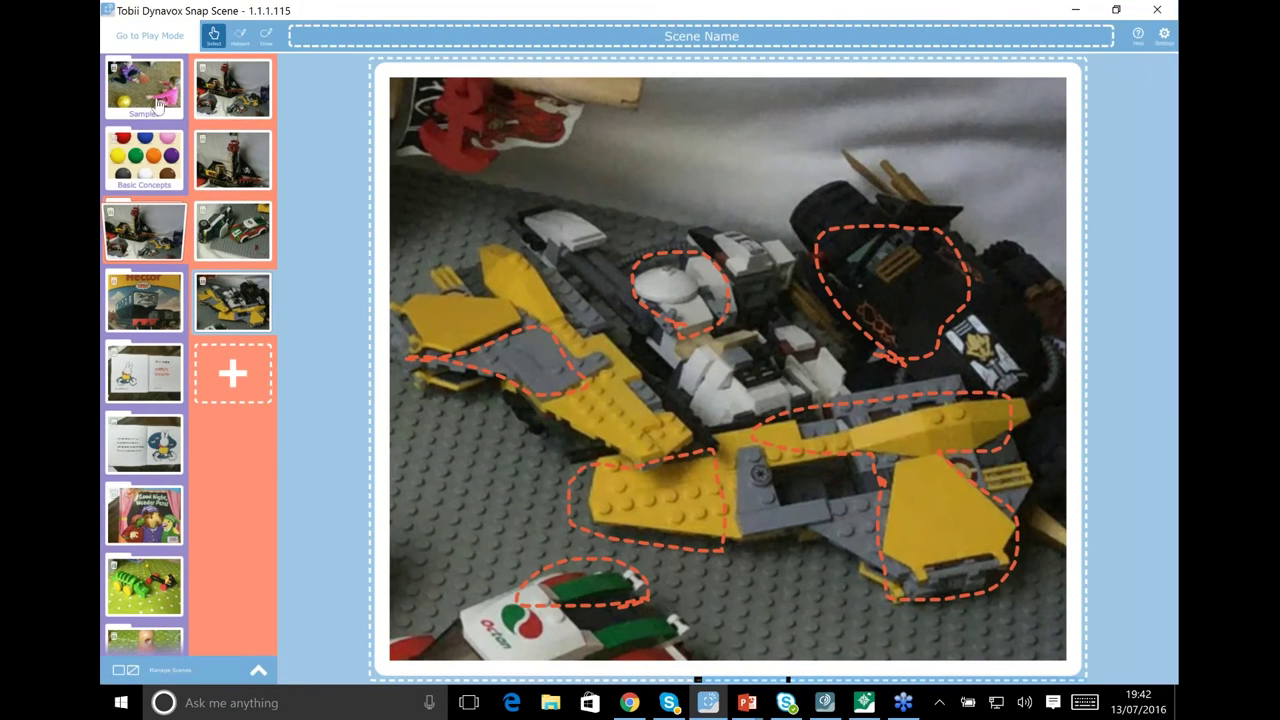
Pick the family photo from Pictures and zoom in, then abandon it for the main toy scene
left_click(233, 375)
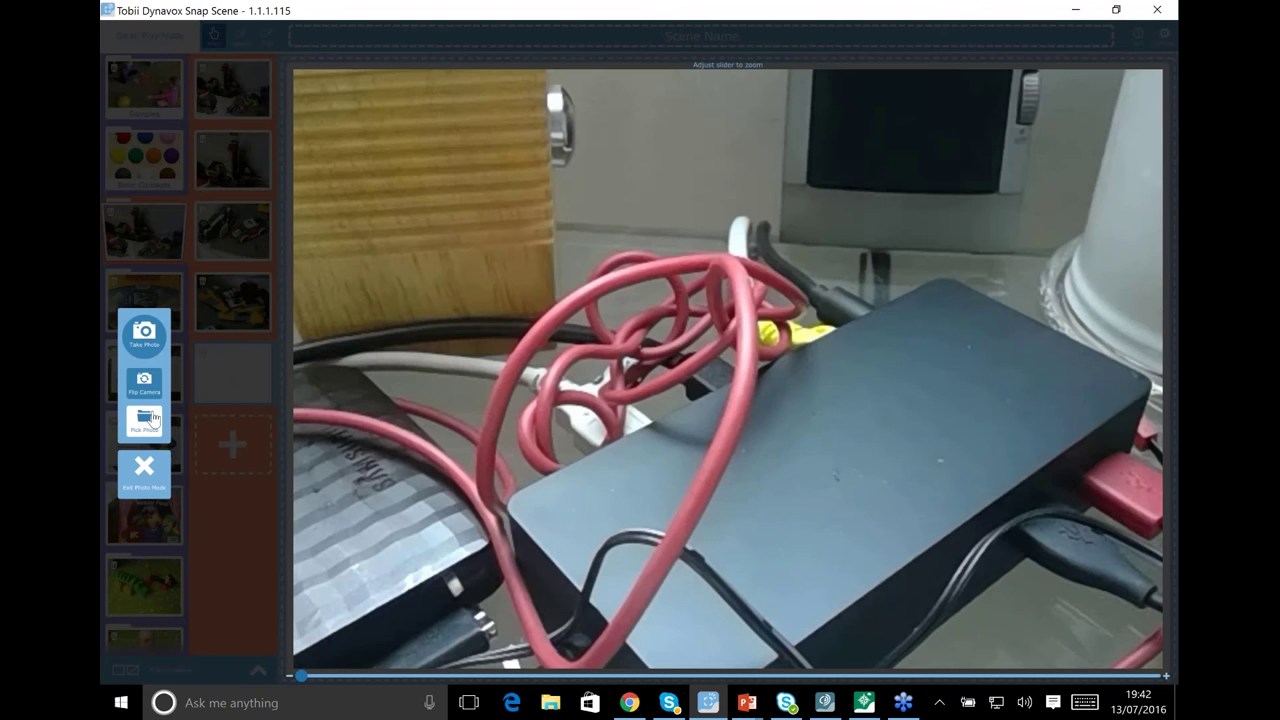
left_click(144, 420)
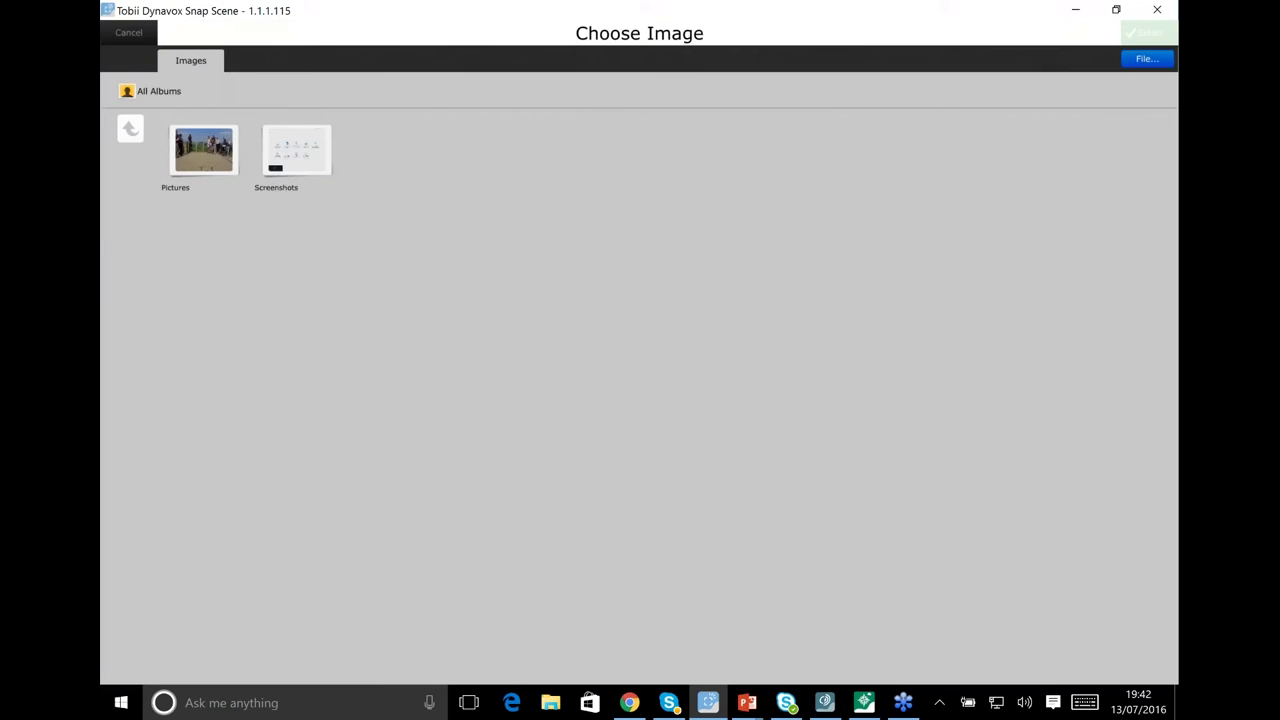
left_click(203, 150)
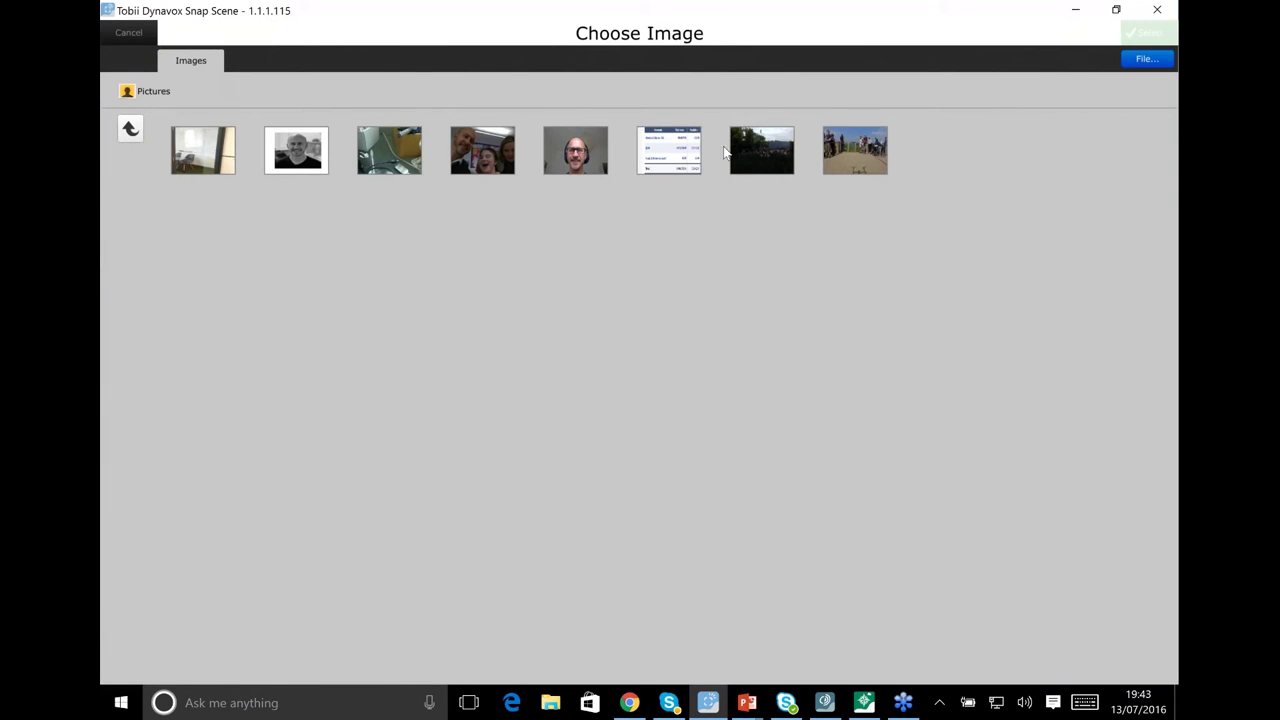
left_click(855, 166)
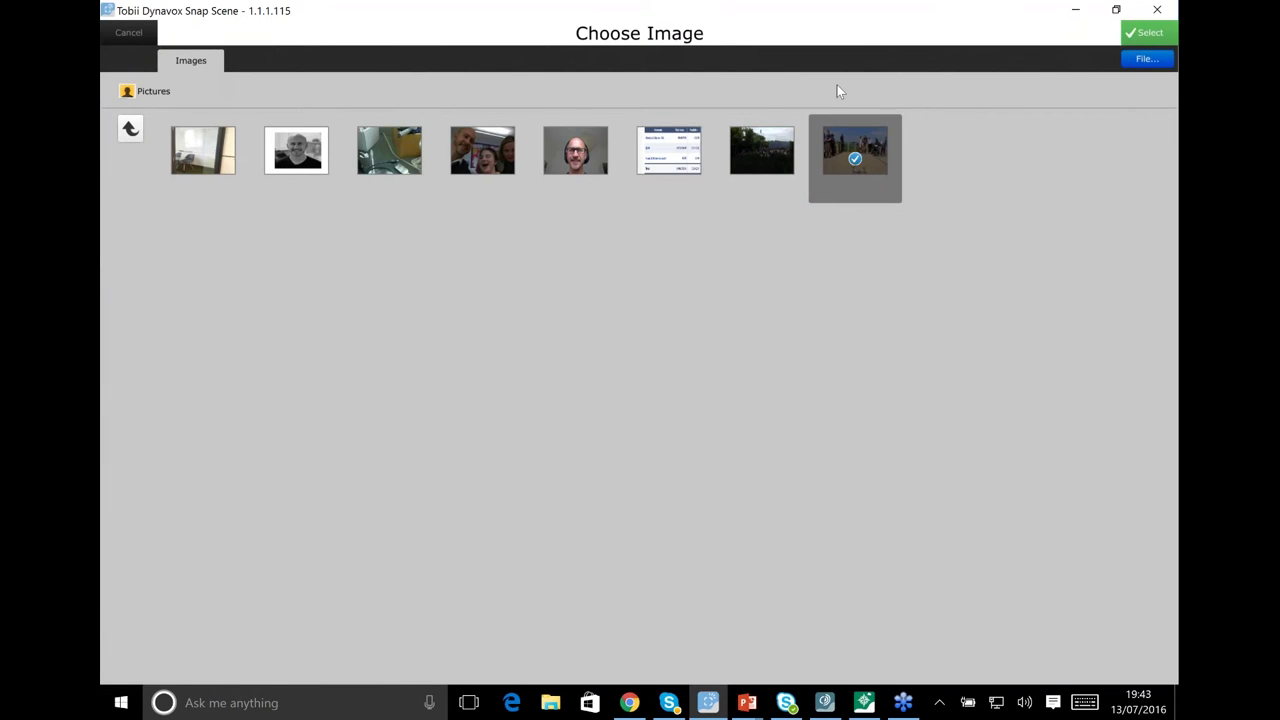
left_click(1128, 37)
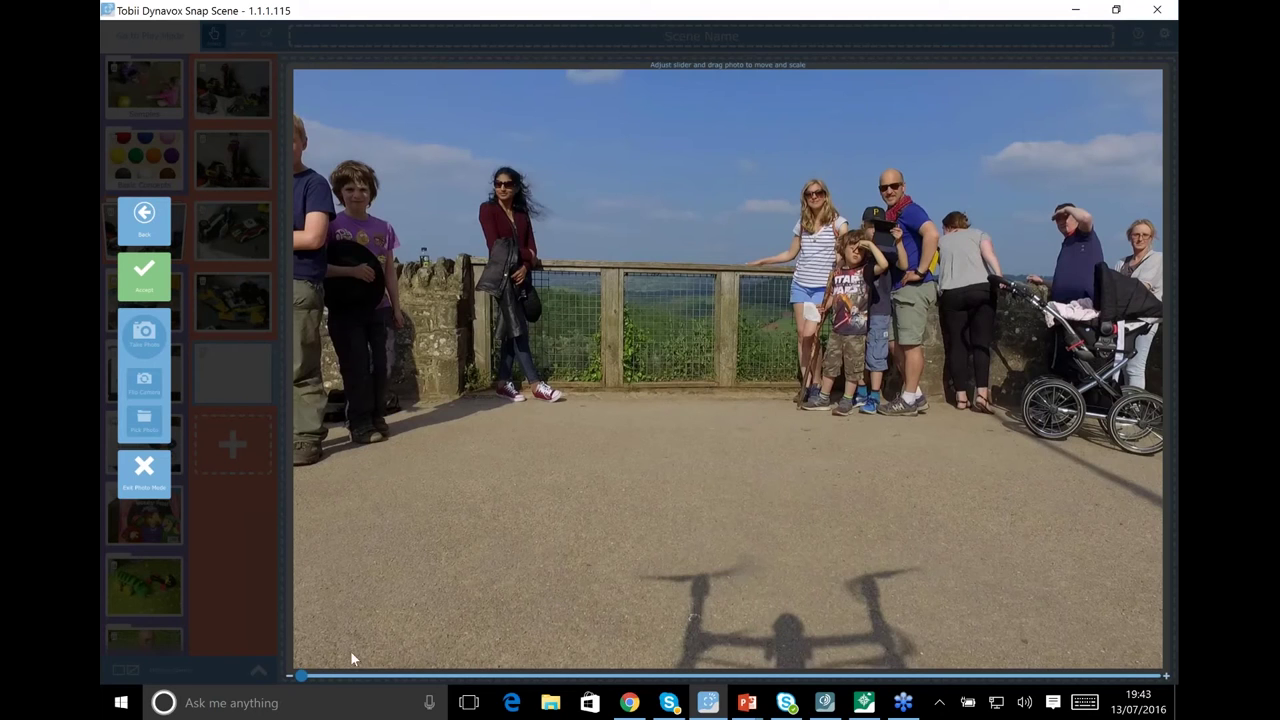
left_click_drag(311, 678, 636, 689)
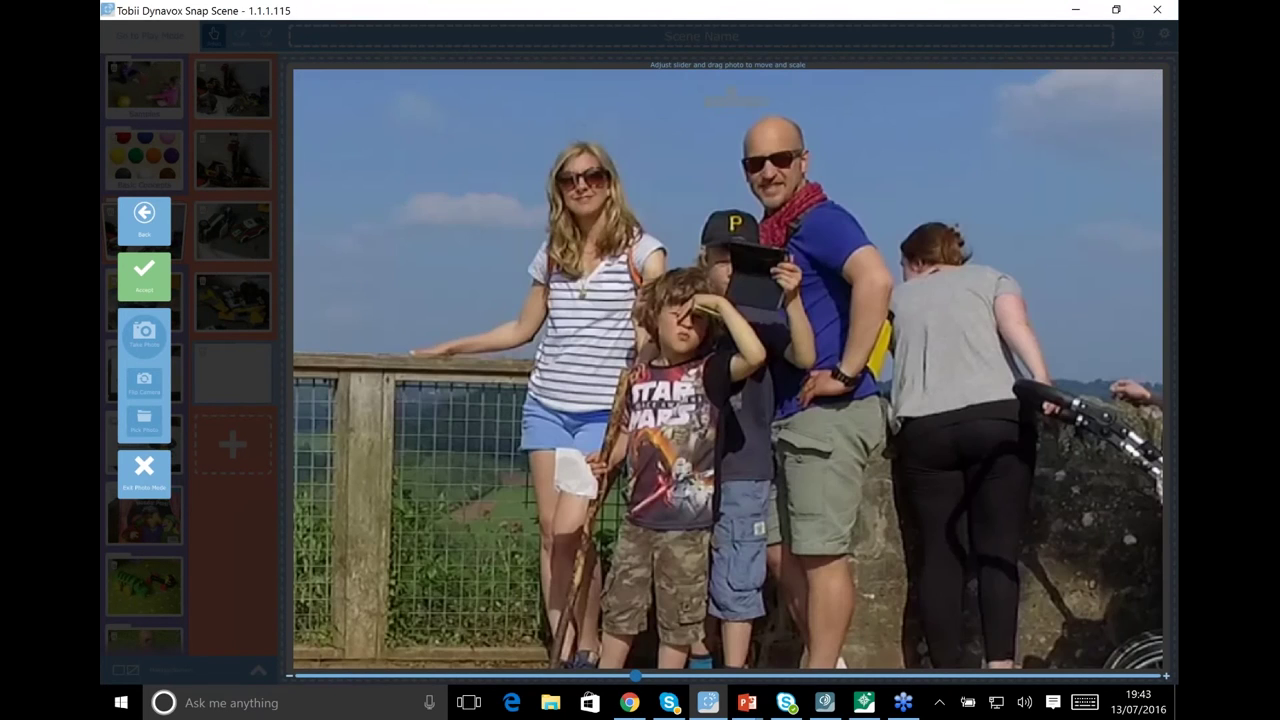
left_click_drag(636, 678, 20, 180)
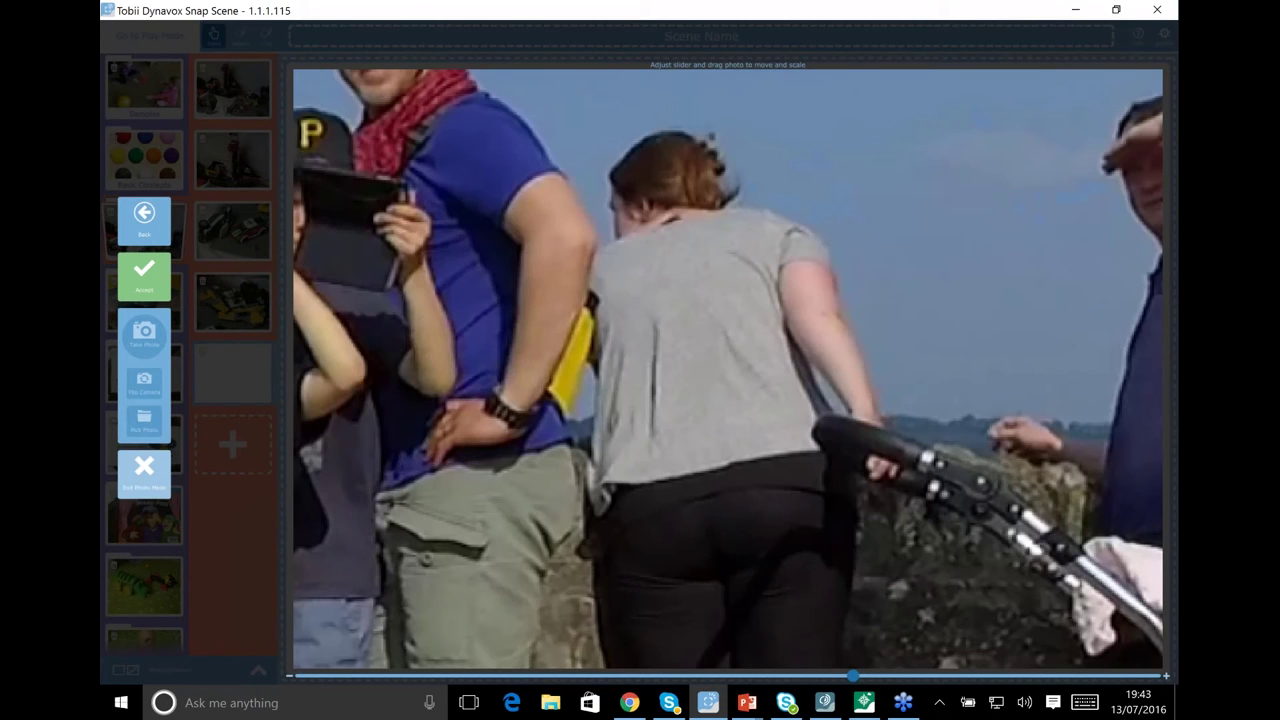
left_click(226, 110)
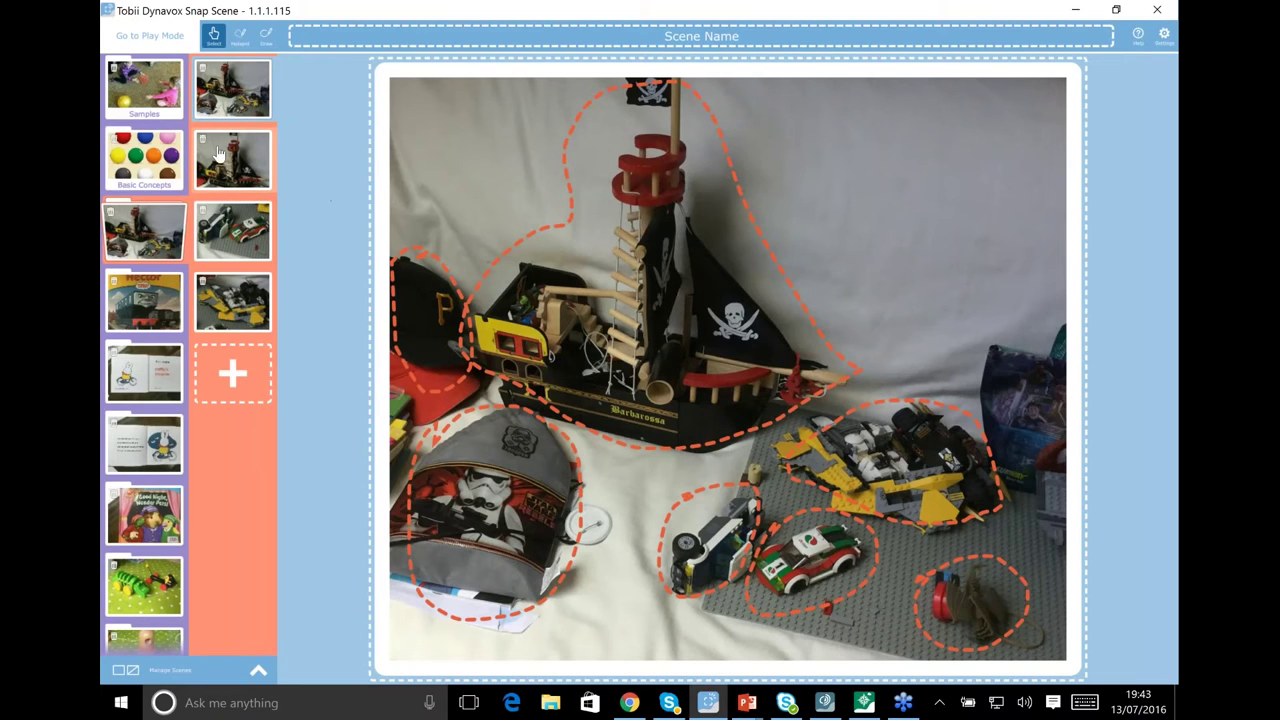
In Play Mode, test the pirate ship's Sail, ladder and bow hotspots
left_click(165, 36)
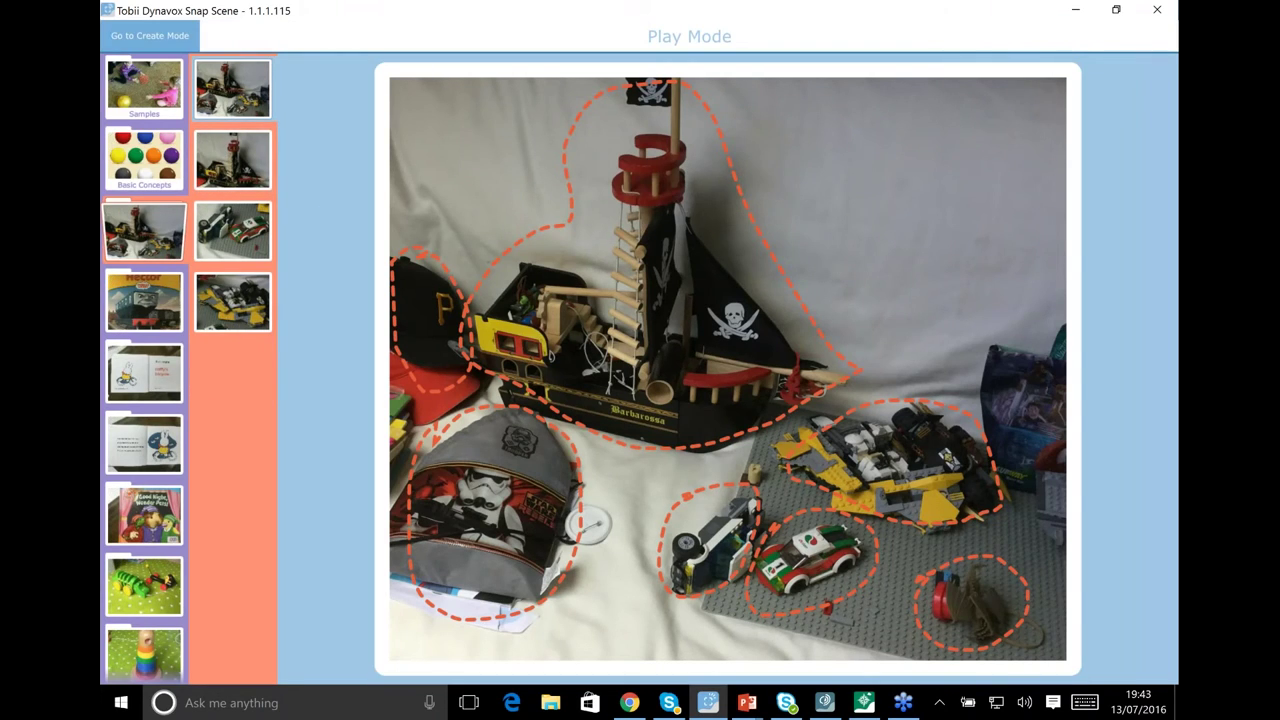
left_click(226, 160)
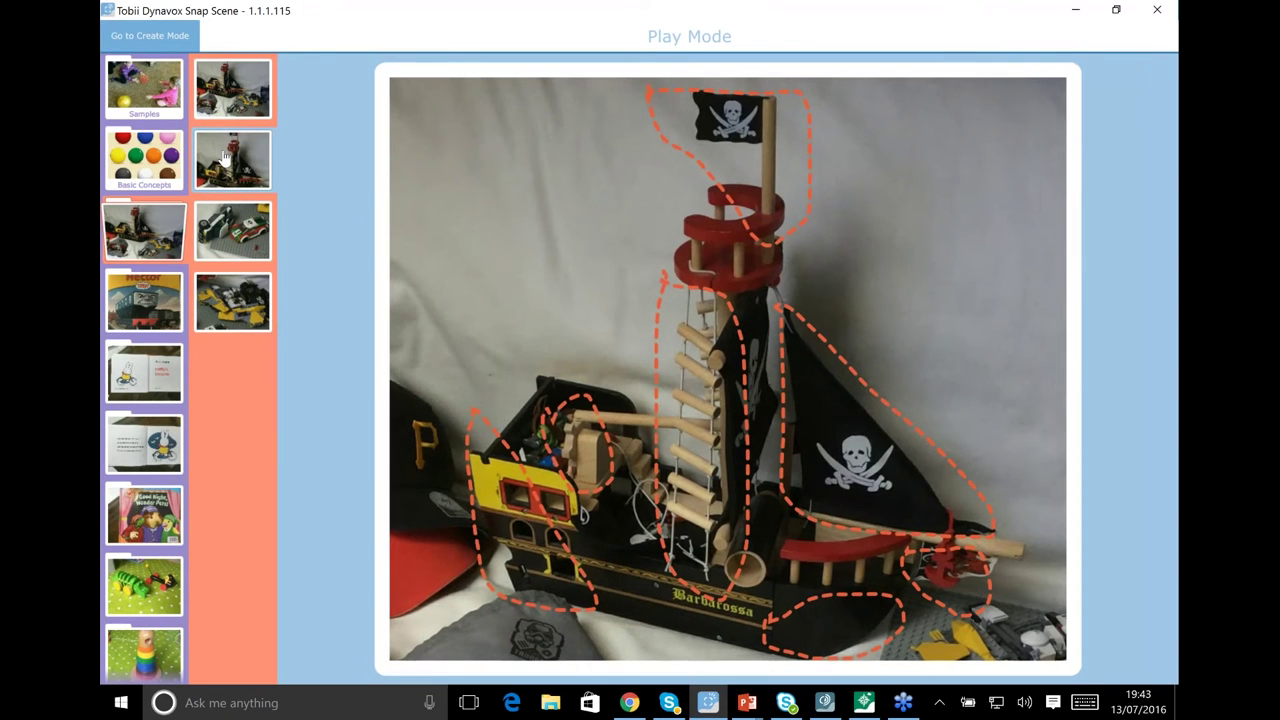
left_click(848, 422)
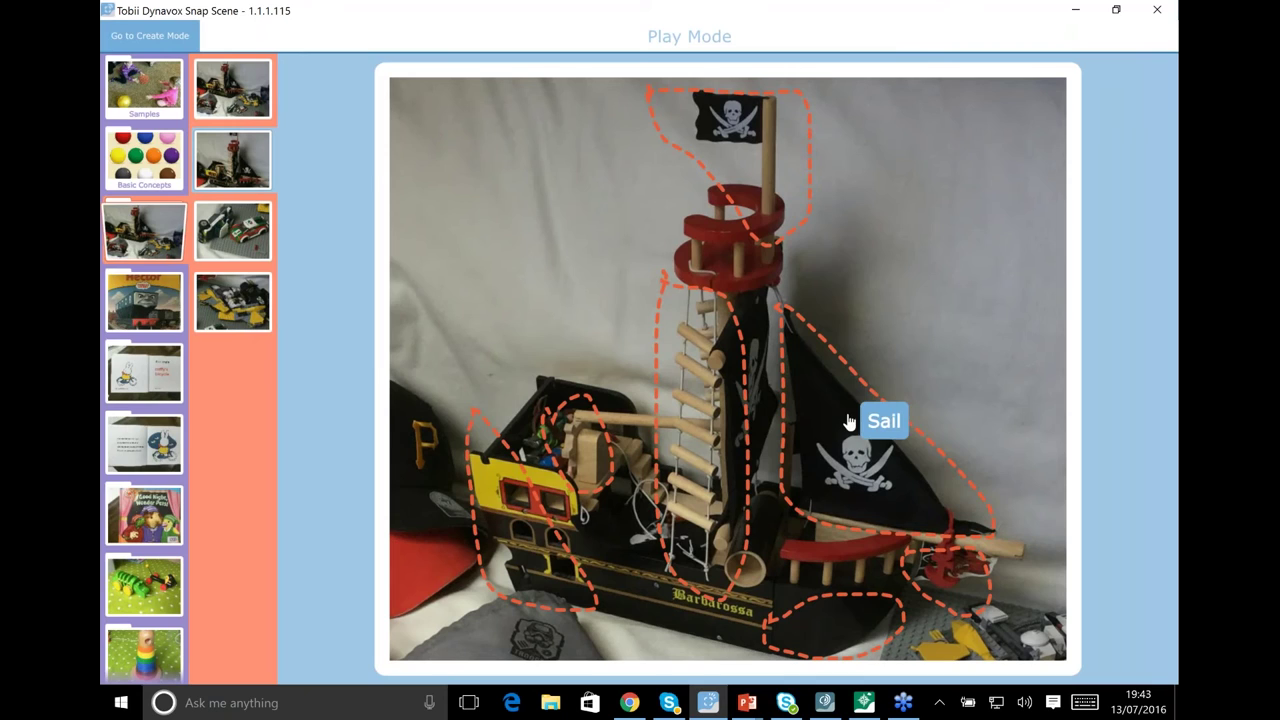
left_click(676, 505)
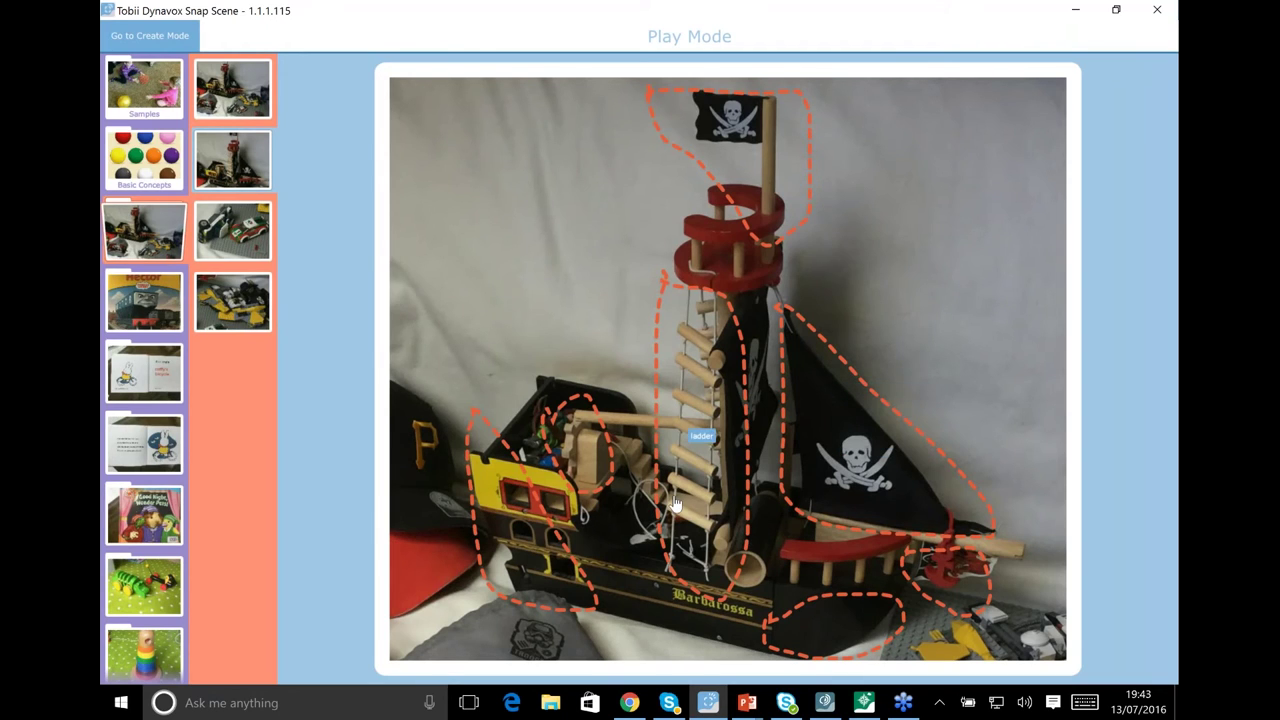
left_click(853, 638)
Test the race car wheel and Lego ship's yellow, green and grey hotspots, then open the crocodile scene
left_click(228, 228)
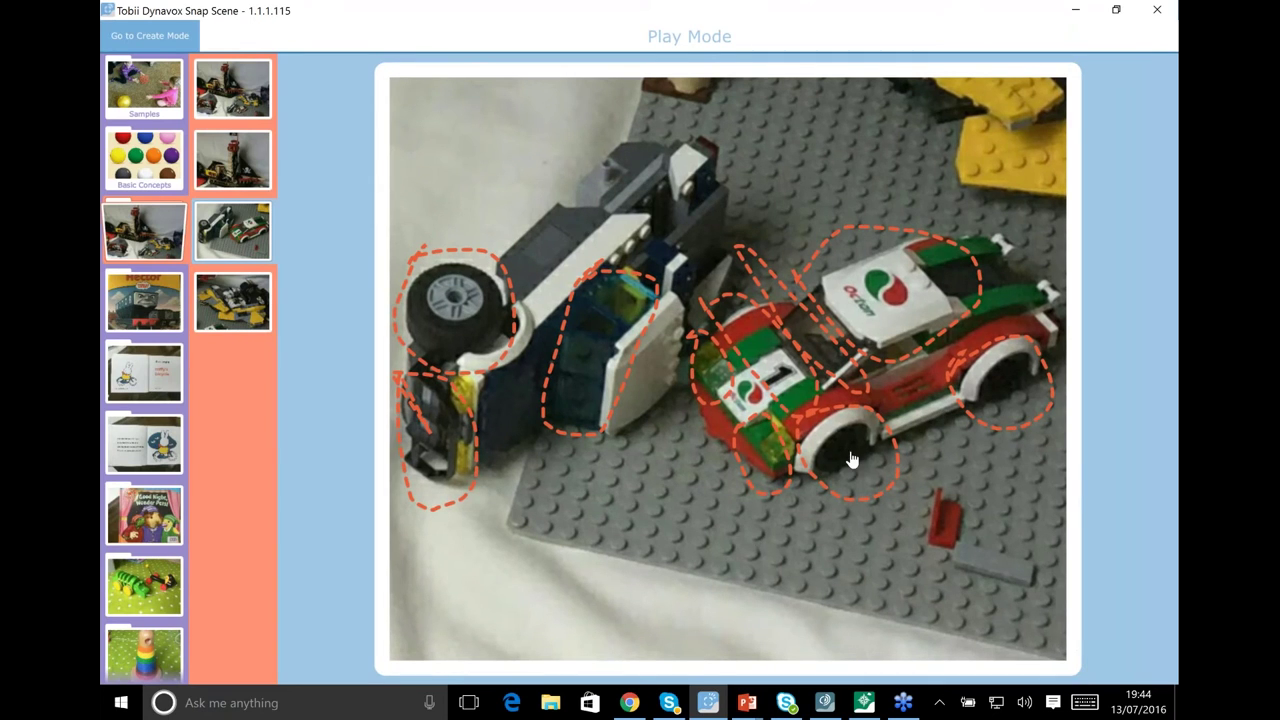
left_click(852, 460)
left_click(240, 307)
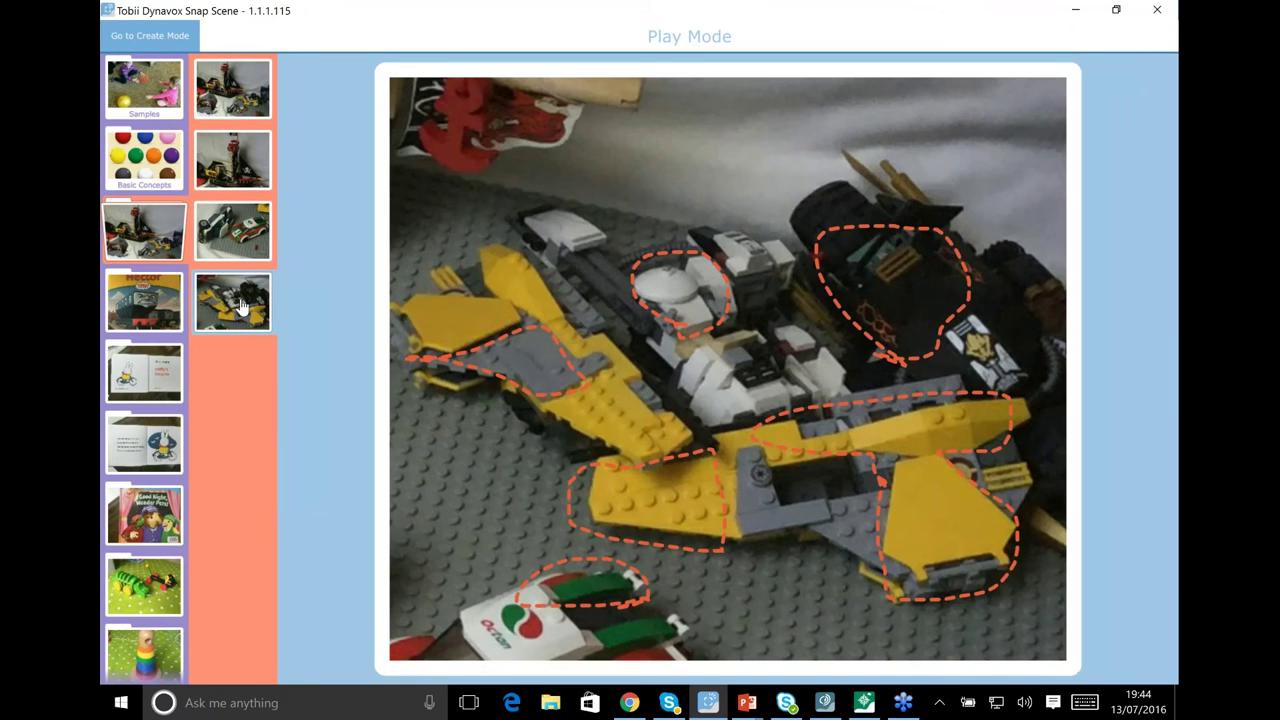
left_click(655, 530)
left_click(952, 530)
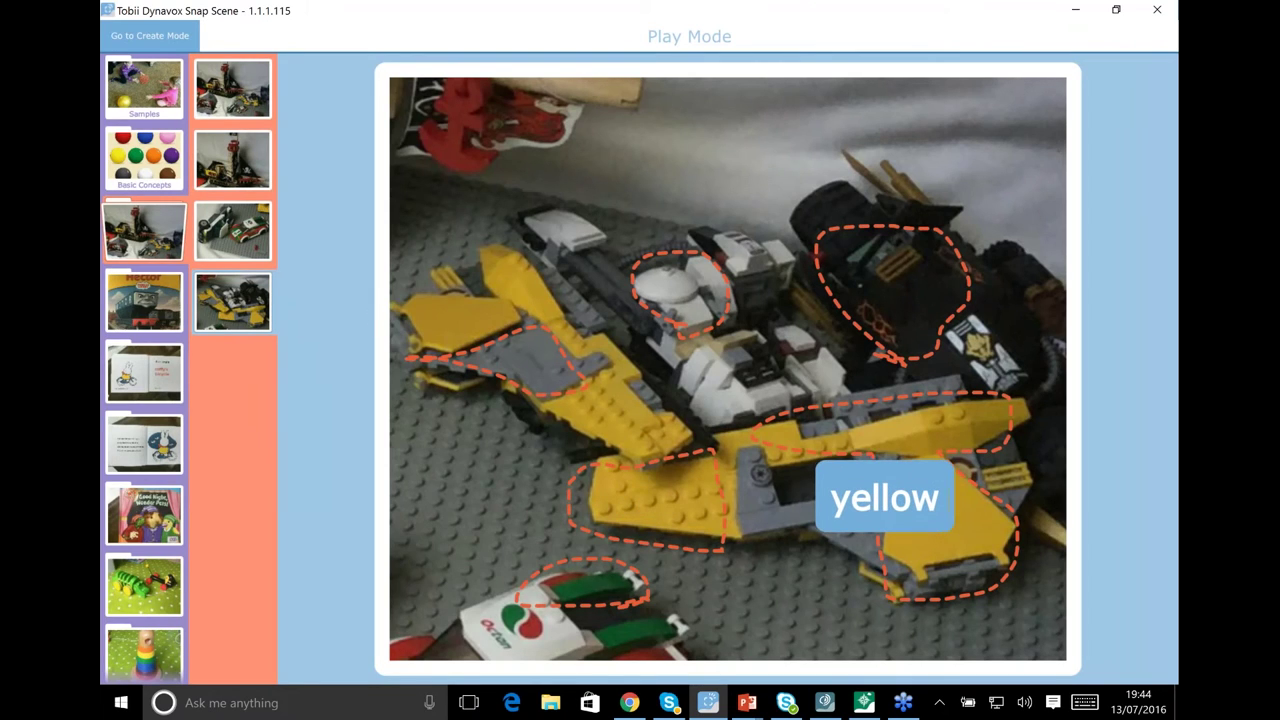
left_click(597, 578)
left_click(537, 371)
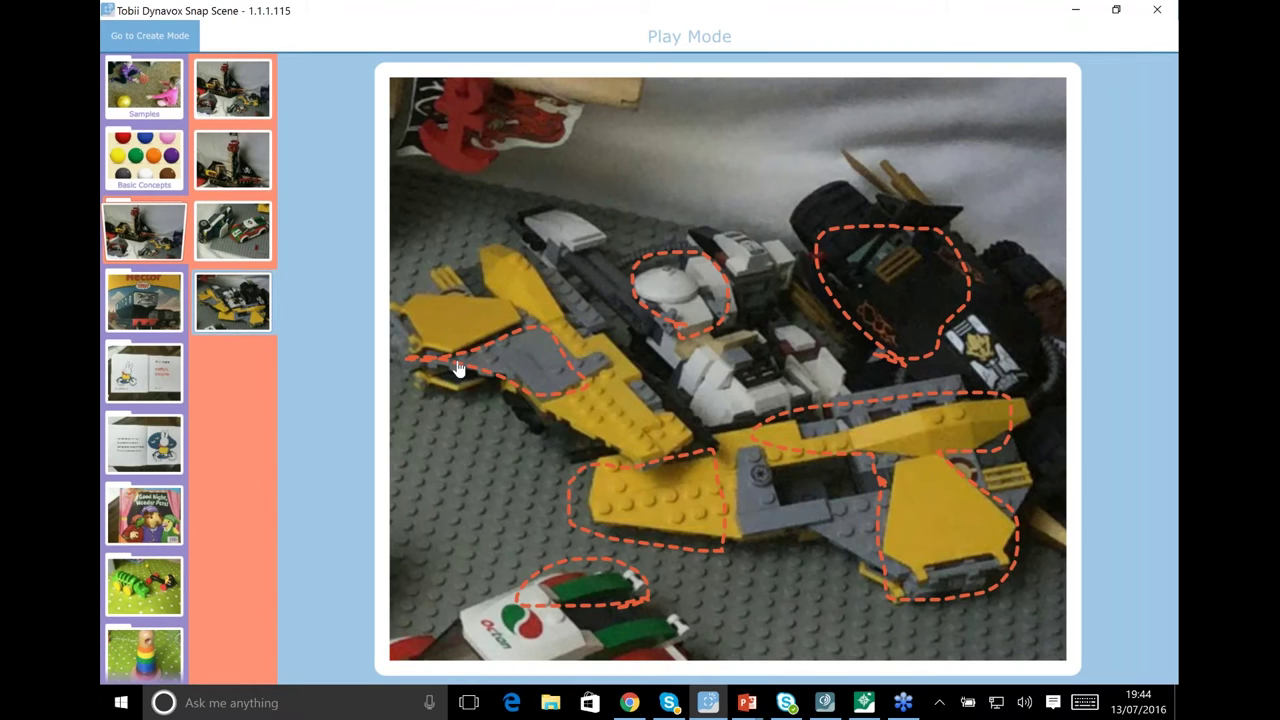
left_click(169, 598)
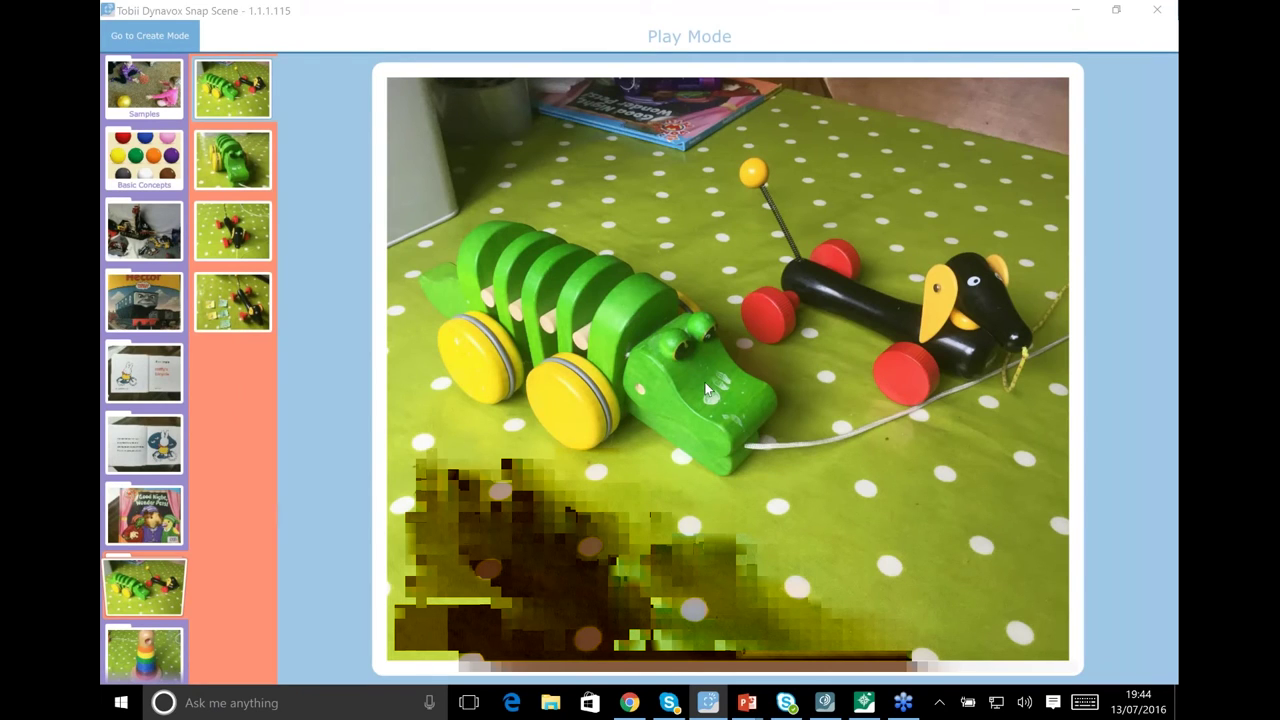
key("alt+Tab")
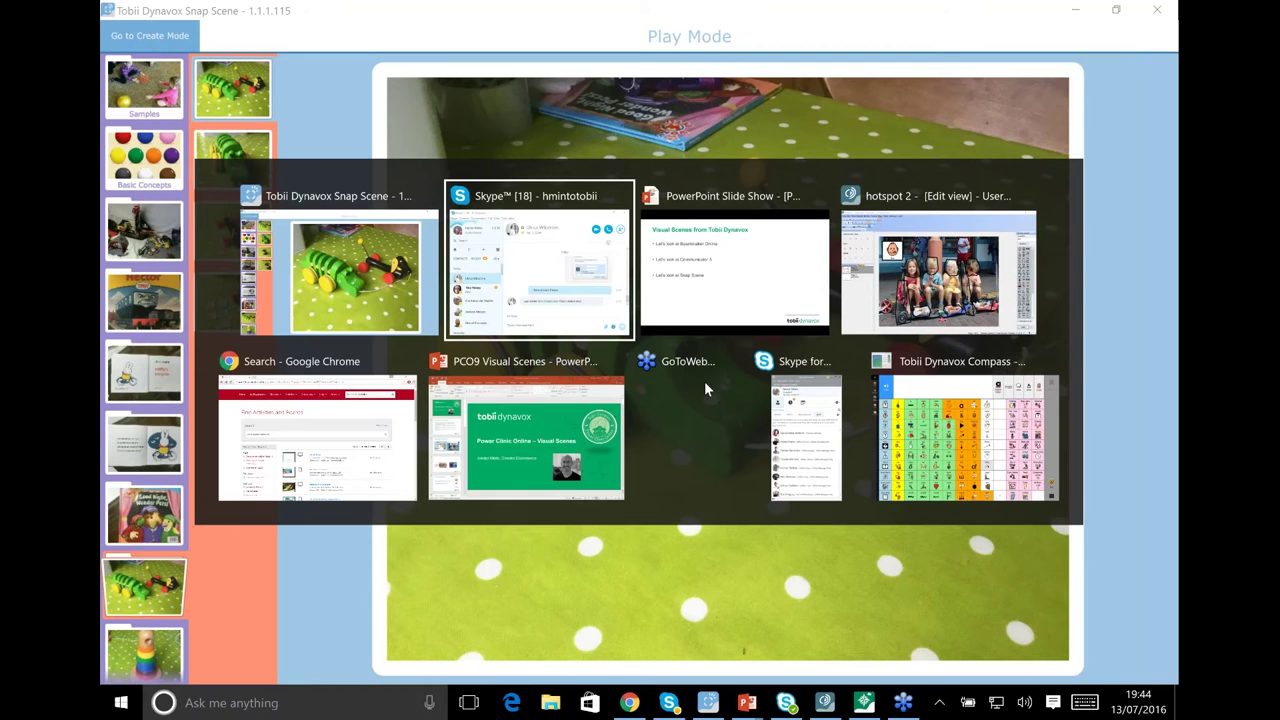
Return to the PowerPoint slide show, step forward one slide, then back to 'Drop in a paper symbol'
key("alt+Tab")
key("alt+Tab")
key("alt+Tab")
key("alt+Tab")
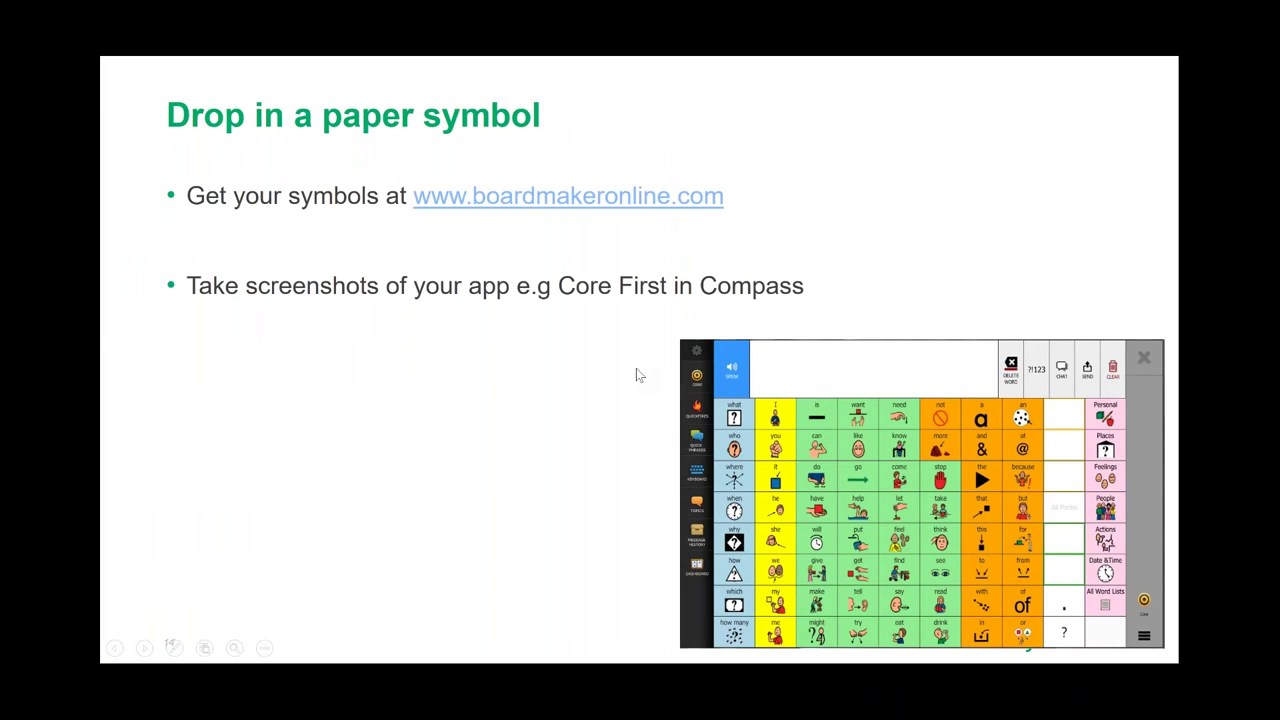
left_click(636, 369)
key("Left")
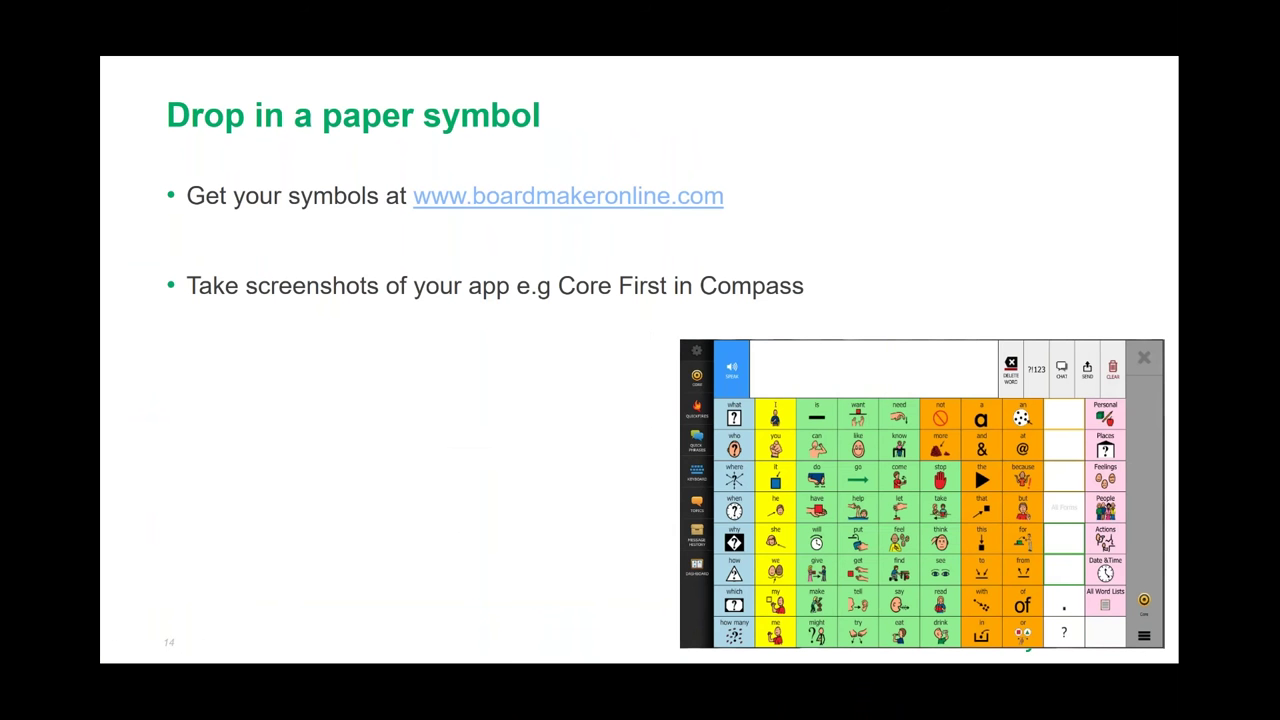
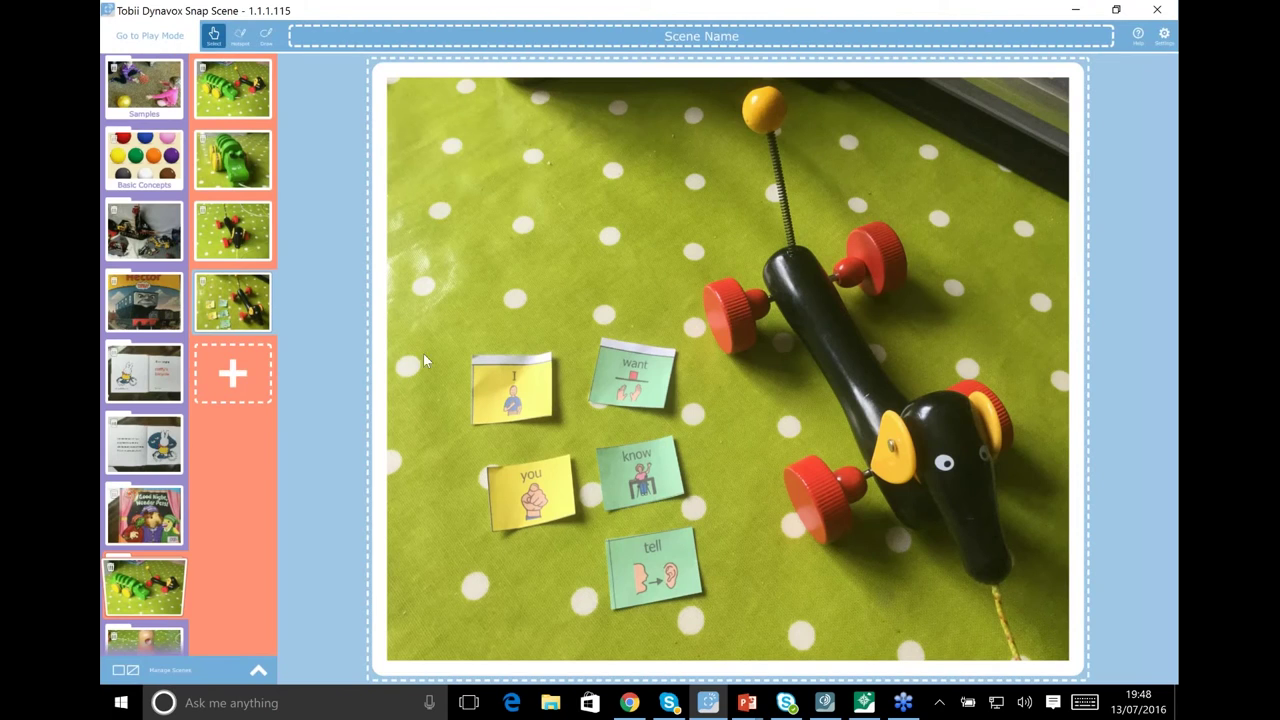
Outline a hotspot around the I card with its own recorded sound
left_click(240, 36)
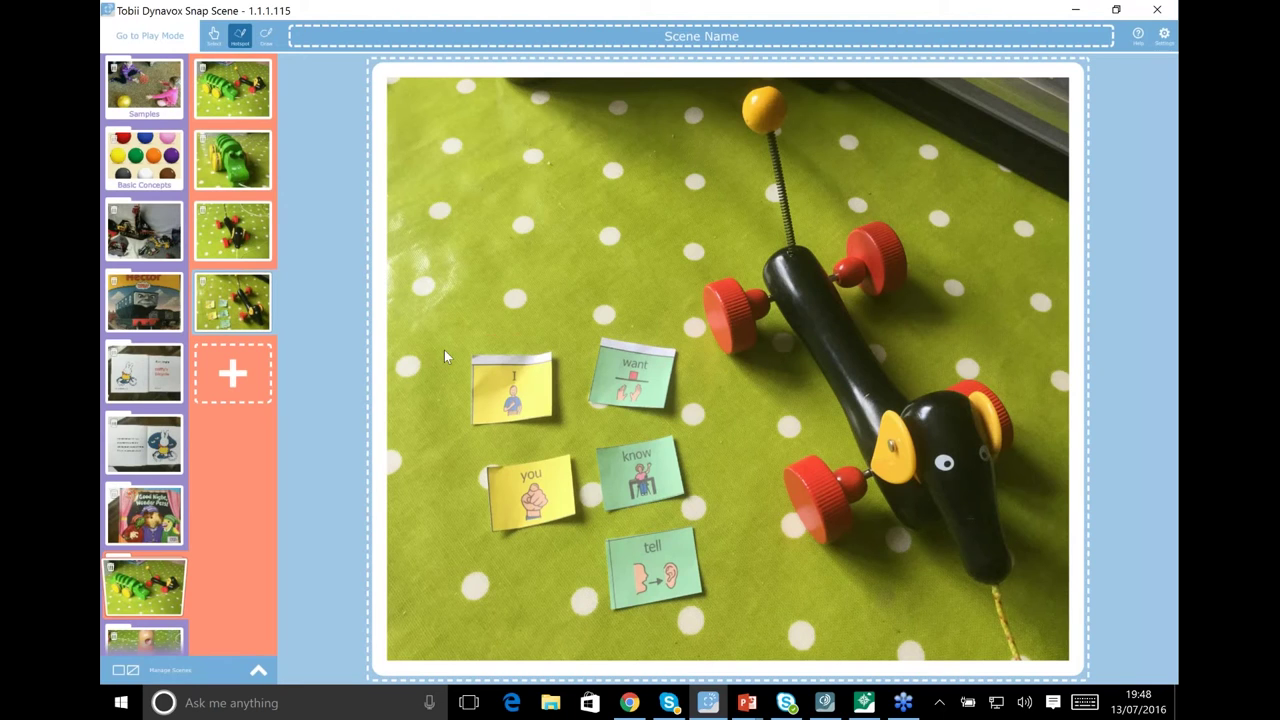
left_click_drag(450, 360, 463, 342)
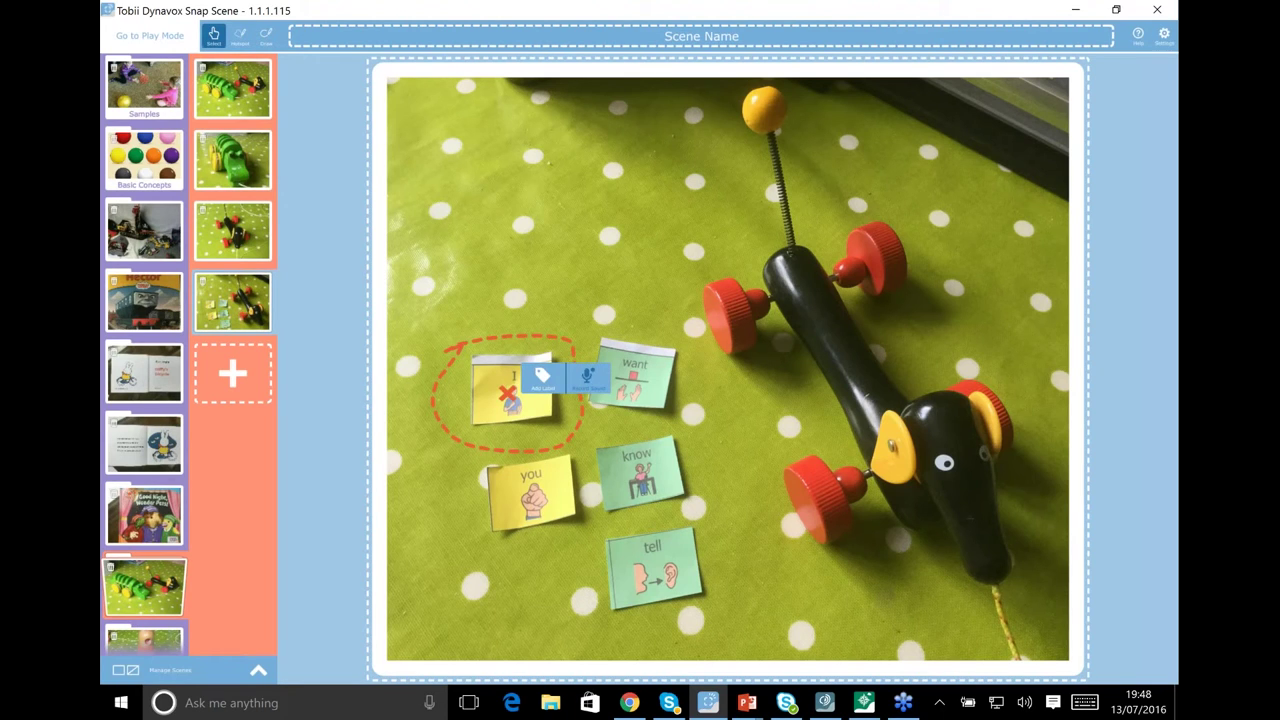
left_click(580, 378)
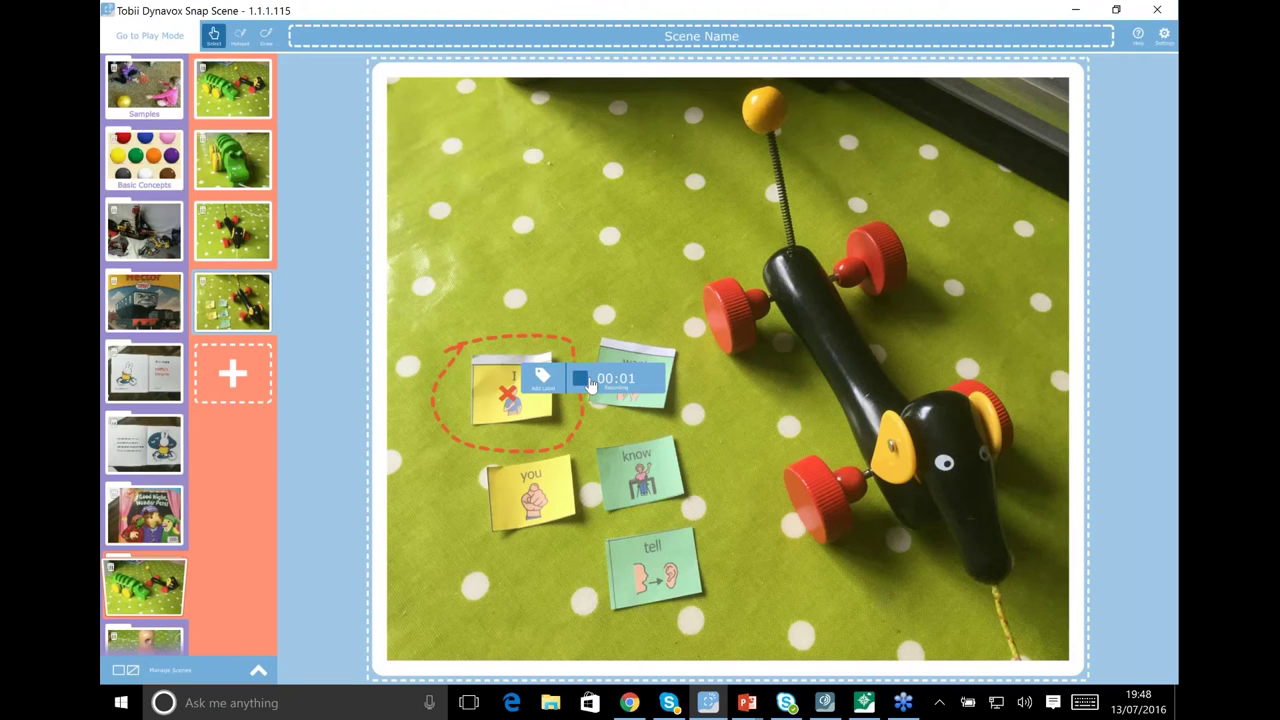
left_click(548, 382)
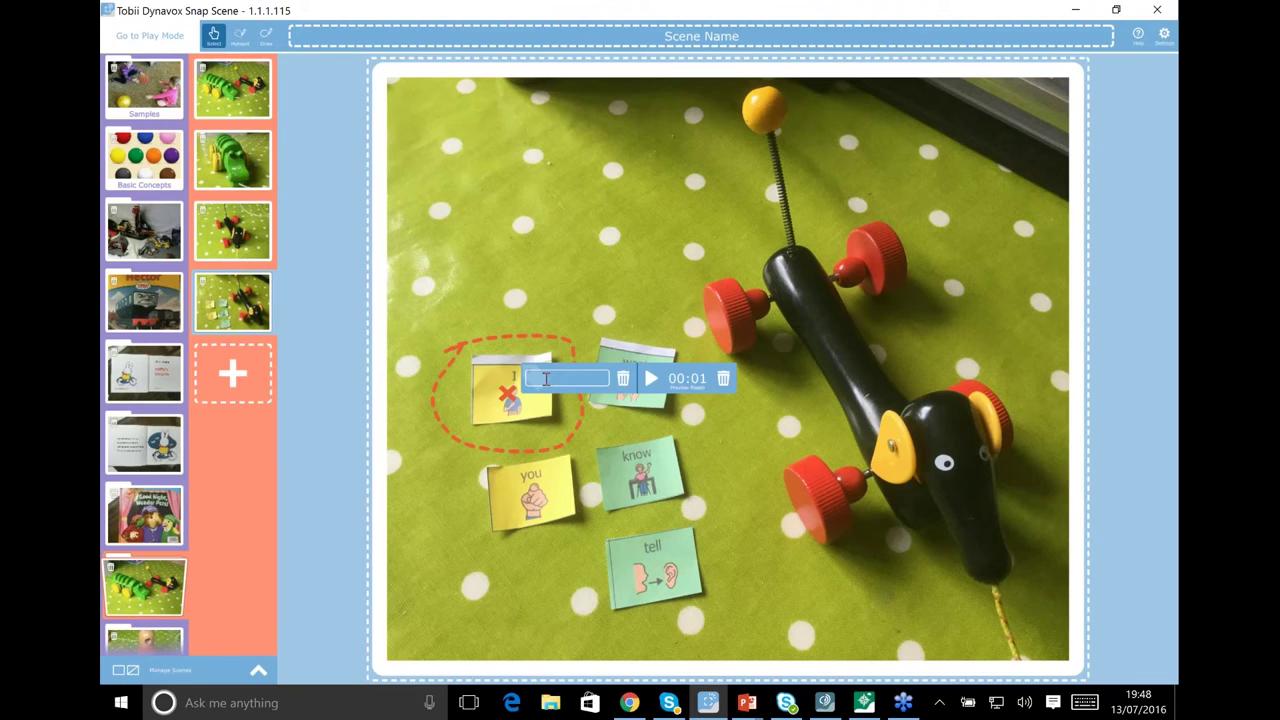
left_click(579, 317)
Outline a hotspot around the want card, record a 2-second sound, and label it 'want'
left_click(240, 36)
mouse_move(592, 425)
left_mouse_down()
mouse_move(667, 431)
mouse_move(584, 321)
left_mouse_up()
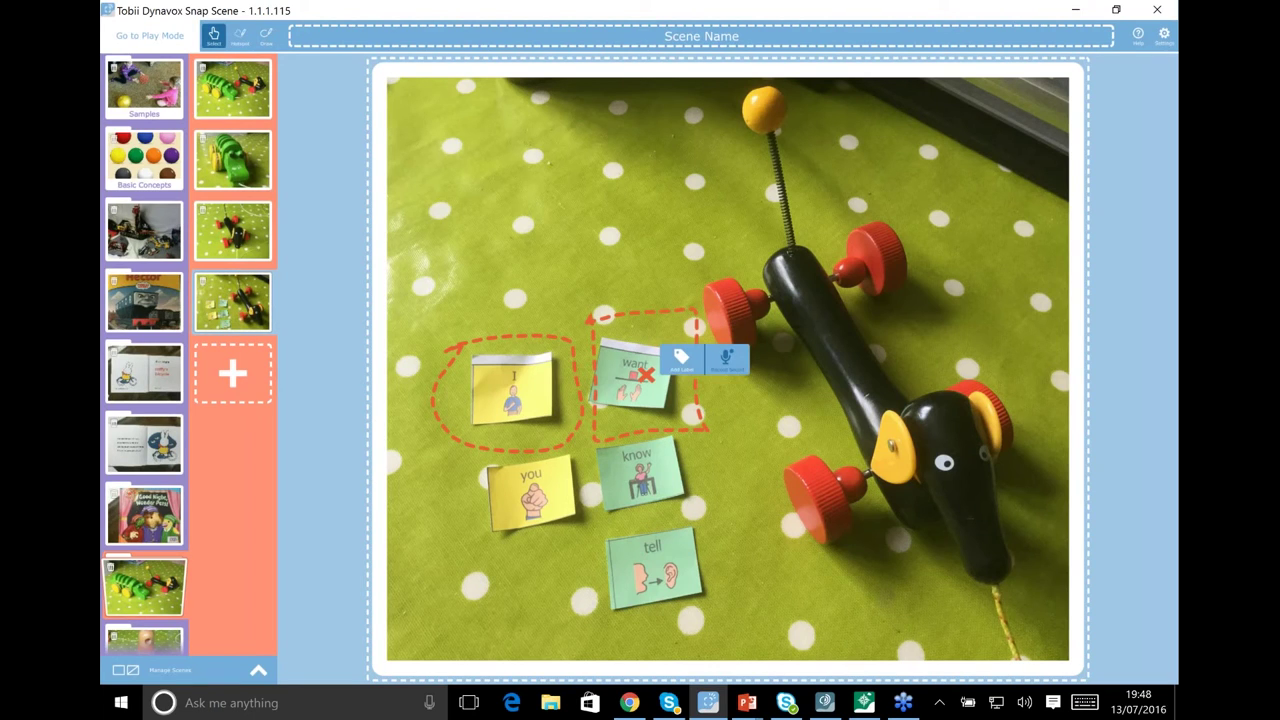
left_click(726, 360)
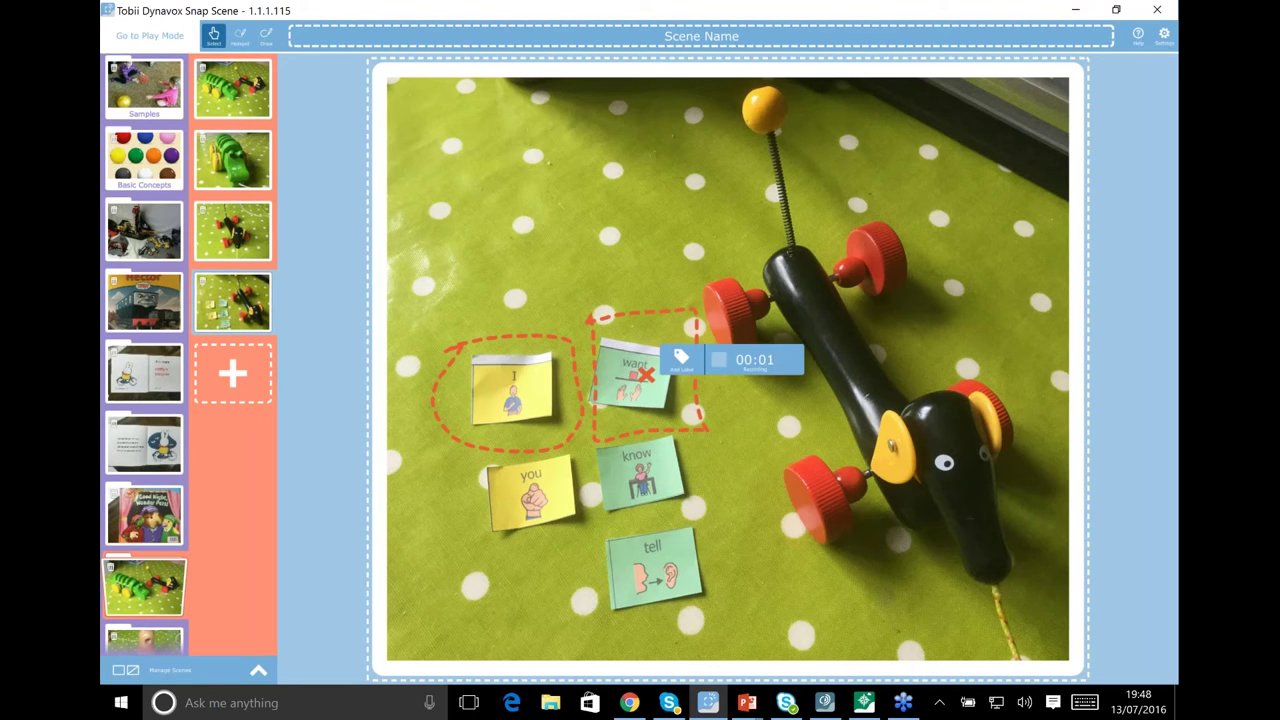
left_click(719, 360)
left_click(688, 358)
type("want")
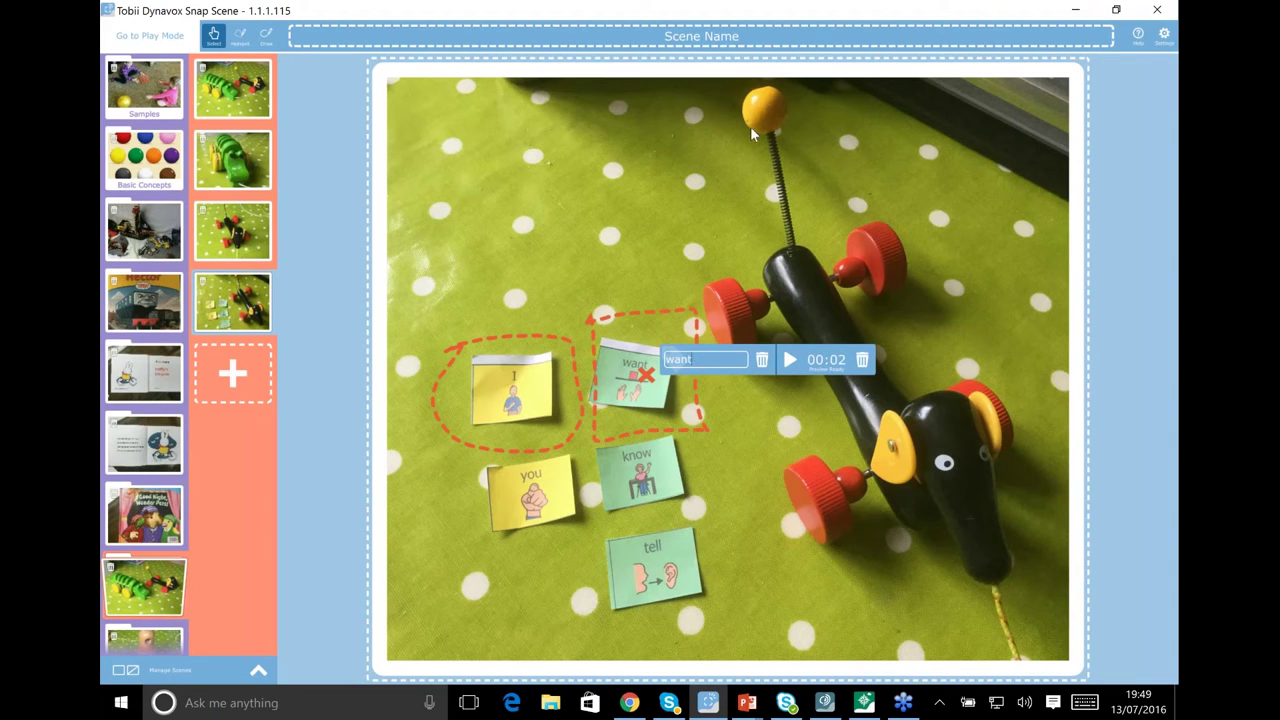
left_click_drag(322, 8, 537, 7)
left_click(240, 36)
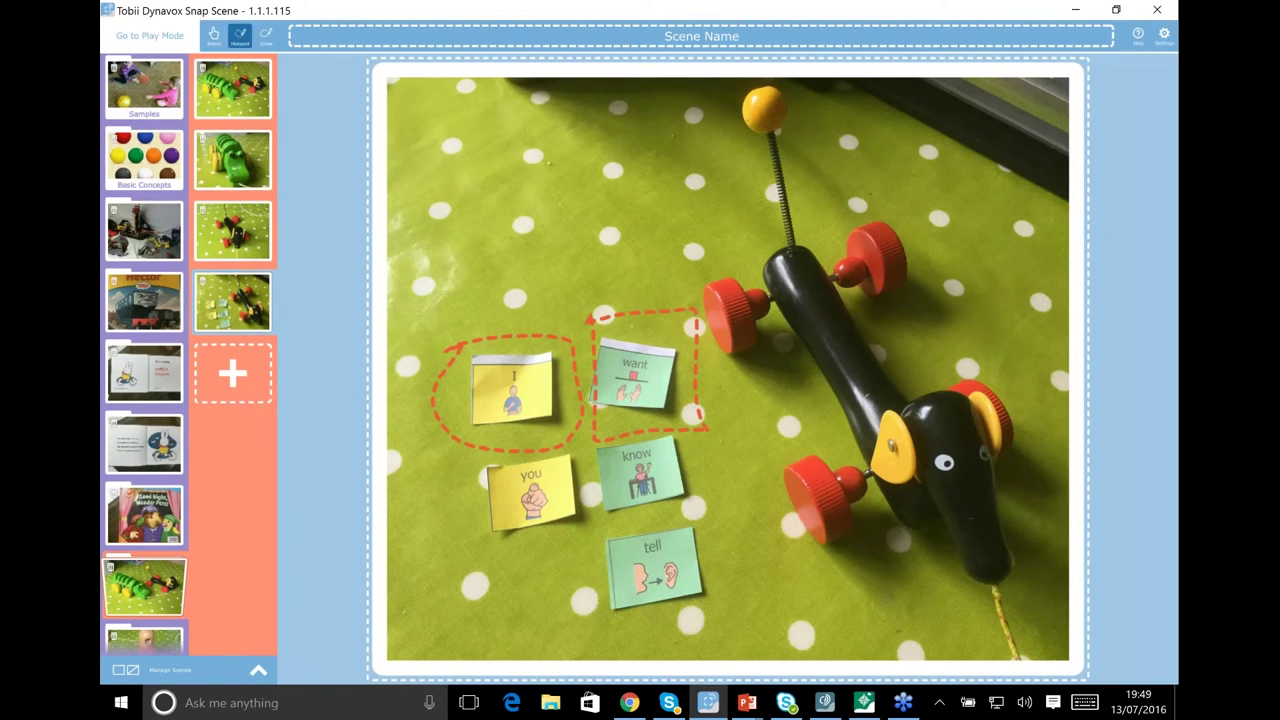
Add a hotspot on the toy's spring stick with a 3-second sound labelled 'tail', then enter Play Mode
mouse_move(715, 98)
left_mouse_down()
mouse_move(796, 290)
mouse_move(810, 163)
left_mouse_up()
left_click_drag(754, 100, 710, 111)
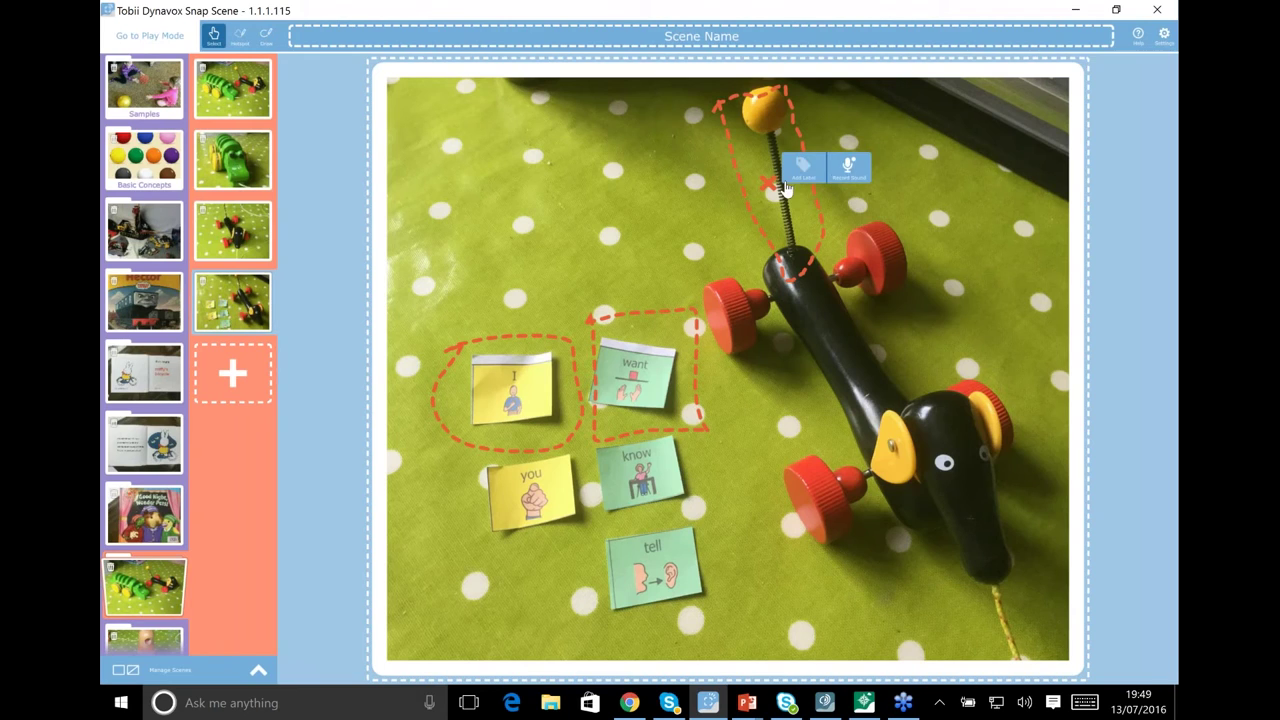
left_click(852, 170)
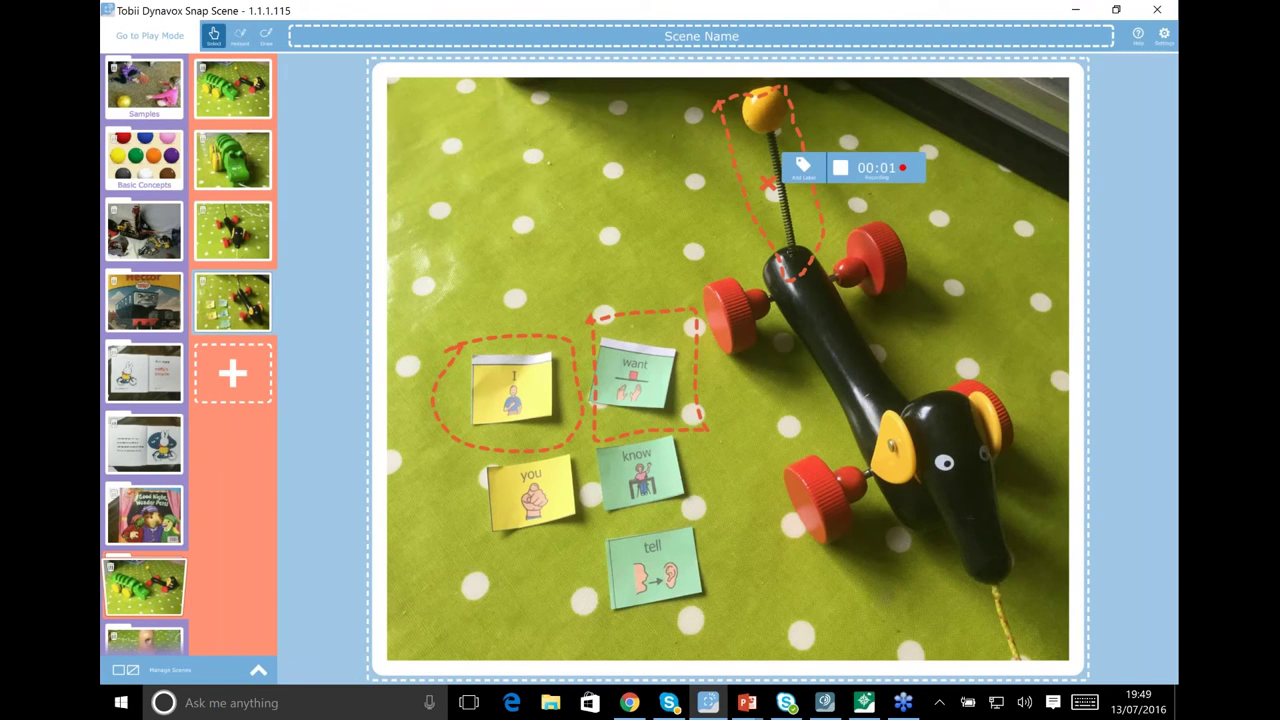
left_click(838, 172)
left_click(803, 167)
type("tail")
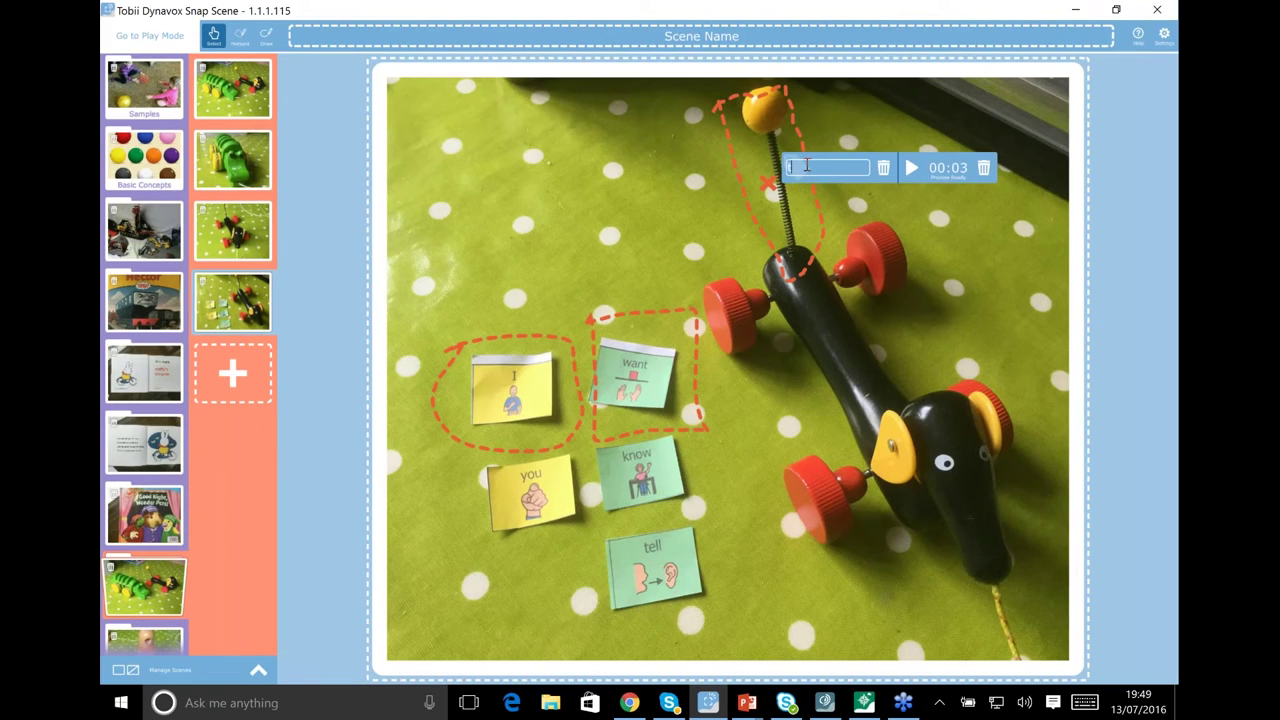
left_click(525, 196)
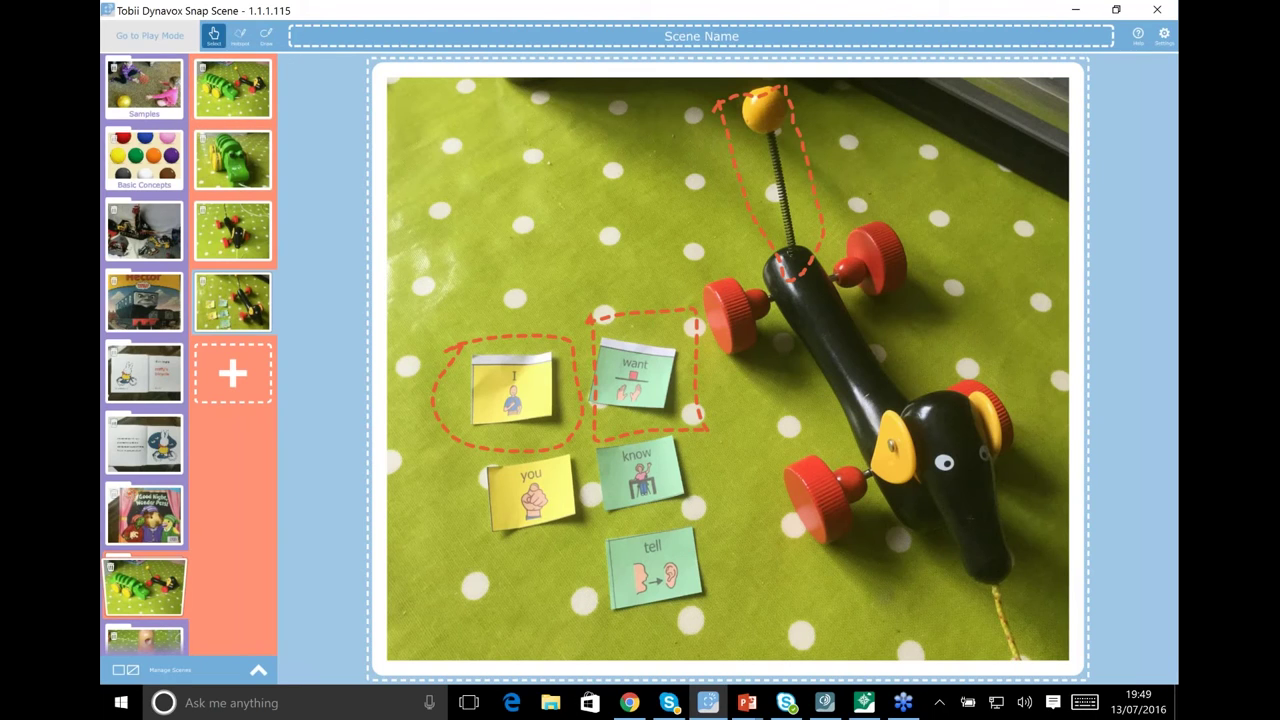
left_click(150, 35)
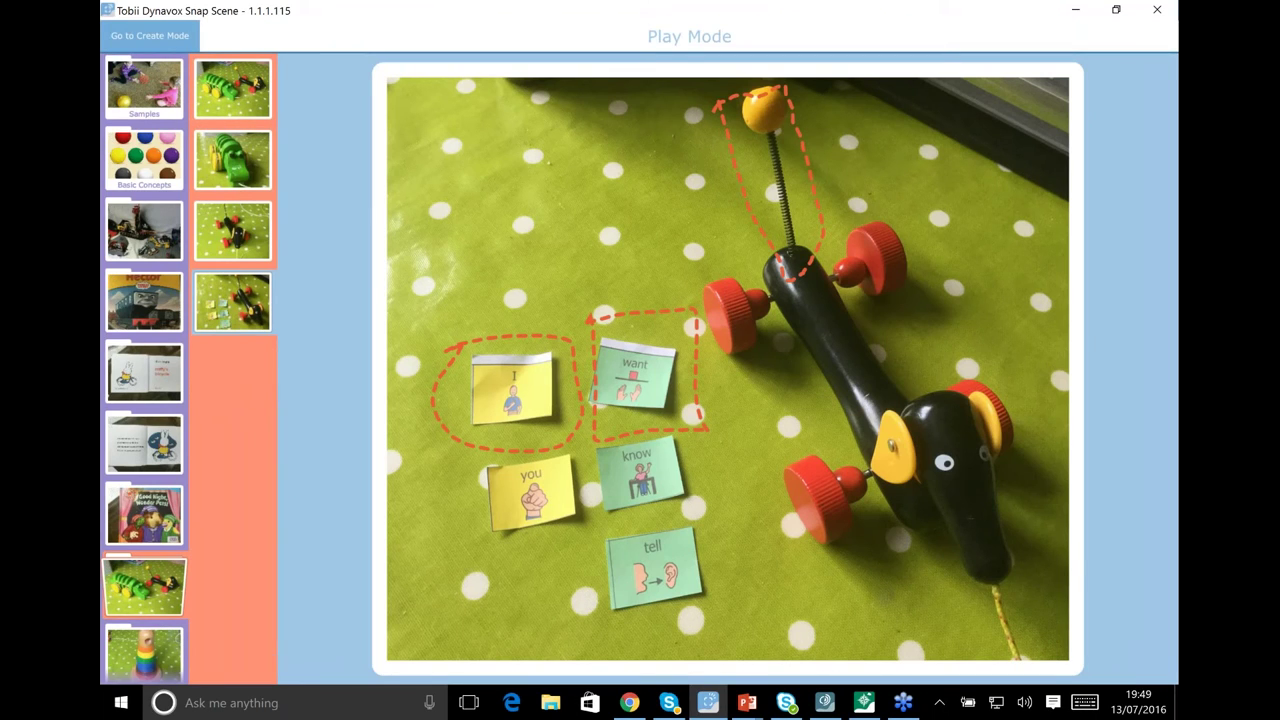
left_click(541, 399)
left_click(638, 378)
left_click(765, 148)
Use Alt+Tab to bring the Tobii Dynavox Compass window to the front
key("alt+Tab")
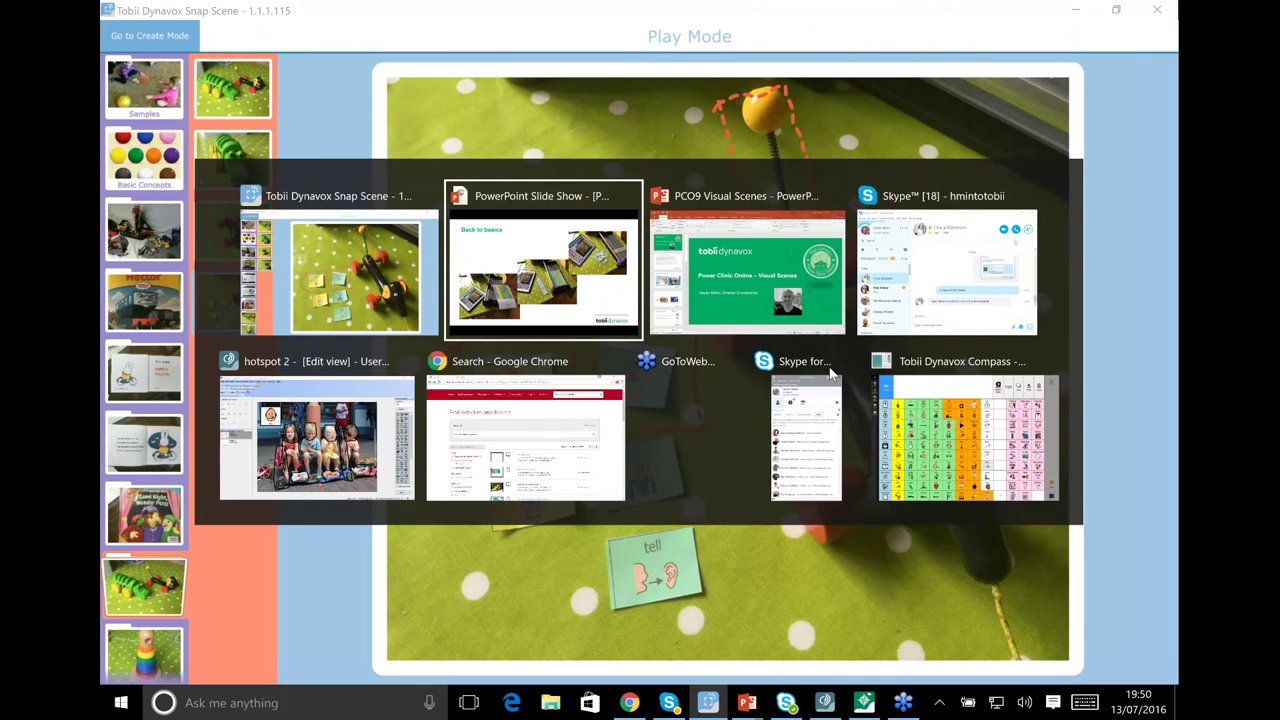
key("alt+Tab")
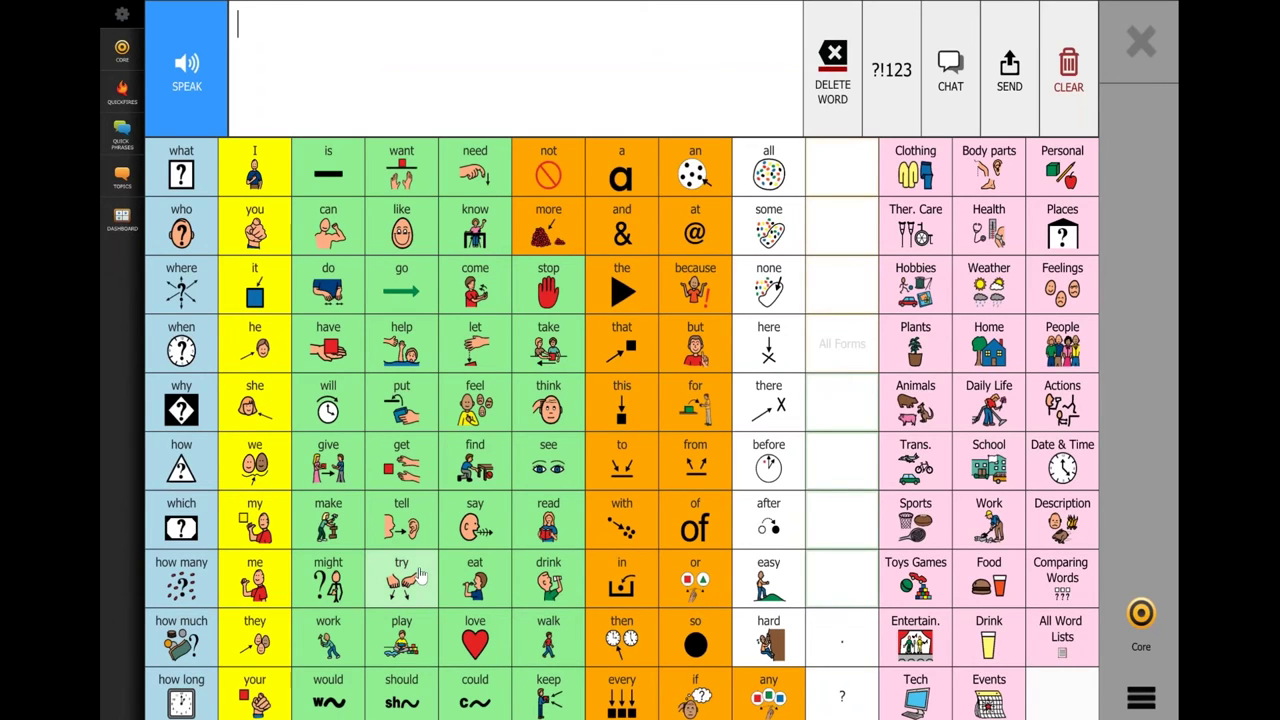
Switch the Compass core board to the 4x6 layout under Settings > Levels and apply it
left_click(117, 15)
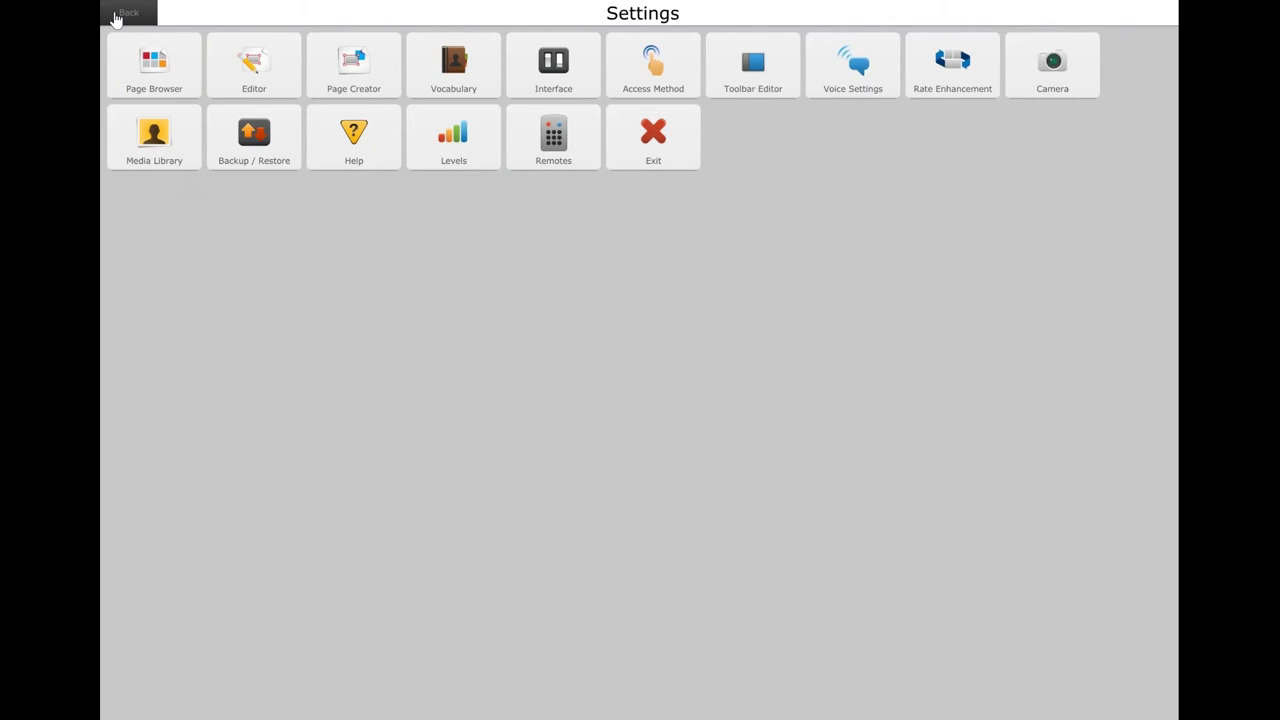
left_click(459, 146)
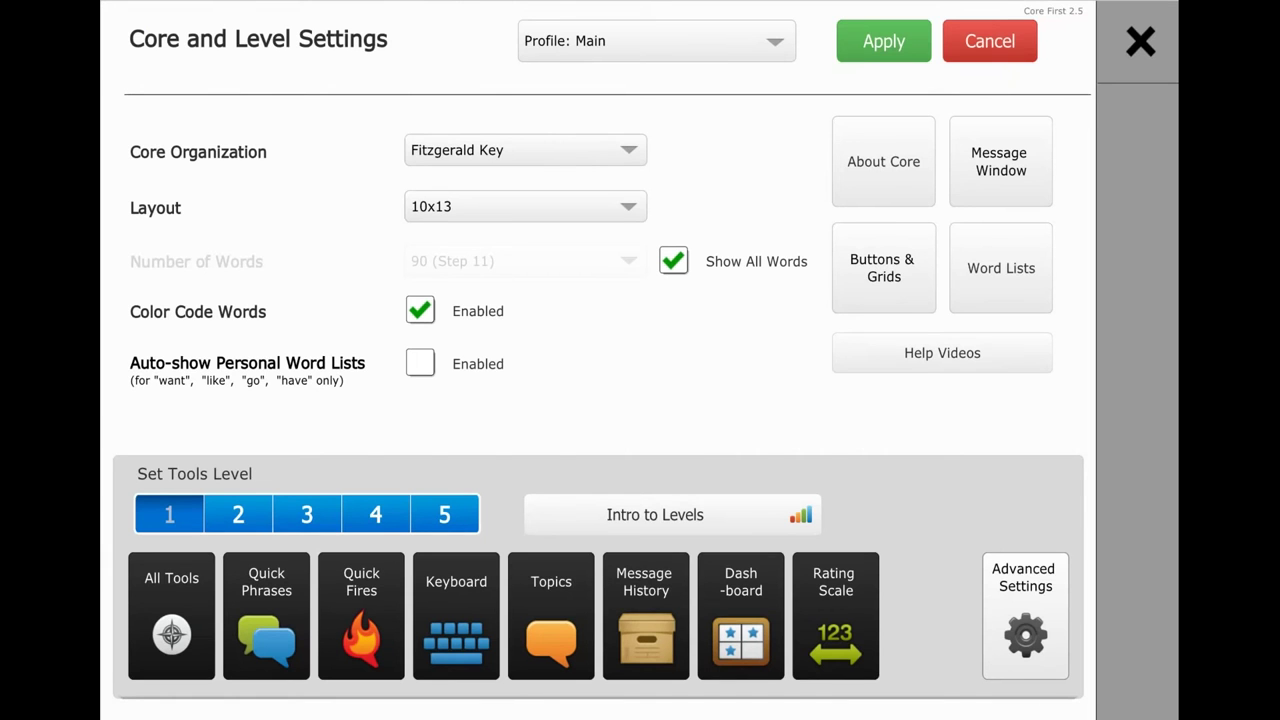
left_click(580, 210)
left_click(490, 267)
left_click(876, 59)
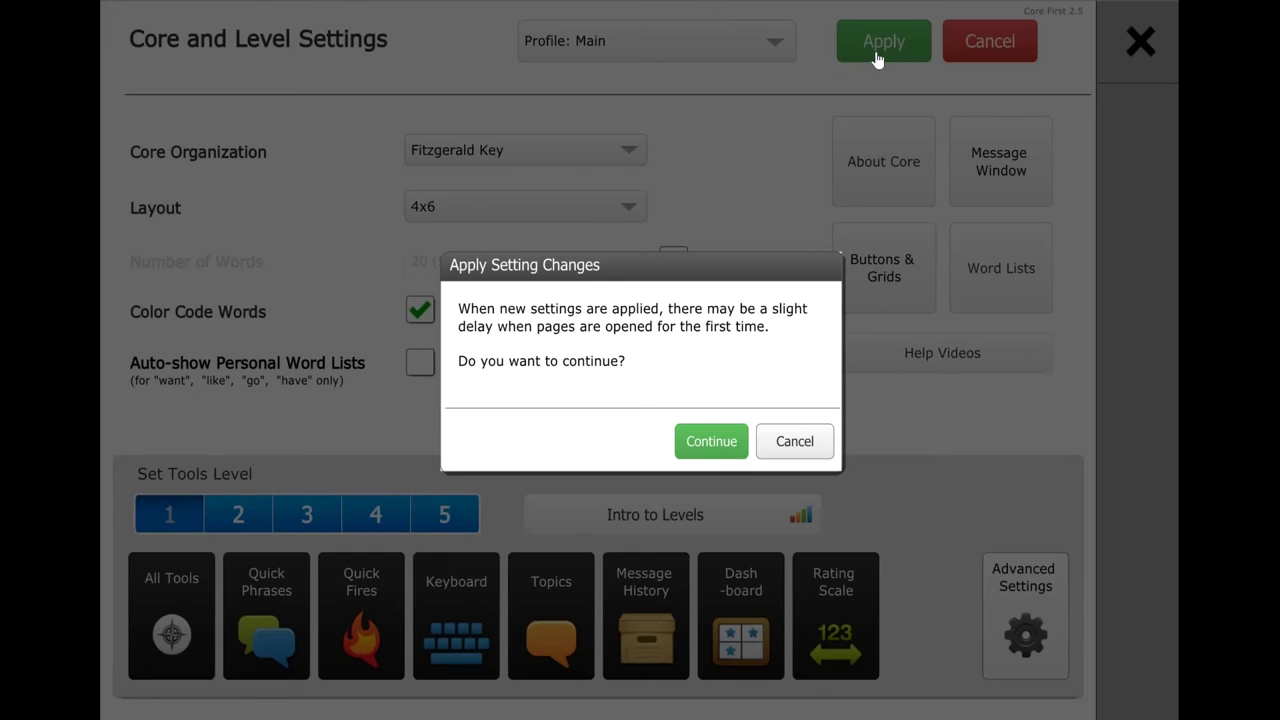
left_click(711, 441)
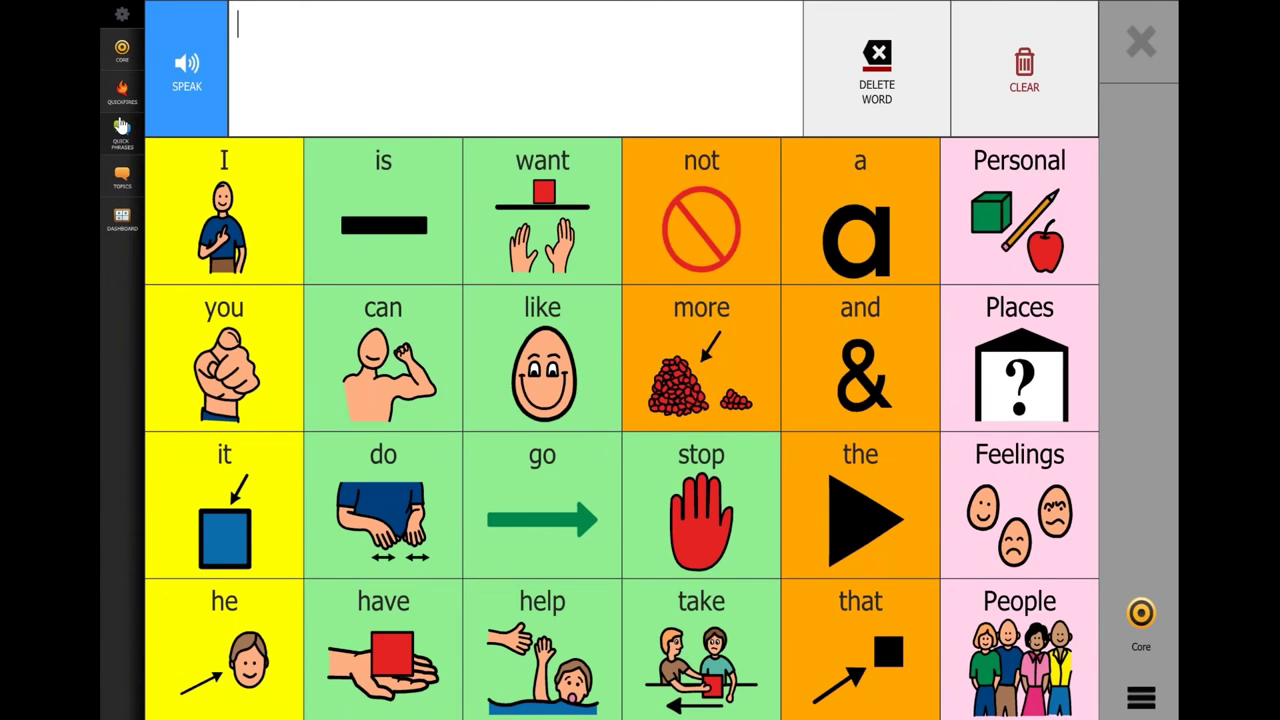
Bring up the Alt+Tab window switcher to return to Snap Scene
key("alt+Tab")
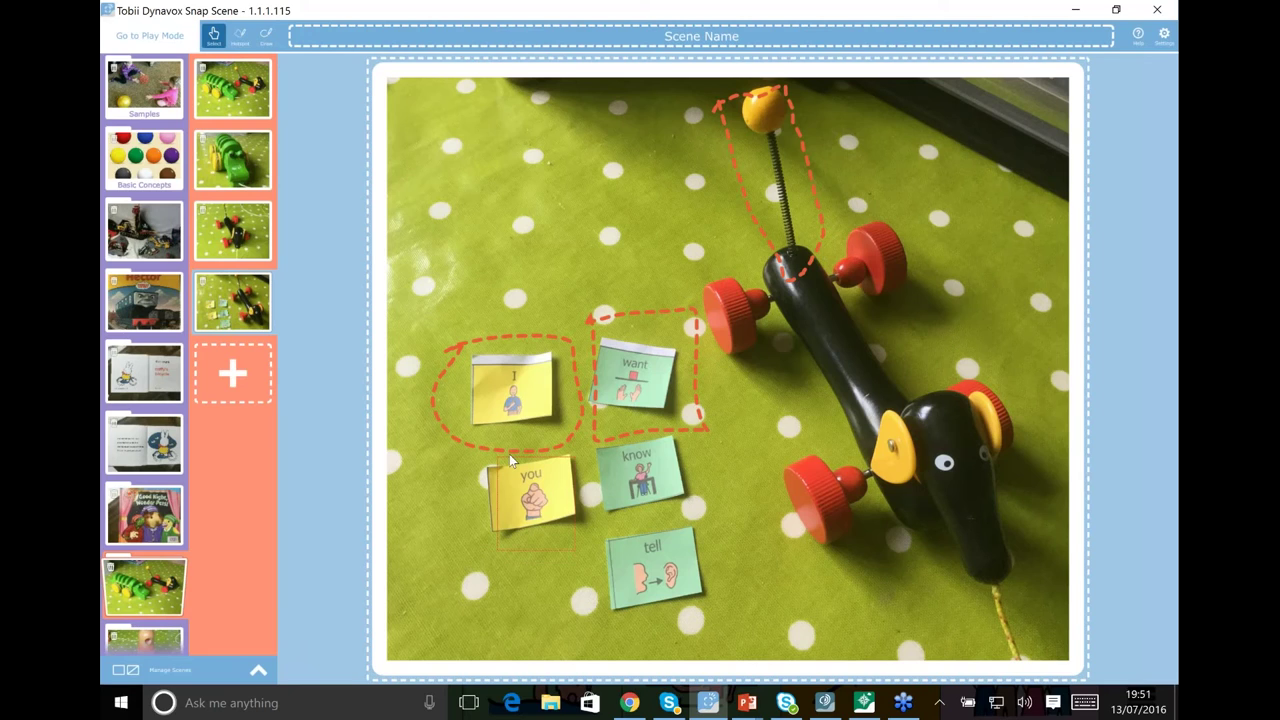
Outline a hotspot around the you card with a 3-second recorded sound and close its options
left_click(238, 40)
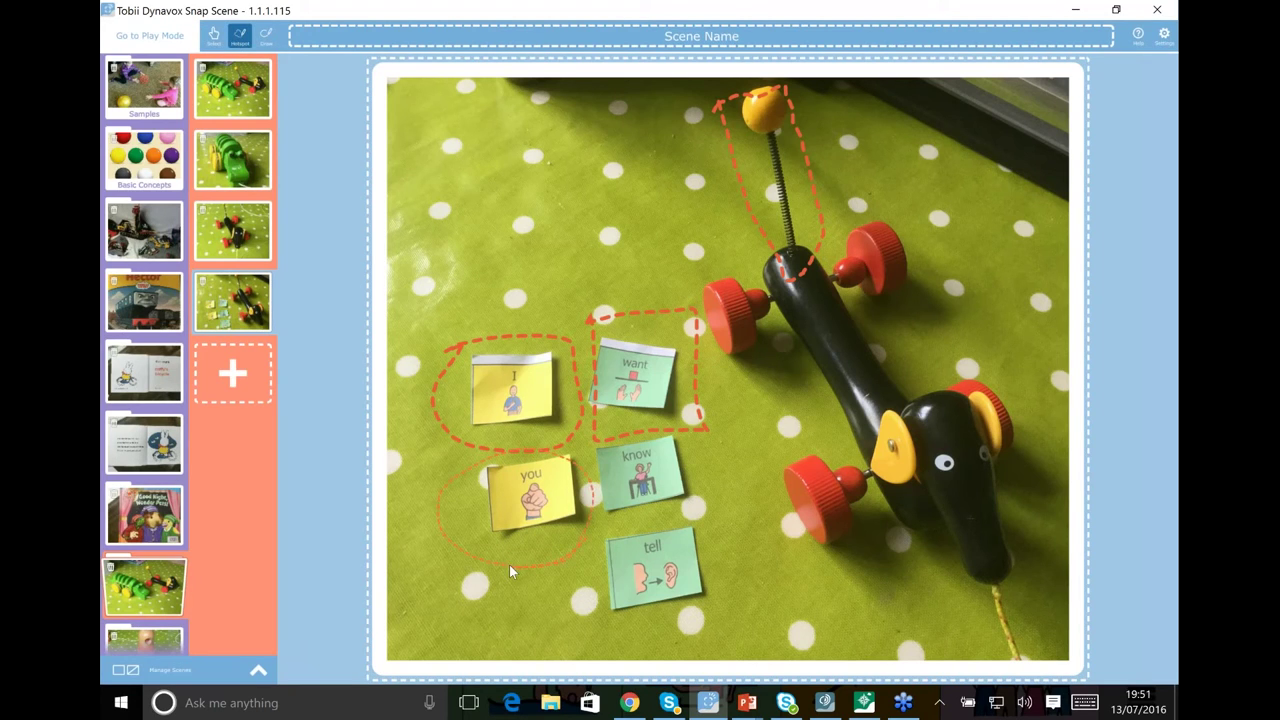
left_click_drag(509, 564, 509, 564)
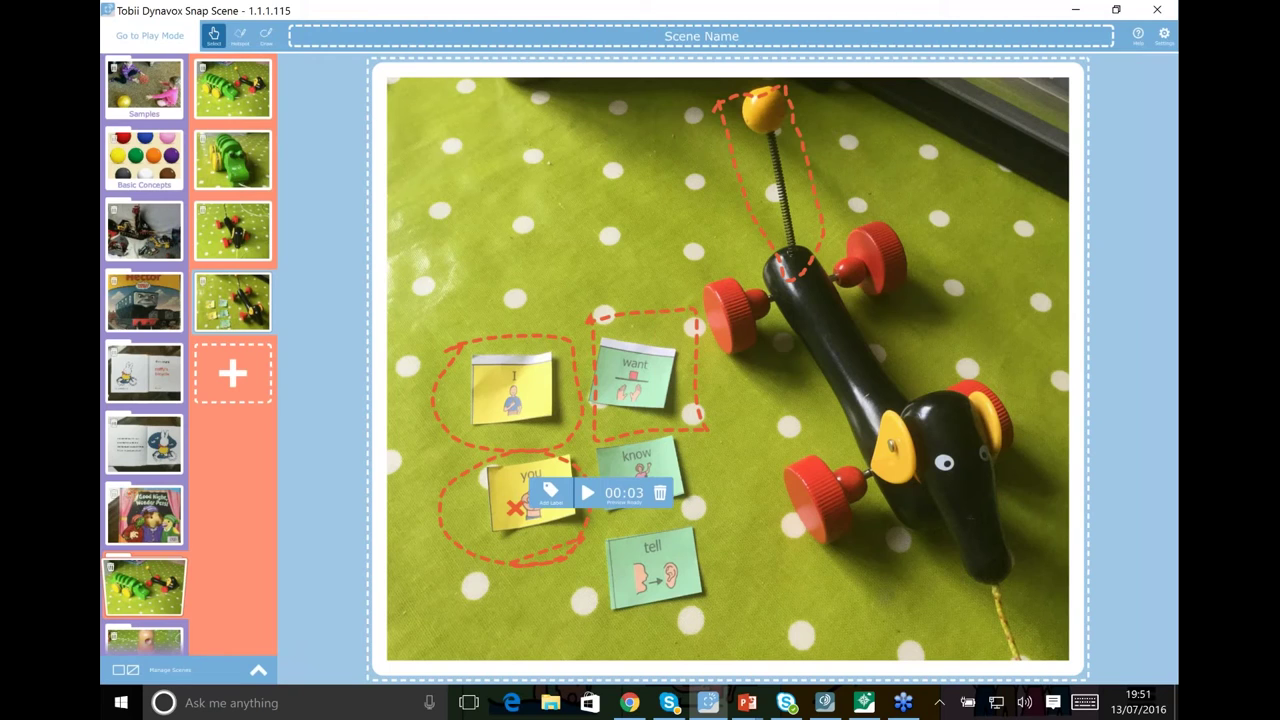
left_click(550, 492)
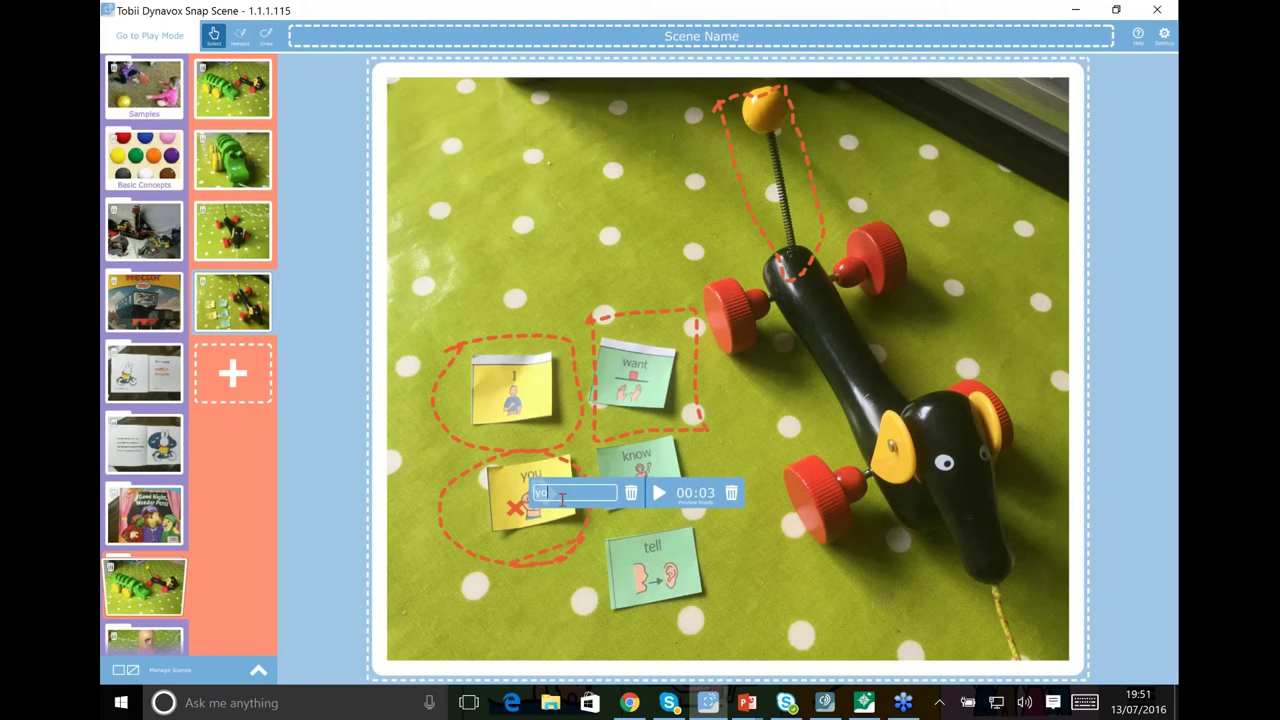
key("Return")
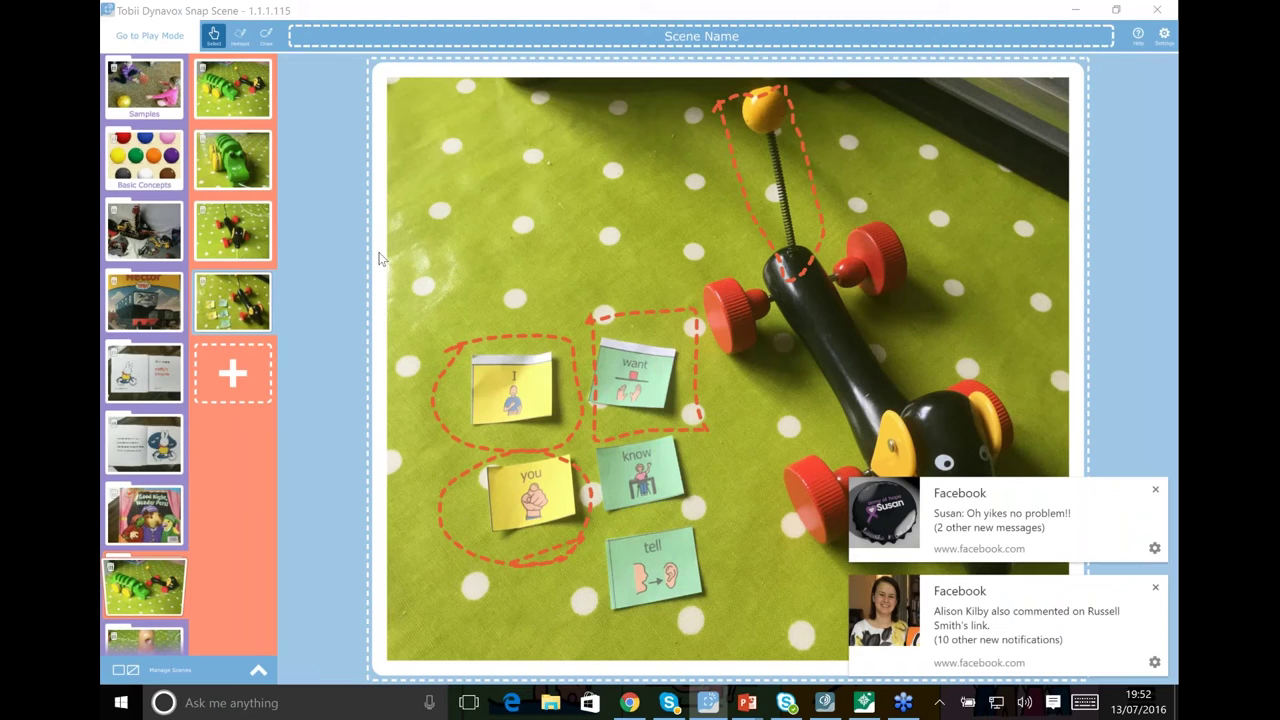
left_click(1156, 491)
left_click(1155, 587)
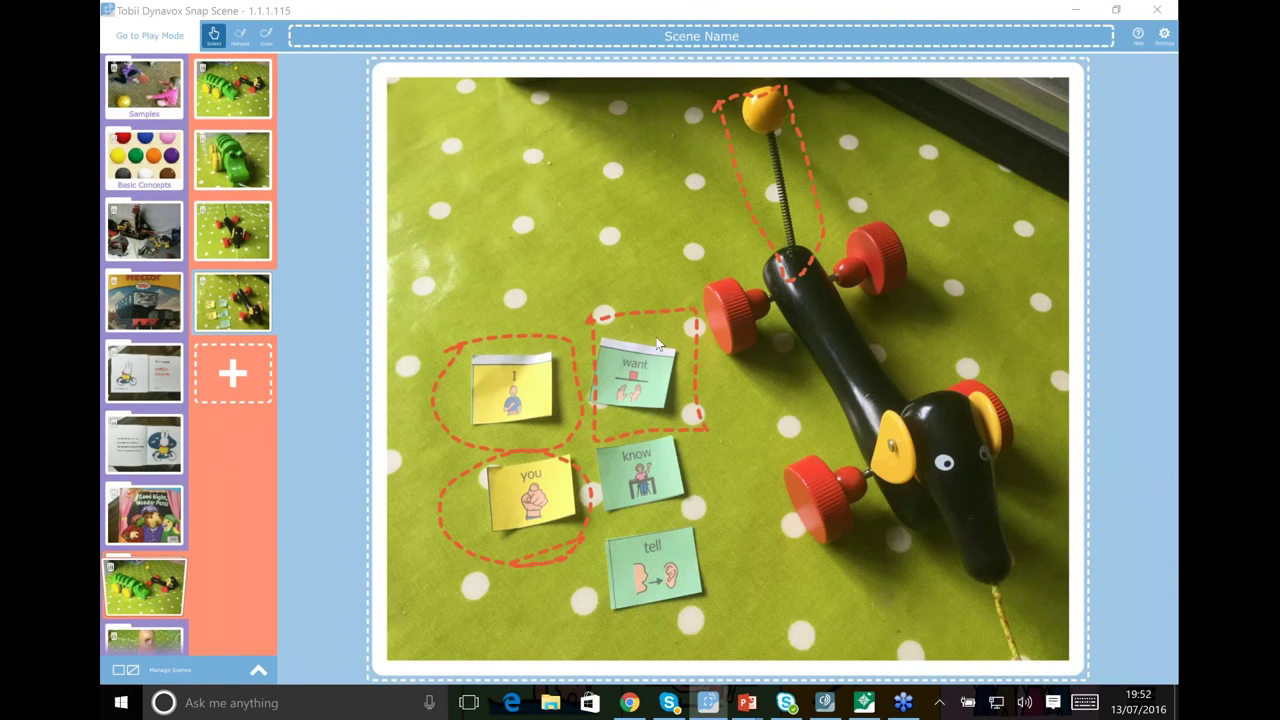
key("alt+Tab")
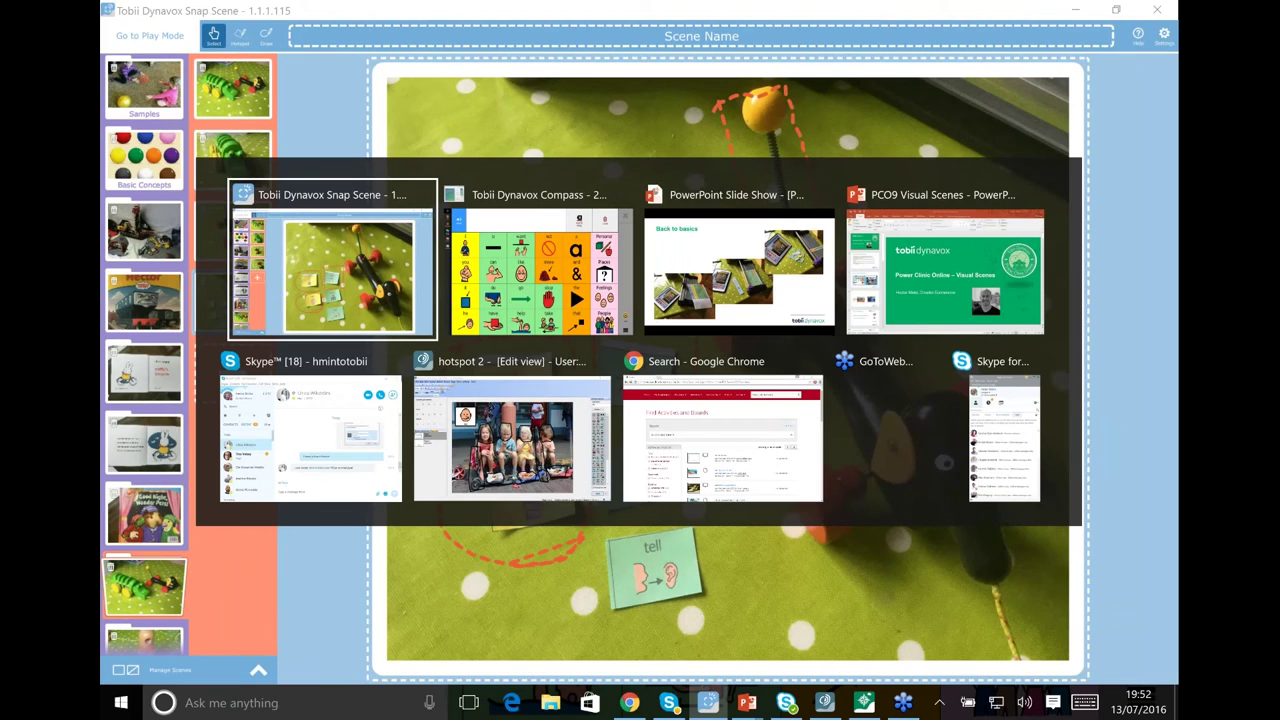
left_click(569, 284)
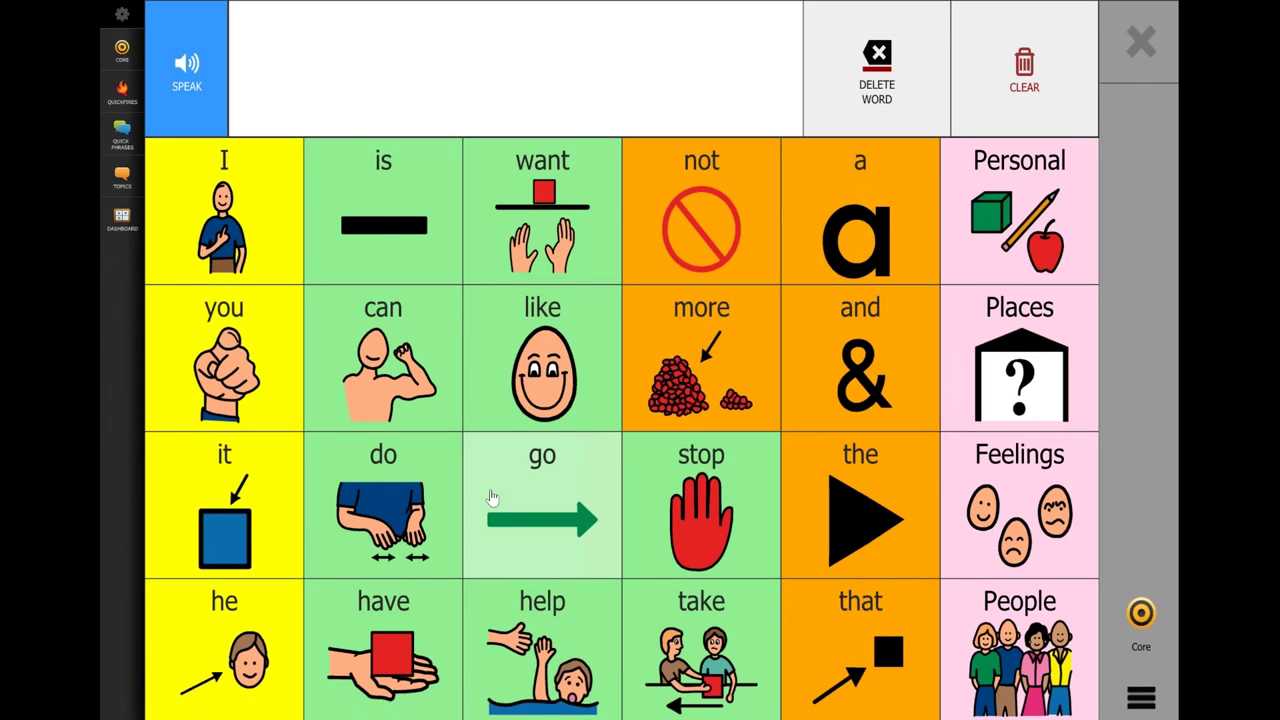
key("alt+Tab")
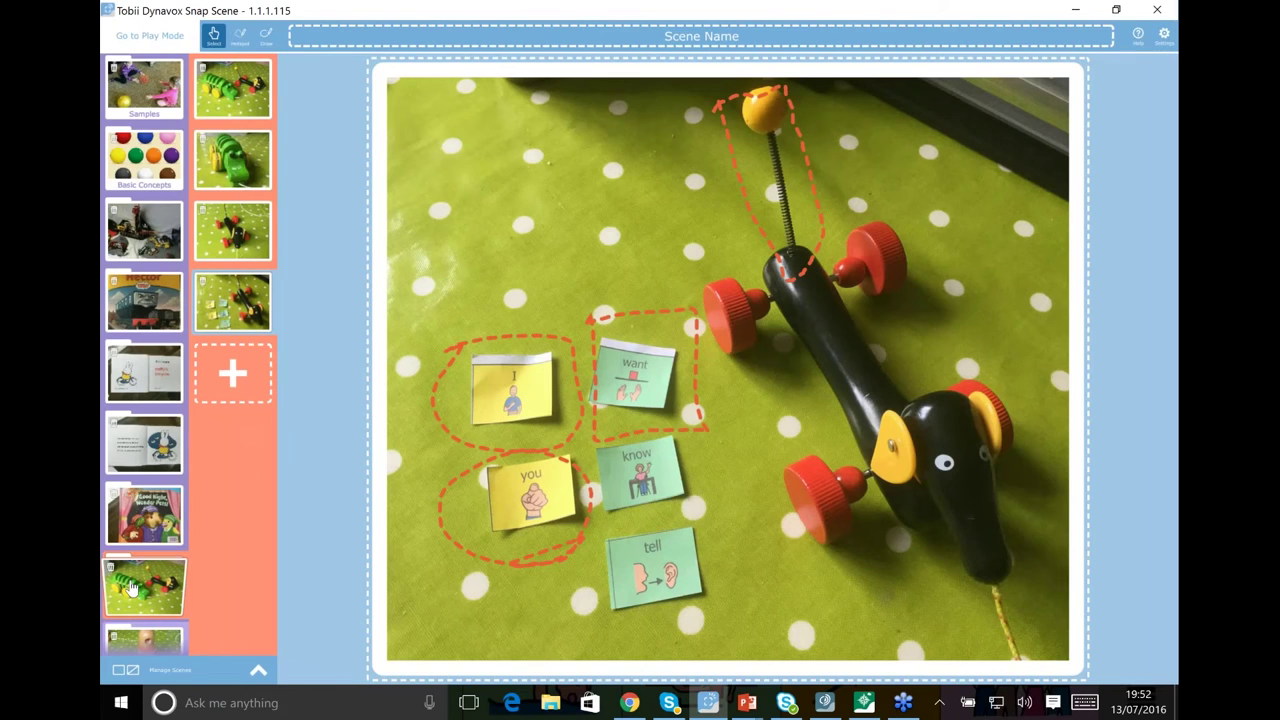
Open the Good Night, Wonder Pets! book and show its second page spread
left_click(152, 305)
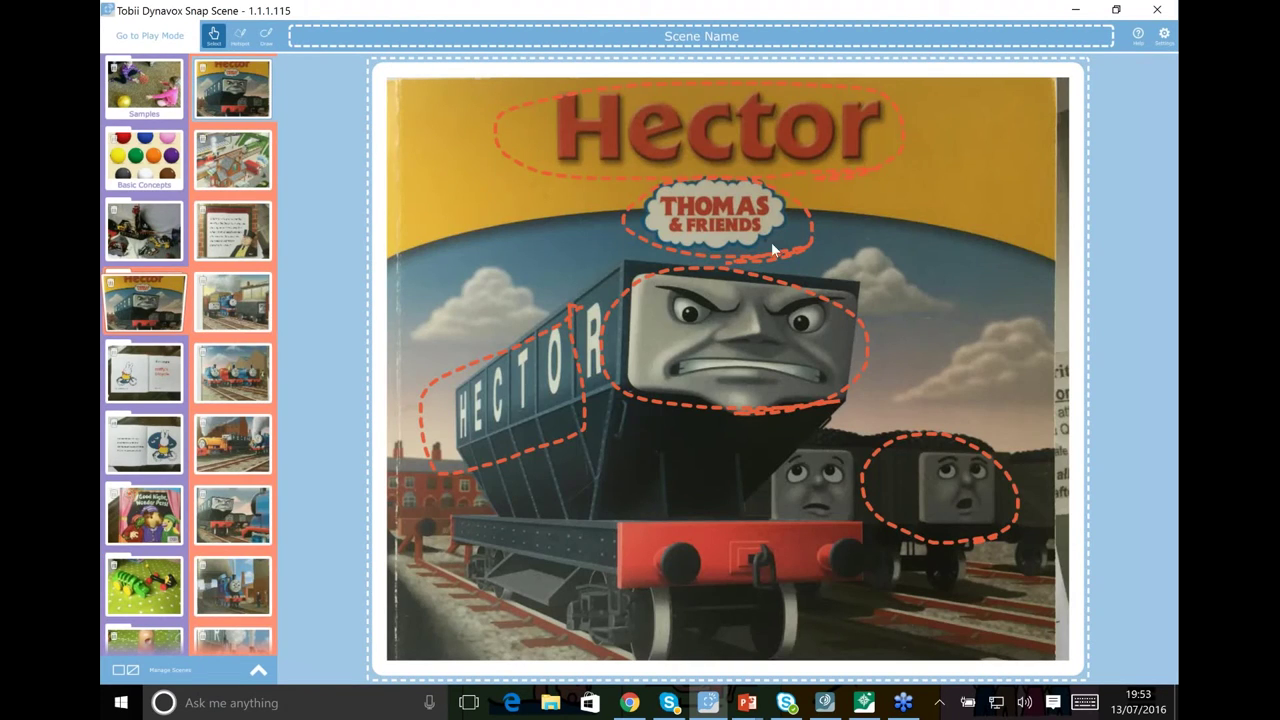
left_click(150, 522)
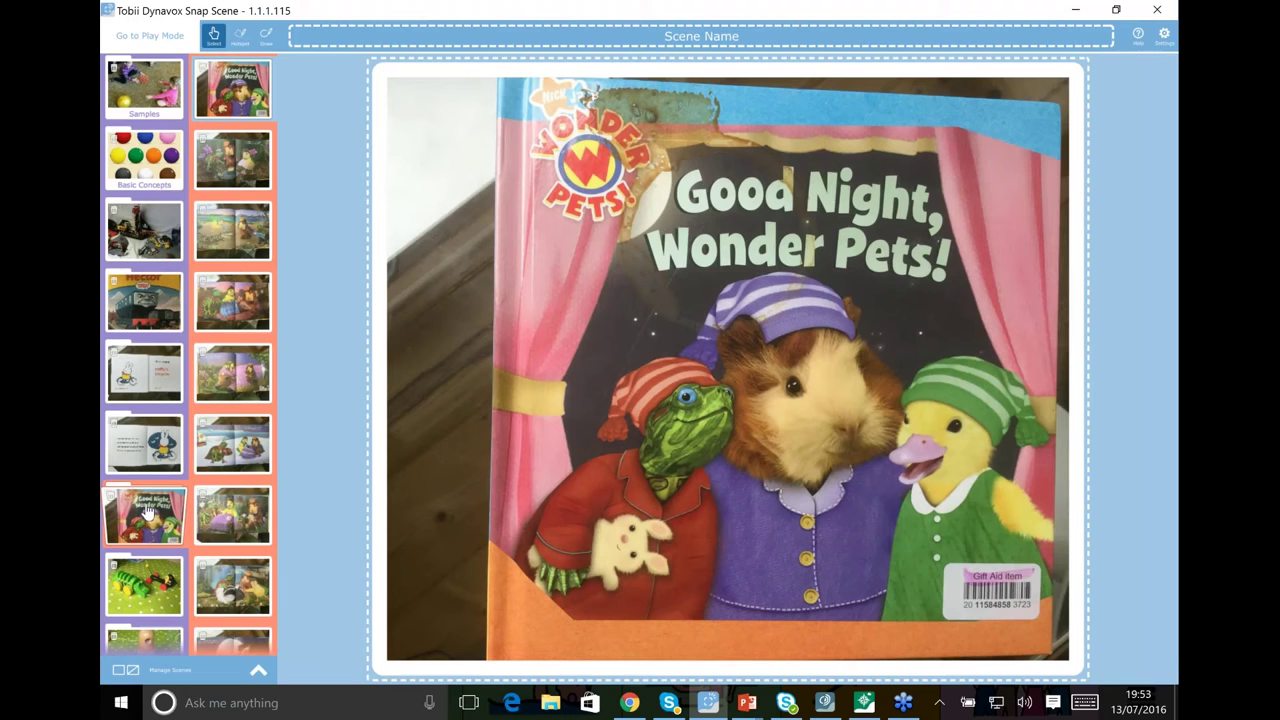
left_click(245, 170)
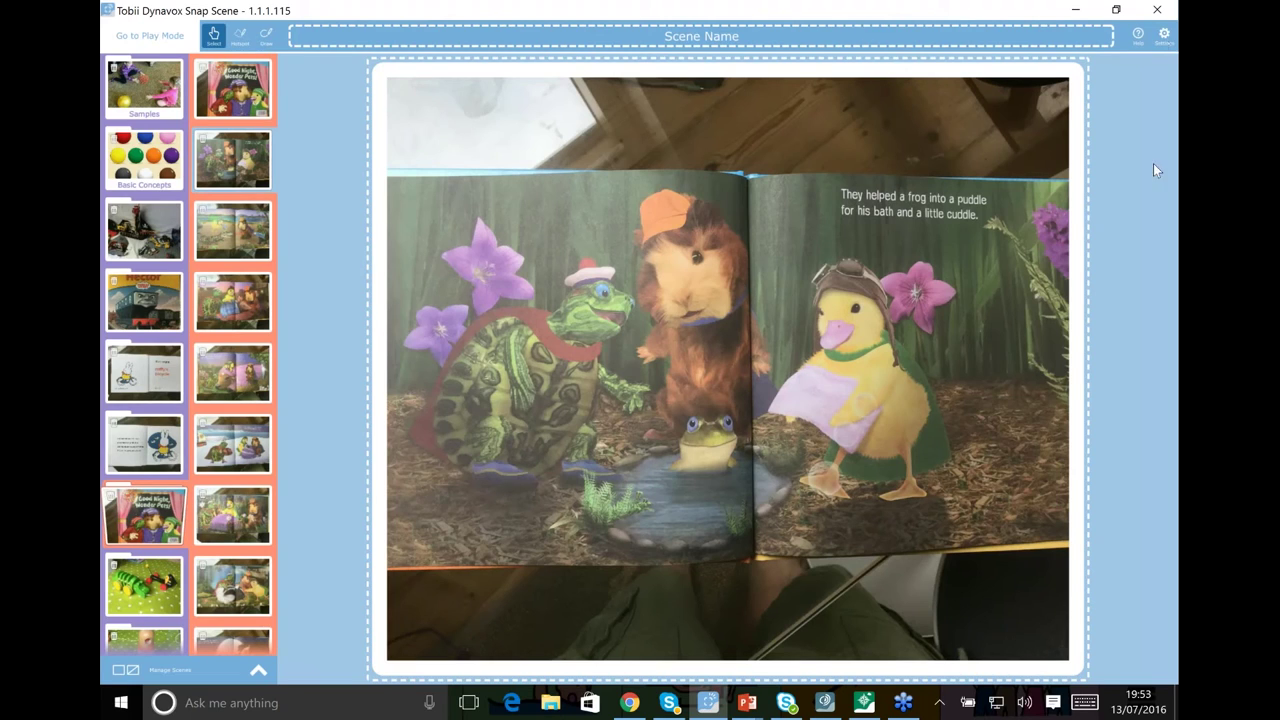
Promote a webinar attendee to panelist and confirm the change
left_click(1163, 36)
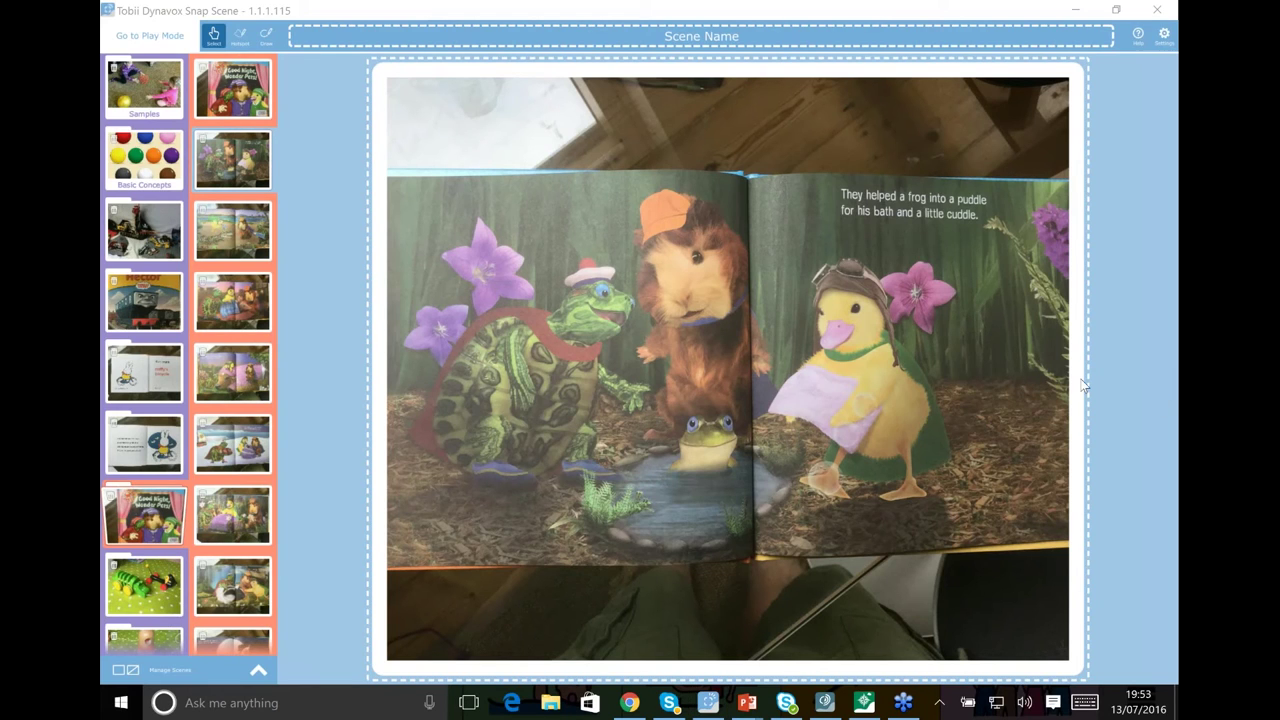
left_click(1039, 457)
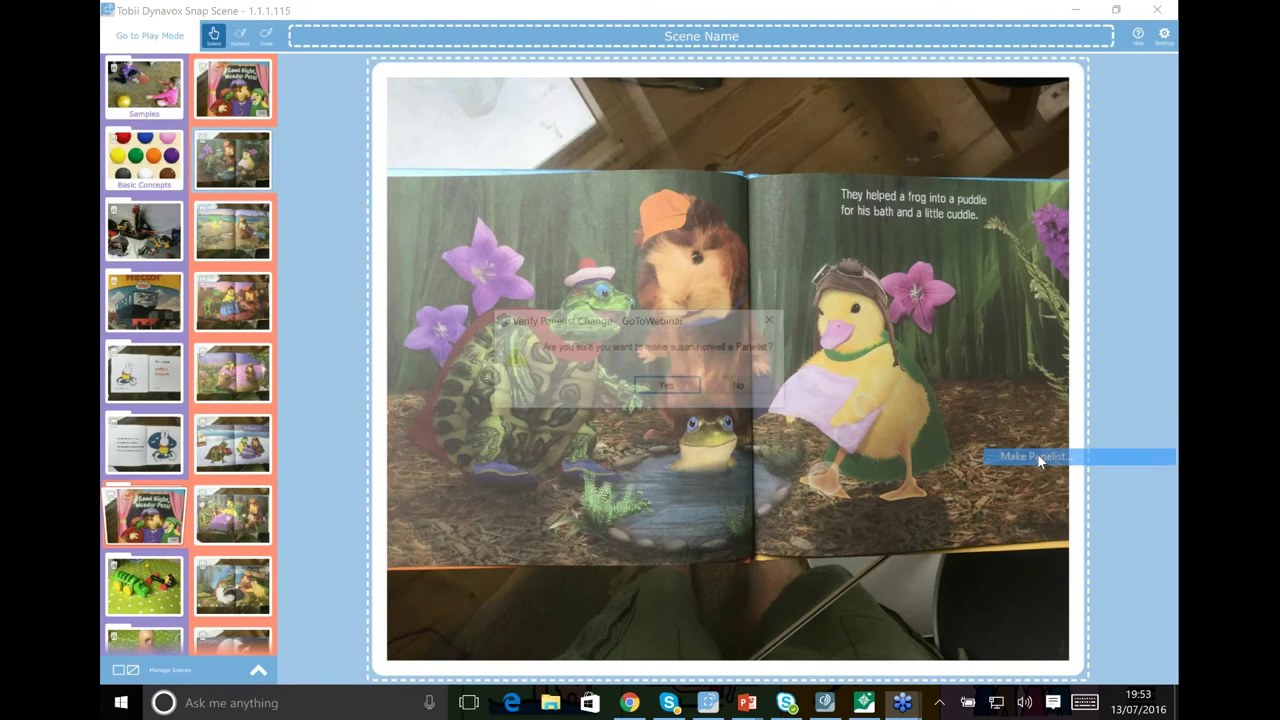
left_click(667, 383)
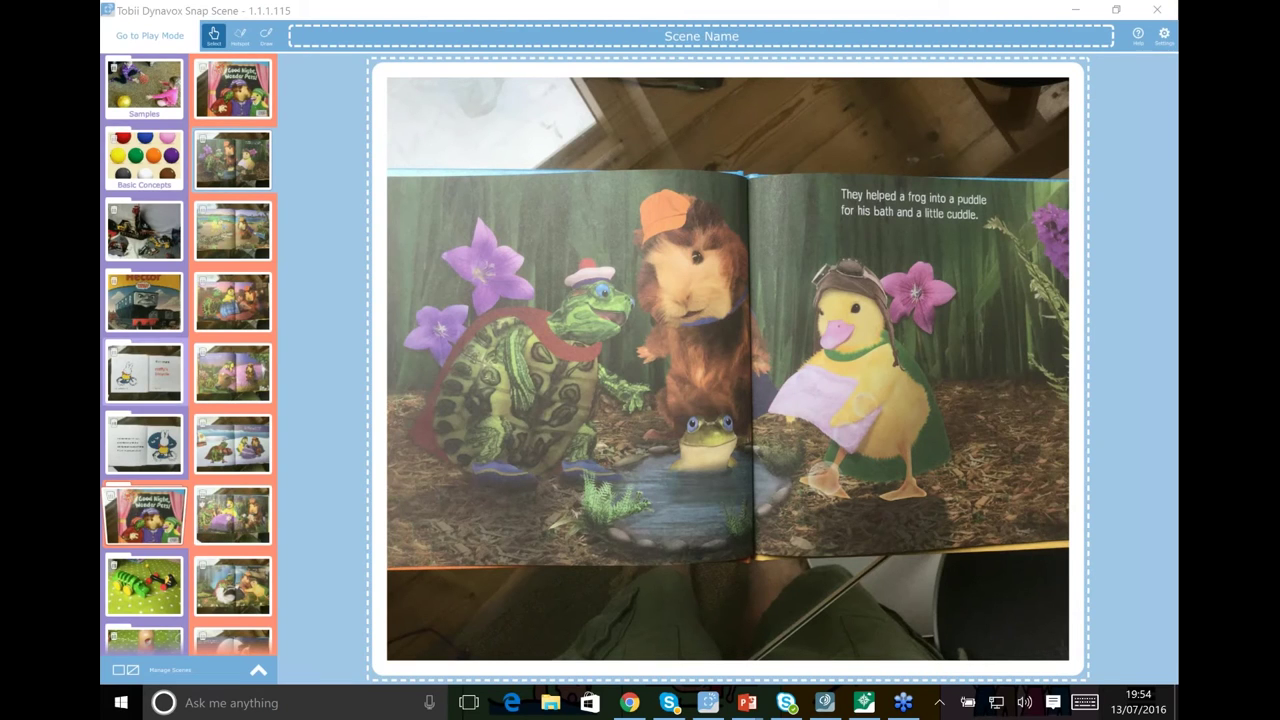
Scroll the scene list and open the There Is a Mouse in the House book
left_click(157, 437)
scroll(157, 437, "down", 3)
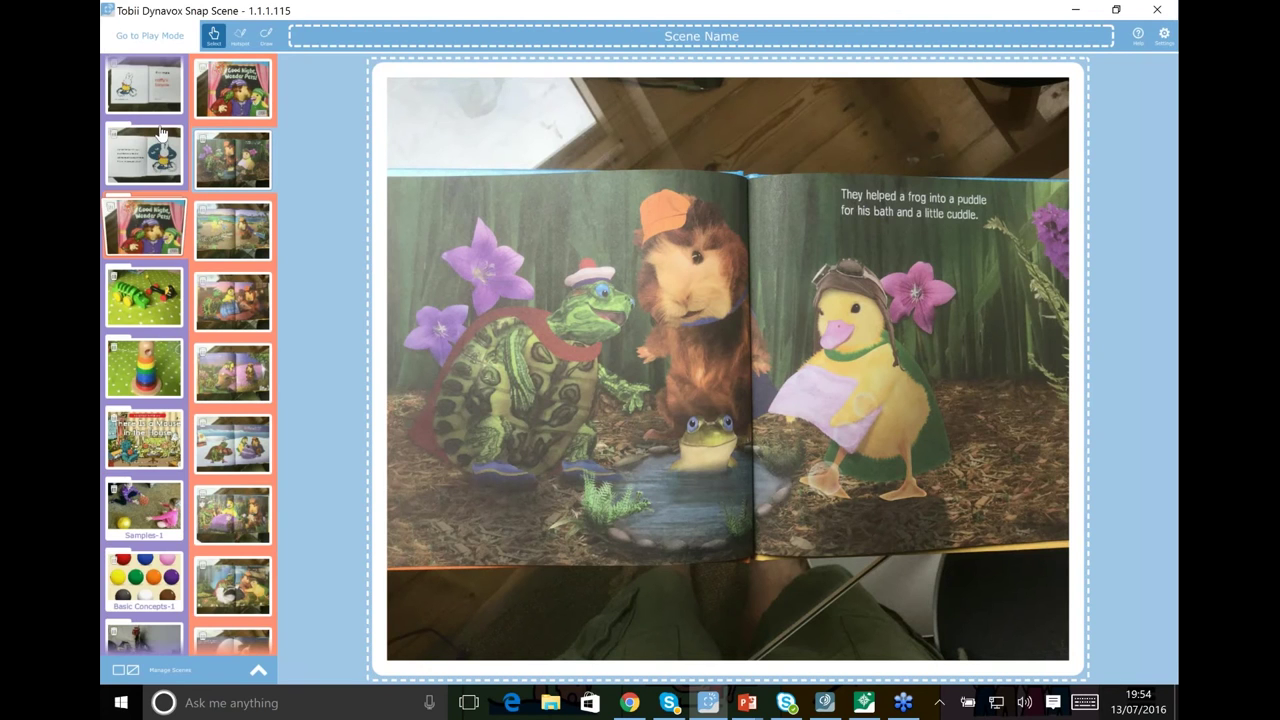
left_click(144, 449)
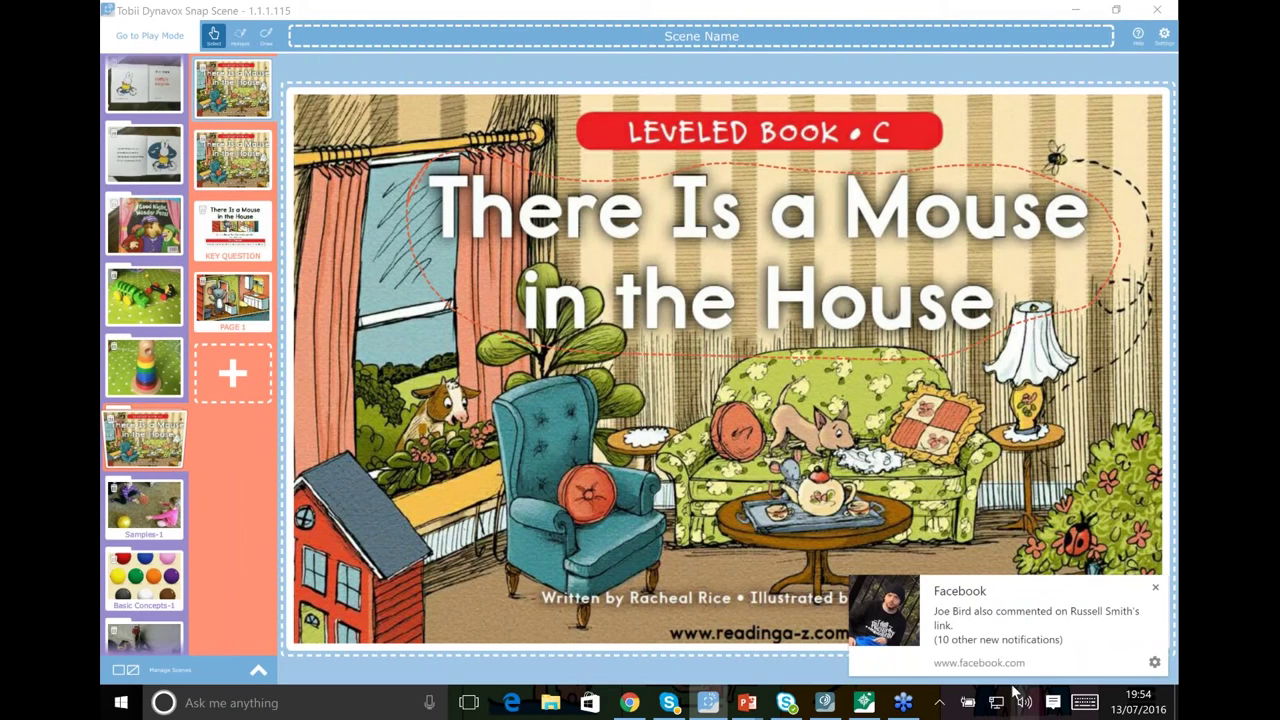
Dismiss the Facebook notification and select the cover's title hotspot with its 9-second recording
left_click(1157, 590)
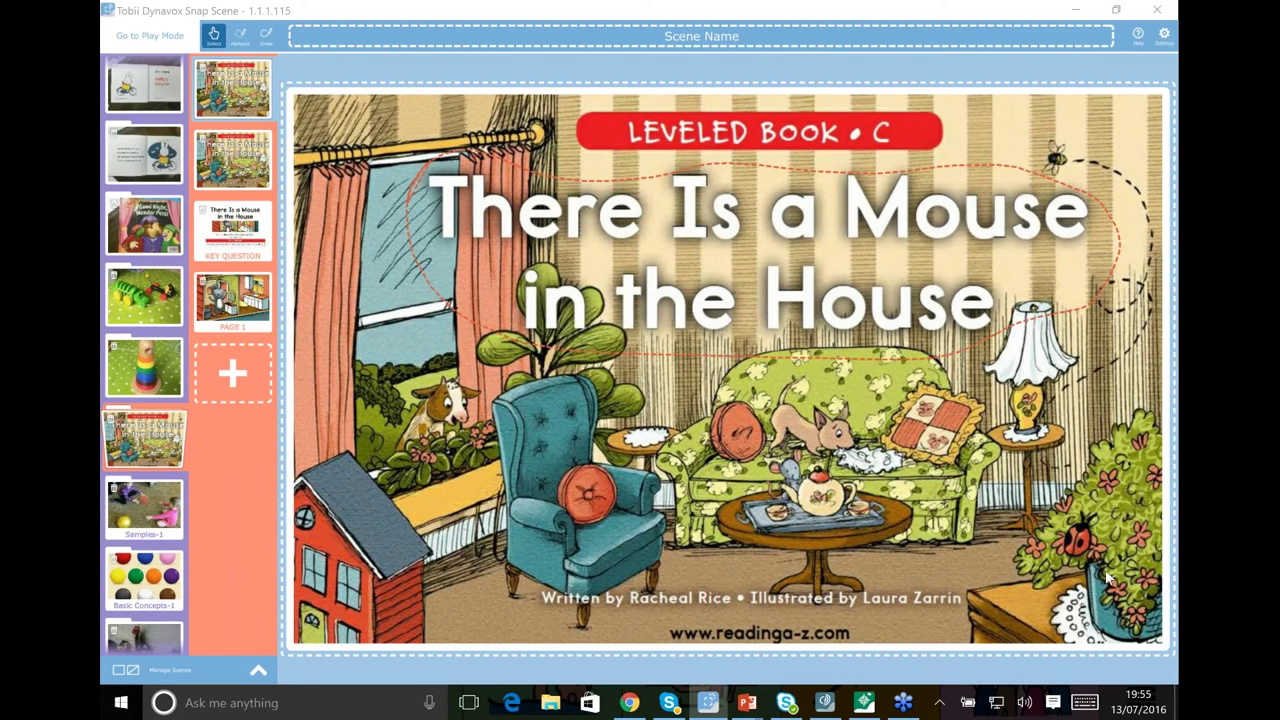
left_click(766, 220)
left_click(762, 252)
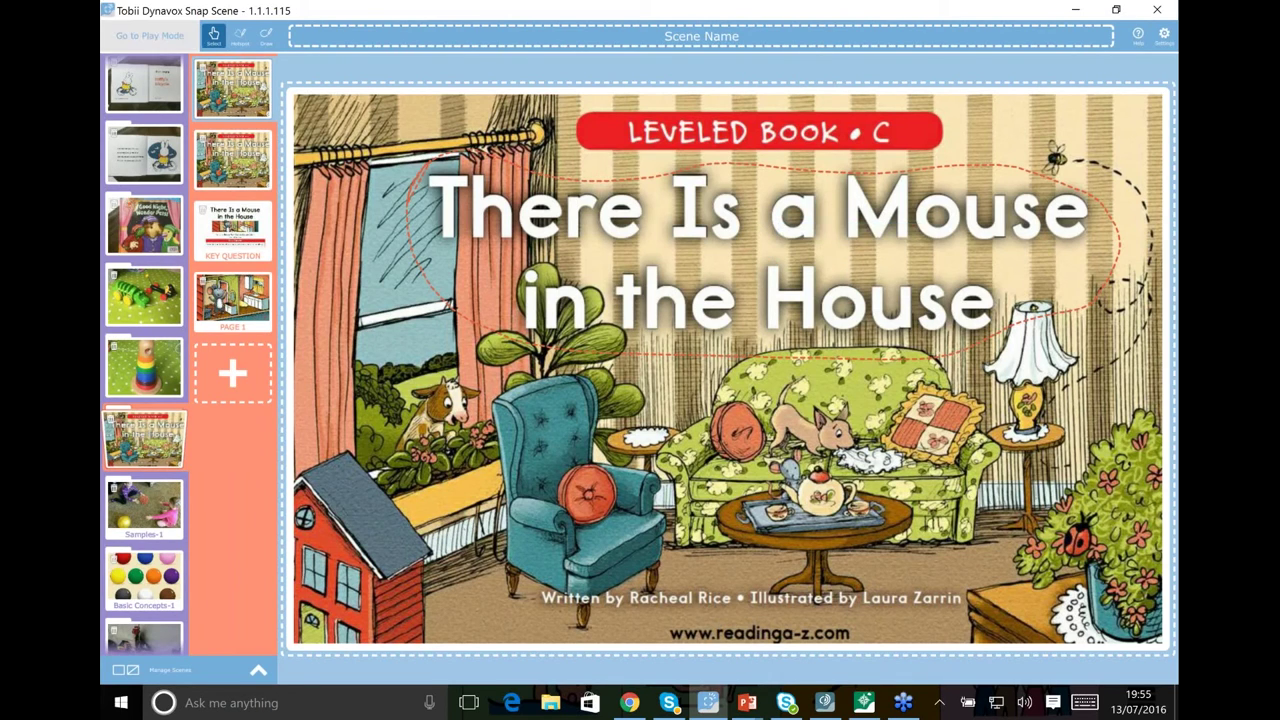
In Play Mode, play the cow and mouse hotspots on the cover, then open the Key Question page
left_click(140, 36)
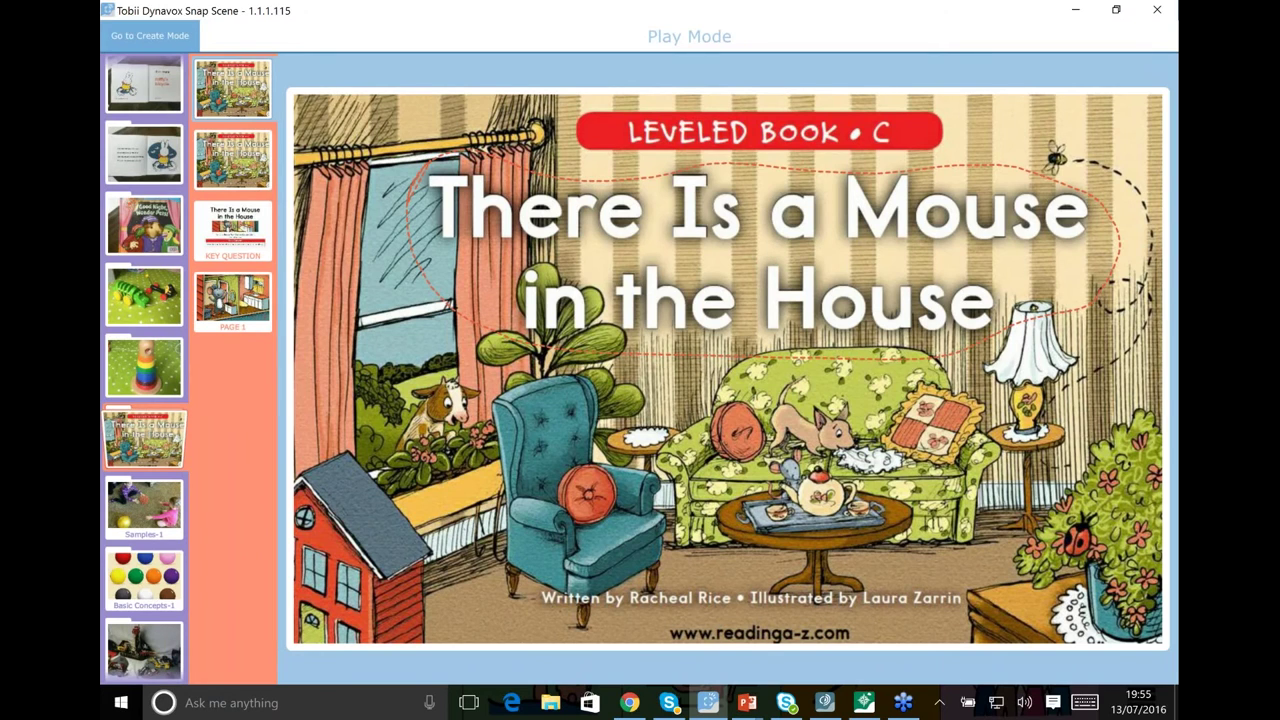
left_click(228, 150)
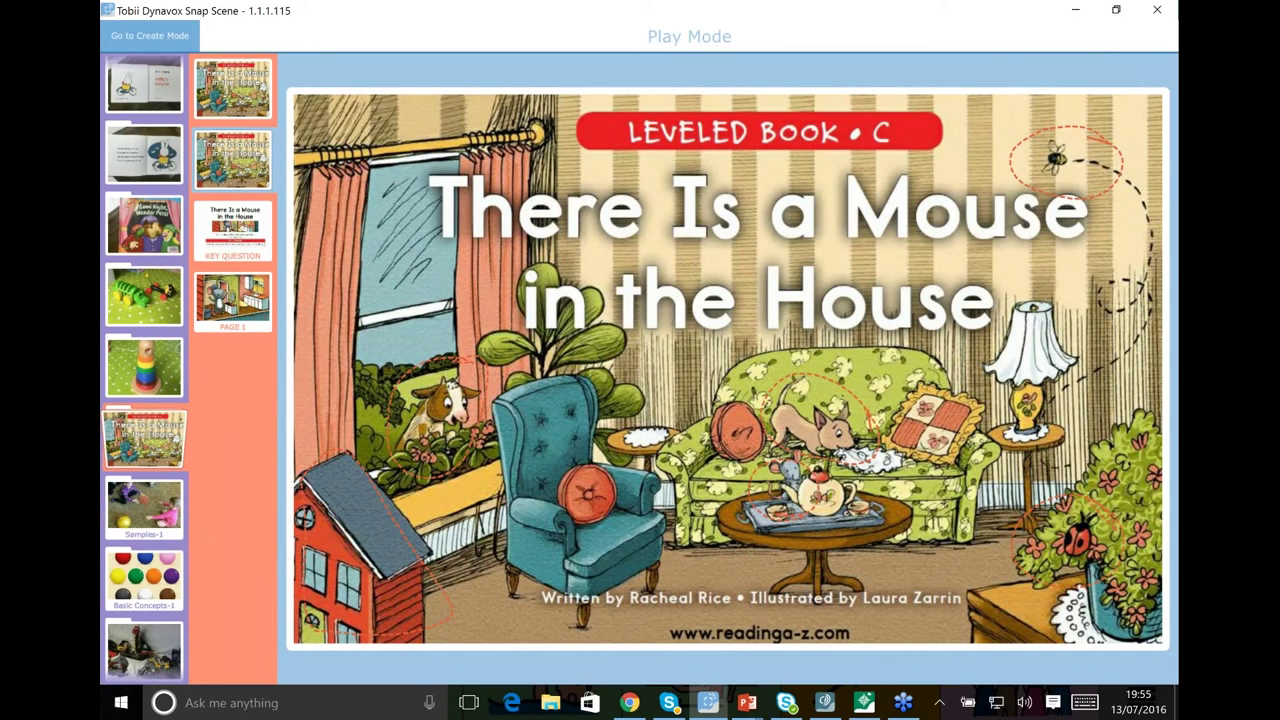
left_click(438, 422)
left_click(786, 483)
left_click(247, 228)
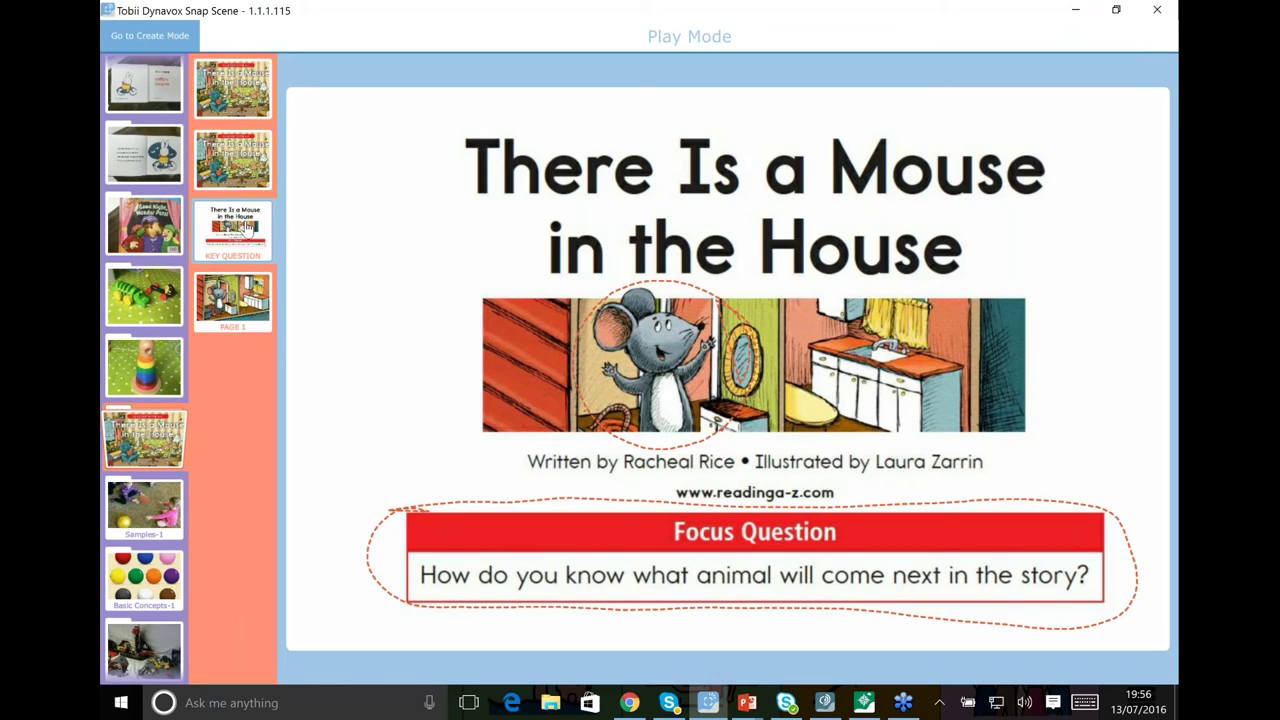
Open PAGE 1 of the mouse book to play its house scene
left_click(214, 290)
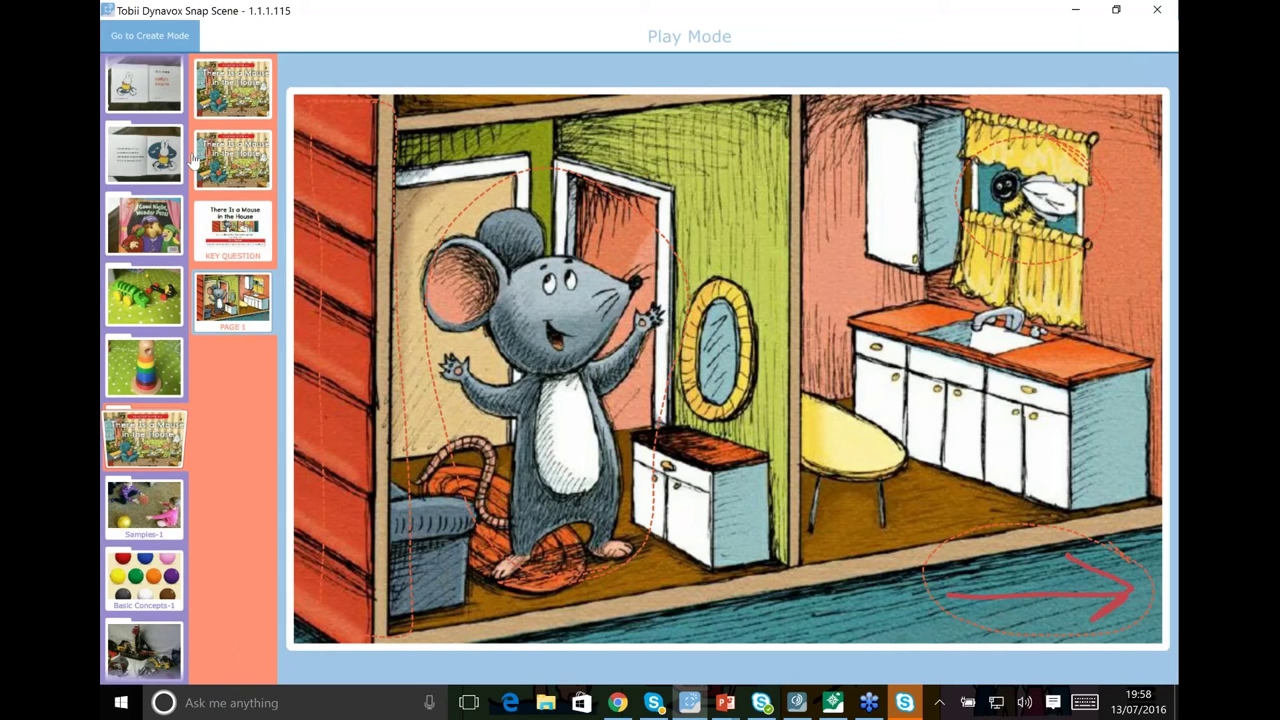
Switch the mouse book into Create Mode and open the Manage Scenes panel
left_click(150, 37)
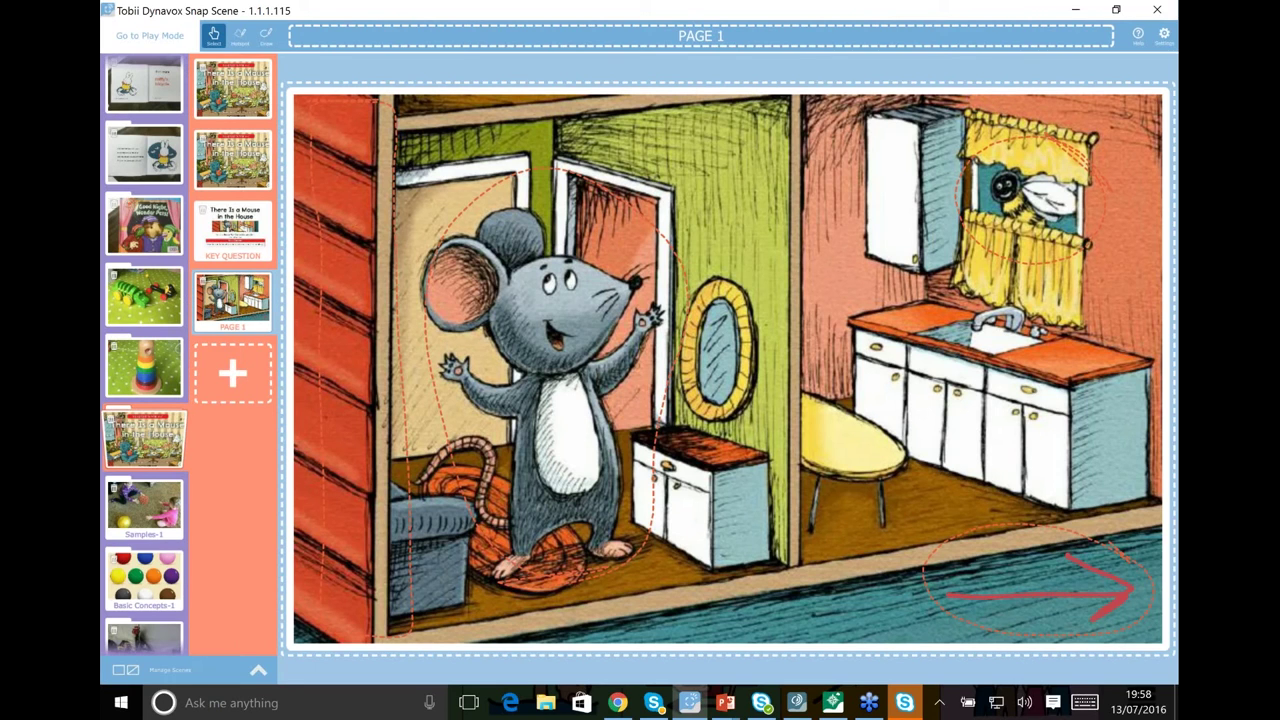
left_click(176, 676)
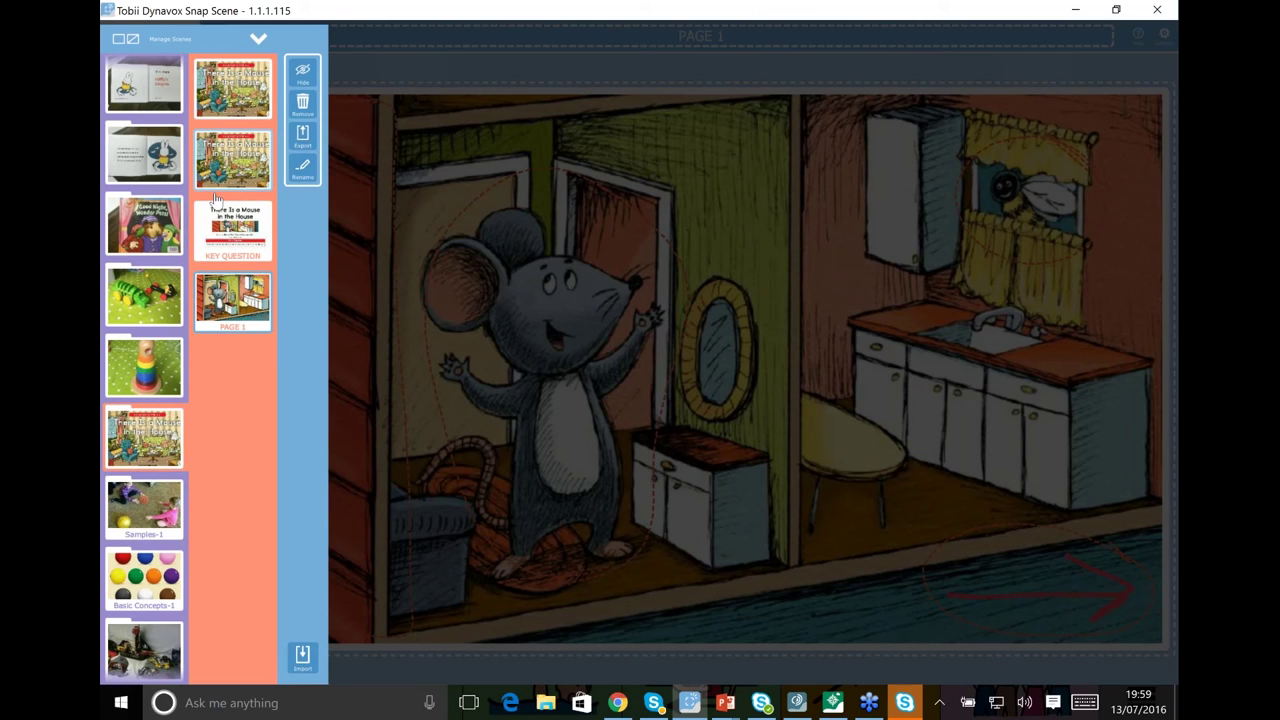
Open the Export Scenes dialog to export all categories and scenes to myTobiiDynavox
left_click(301, 148)
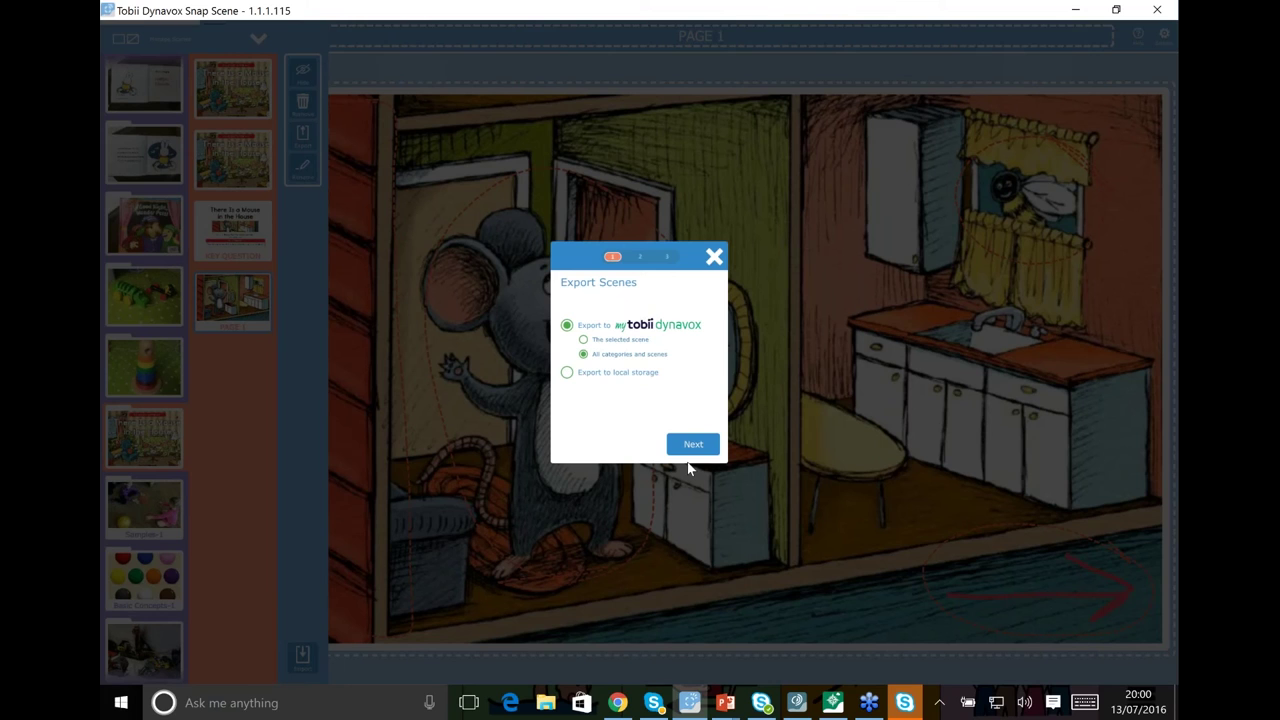
Close the Export Scenes dialog without exporting anything
left_click(714, 257)
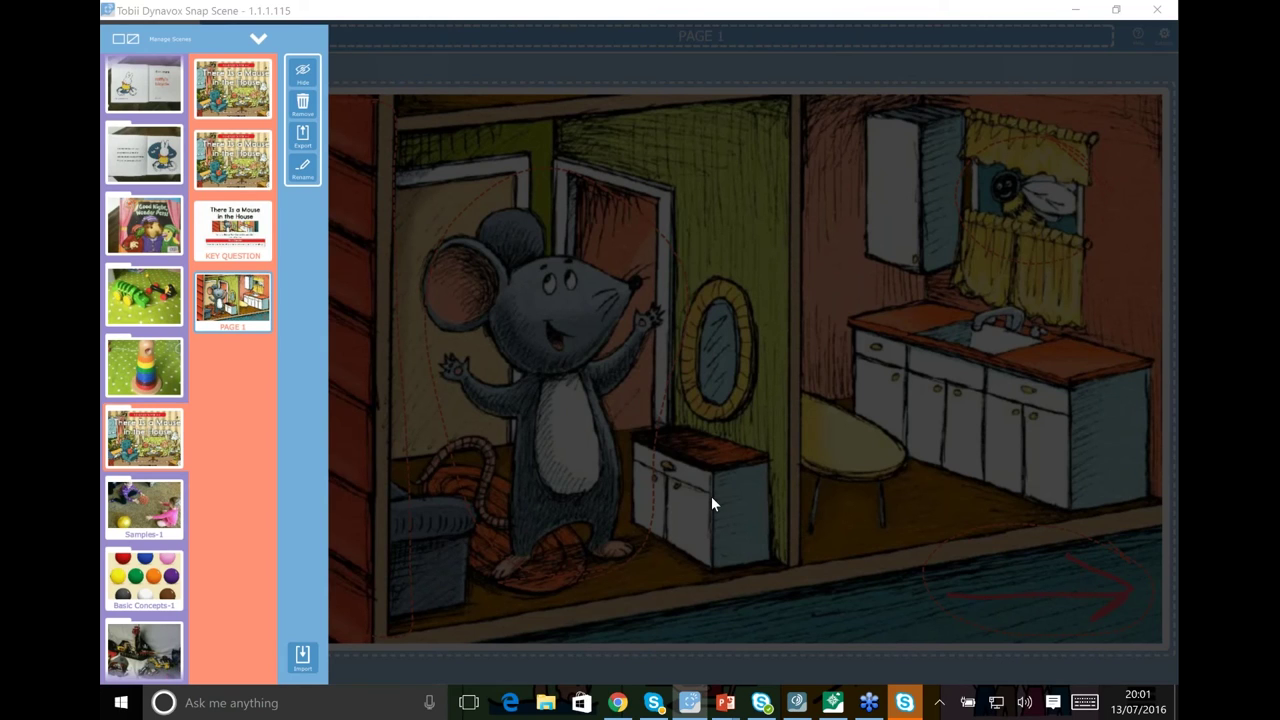
Switch to Chrome's Boardmaker 'visual scenes summer' search and open a new blank tab
key("alt+Tab")
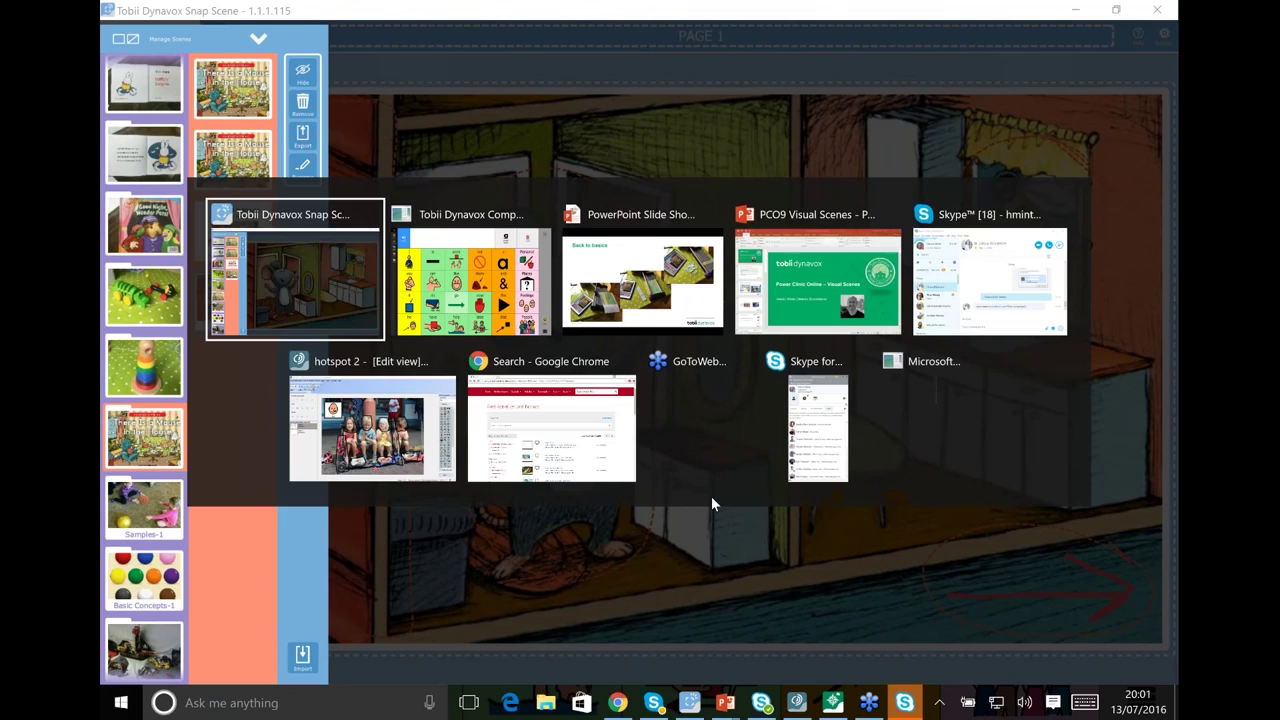
key("Tab")
key("Tab")
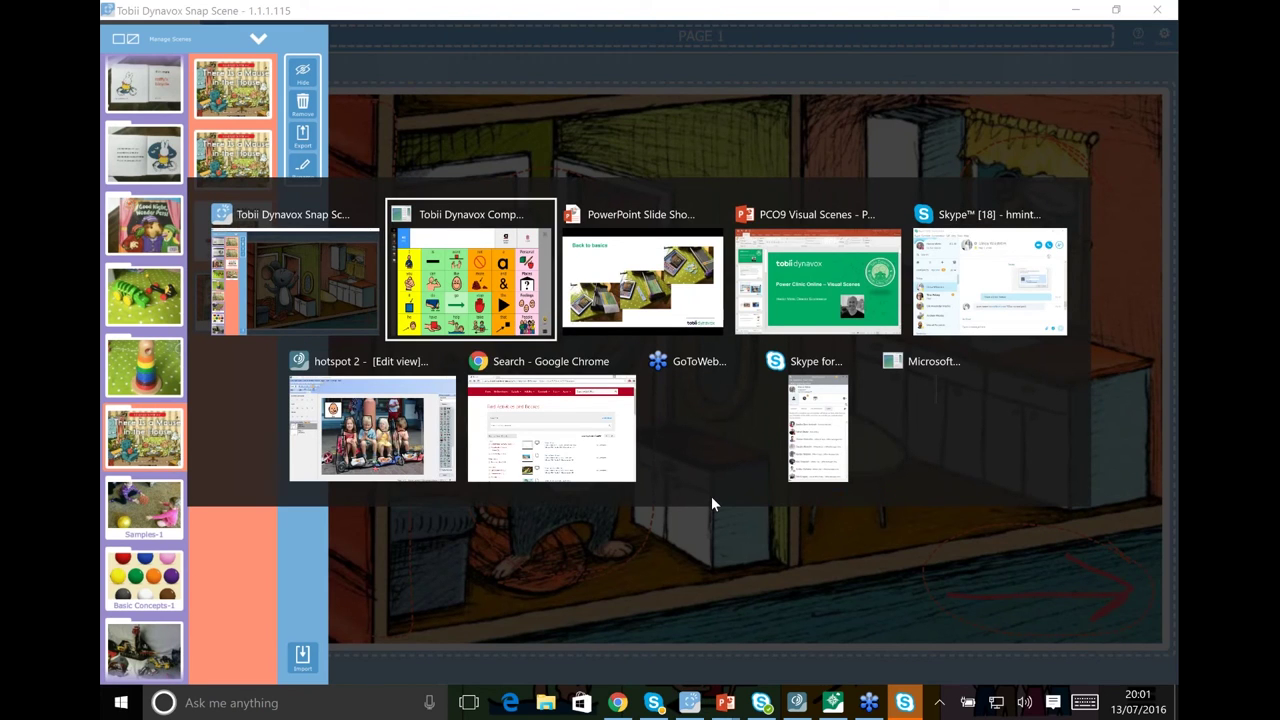
key("Down")
key("Tab")
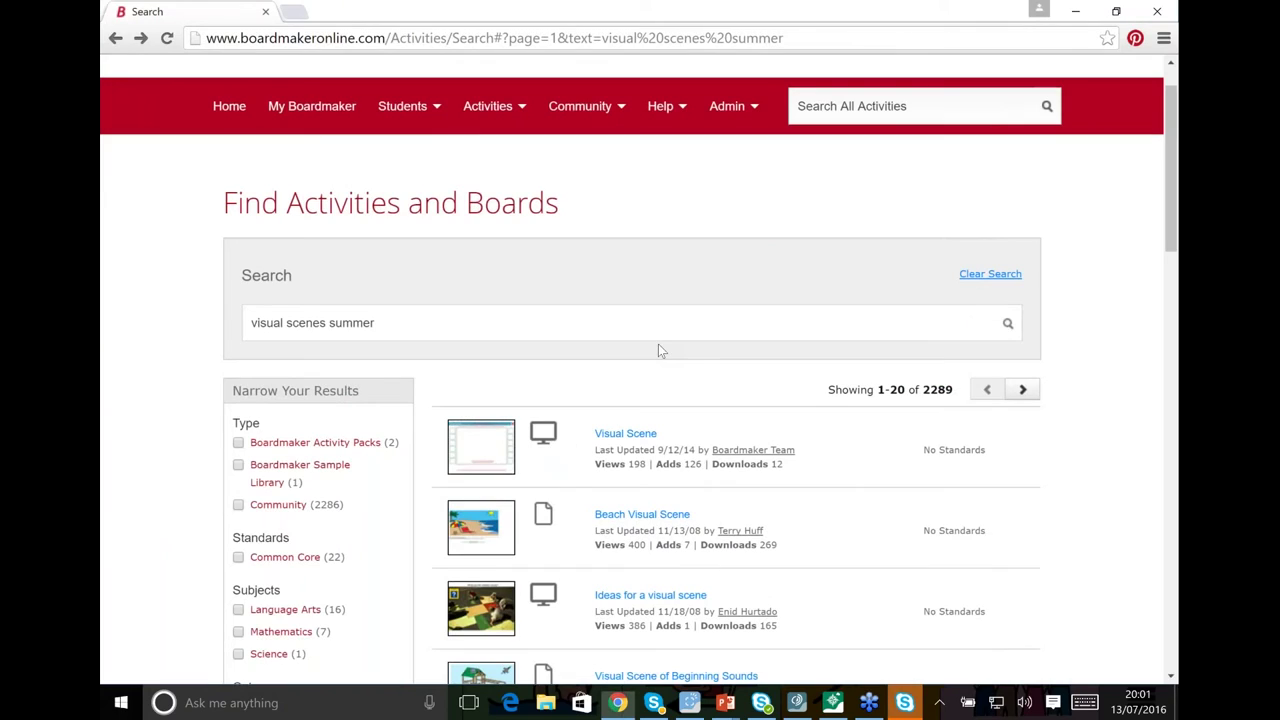
left_click(293, 11)
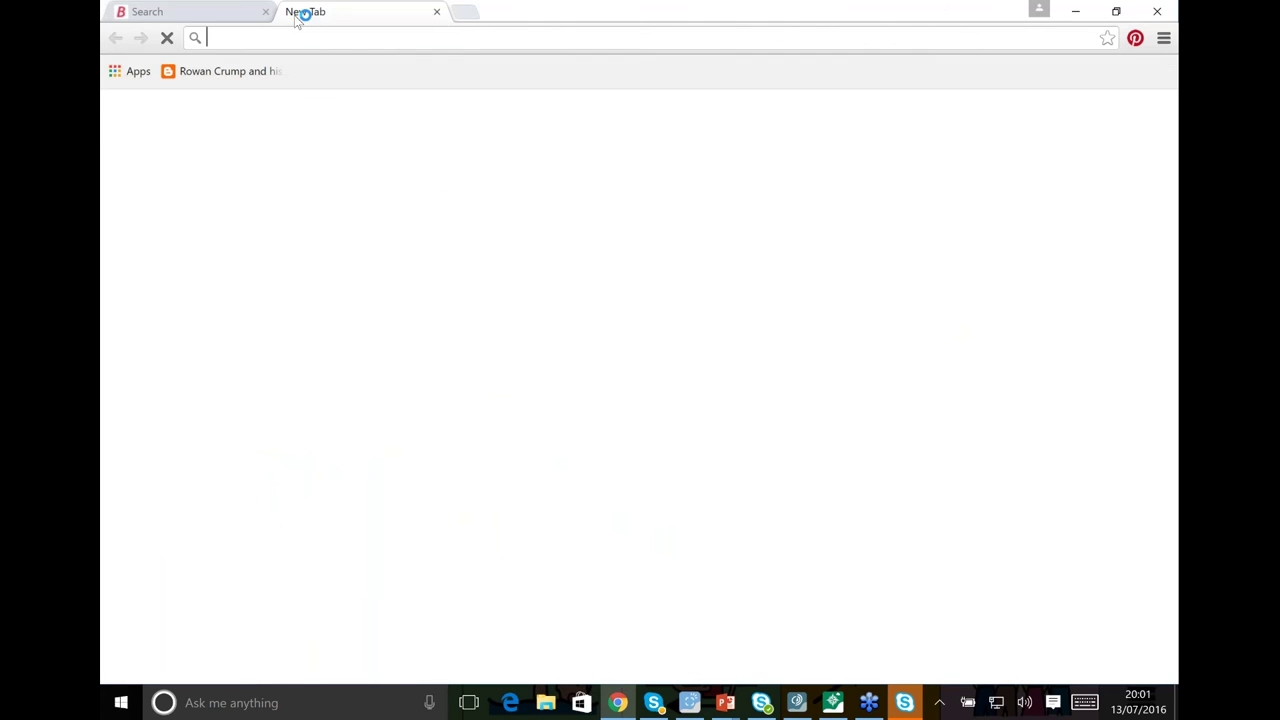
type("www.mytobiidynavox.com")
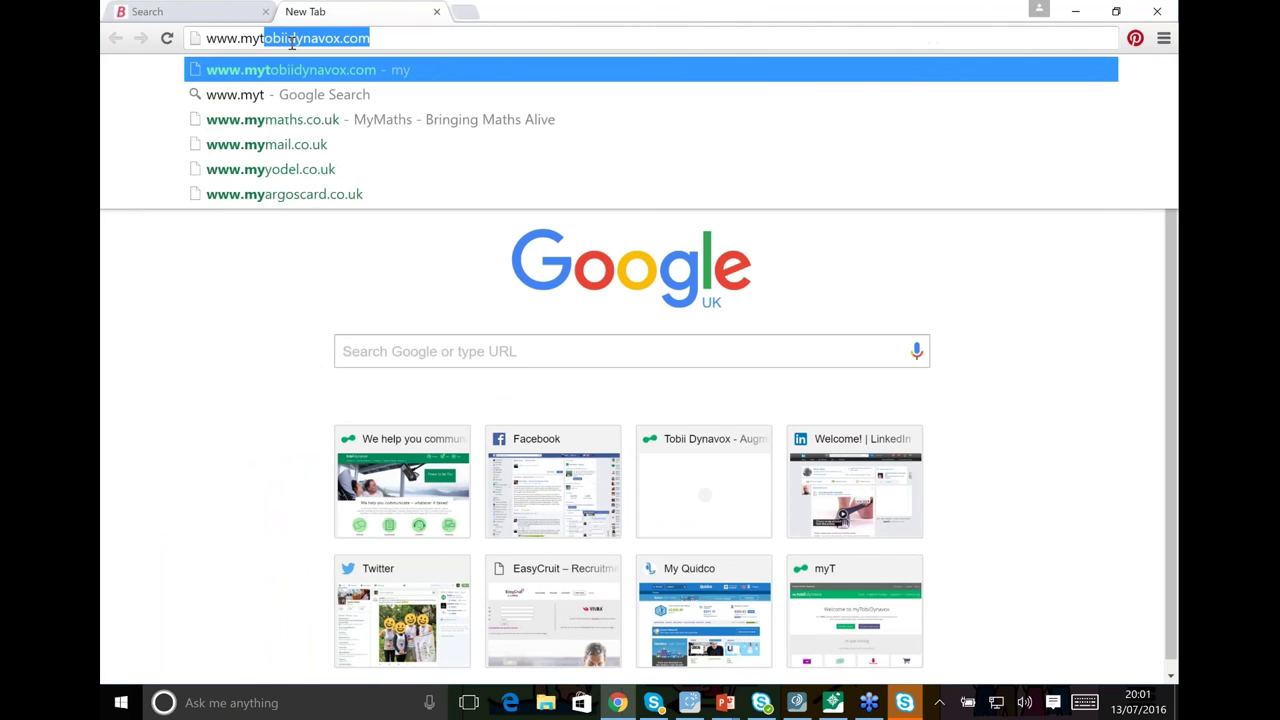
key("Return")
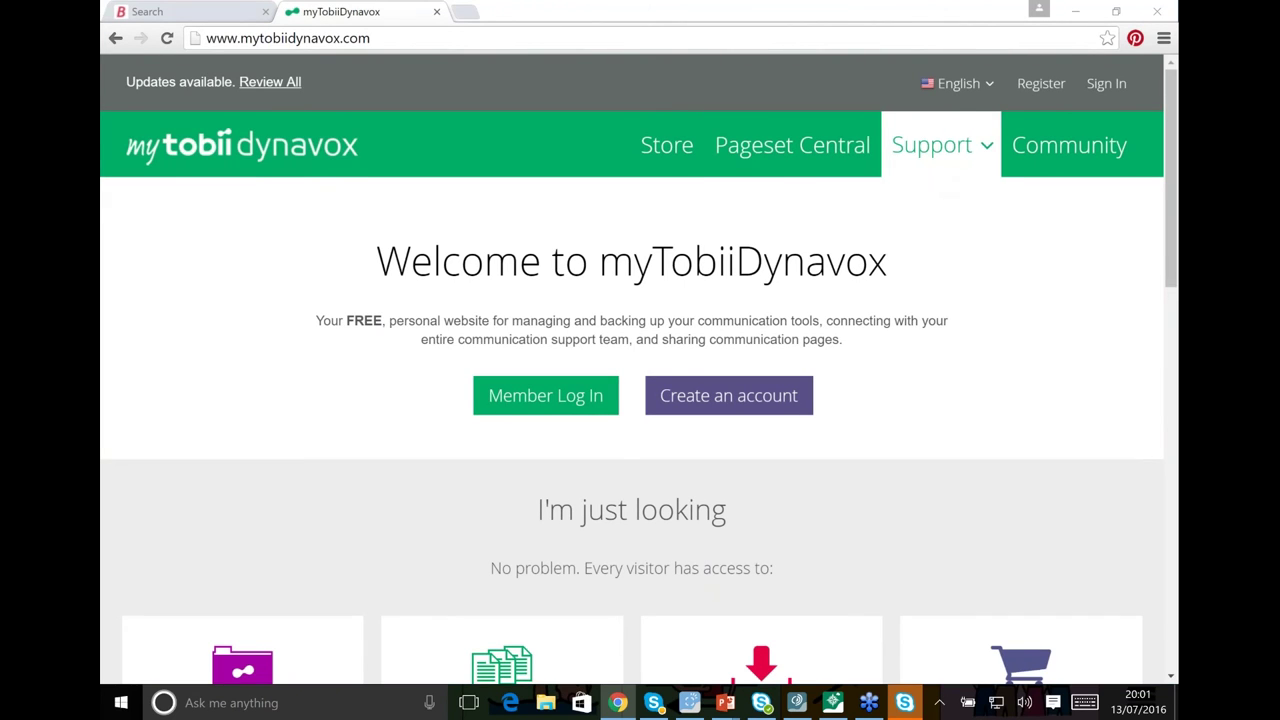
left_click(548, 400)
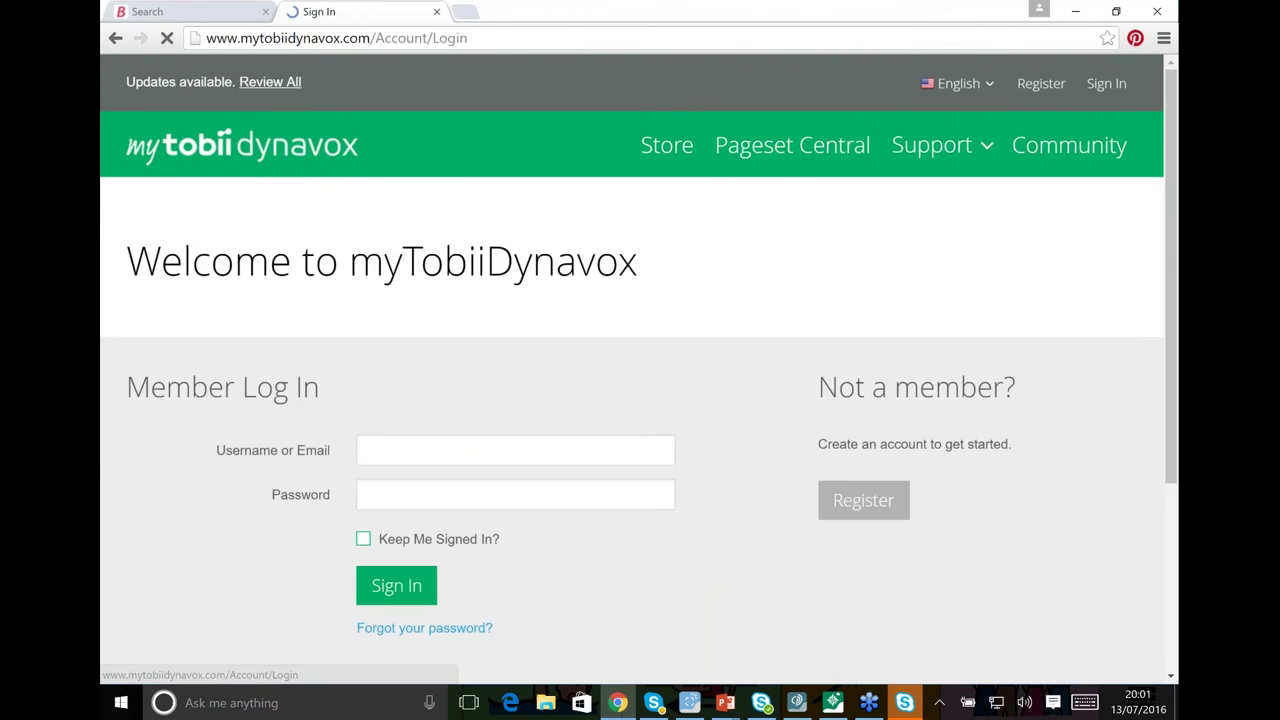
left_click(390, 452)
type("hect")
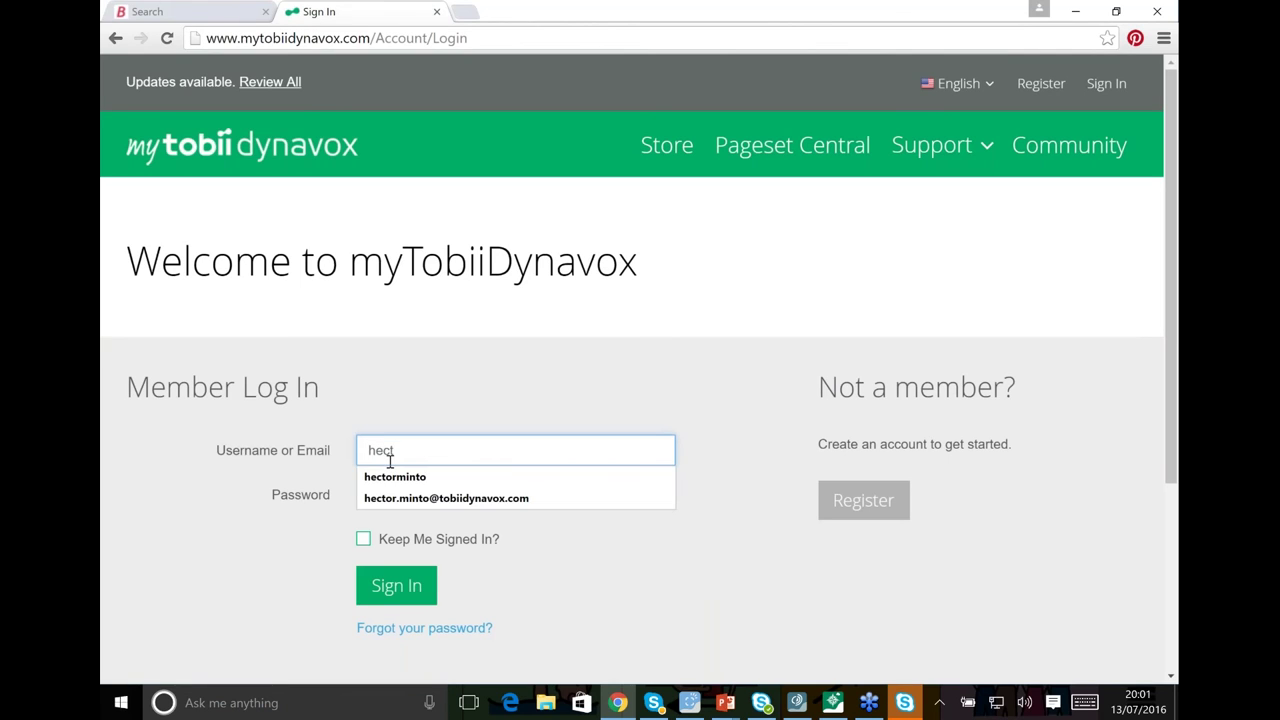
left_click(374, 499)
left_click(377, 491)
type("••••••••")
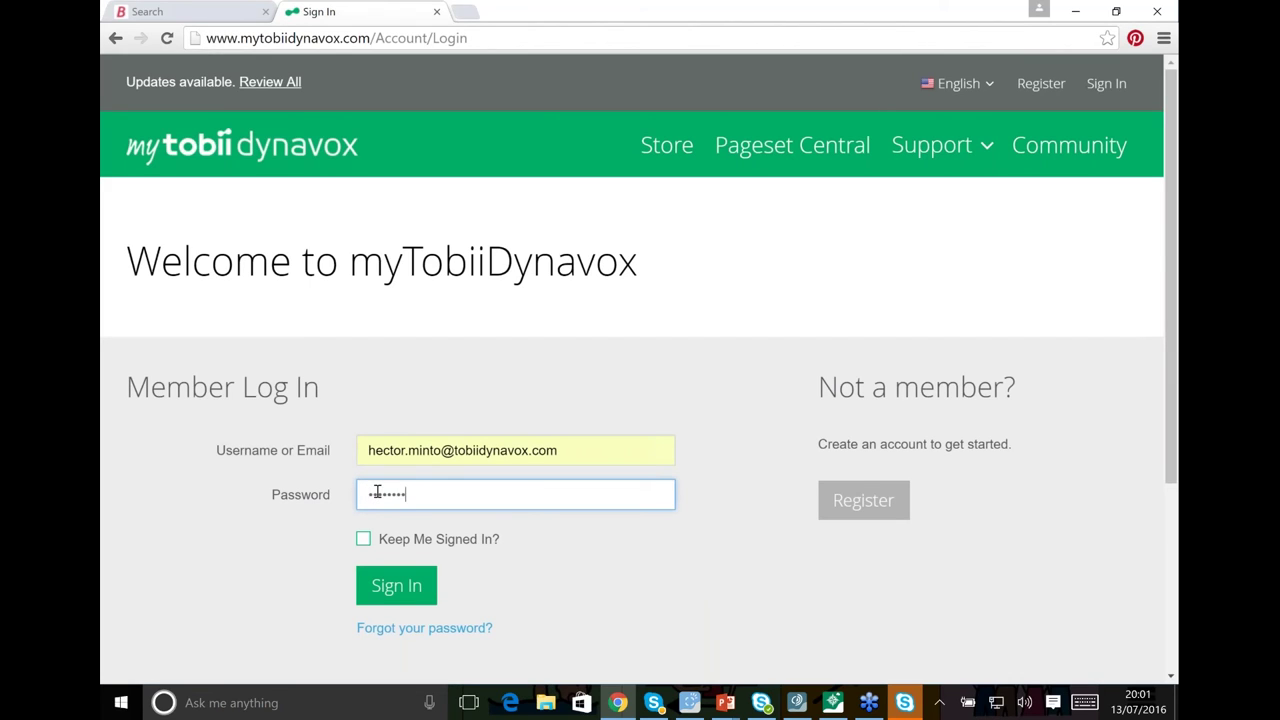
left_click(397, 586)
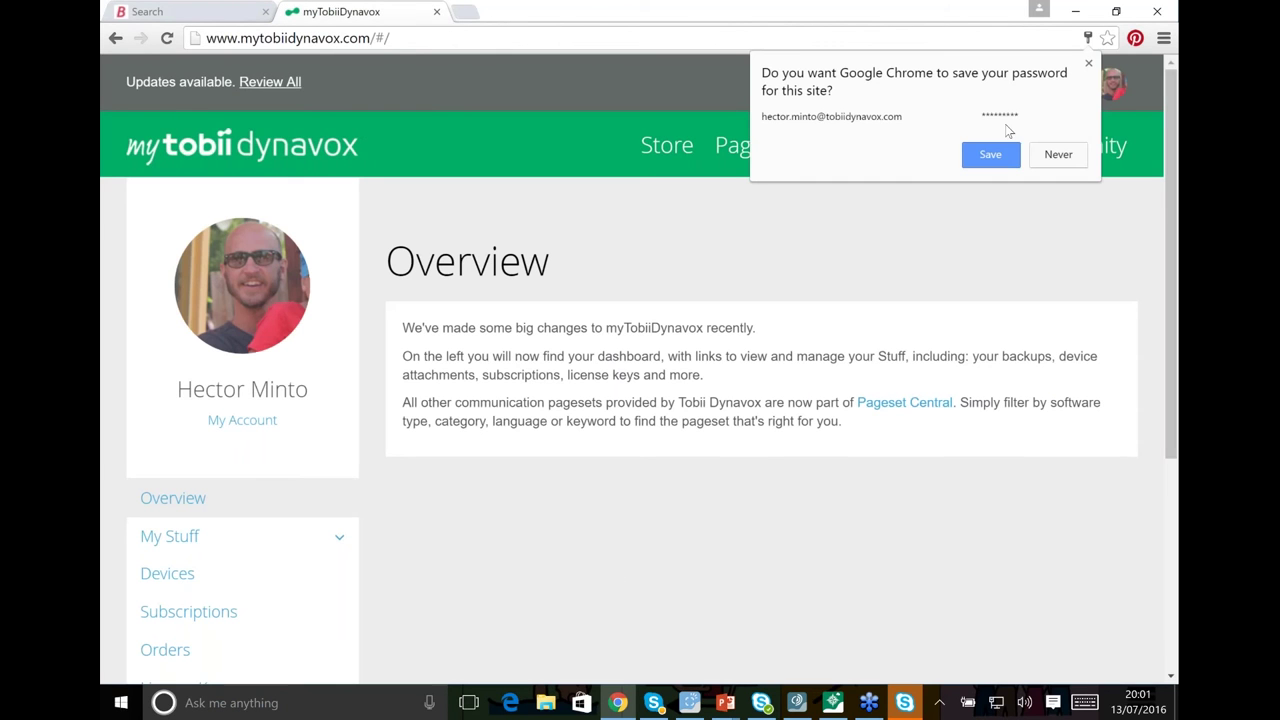
Dismiss Chrome's save-password prompt, scroll down the Overview page, and expand My Stuff
left_click(990, 155)
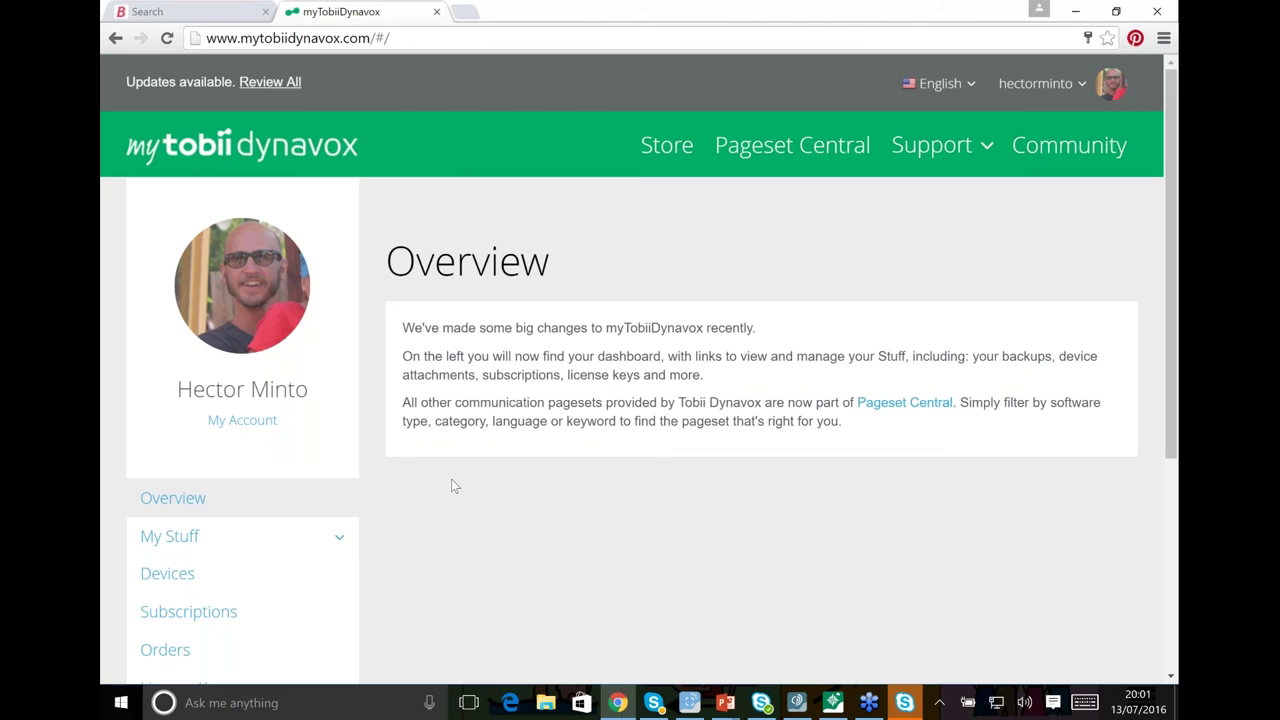
scroll(535, 620, "down", 1)
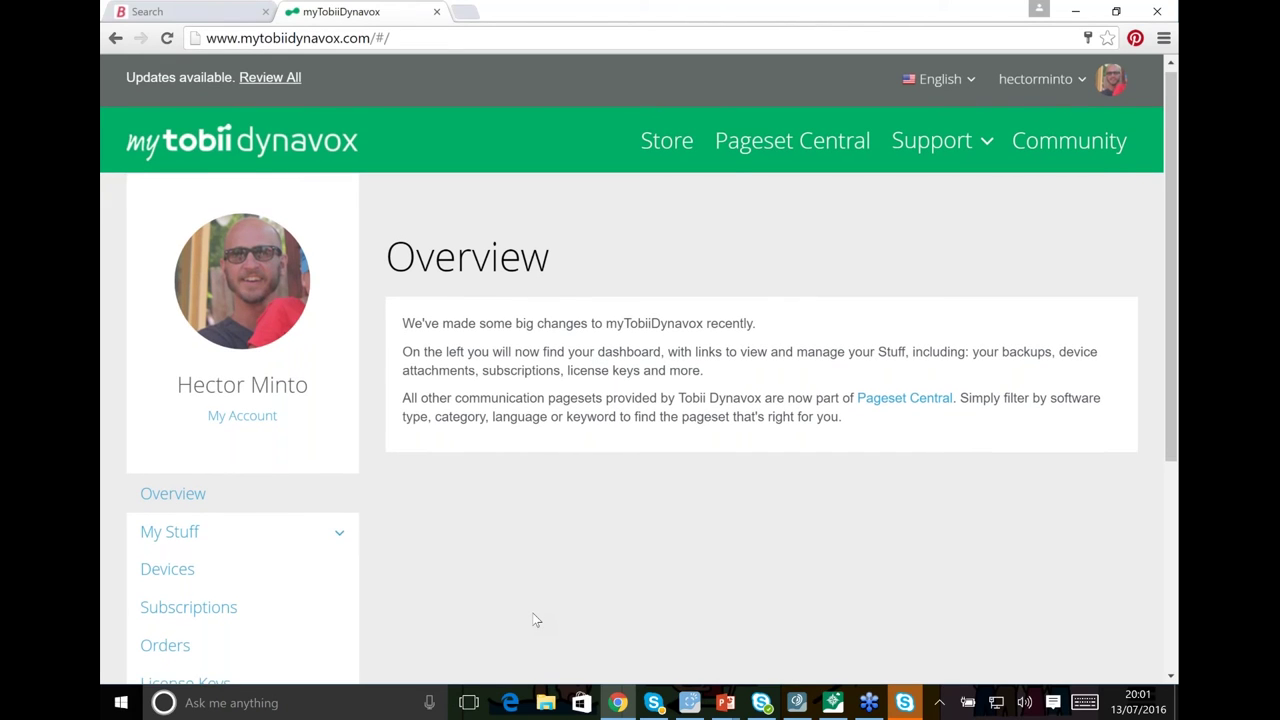
scroll(535, 620, "down", 1)
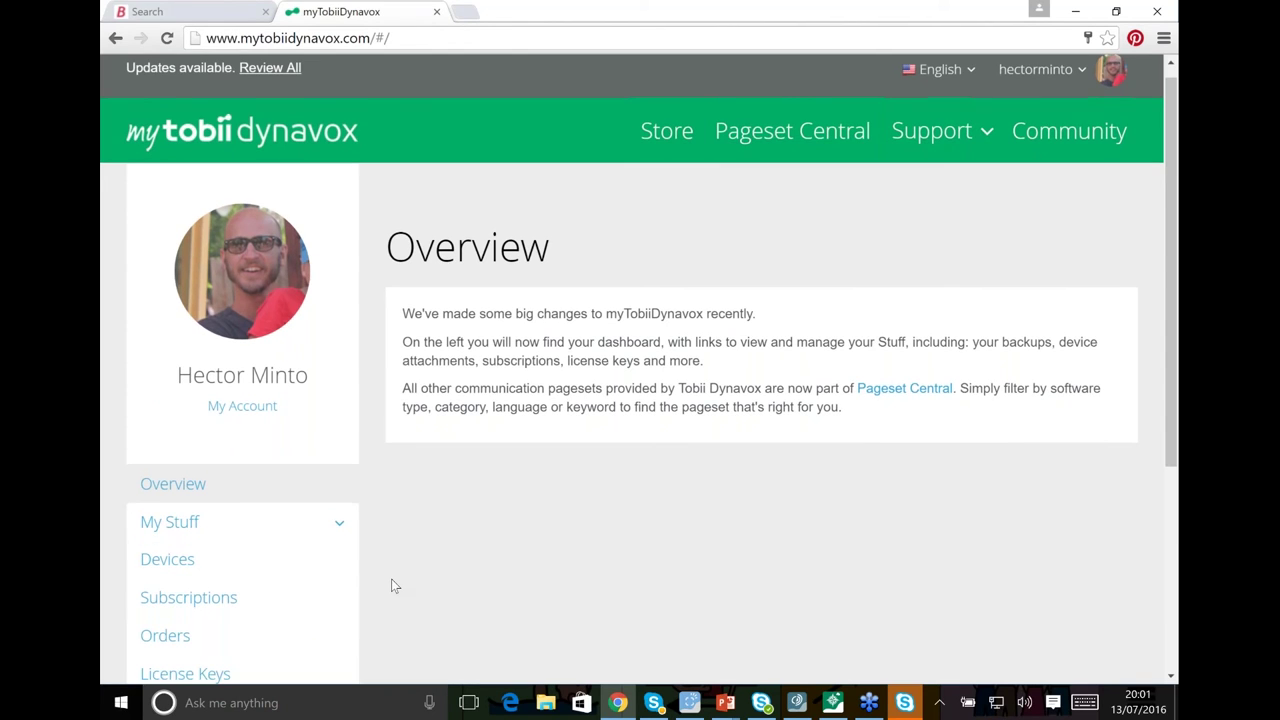
scroll(393, 586, "down", 2)
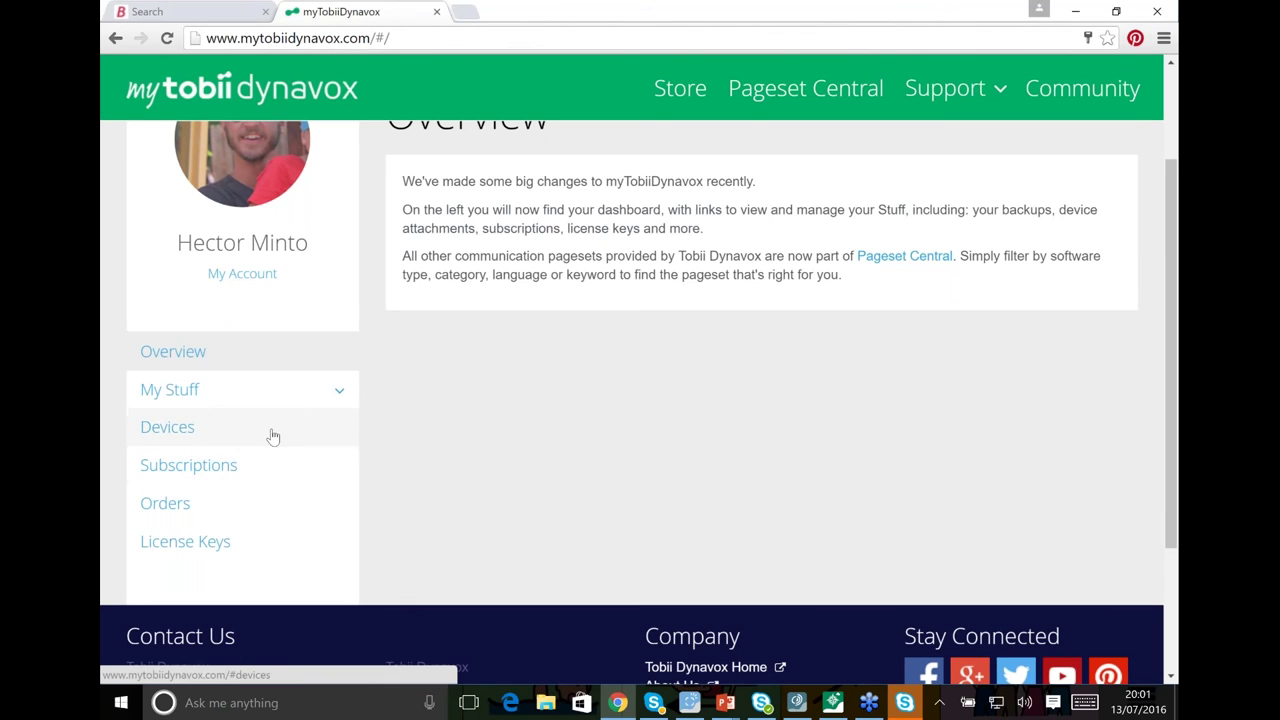
left_click(270, 389)
Browse the Snap Scene backups (test, Toybox one, Vis scene webinar), then return to Snap Scene
left_click(260, 543)
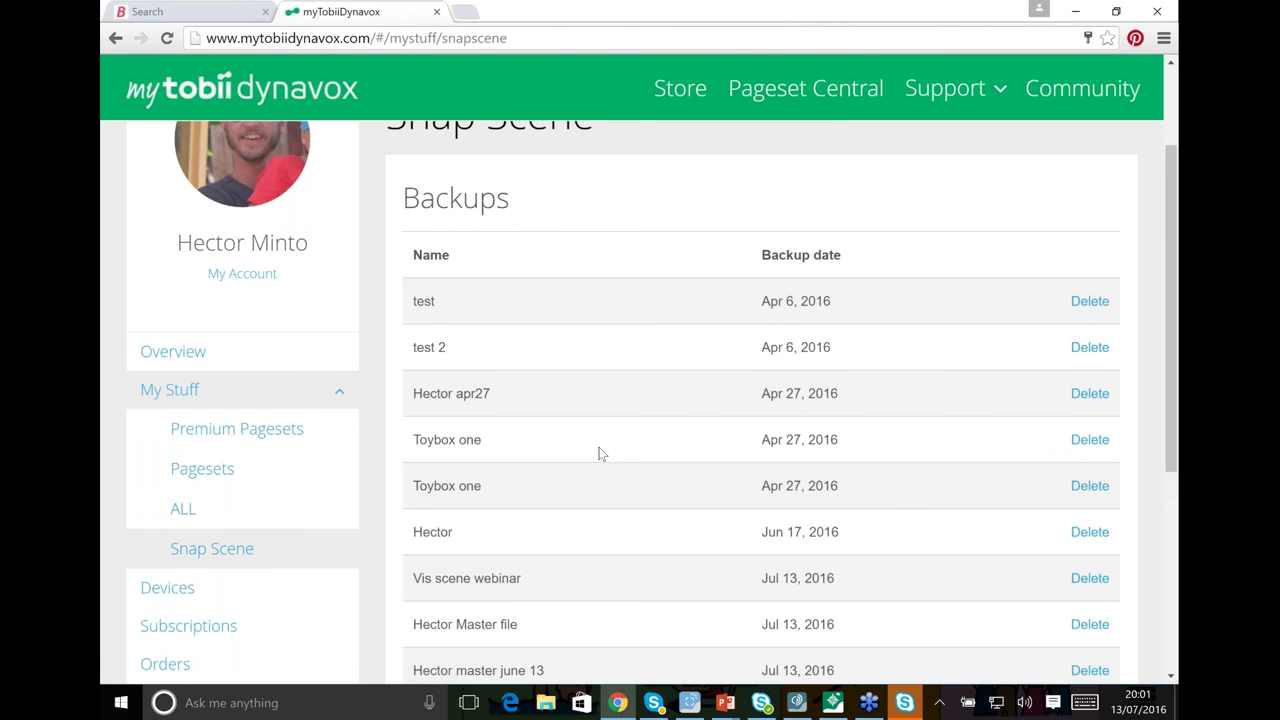
scroll(600, 454, "down", 1)
scroll(600, 454, "down", 3)
scroll(600, 454, "up", 2)
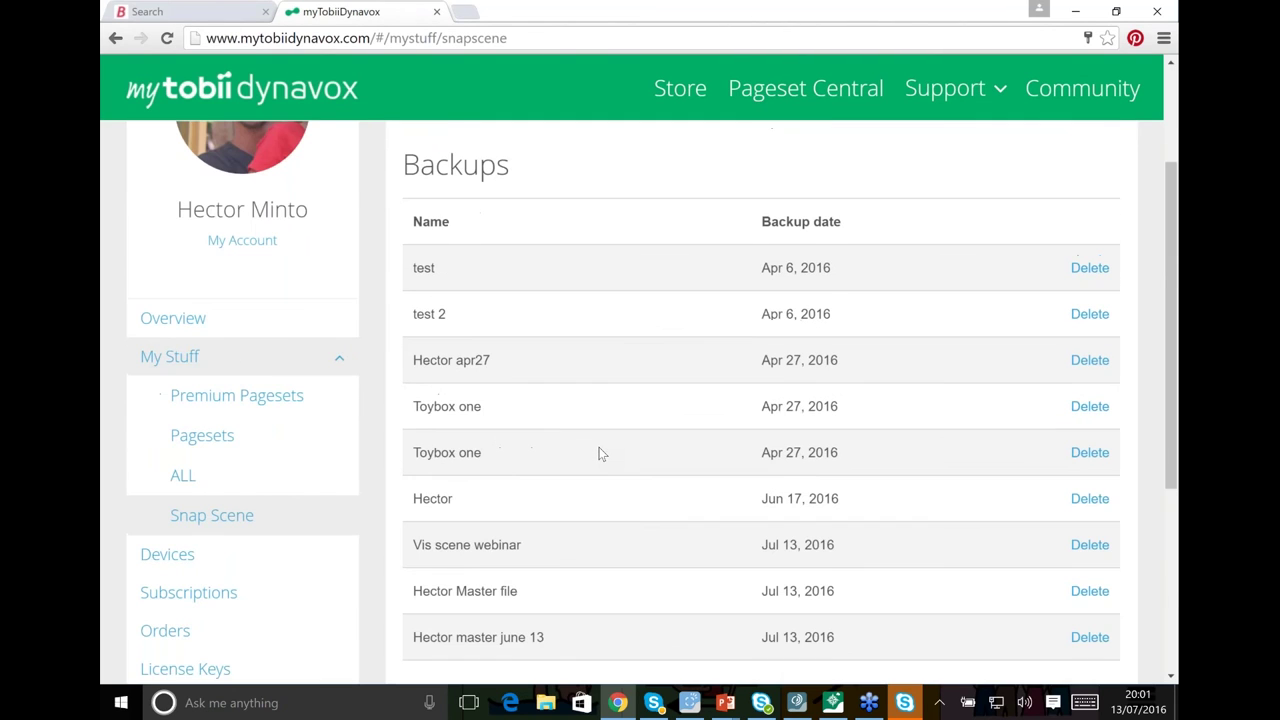
scroll(600, 454, "down", 1)
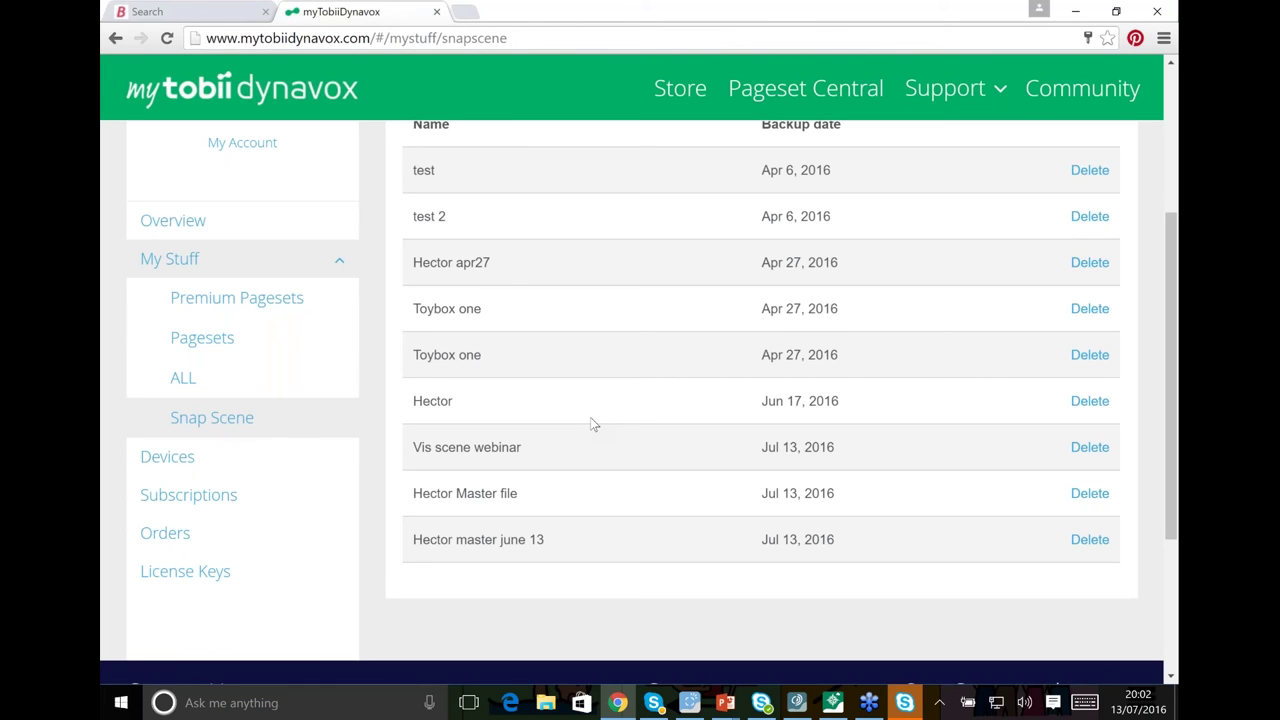
key("alt+Tab")
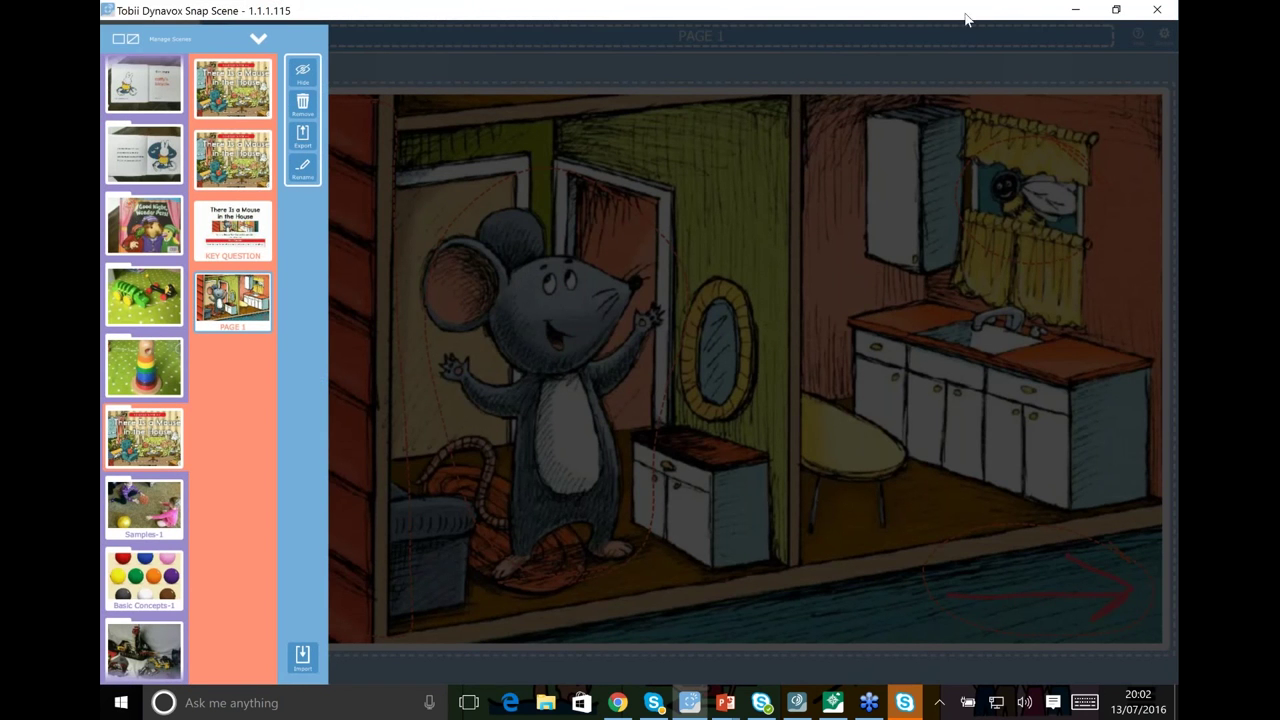
Restore Snap Scene, collapse Manage Scenes, and dock the window on the left half
double_click(760, 15)
left_click_drag(975, 19, 640, 137)
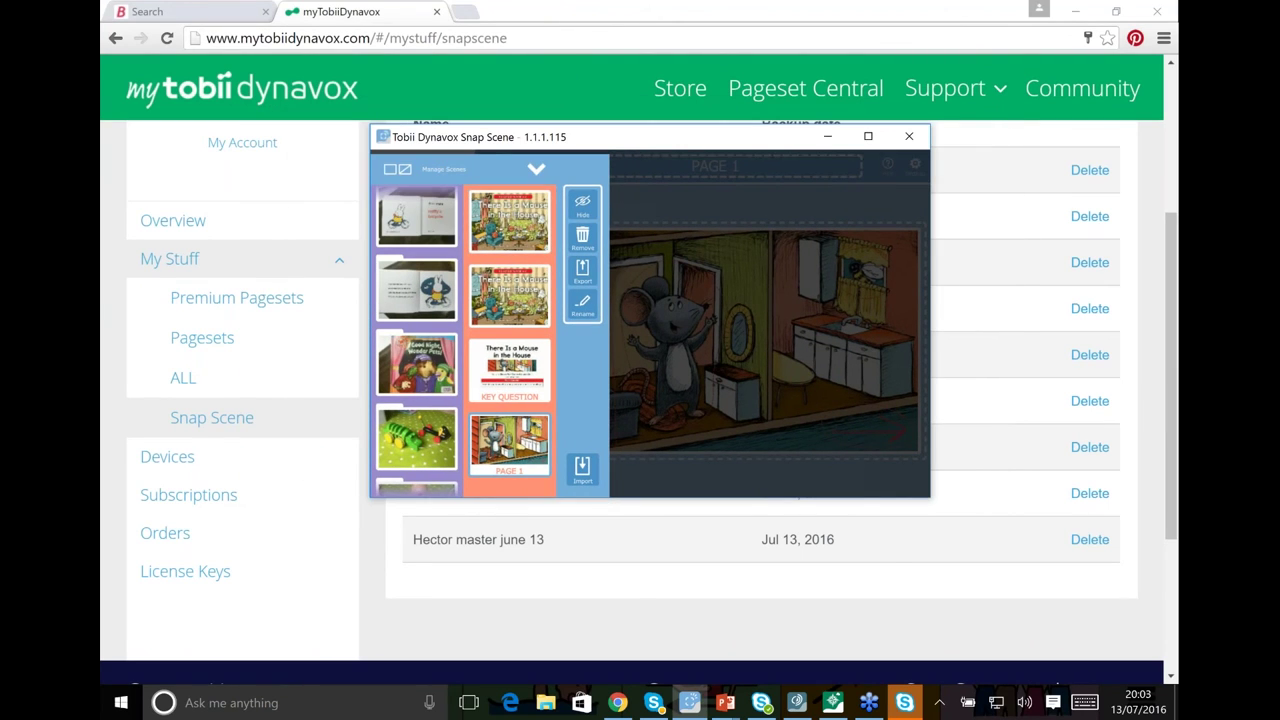
left_click(536, 172)
left_click_drag(671, 141, 101, 178)
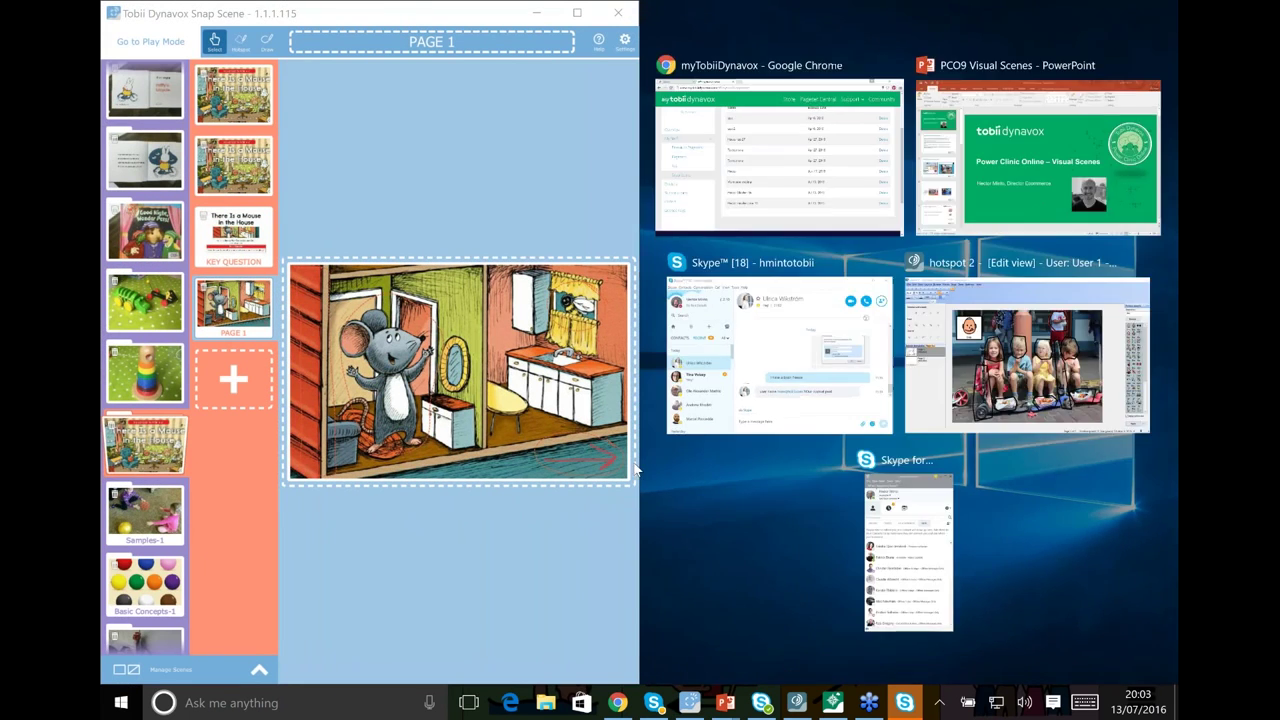
Fill the right half with the Compass board, then bring Communicator's hotspot 2 page forward
key("alt+Tab")
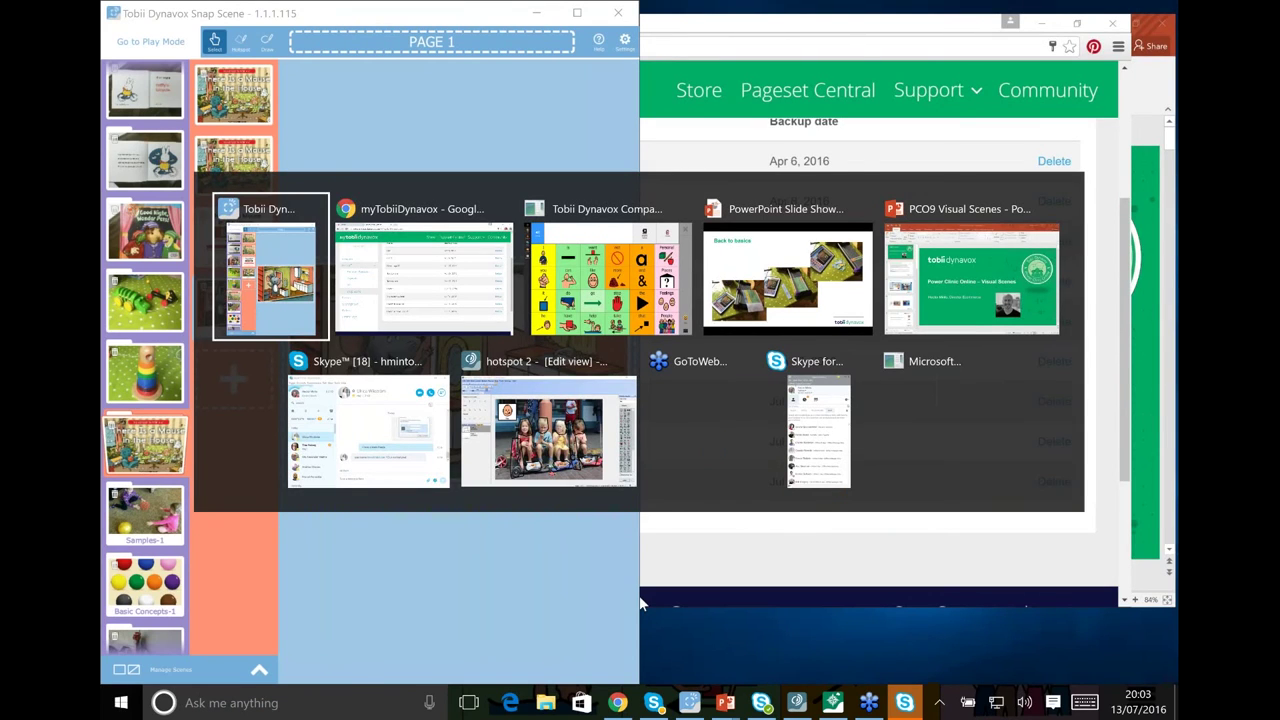
key("alt+Tab")
key("alt+Tab")
key("alt+Tab")
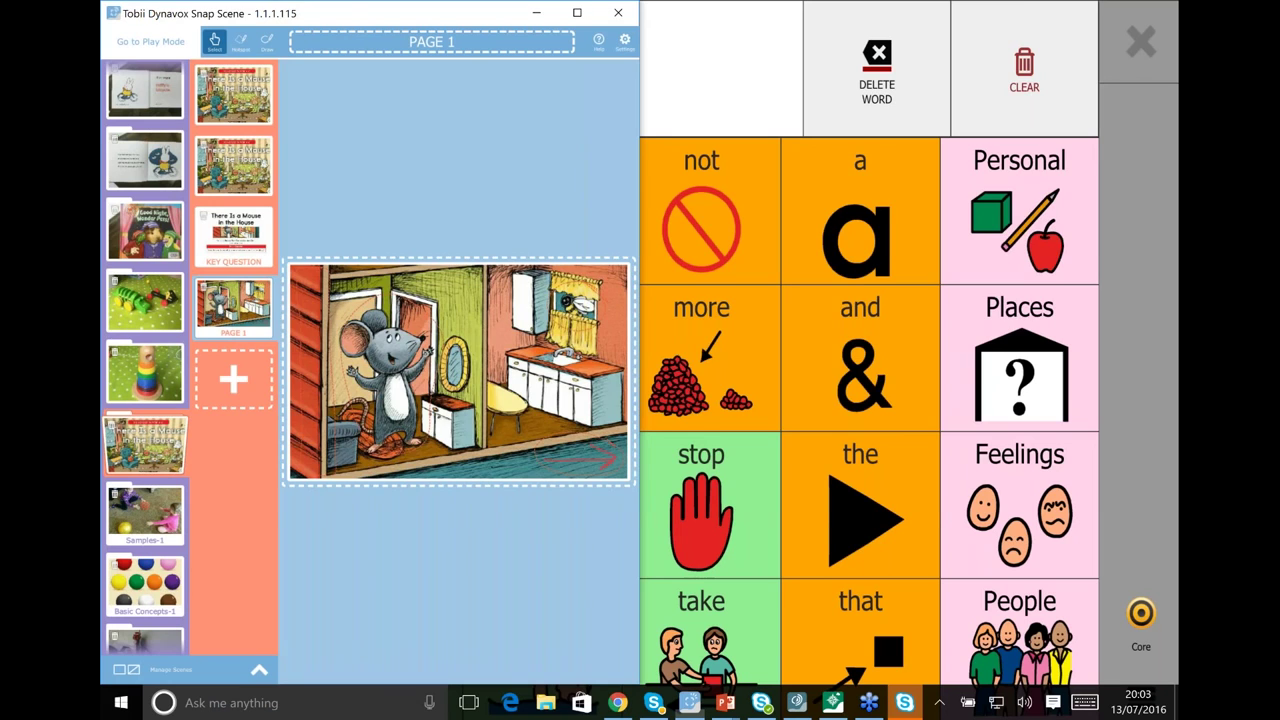
key("alt+Tab")
key("alt+Tab")
key("alt+Tab")
key("alt+Tab")
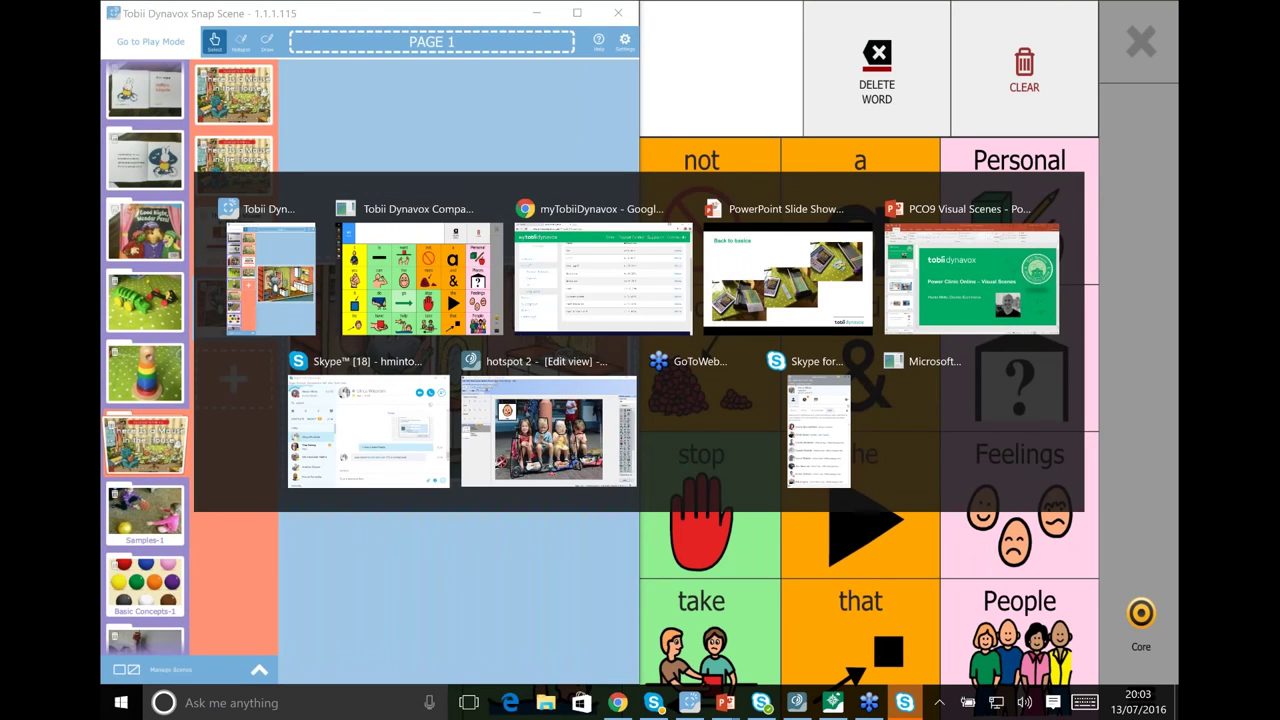
key("alt+Tab")
key("alt+Tab")
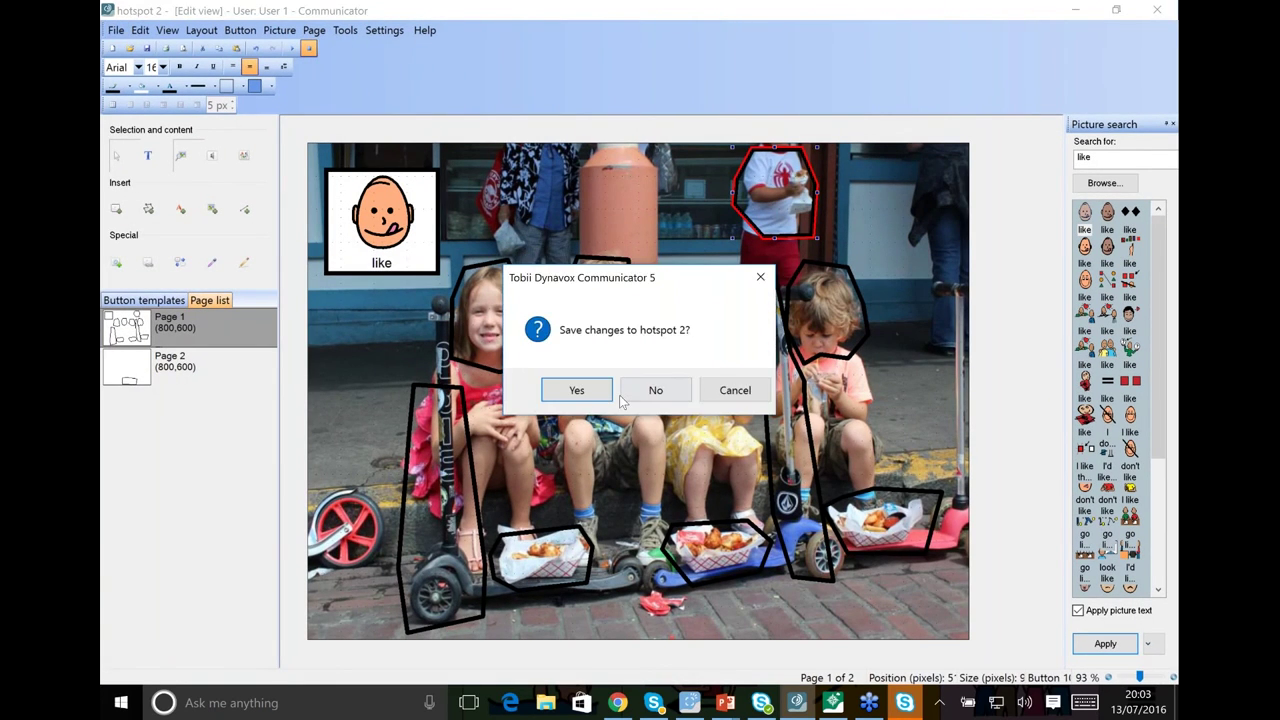
Open the Sono Flex home page full screen, then close Communicator from the evaluation notice
key("Return")
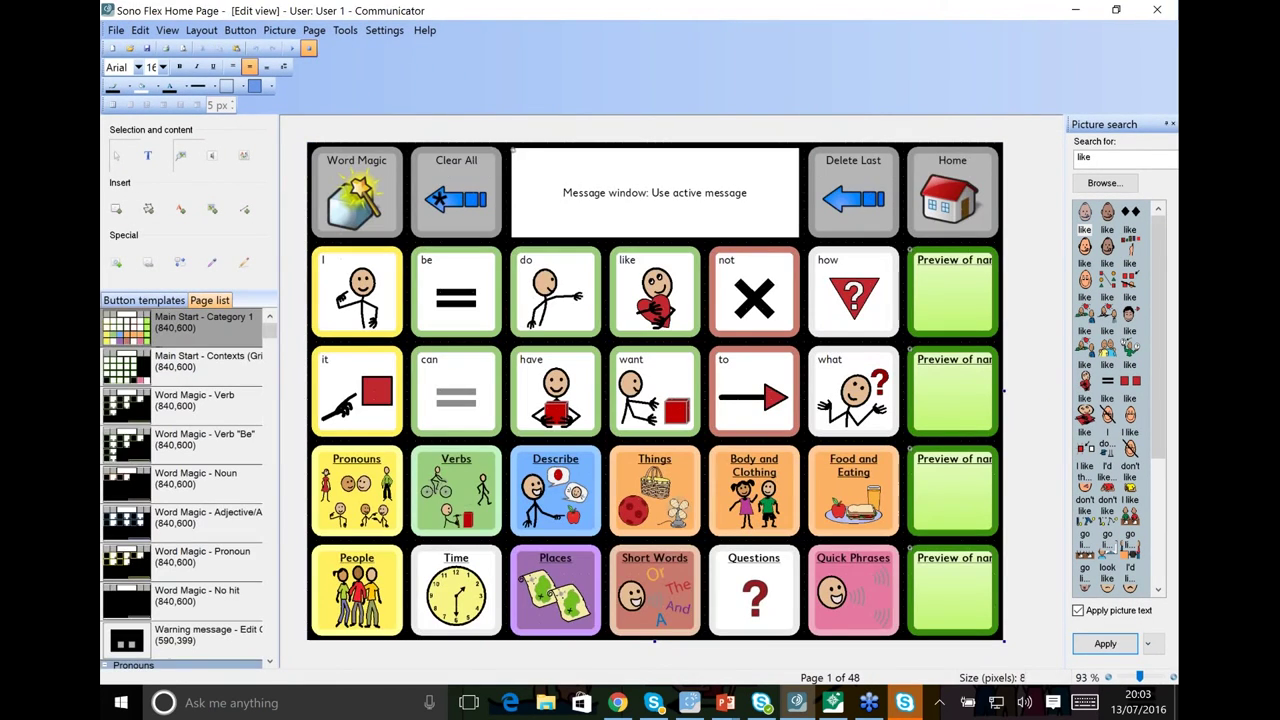
left_click(300, 48)
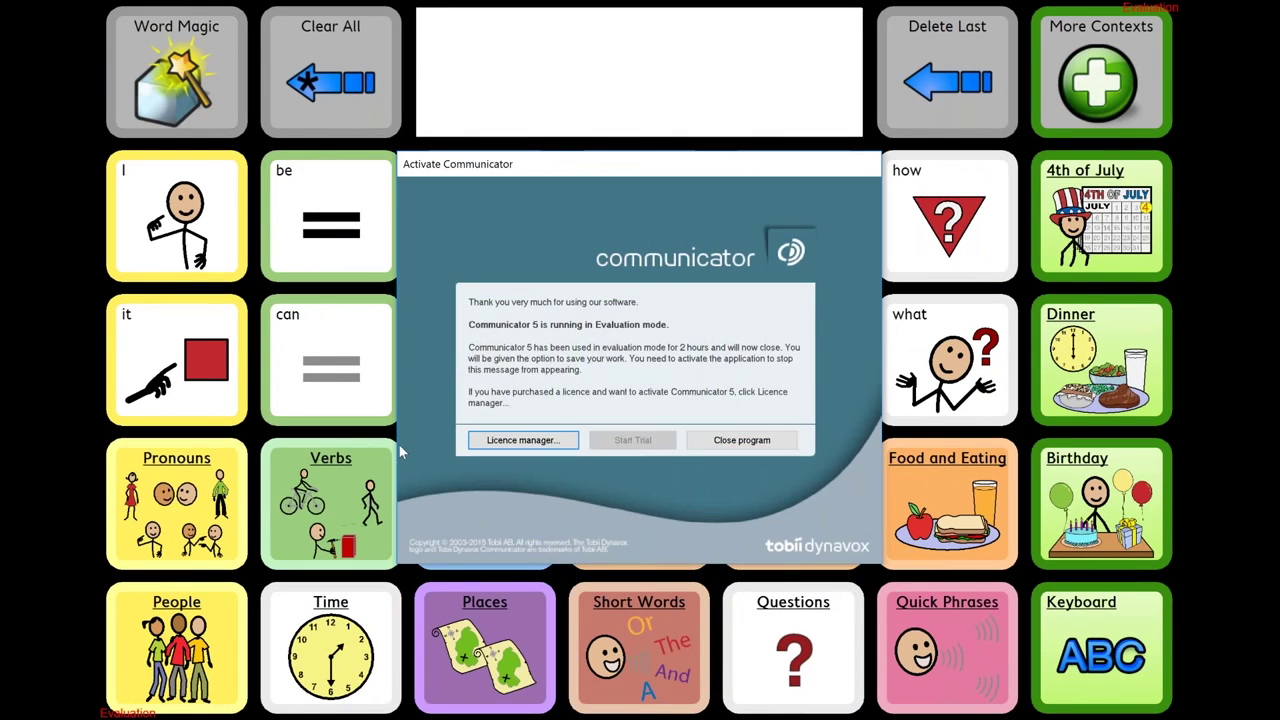
left_click(716, 448)
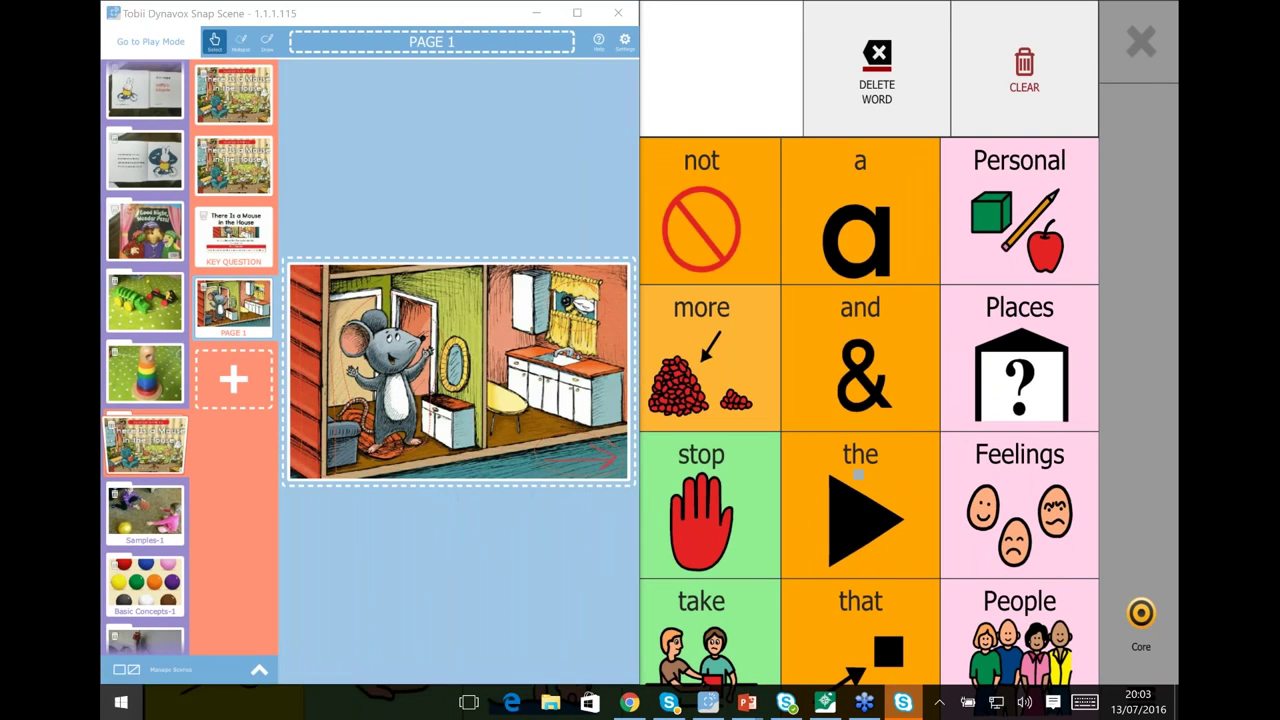
Relaunch Communicator 5 by searching 'commun' and 'comm' in the Start menu
key("super")
type("commun")
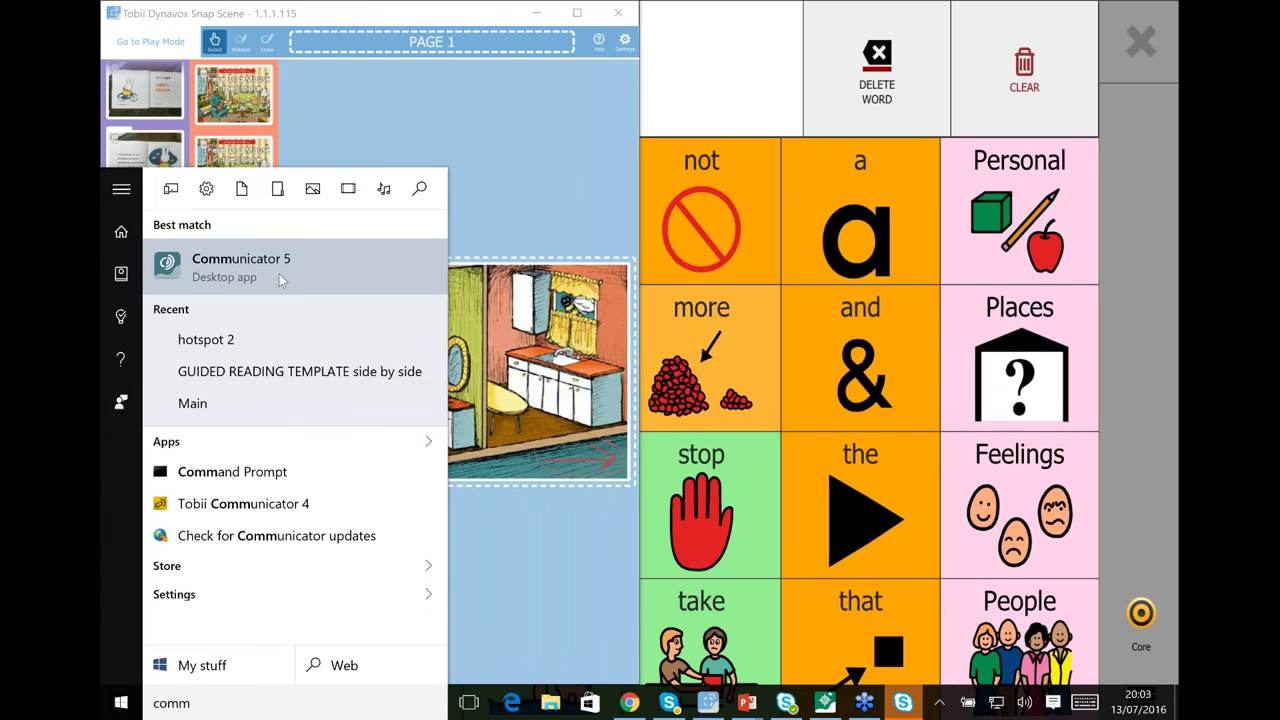
key("Return")
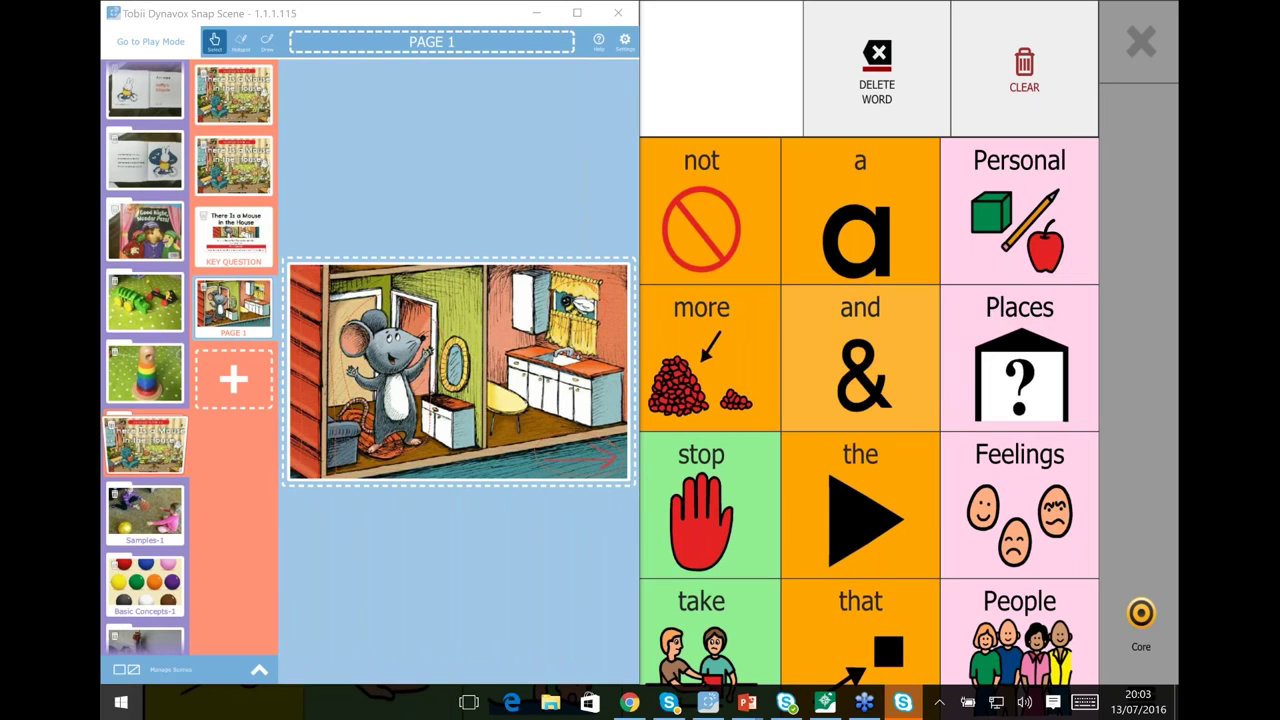
key("super")
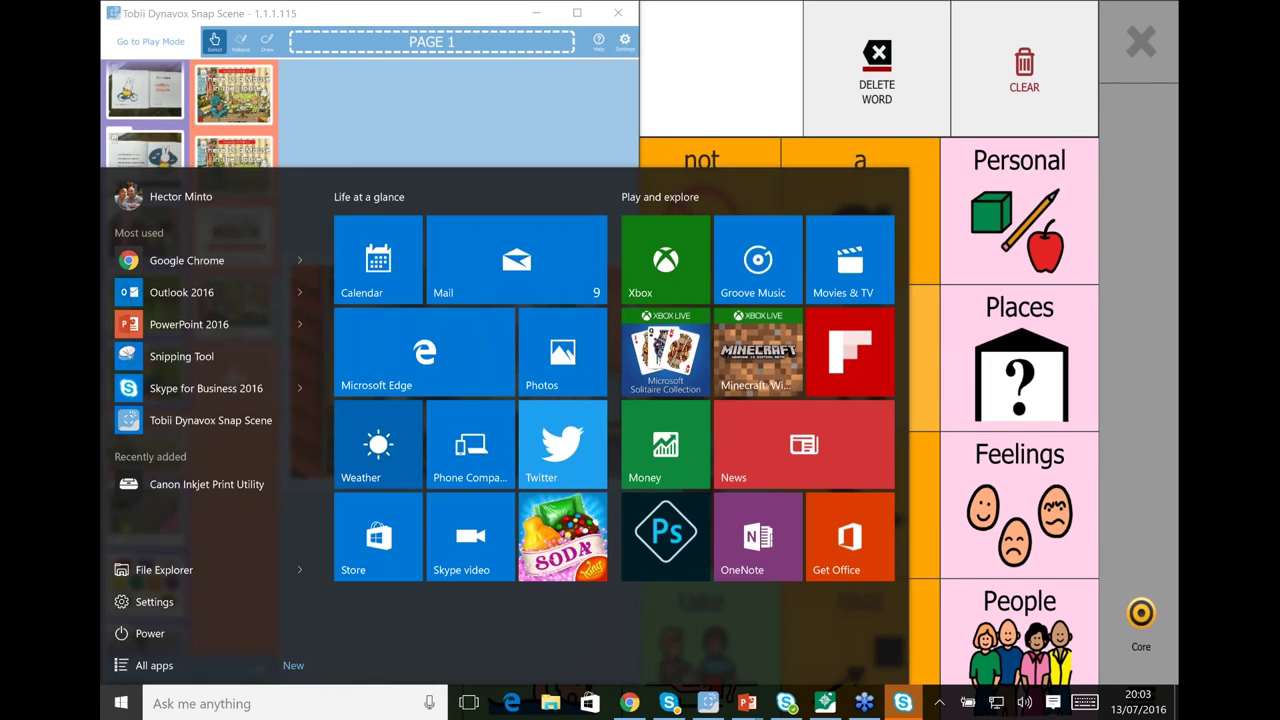
type("comm")
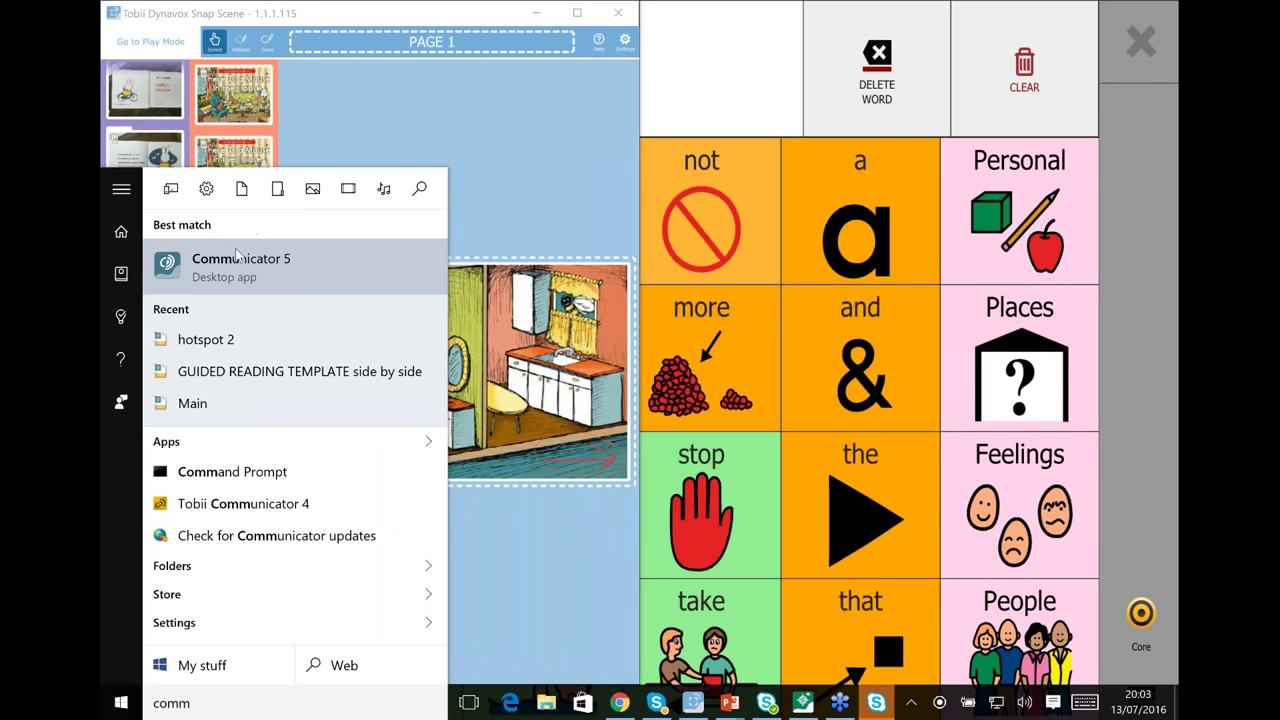
key("Escape")
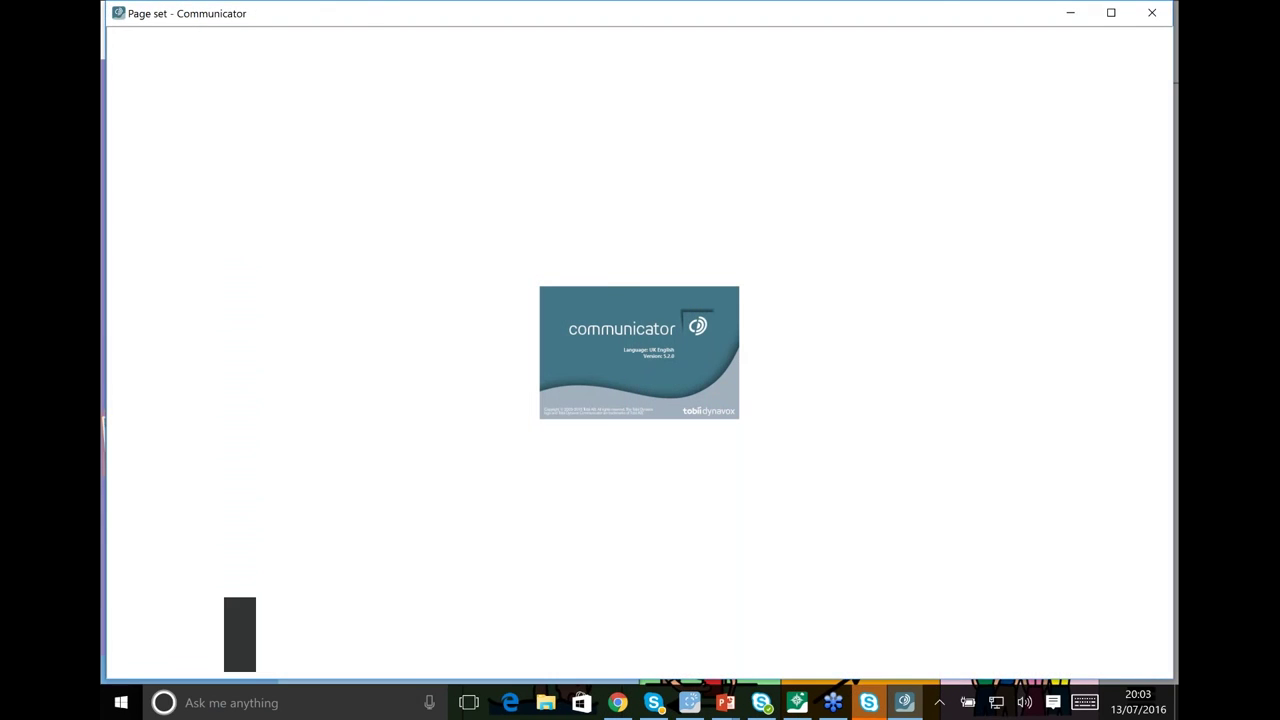
In Snap Scene, view the green toy crocodile scene and the Good Night, Wonder Pets book
key("alt+Tab")
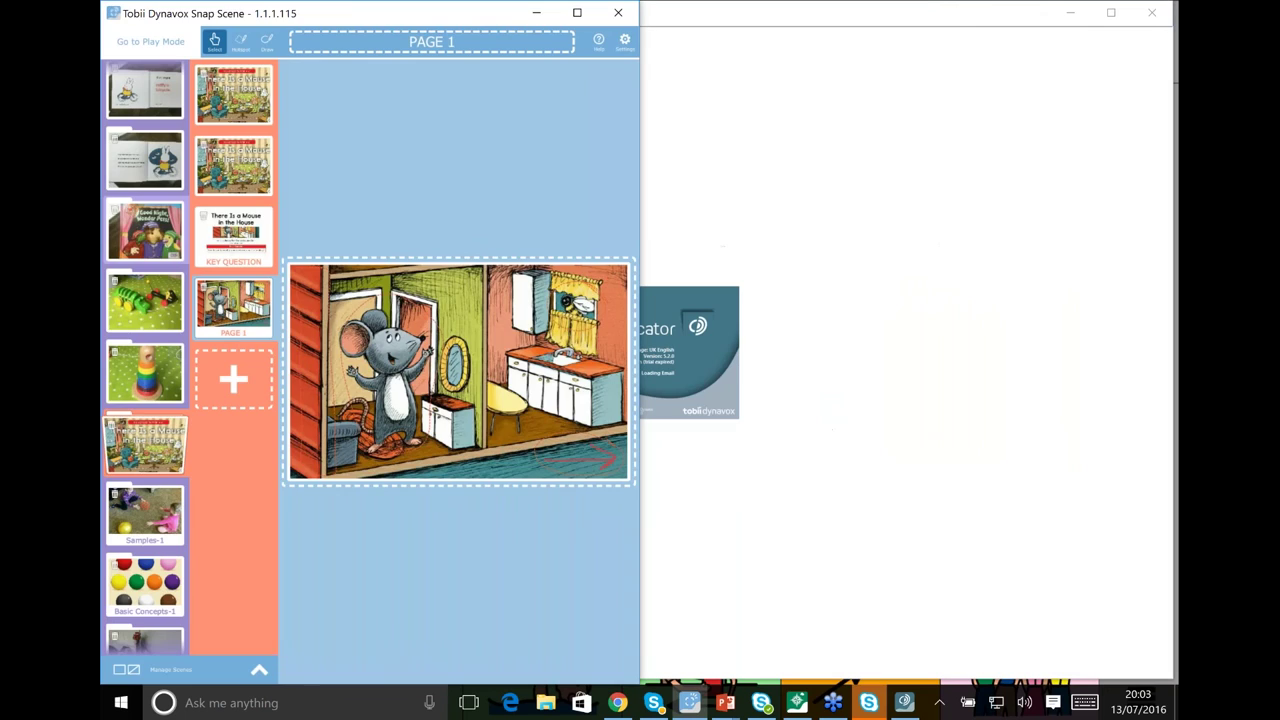
left_click(135, 300)
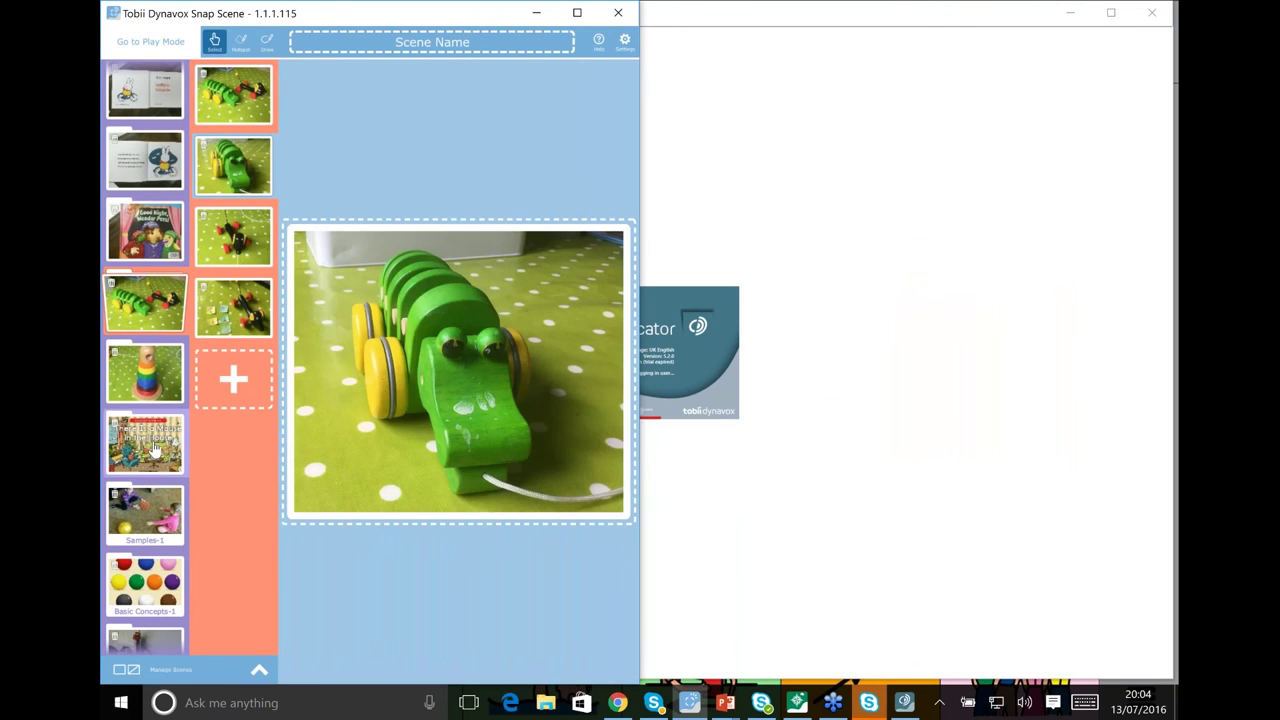
left_click(145, 237)
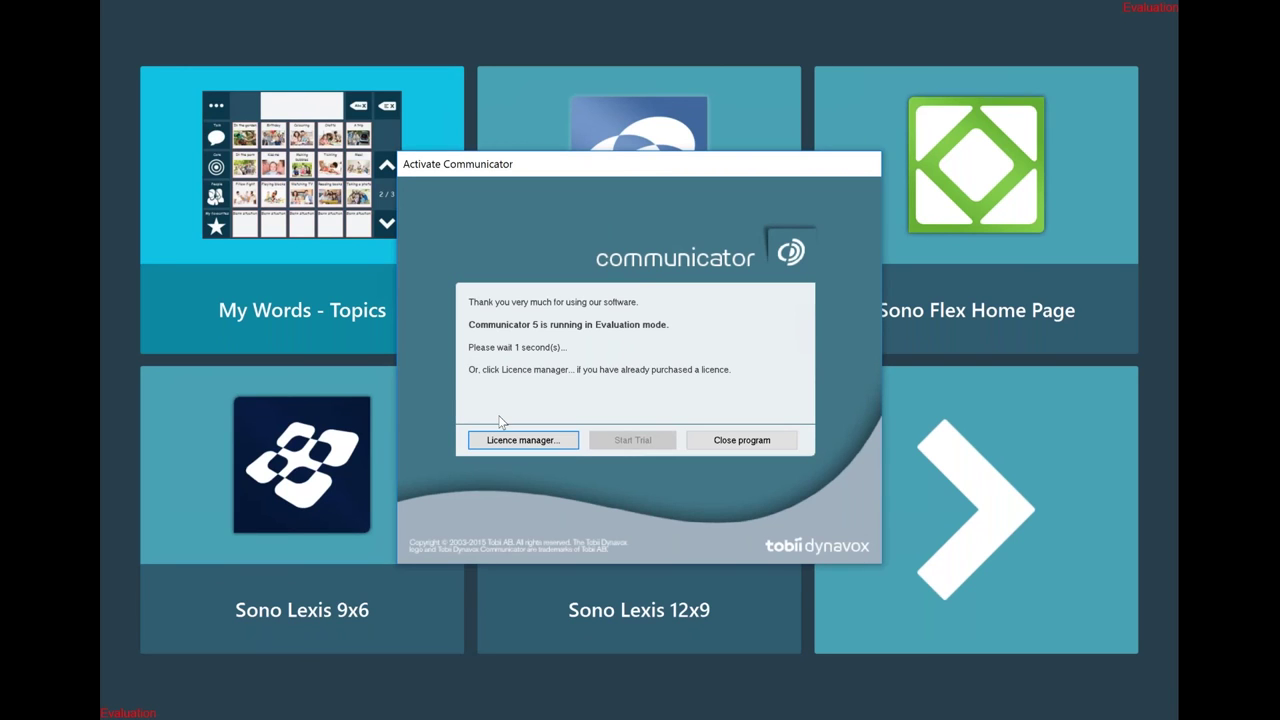
Dismiss the activation notice, open the Sono Flex Home Page, and add 'do' to the message
key("ctrl+t")
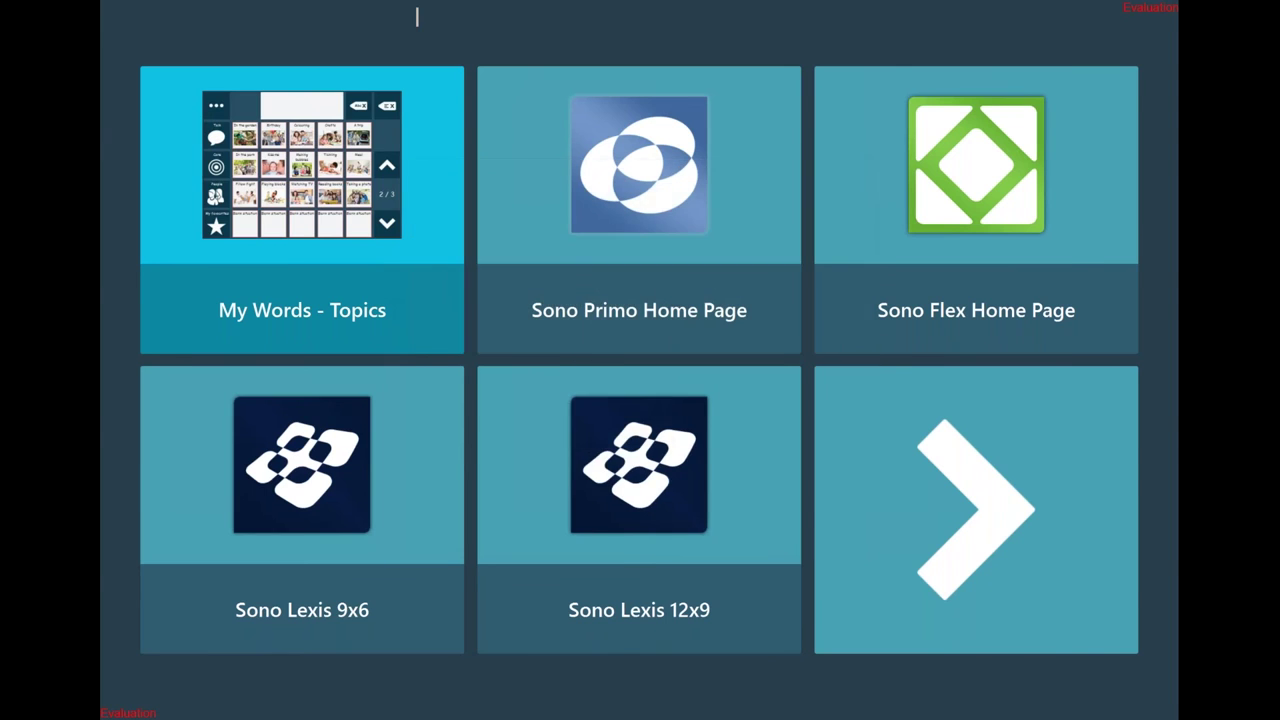
key("Return")
left_click(485, 215)
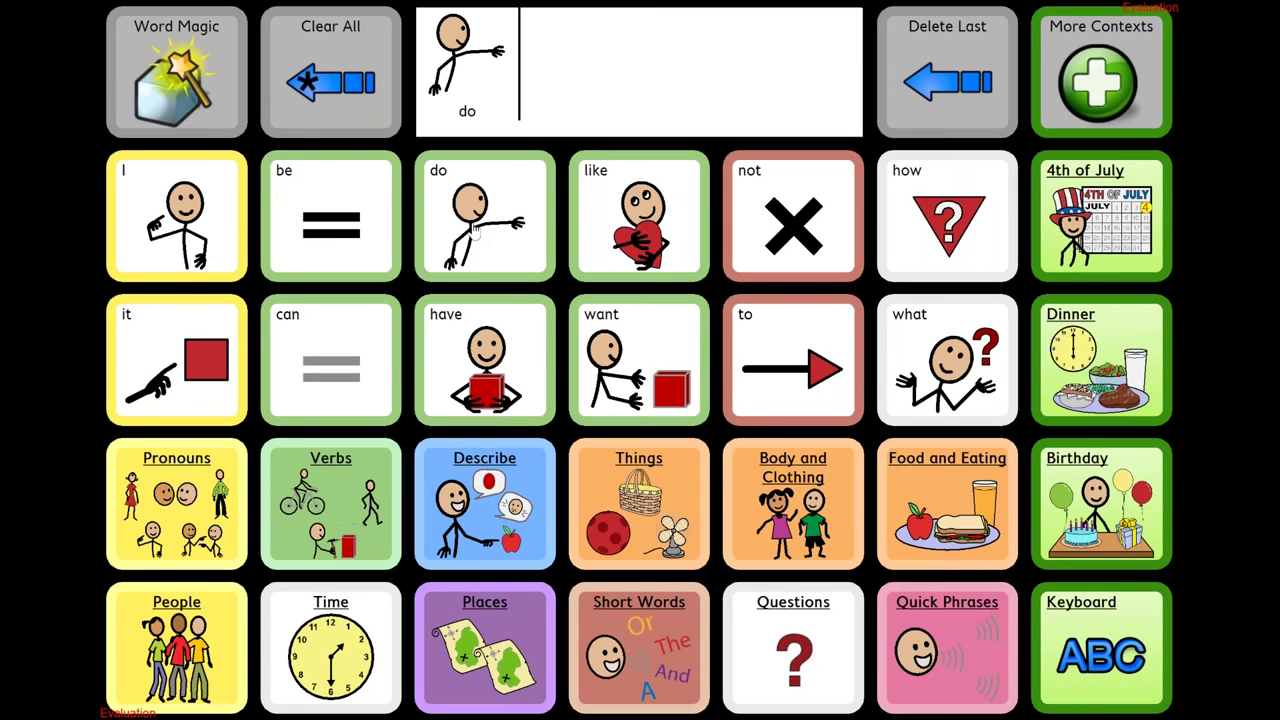
Switch Communicator from full screen to a window and put Snap Scene into Play Mode
key("ctrl+m")
key("ctrl+w")
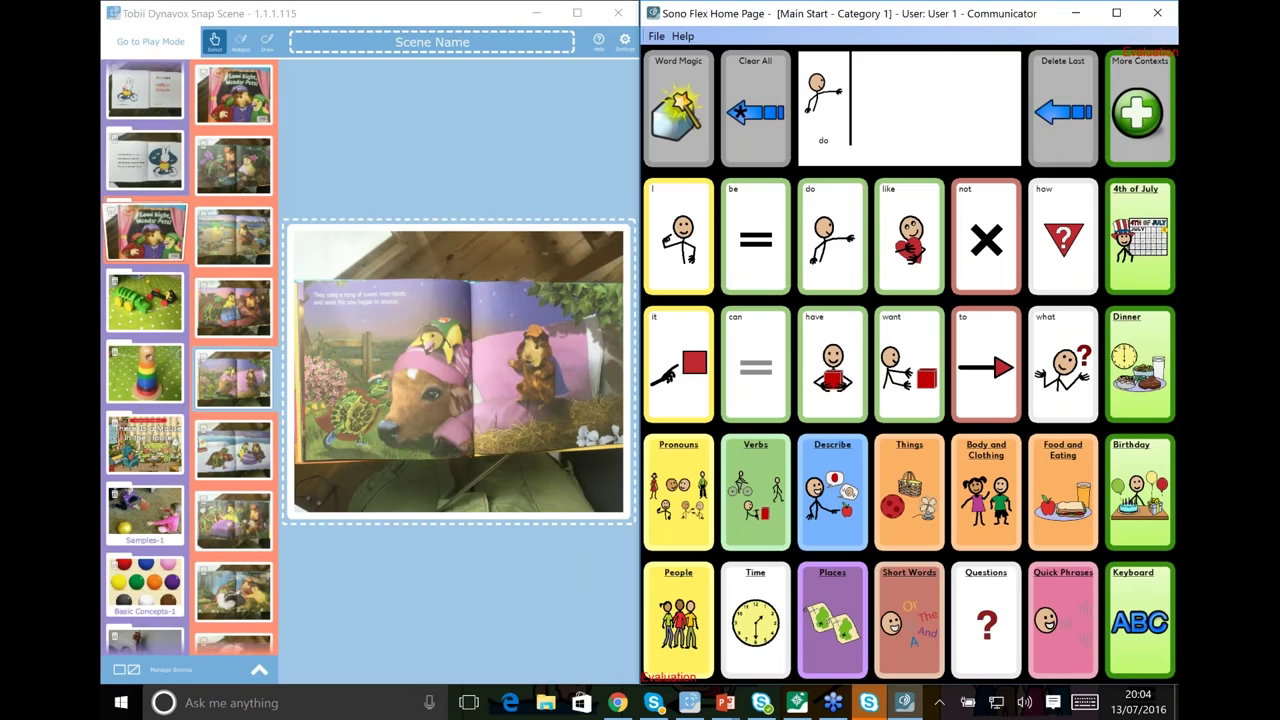
left_click(150, 41)
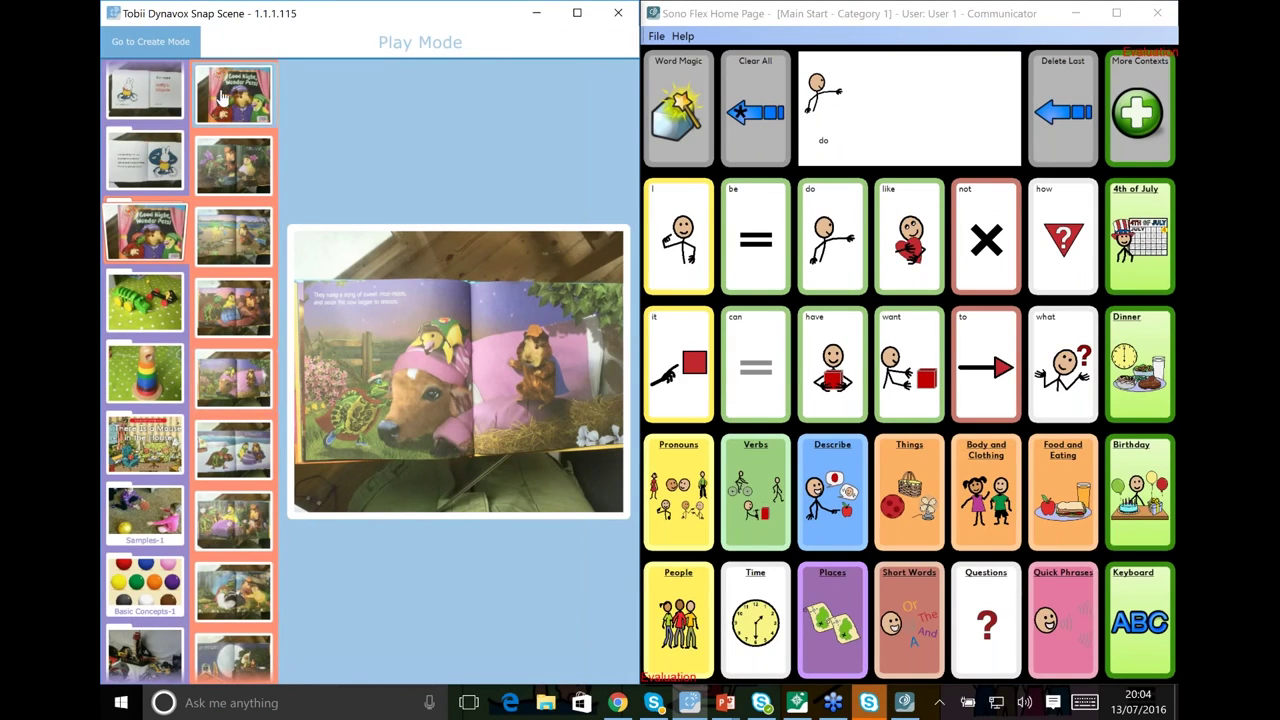
Show the Good Night, Wonder Pets cover and pirate ship scene, then tap the ship hotspot
left_click(378, 314)
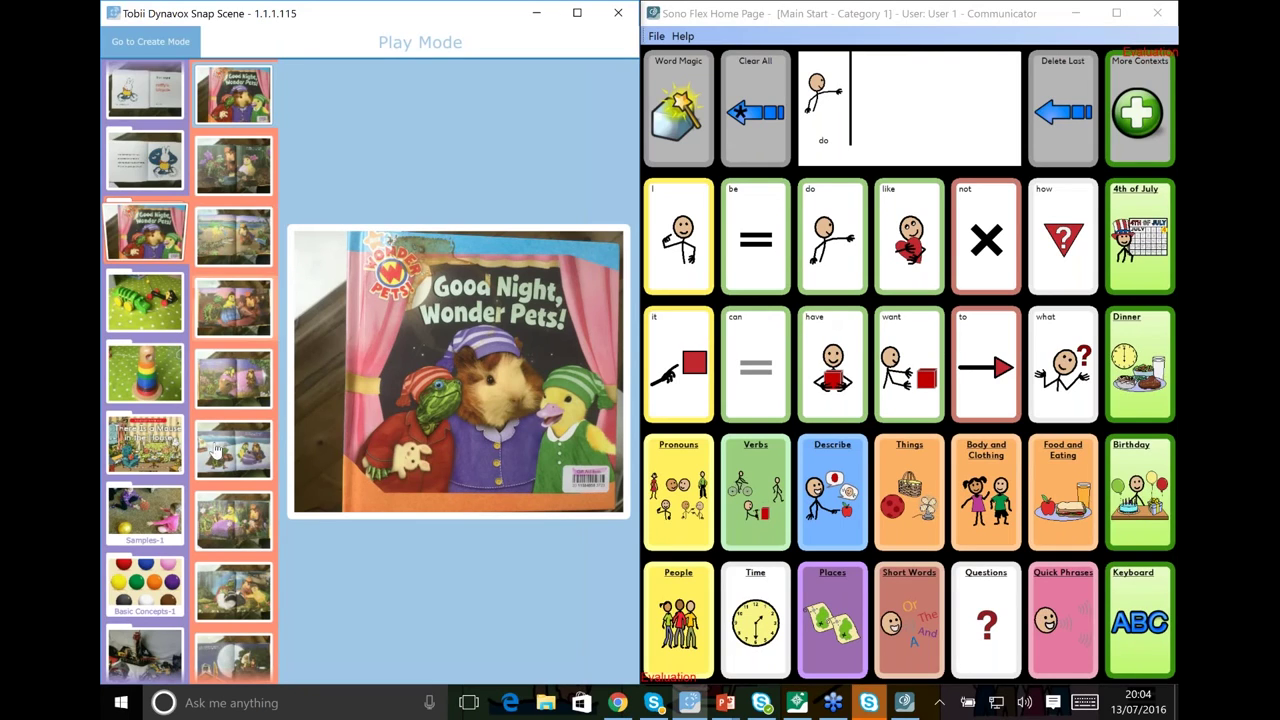
left_click(146, 657)
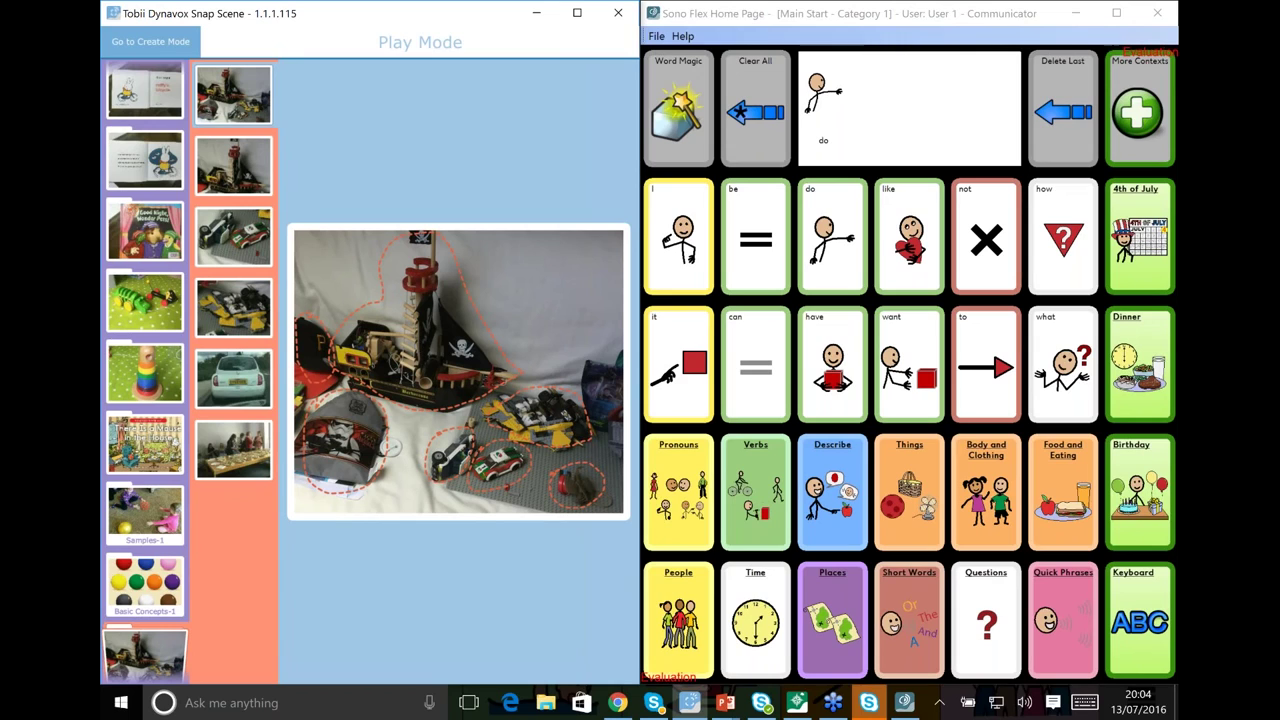
left_click(846, 508)
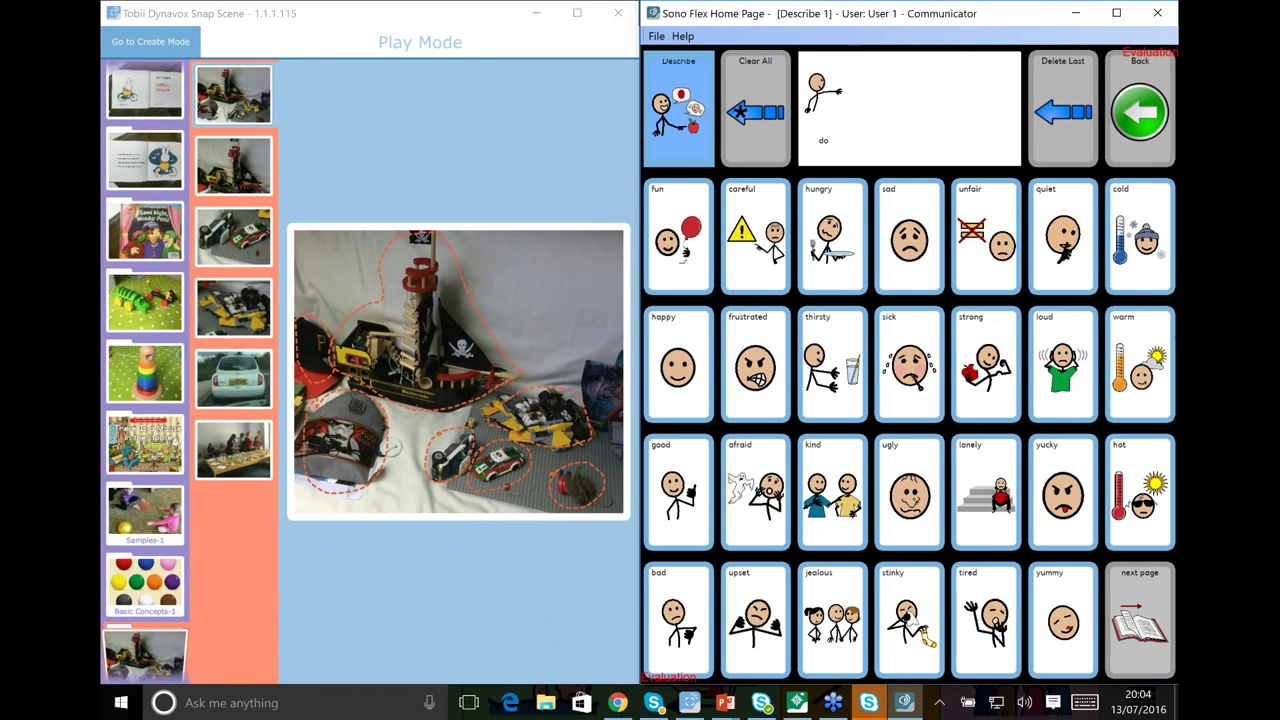
left_click(422, 367)
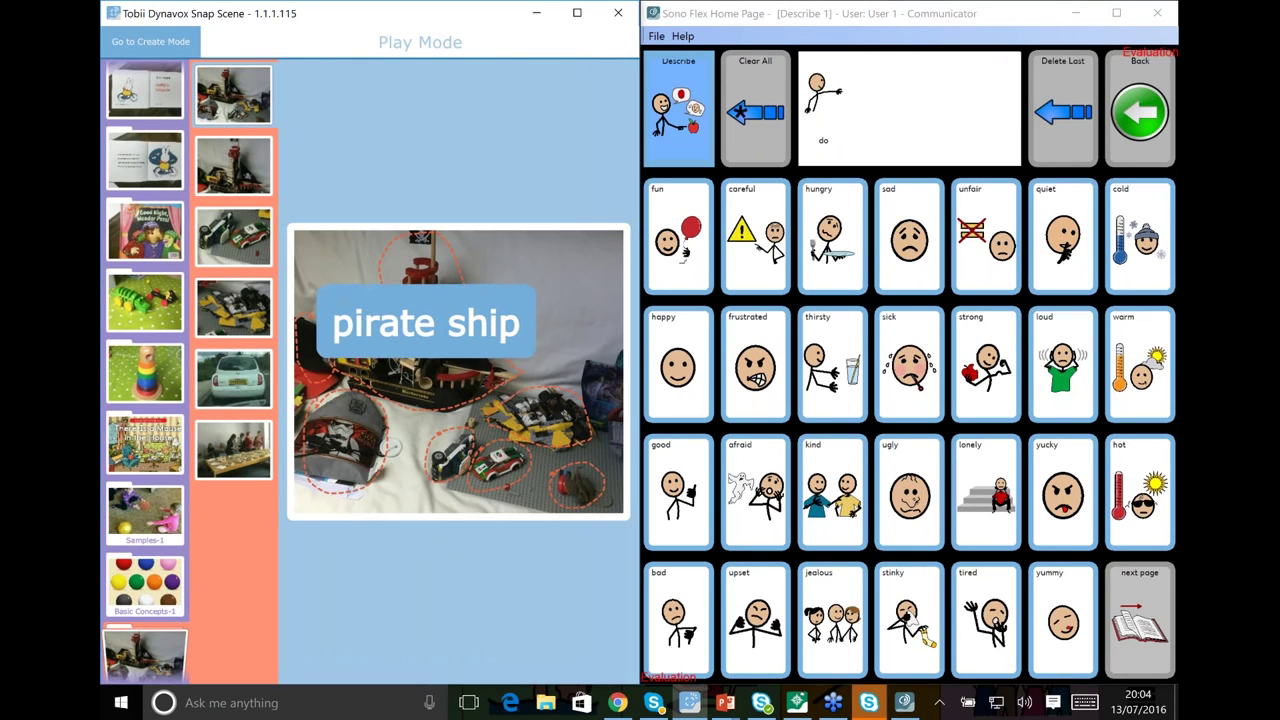
Add 'good' to the Sono Flex message, then open Snap Scene's settings from Create Mode
left_click(677, 490)
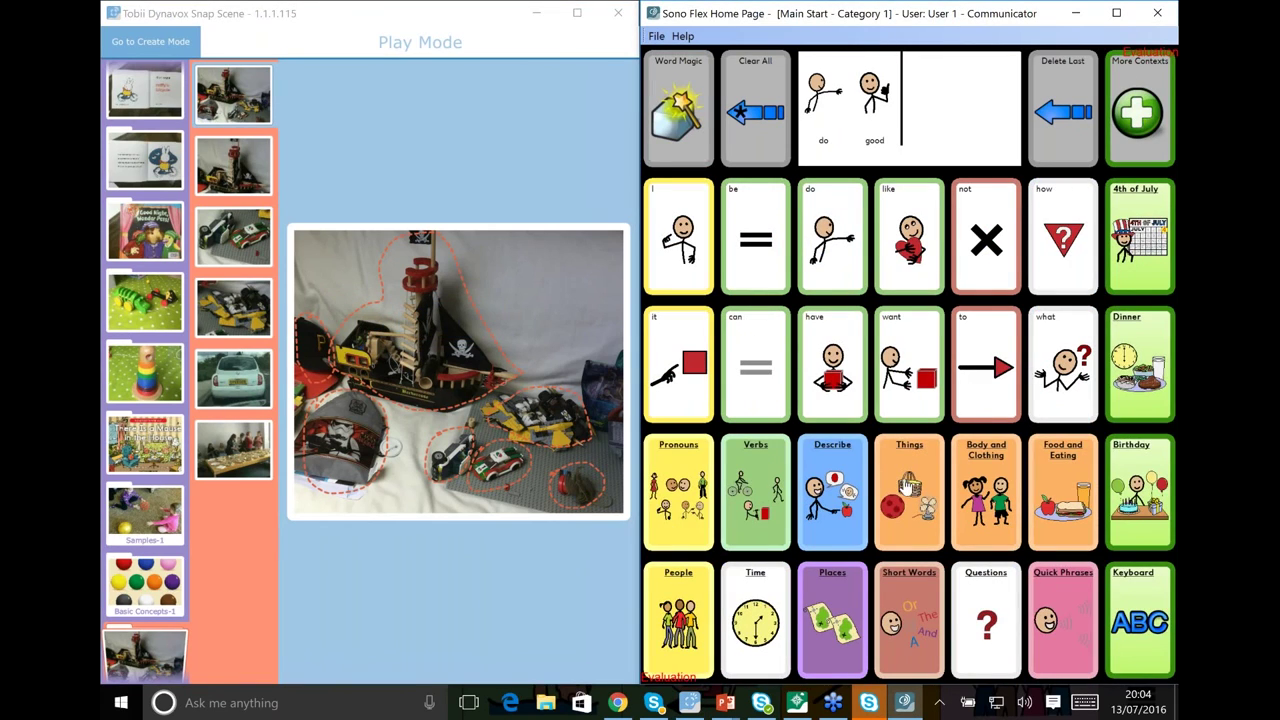
left_click(838, 508)
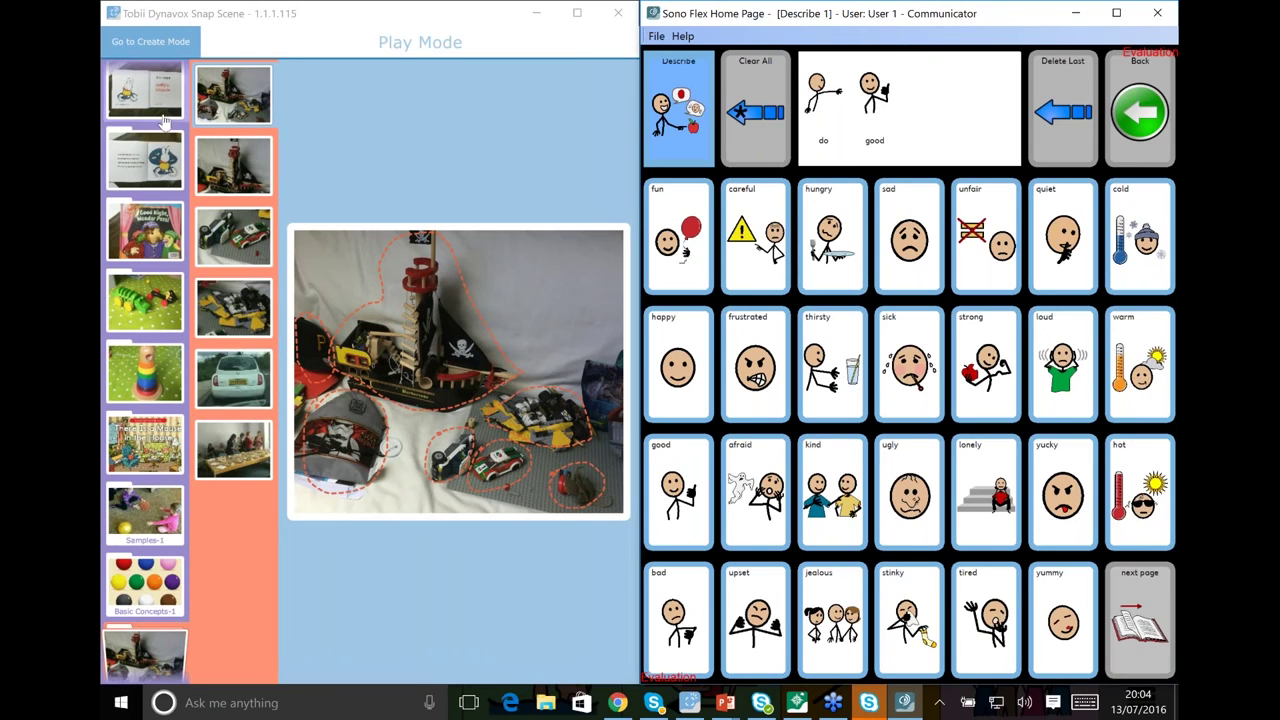
left_click(148, 41)
left_click(624, 41)
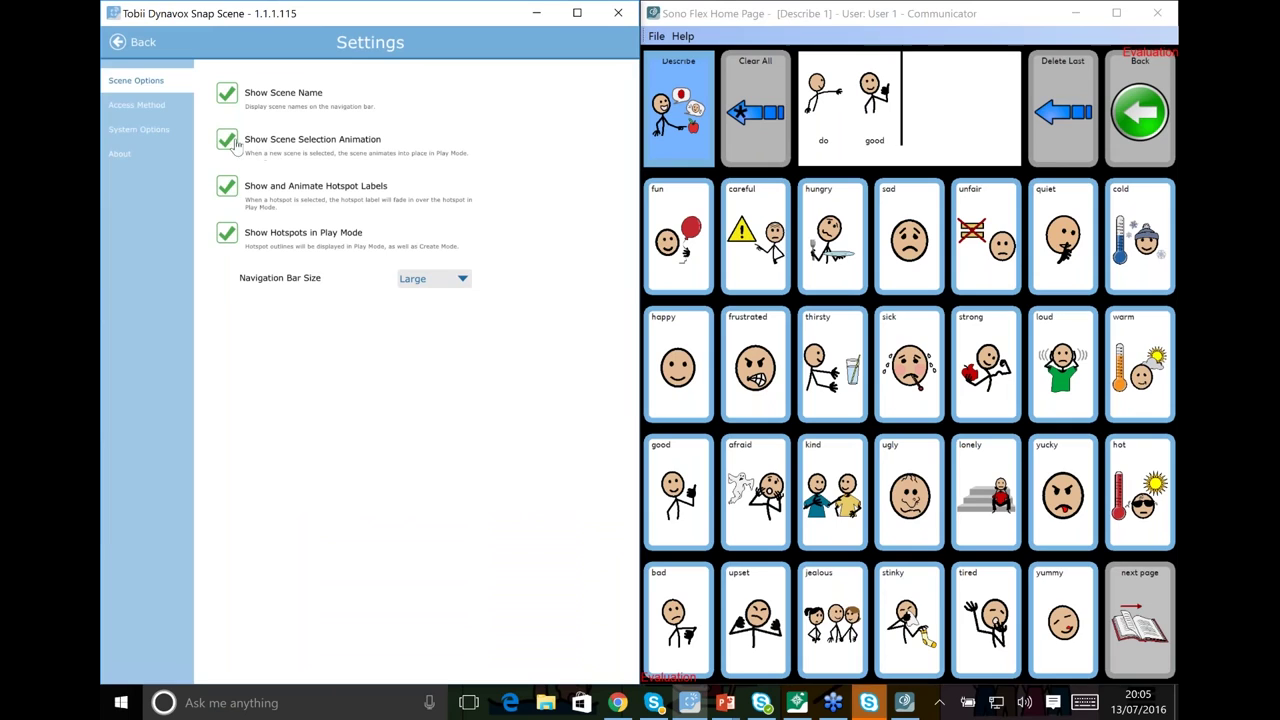
Set the Navigation Bar Size to Small and return to the scene editor
left_click(422, 280)
left_click(419, 300)
left_click(140, 45)
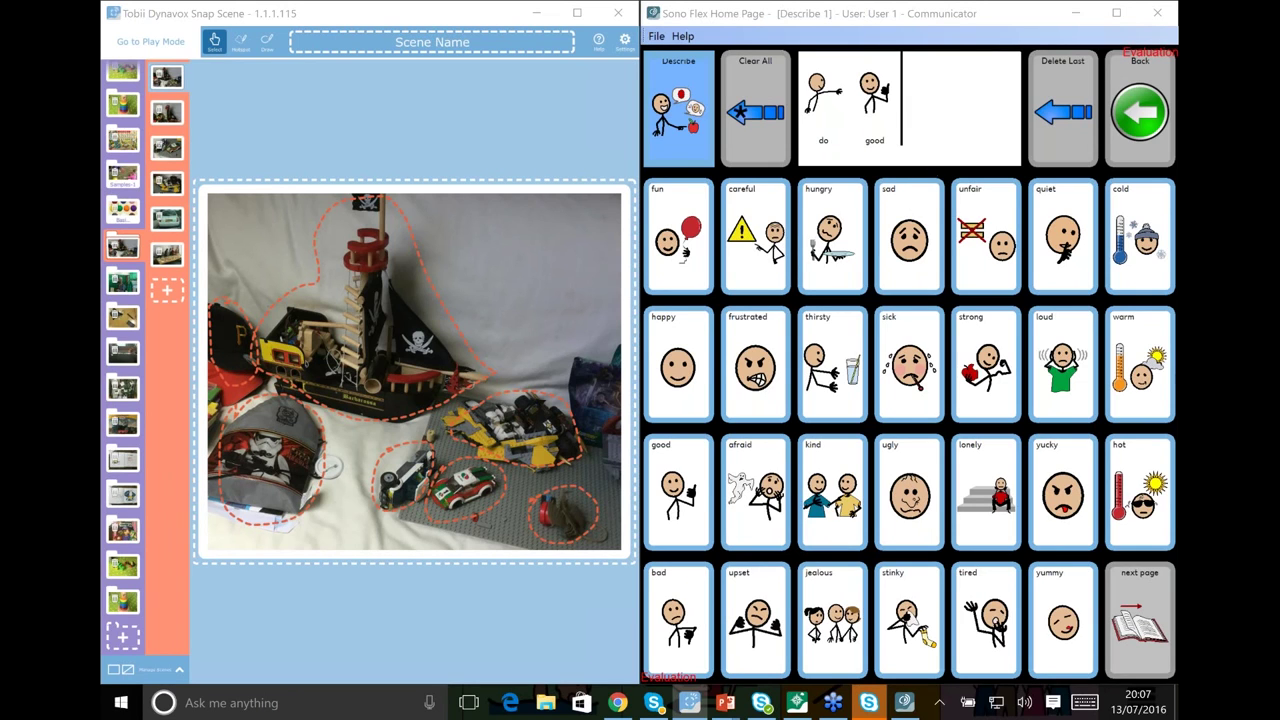
Maximize the Sono Flex window, then bring Snap Scene forward and maximize it
left_click(1118, 13)
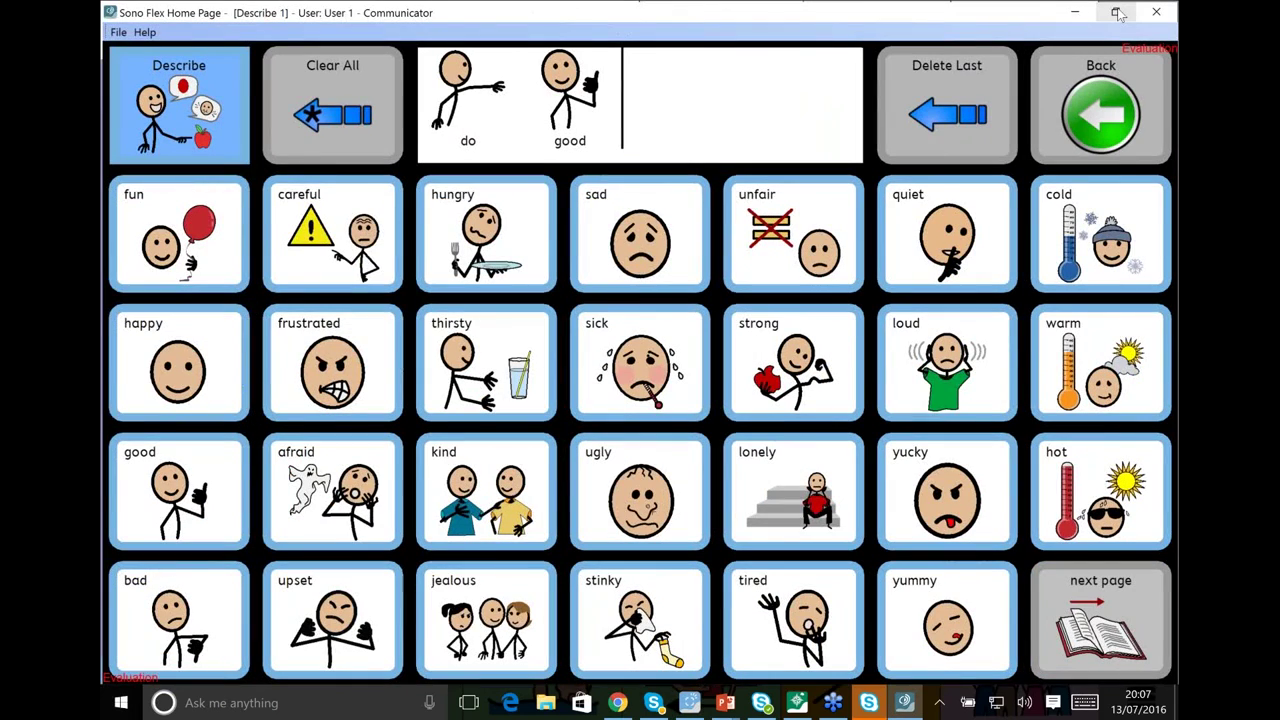
key("alt+Tab")
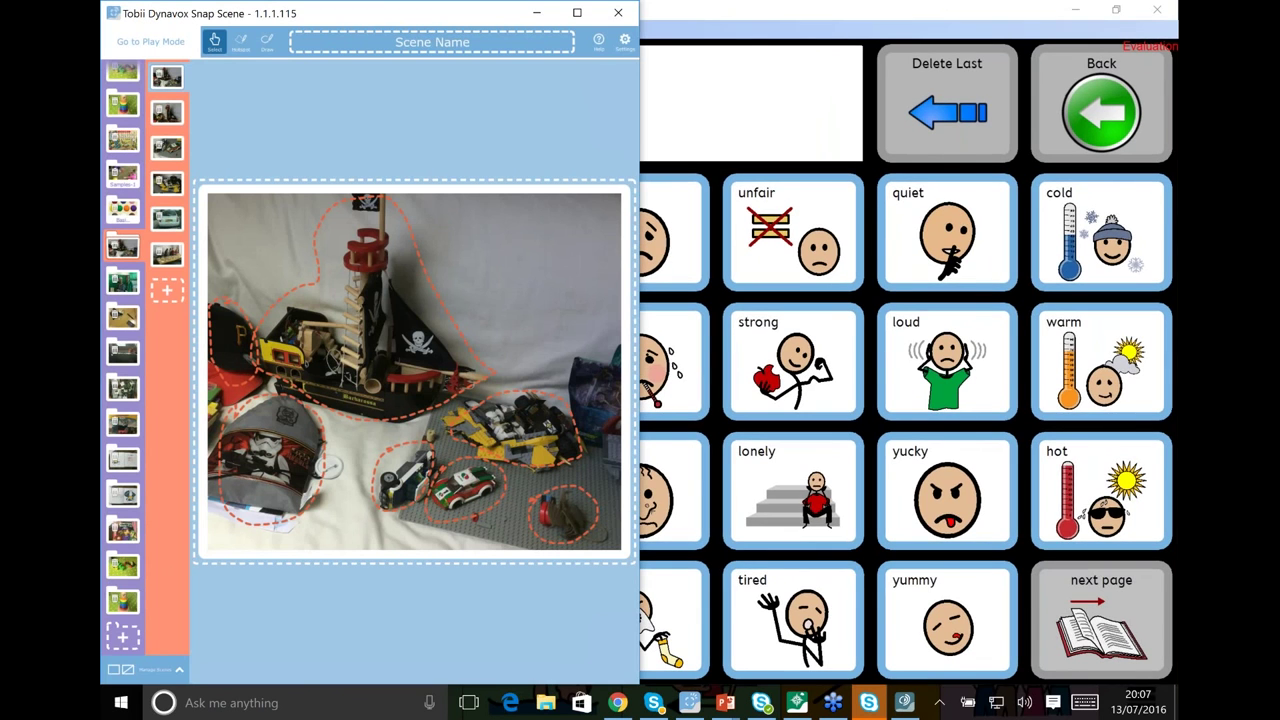
left_click(577, 13)
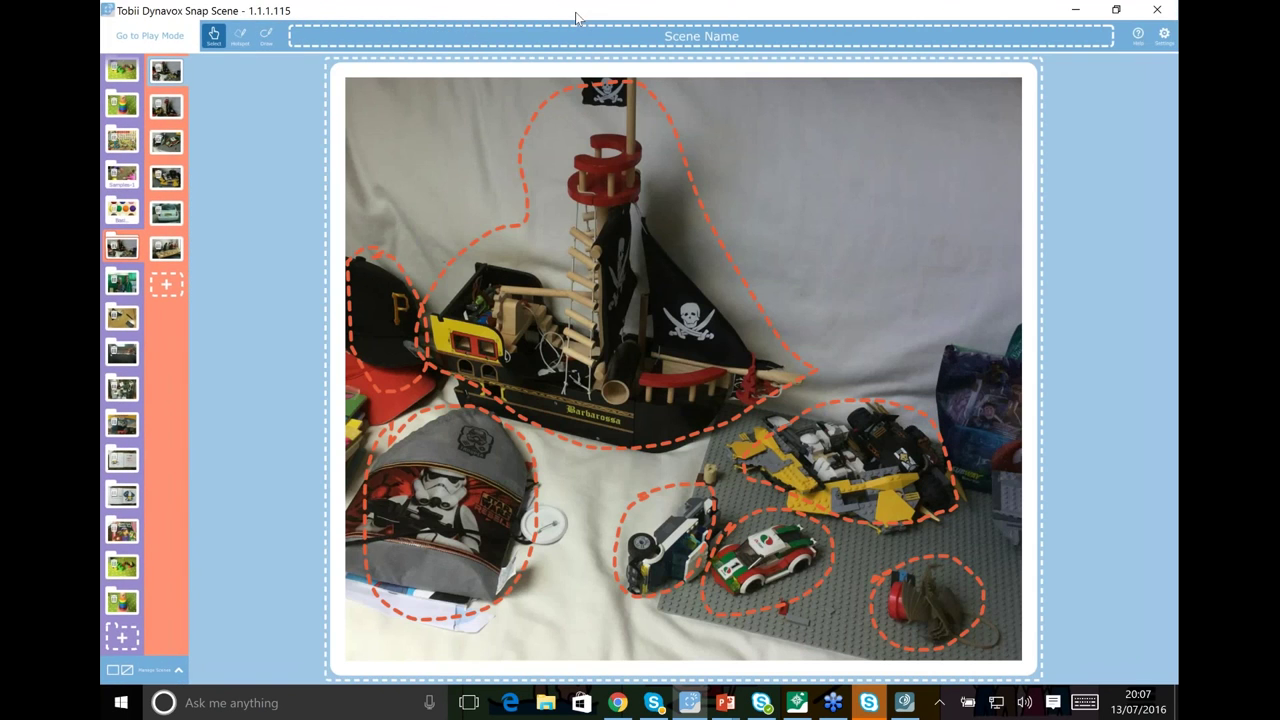
Restore the Snap Scene window and snap it to the left half of the screen
left_click_drag(577, 18, 671, 160)
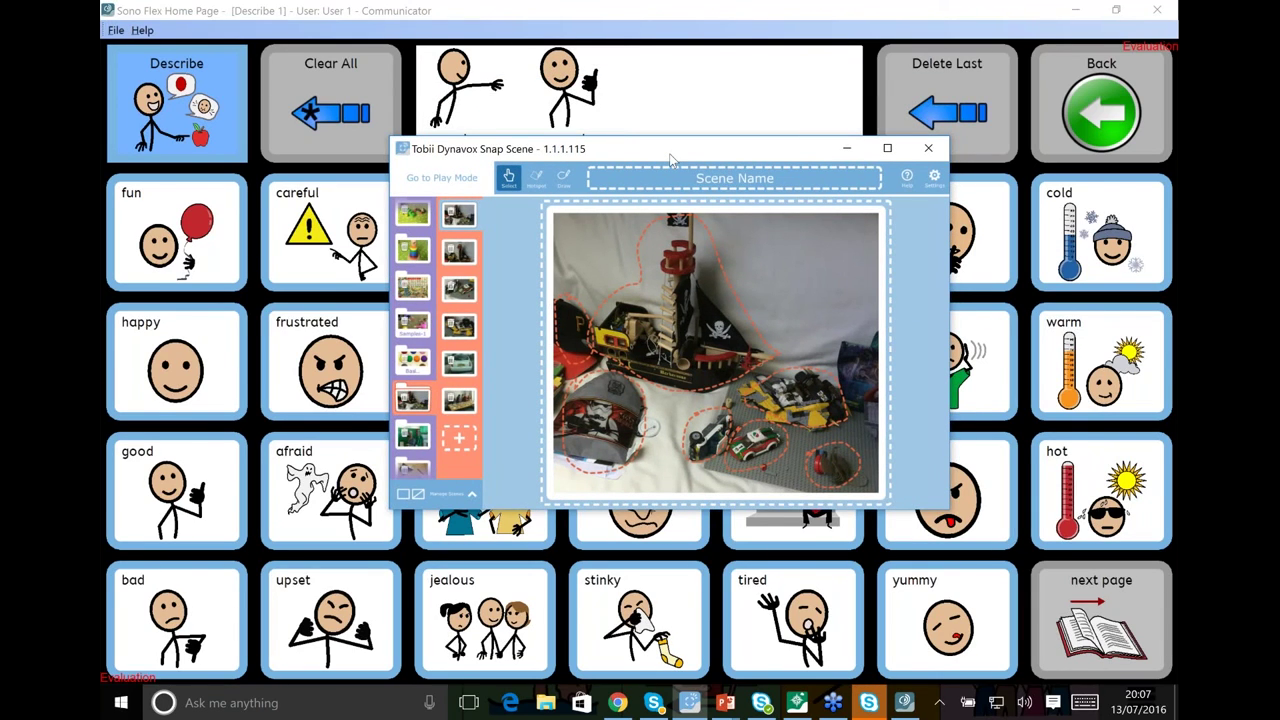
left_click_drag(674, 150, 101, 190)
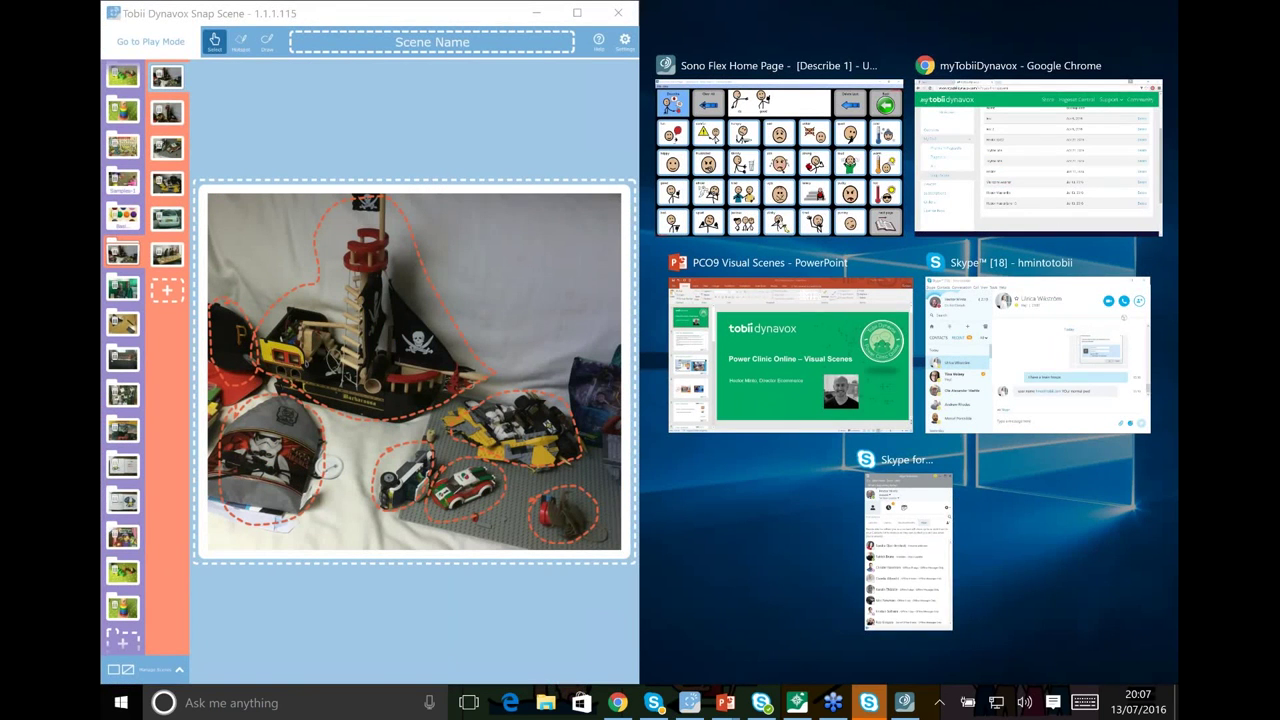
Dock Sono Flex on the right half and add 'thirsty' and 'have' to the message
left_click(778, 155)
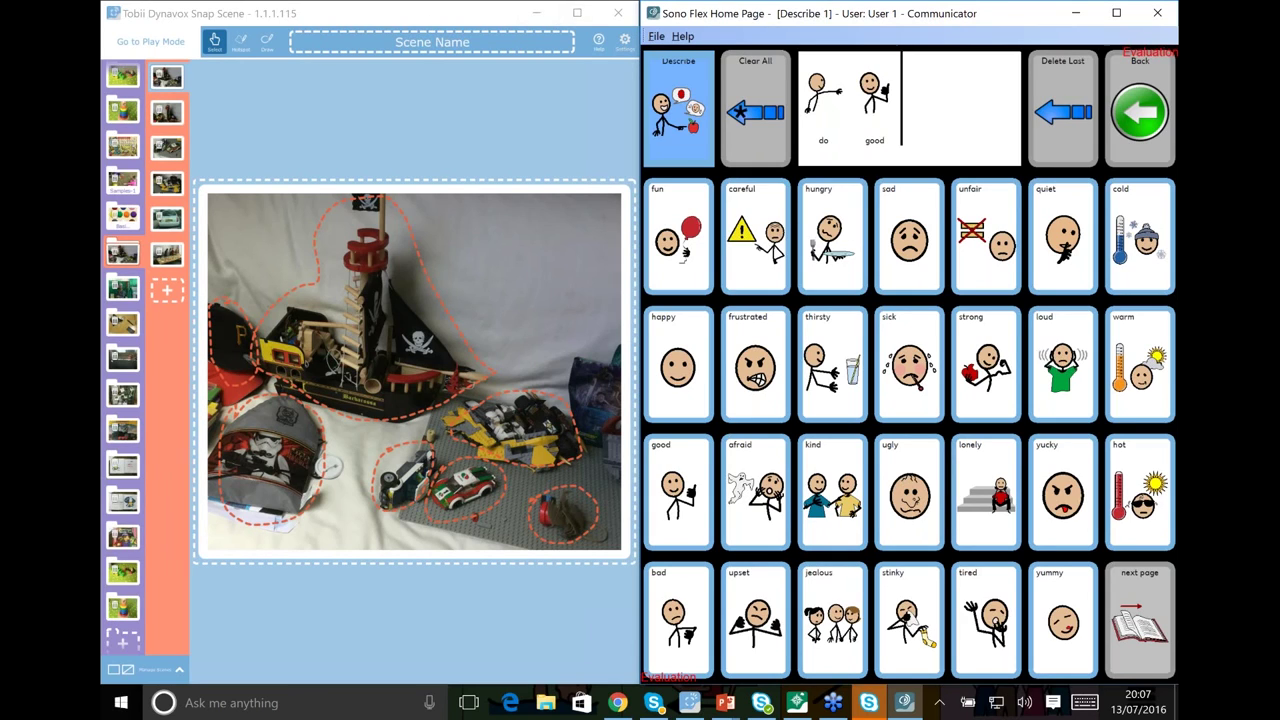
left_click(815, 325)
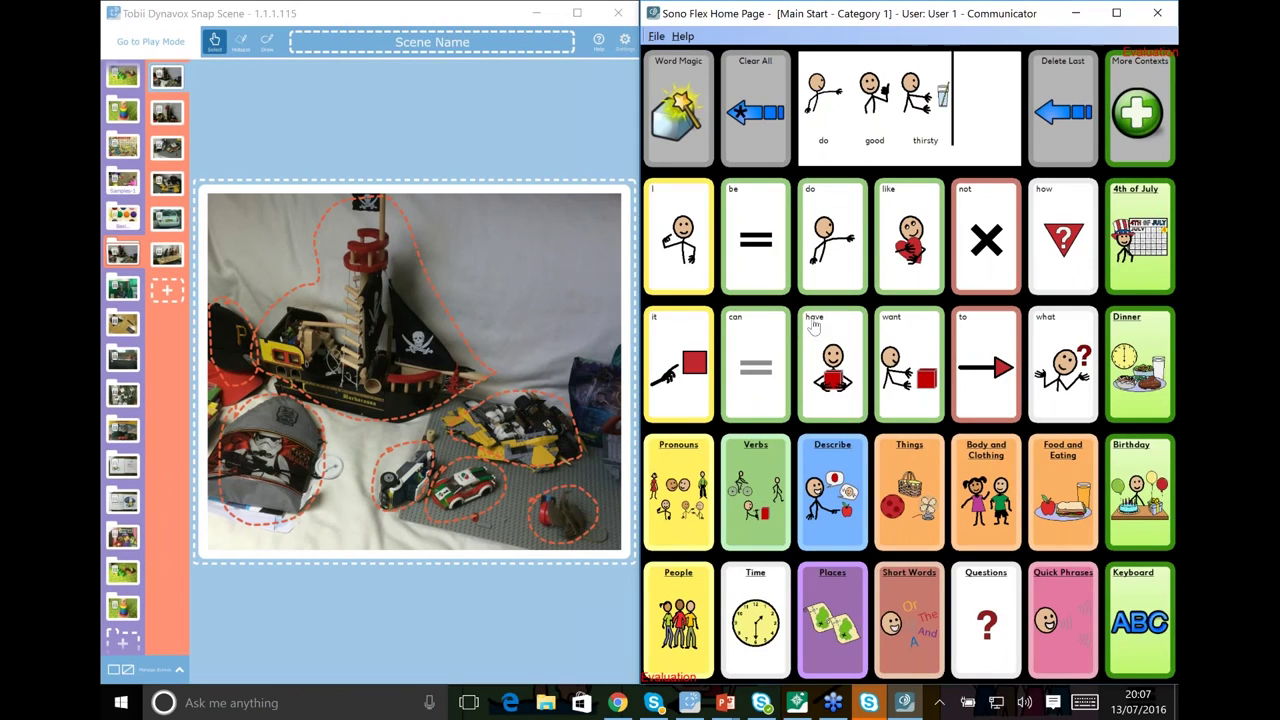
left_click(815, 325)
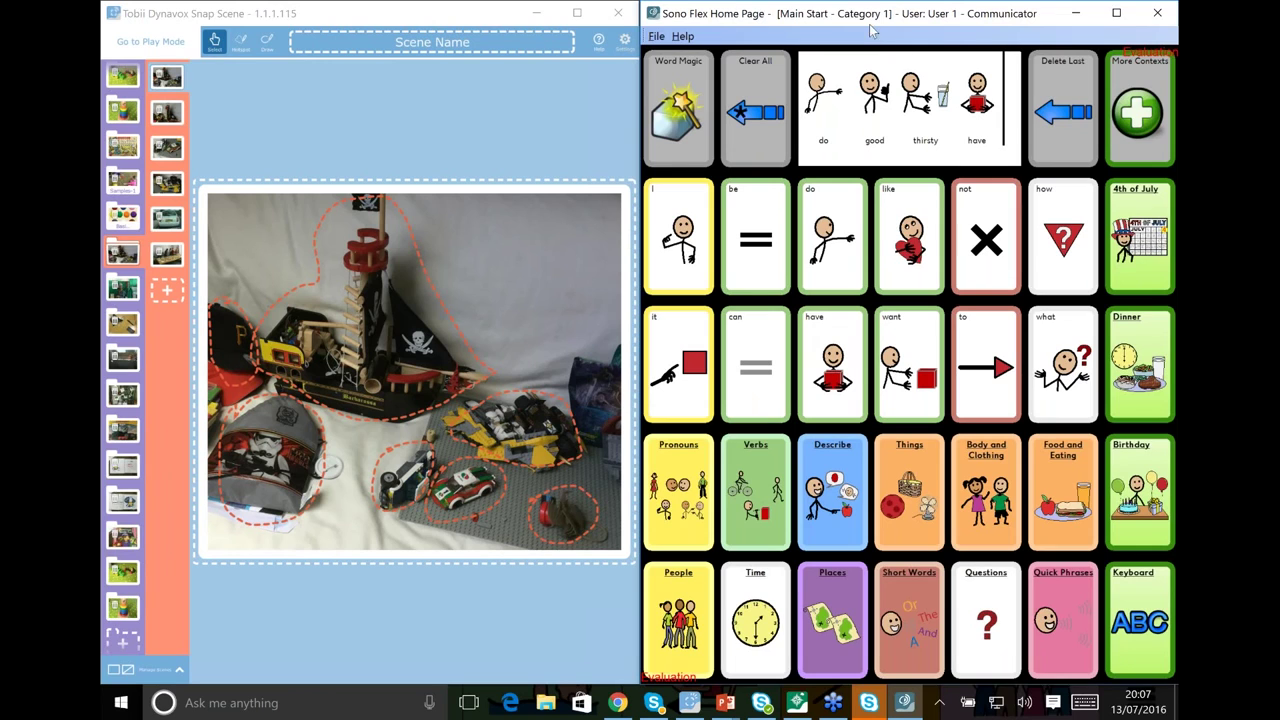
Switch the Sono Flex board to Fullscreen Mode and back to Window mode
right_click(762, 462)
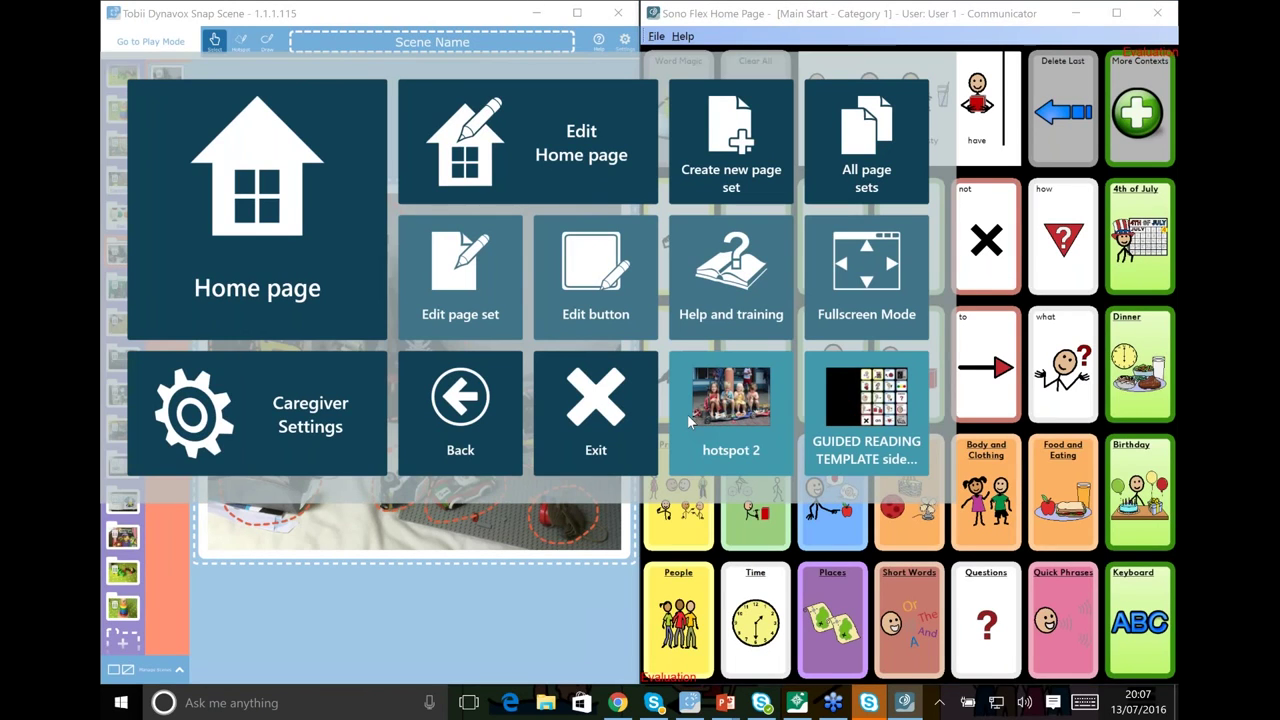
left_click(831, 288)
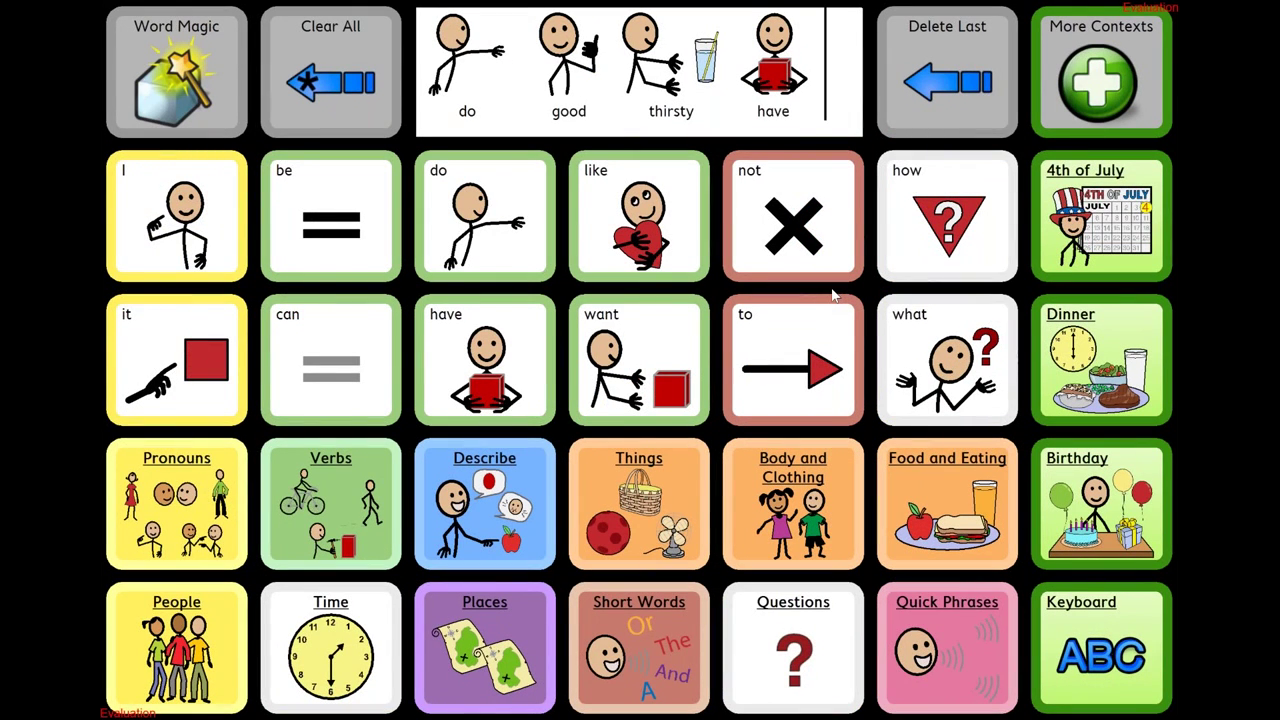
right_click(663, 329)
left_click(900, 281)
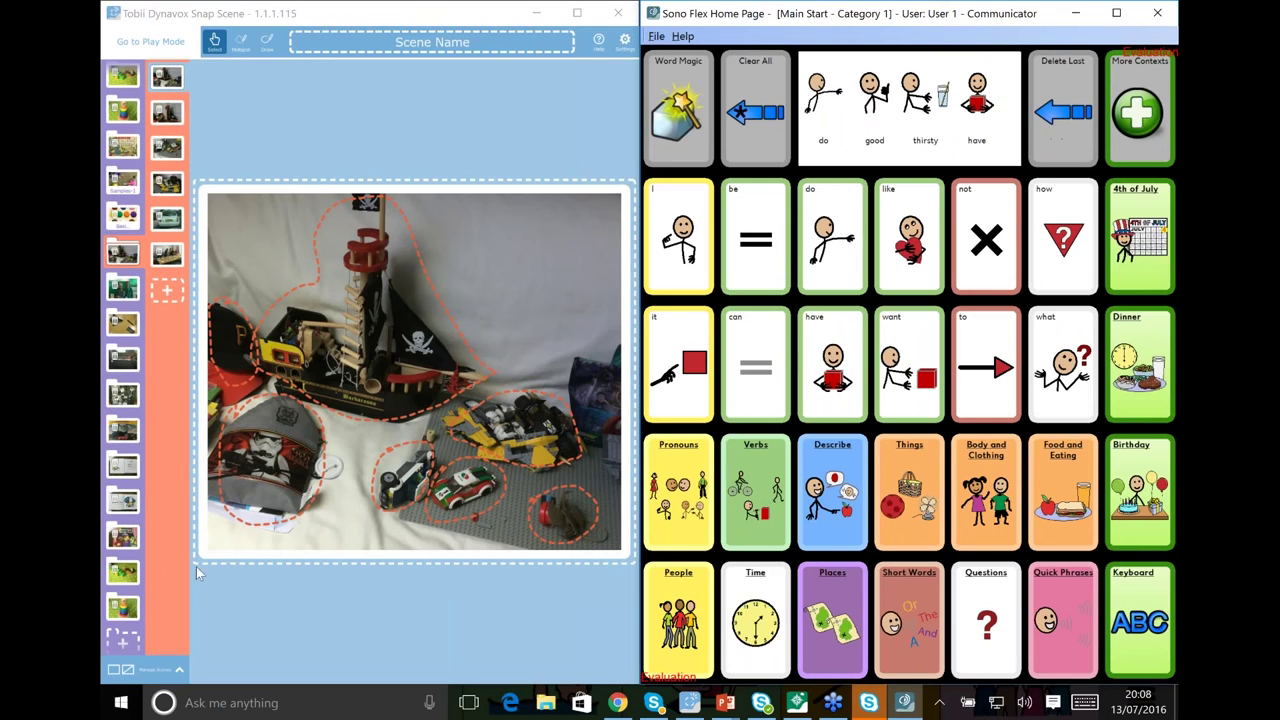
Open the Wonder Pets book and step through the cow, penguin and duck pages to the puddle/cuddle page
left_click(123, 538)
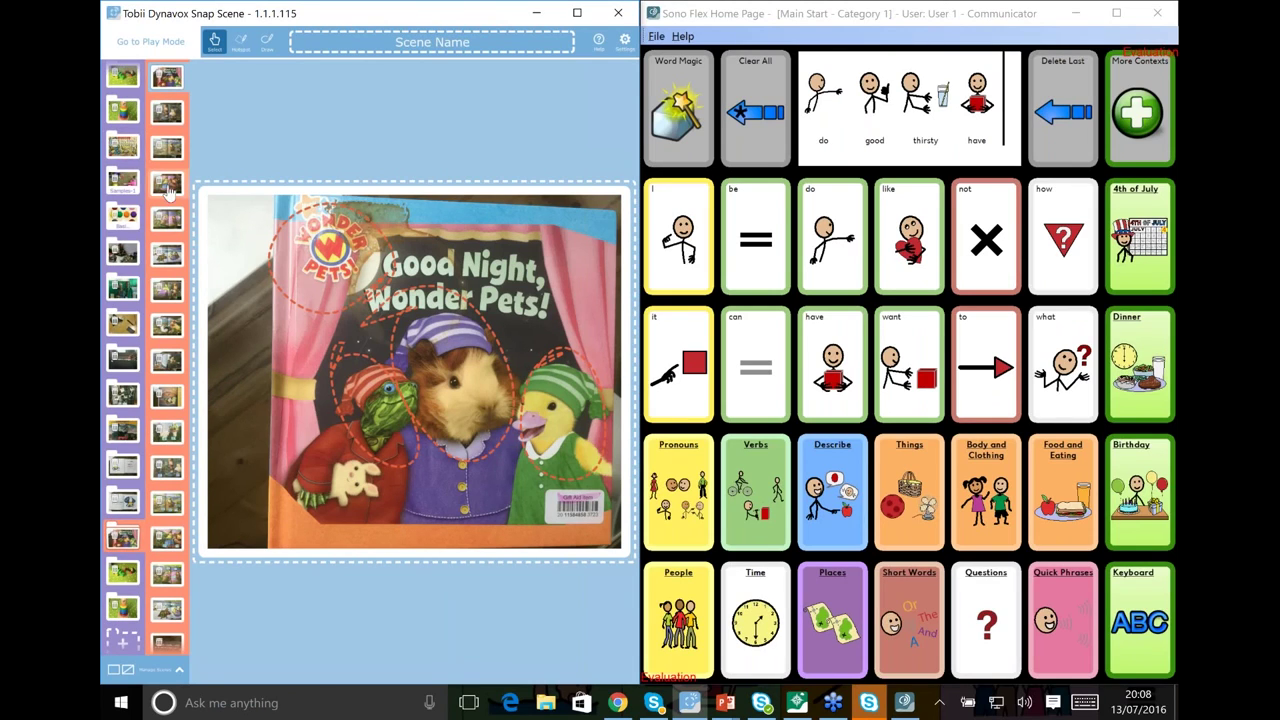
left_click(170, 222)
left_click(172, 224)
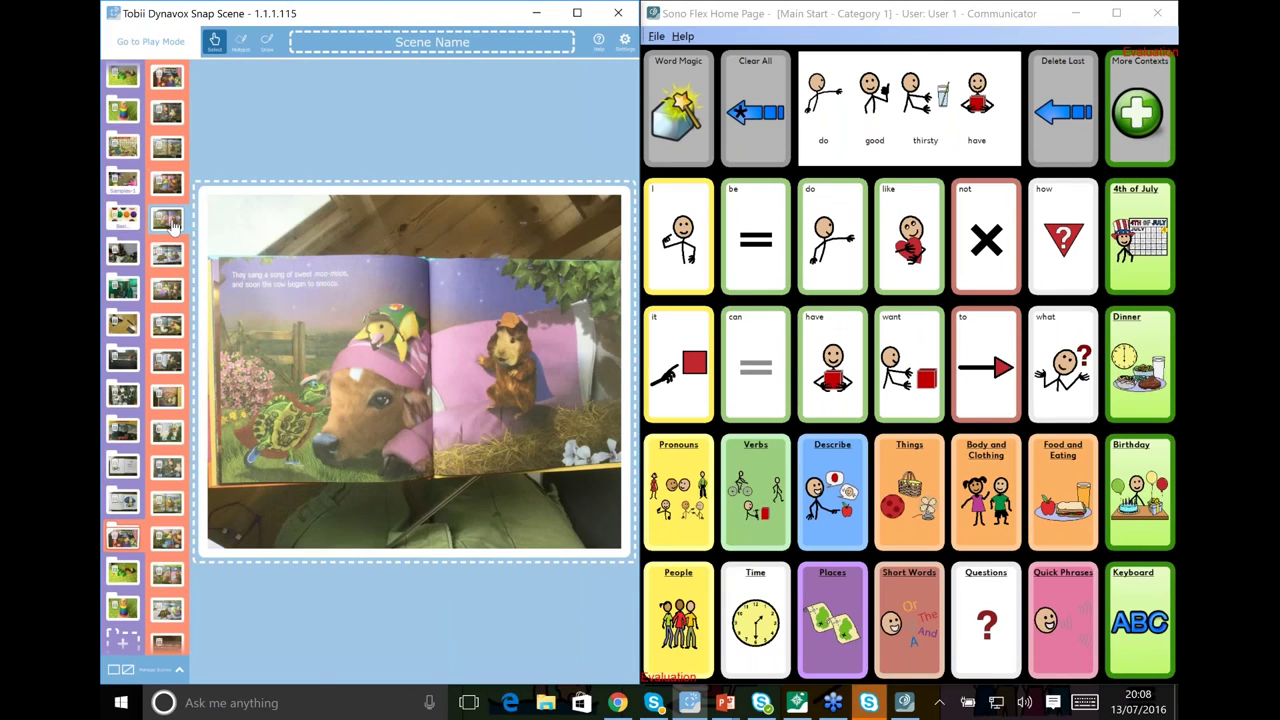
left_click(170, 258)
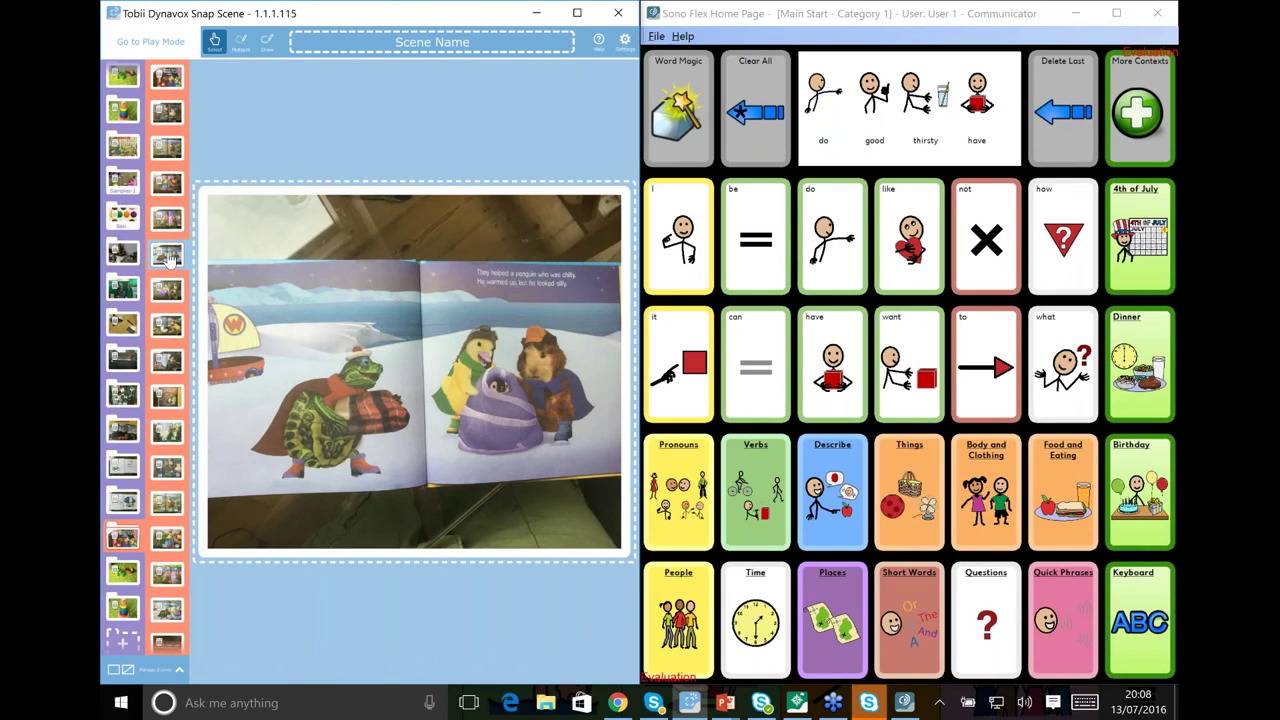
left_click(170, 290)
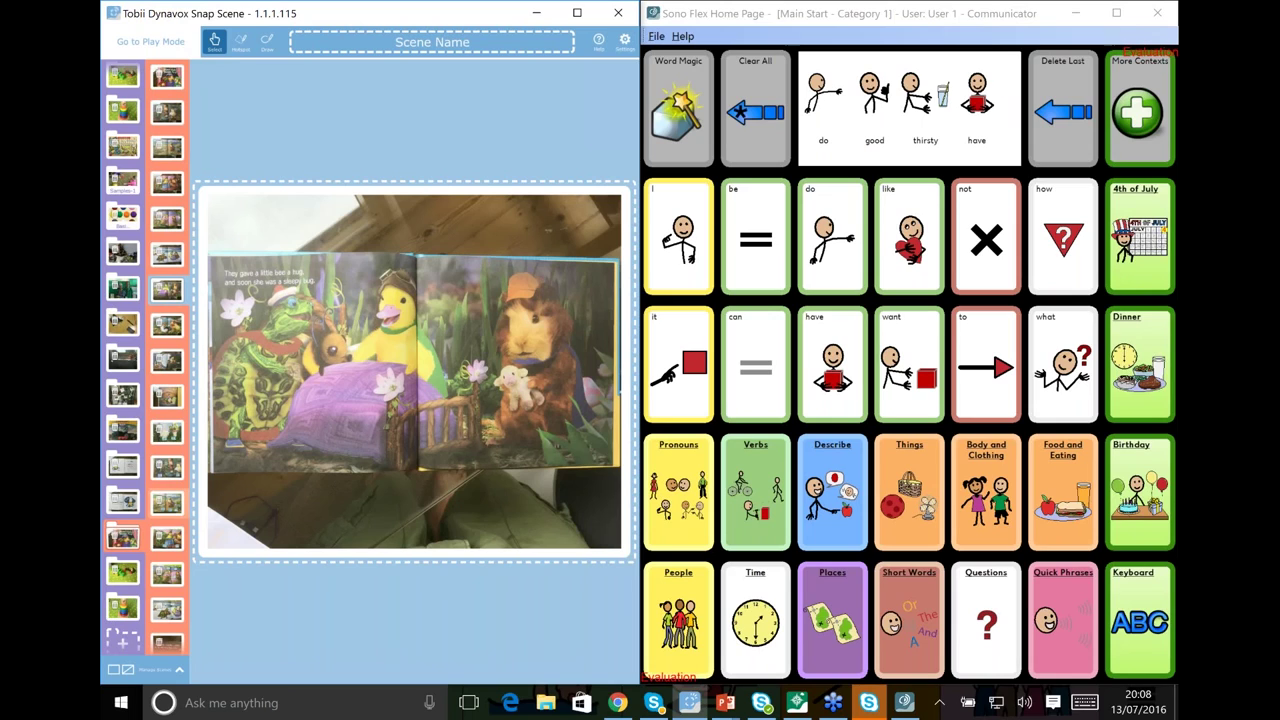
left_click(167, 645)
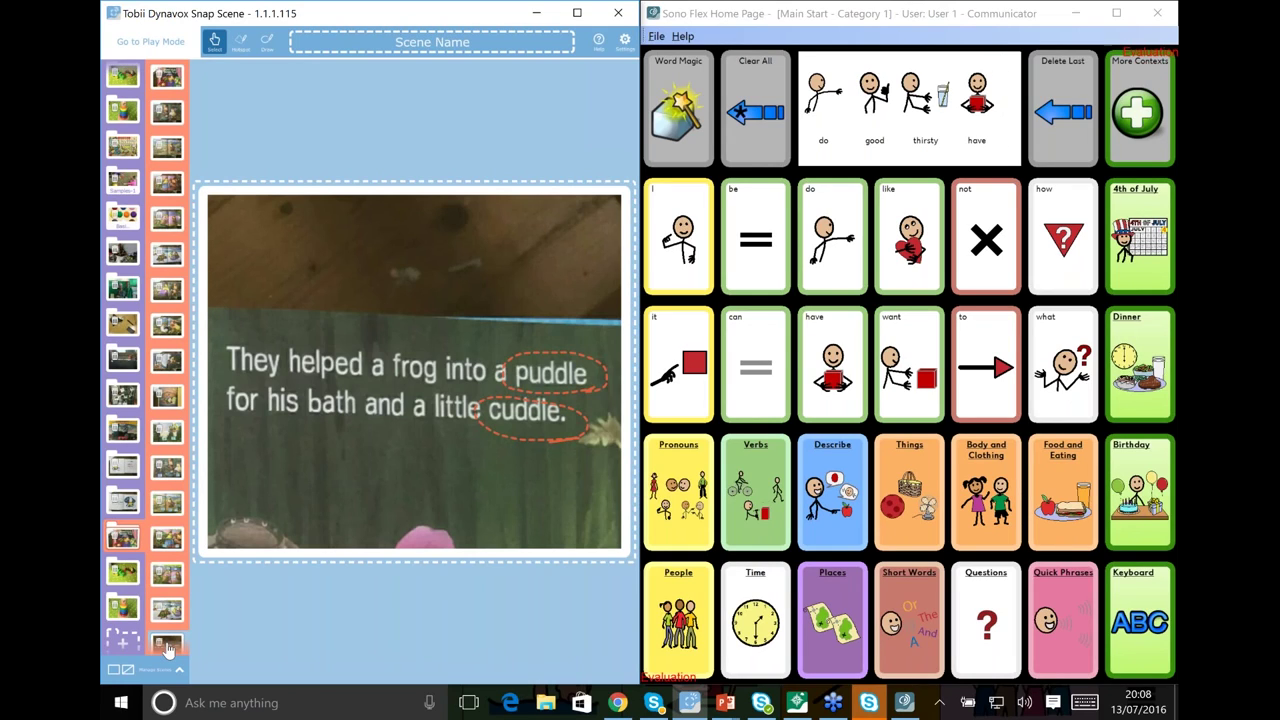
Check the cuddle hotspot's settings, then play the cuddle hotspot
left_click(525, 413)
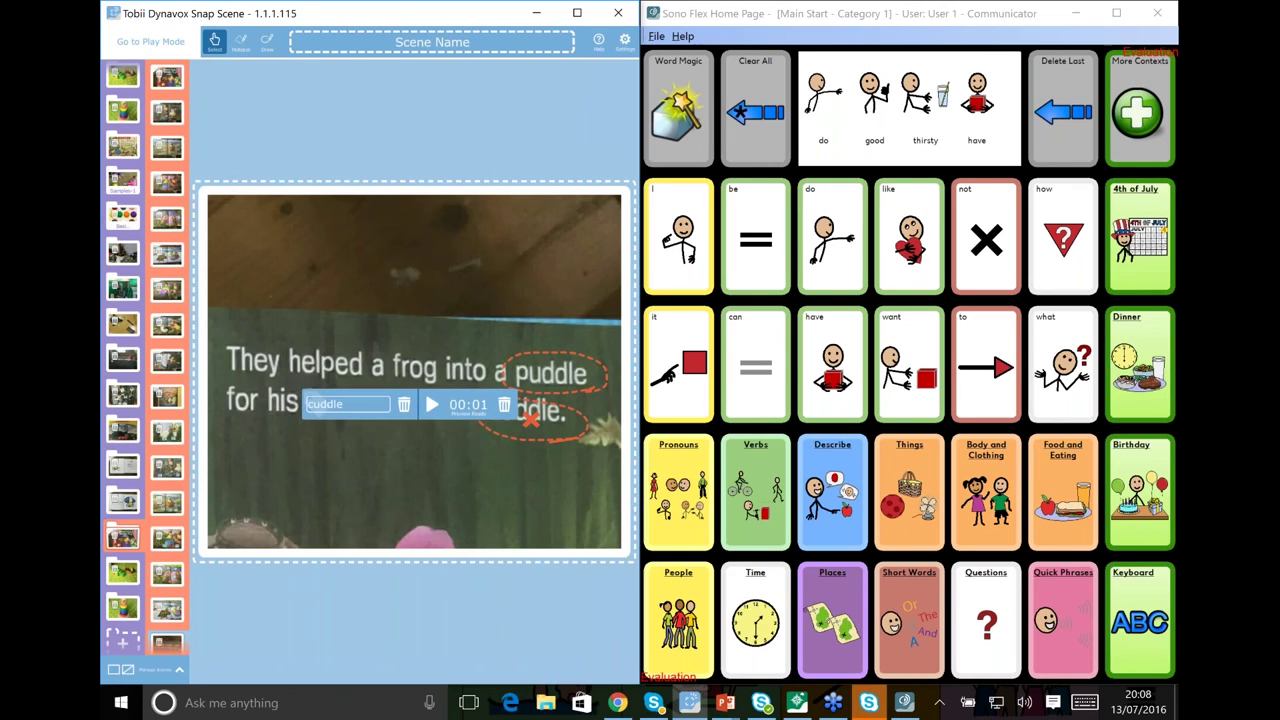
key("Return")
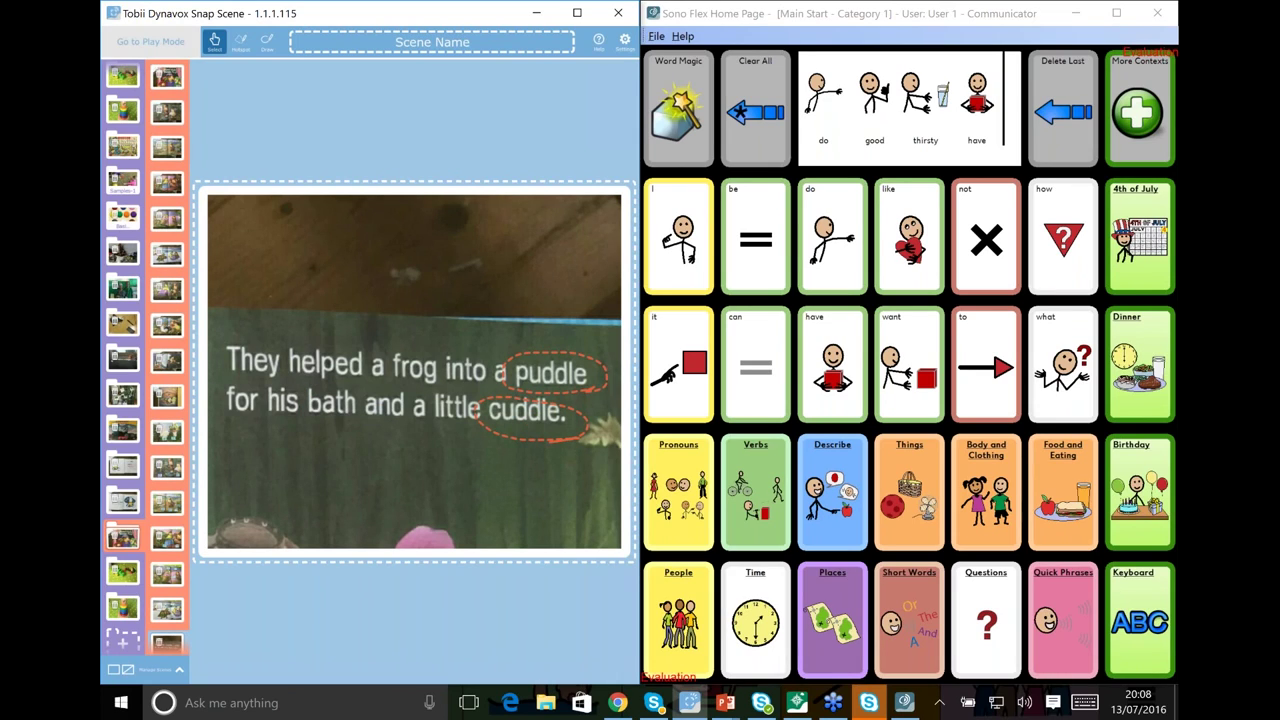
left_click(530, 413)
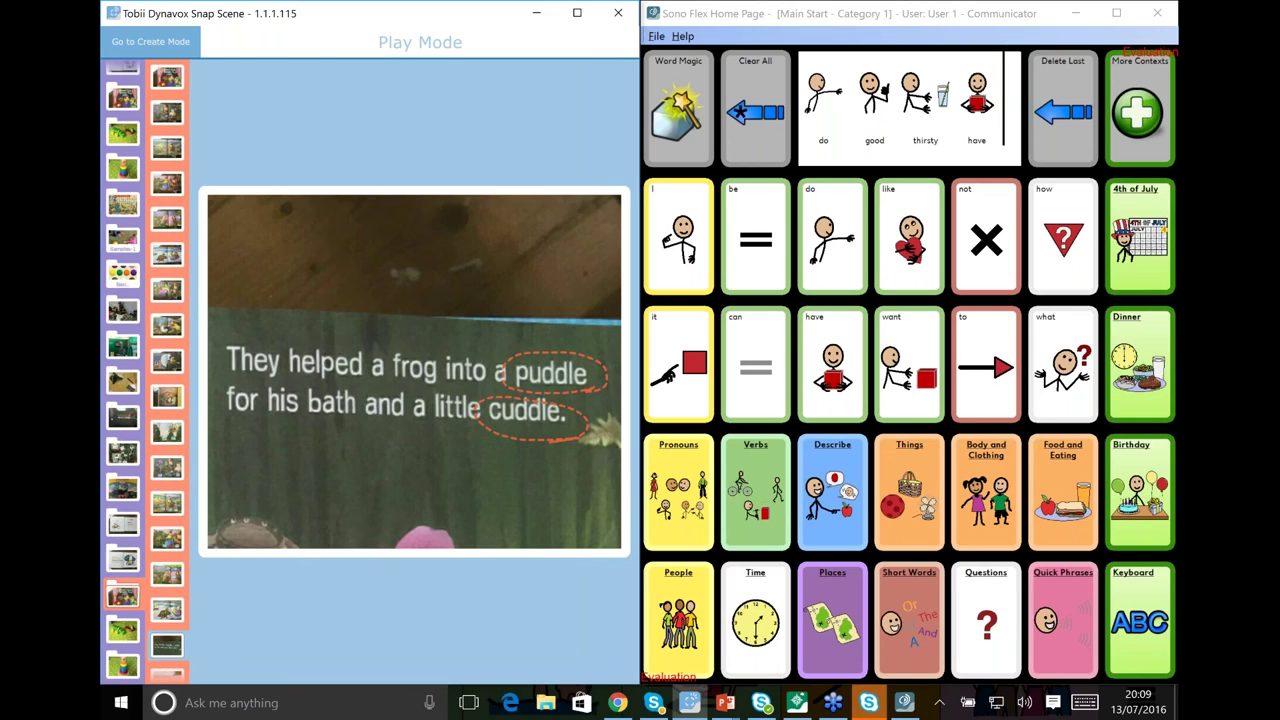
Open the frog-in-the-puddle picture page from the thumbnails, then start switching windows with Alt+Tab
scroll(160, 540, "down", 2)
scroll(168, 308, "up", 1)
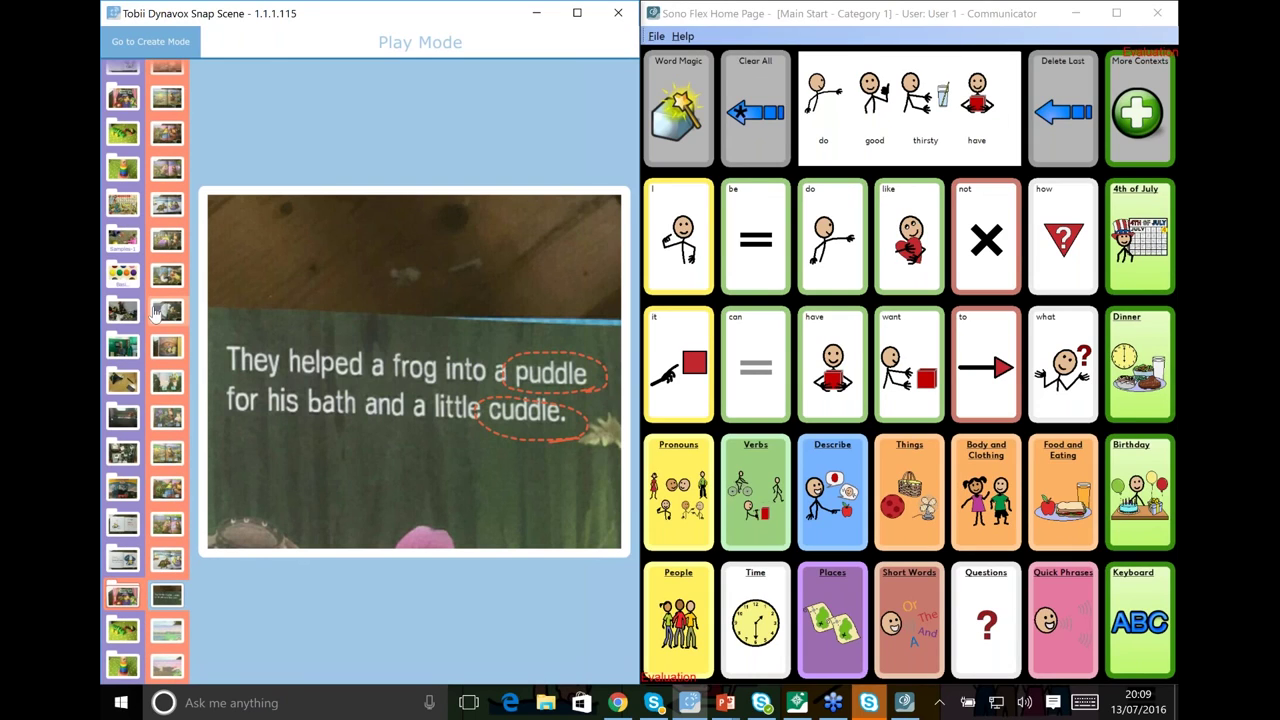
left_click(166, 405)
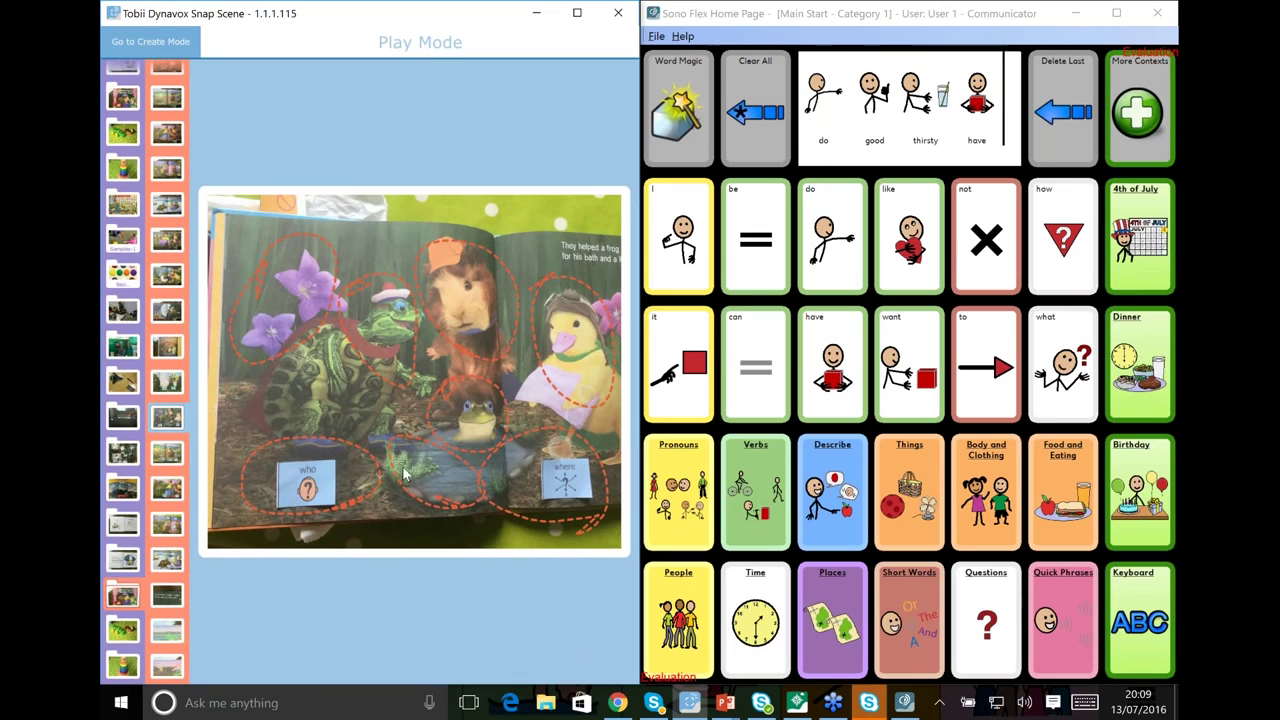
key("alt+Tab")
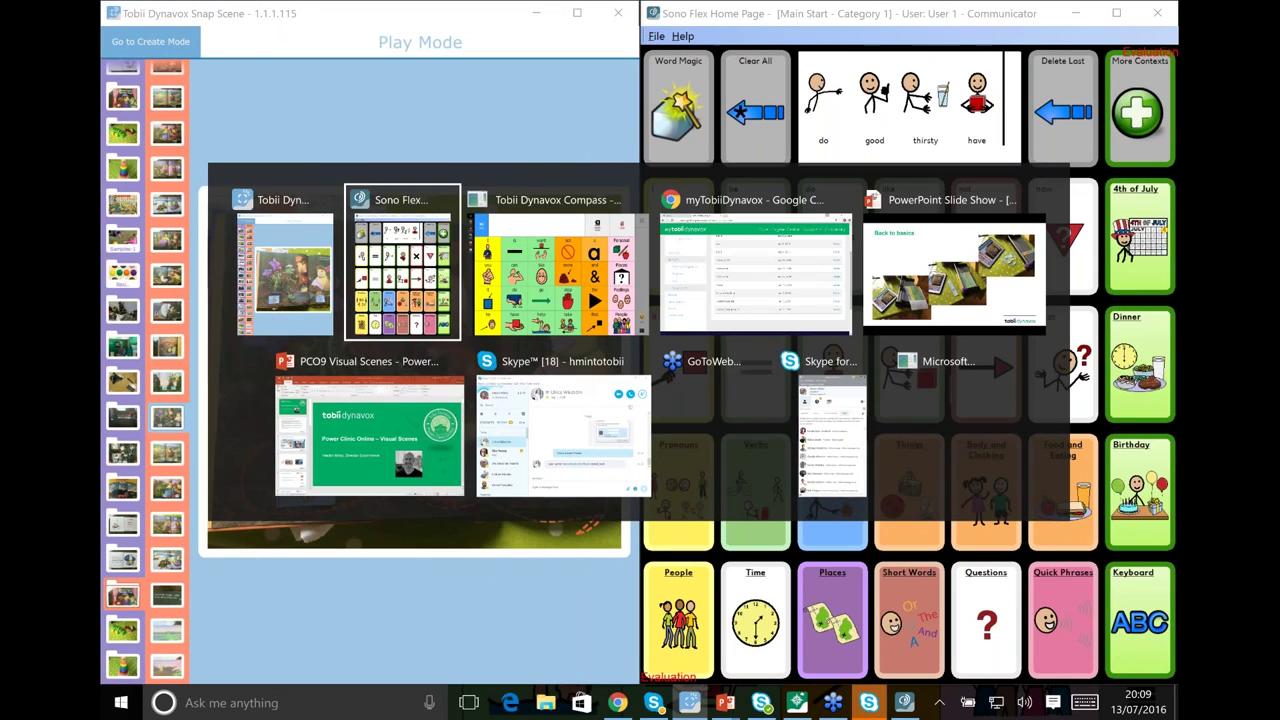
key("alt+Tab")
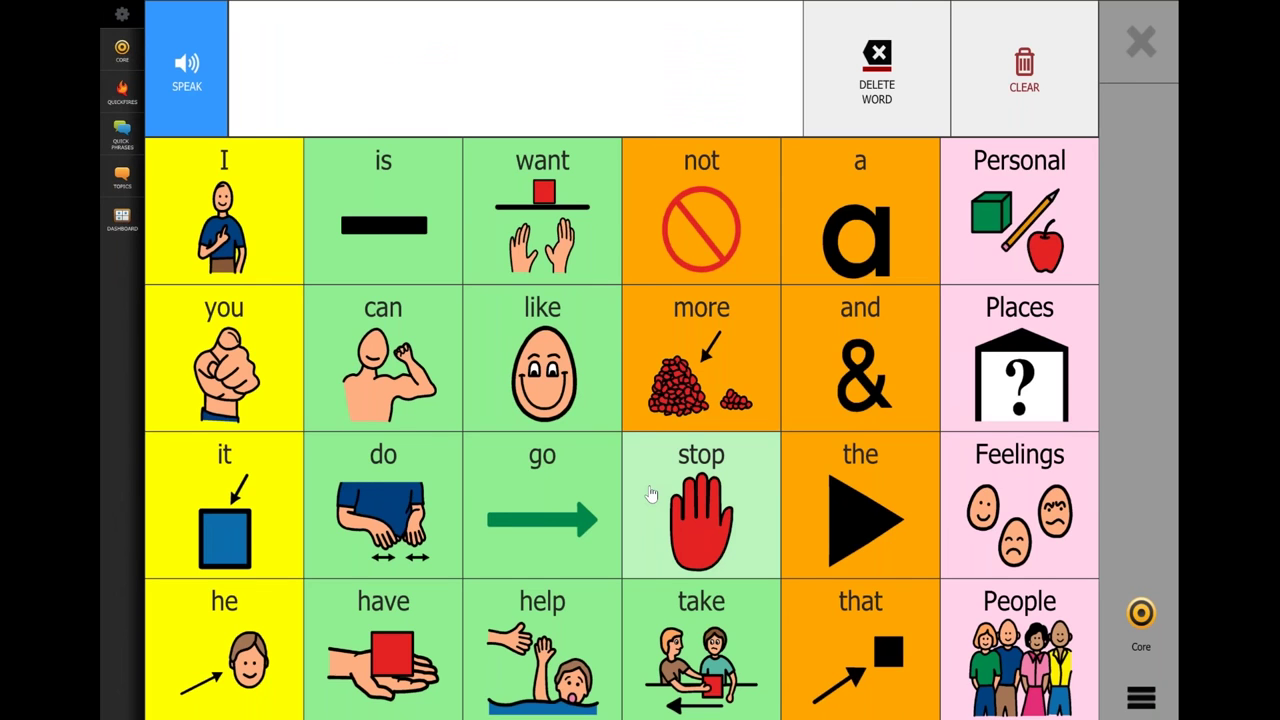
key("alt+Tab")
key("alt+Tab")
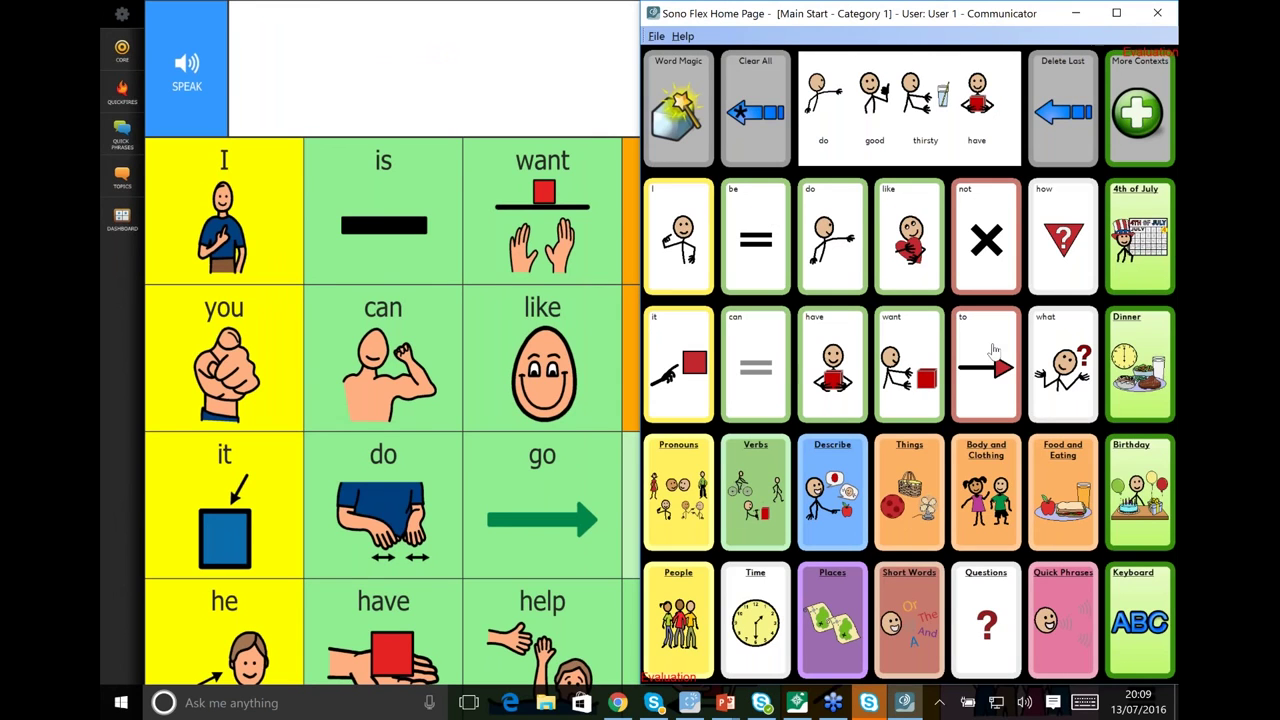
key("alt+Tab")
key("alt+Tab")
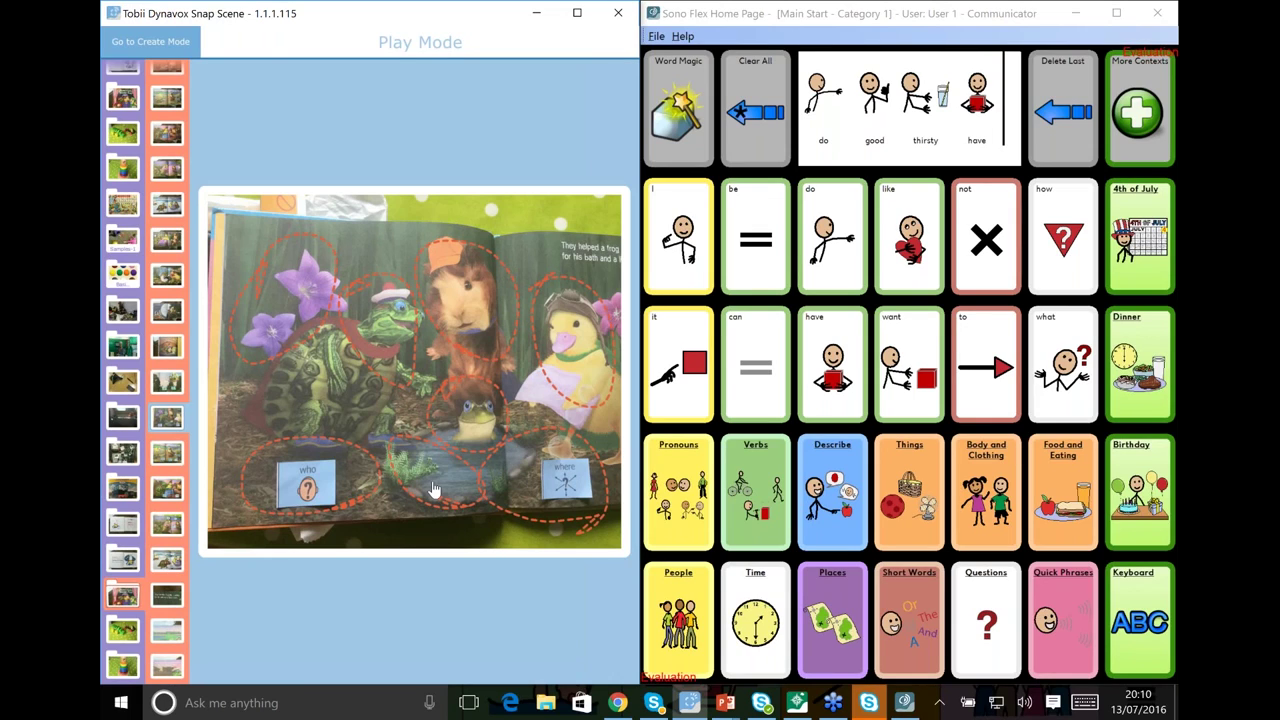
left_click(1172, 262)
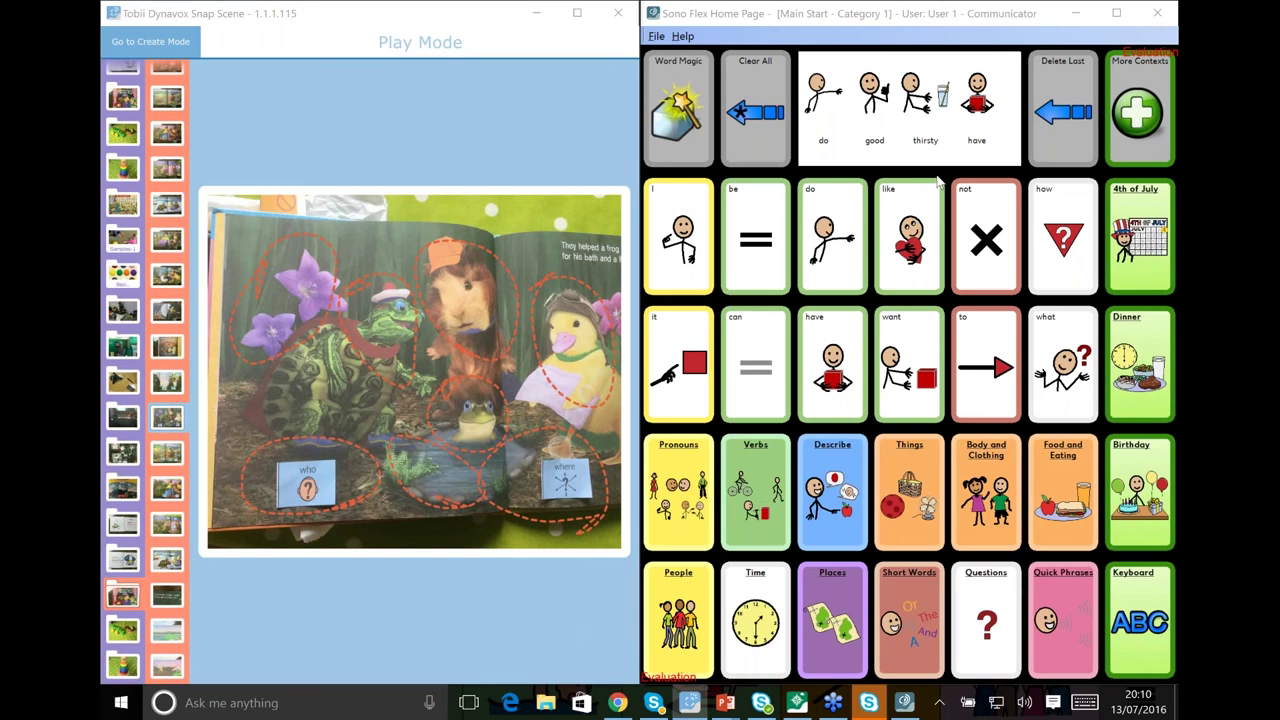
key("alt+Tab")
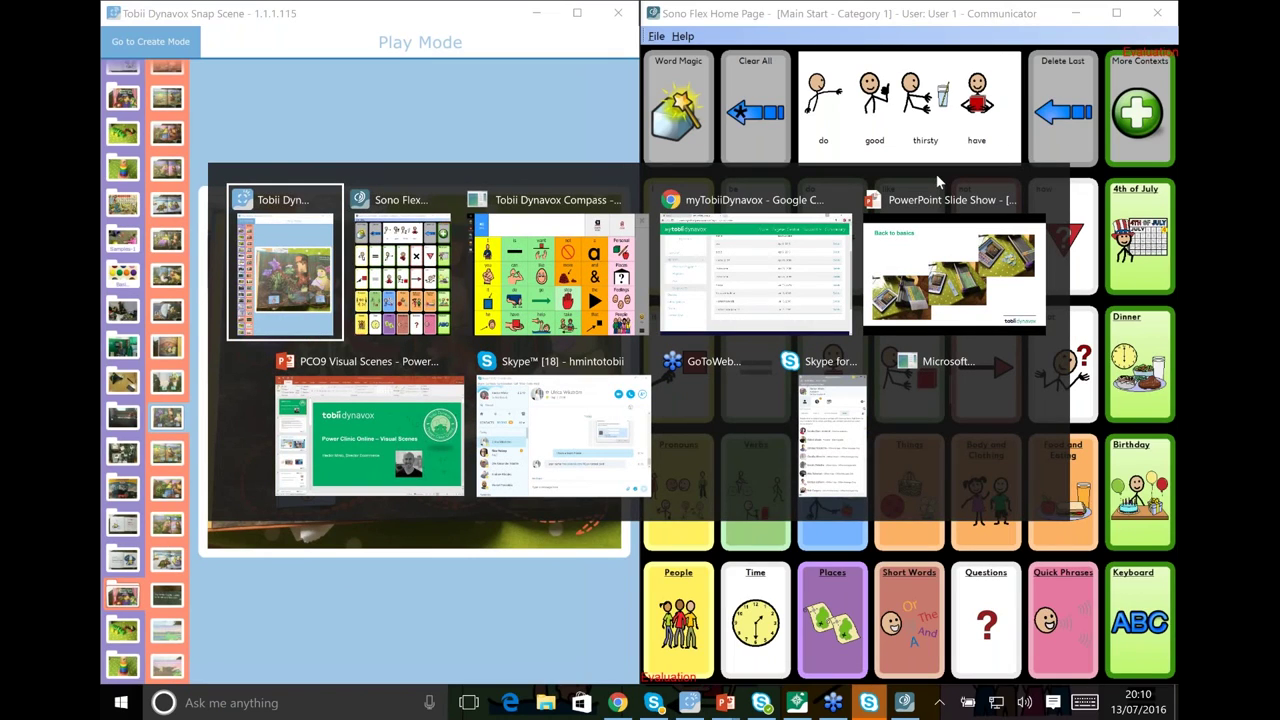
Bring the PowerPoint slide show to the front and settle on the Wrap up slide
key("Tab")
key("Tab")
key("Tab")
key("Tab")
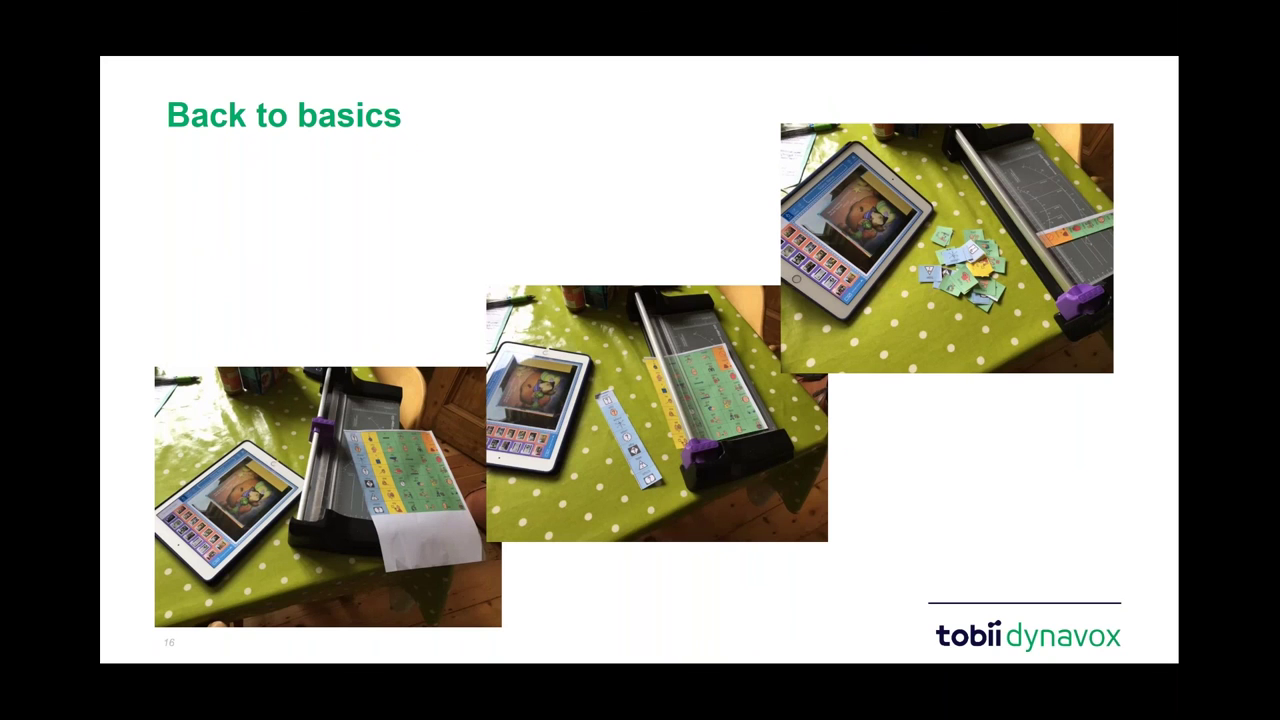
key("Right")
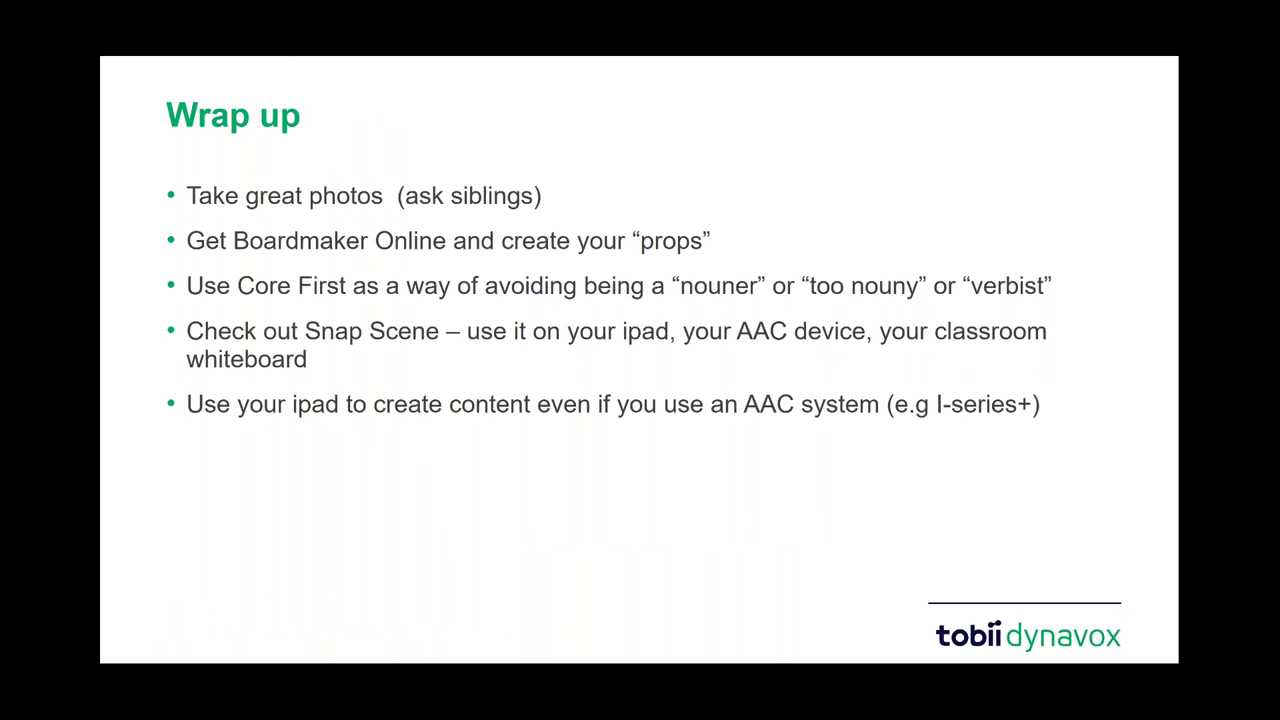
key("Left")
key("Left")
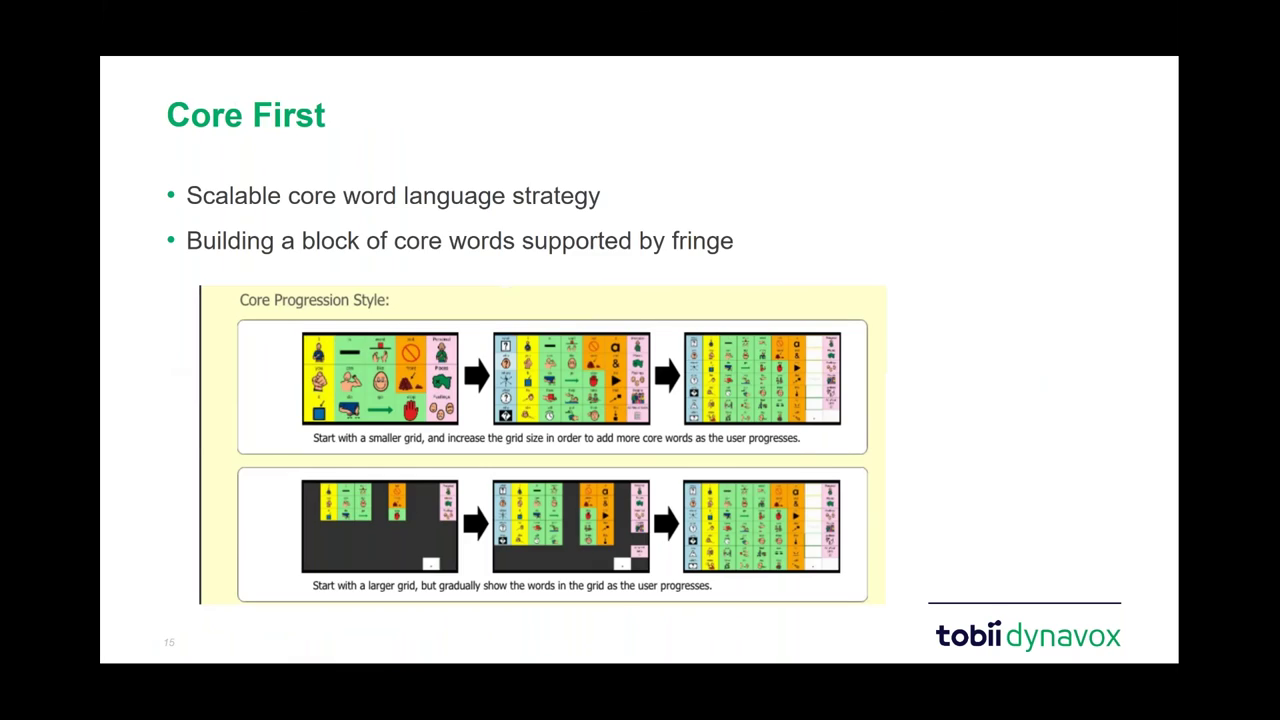
key("Right")
key("Right")
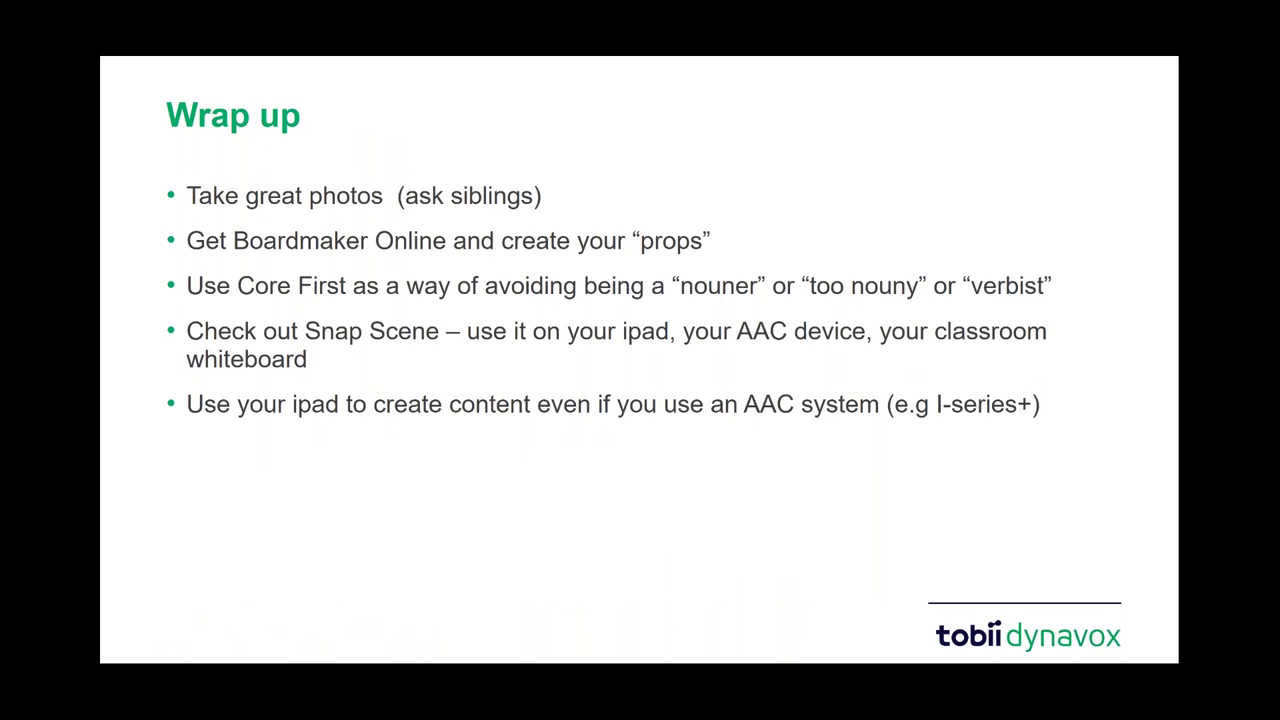